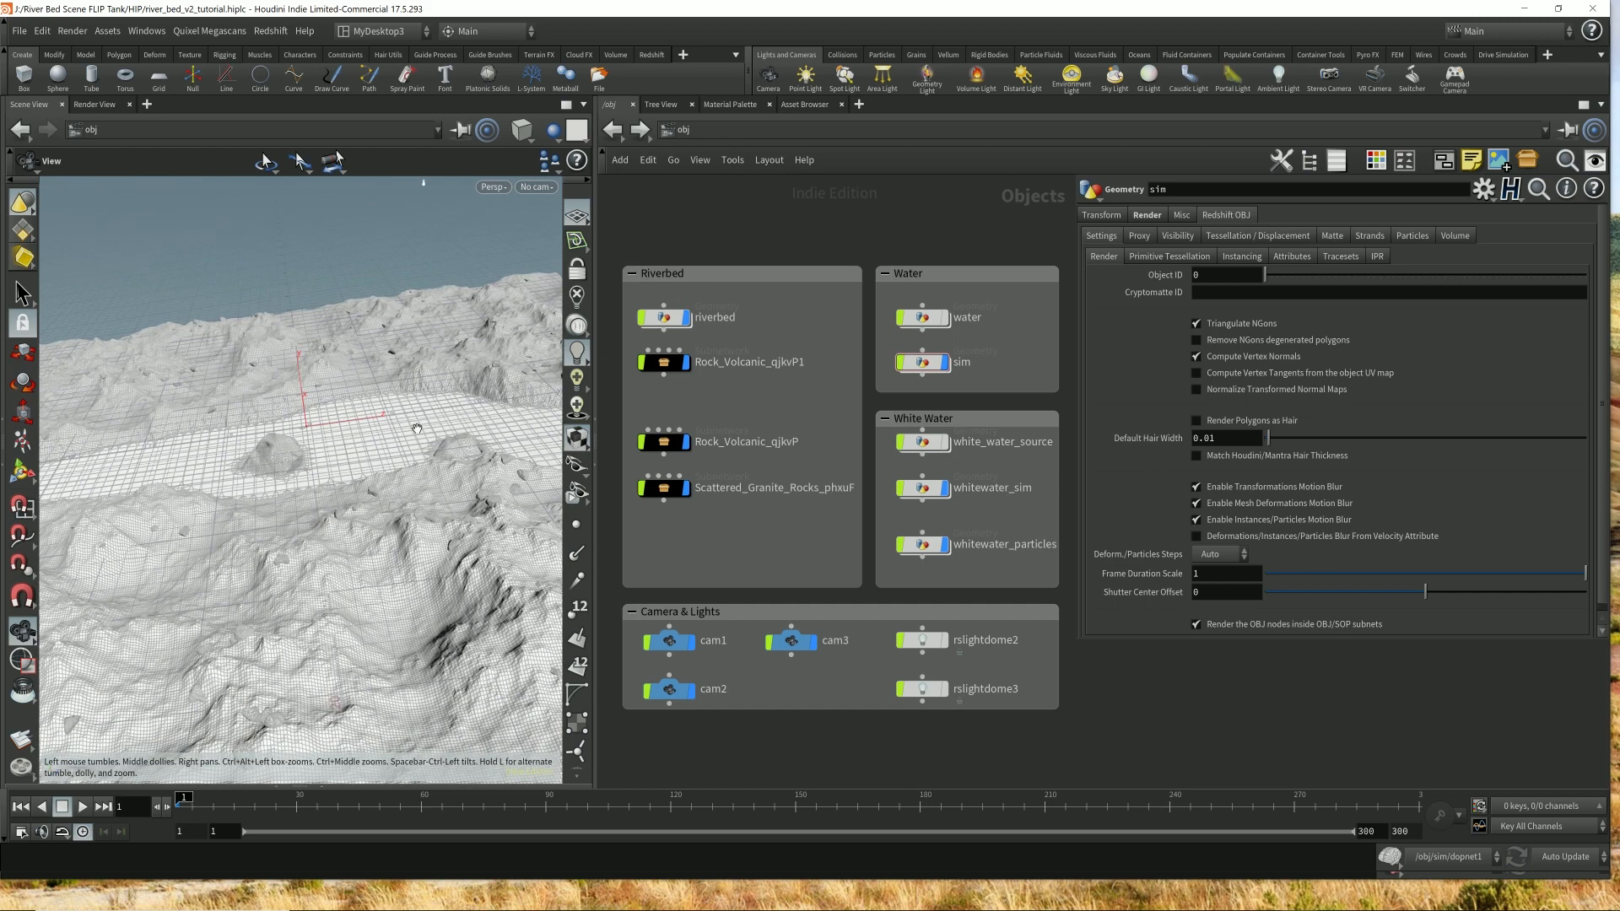
# - Hide the sim object to examine the river channel in the riverbed from above, and show sim again
pyautogui.click(946, 369)
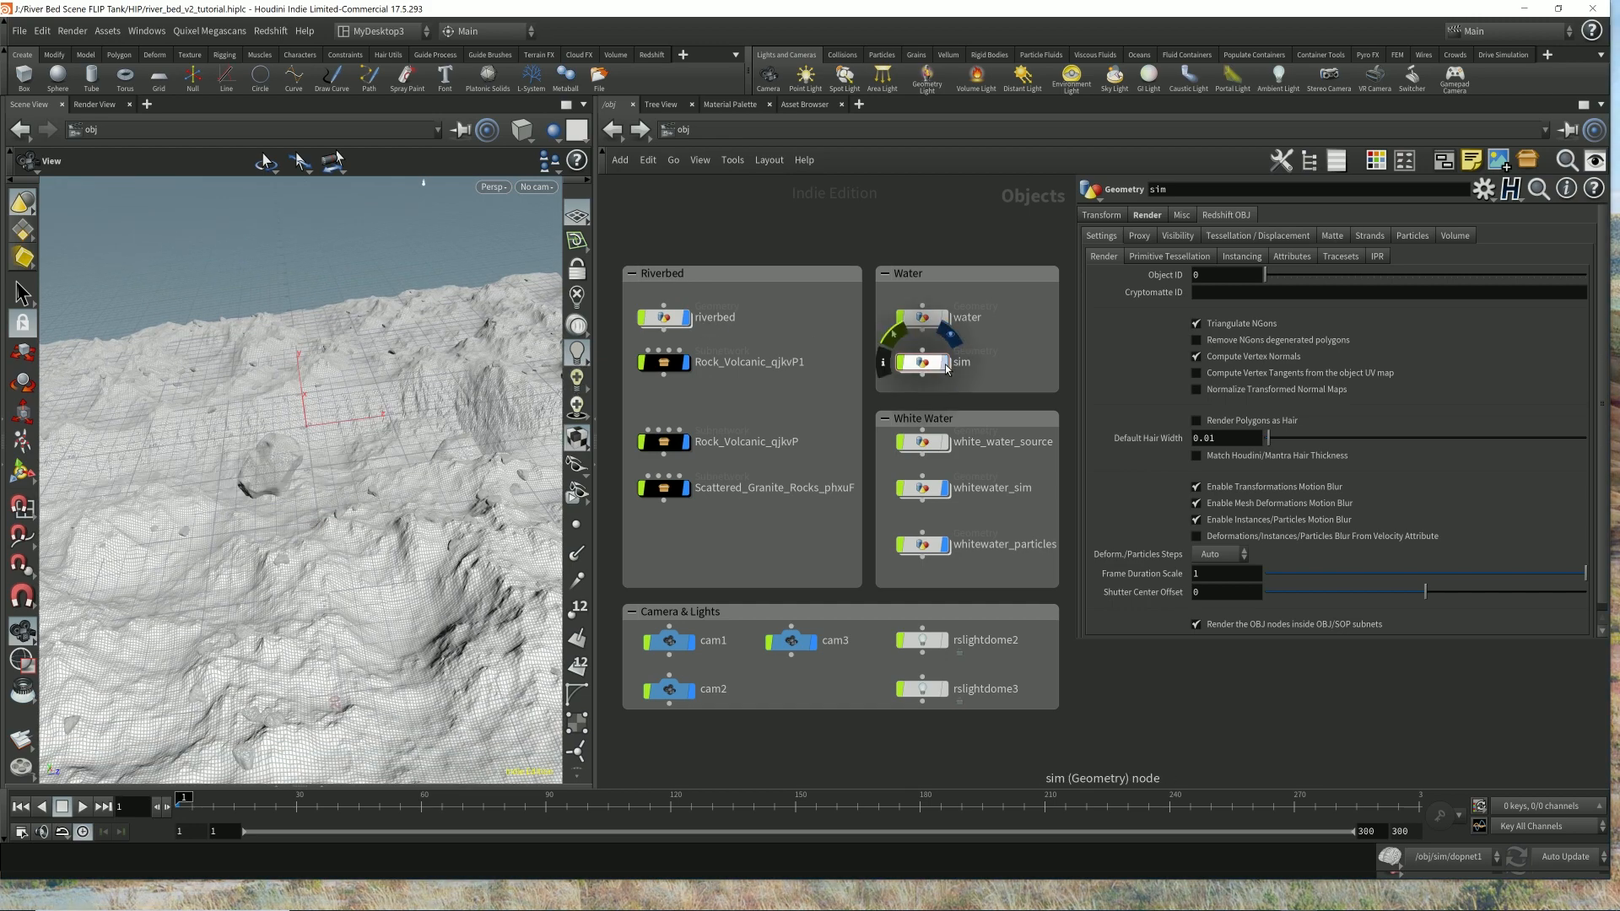
pyautogui.moveTo(415, 380); pyautogui.dragTo(417, 475)
pyautogui.scroll(-4, 417, 475)
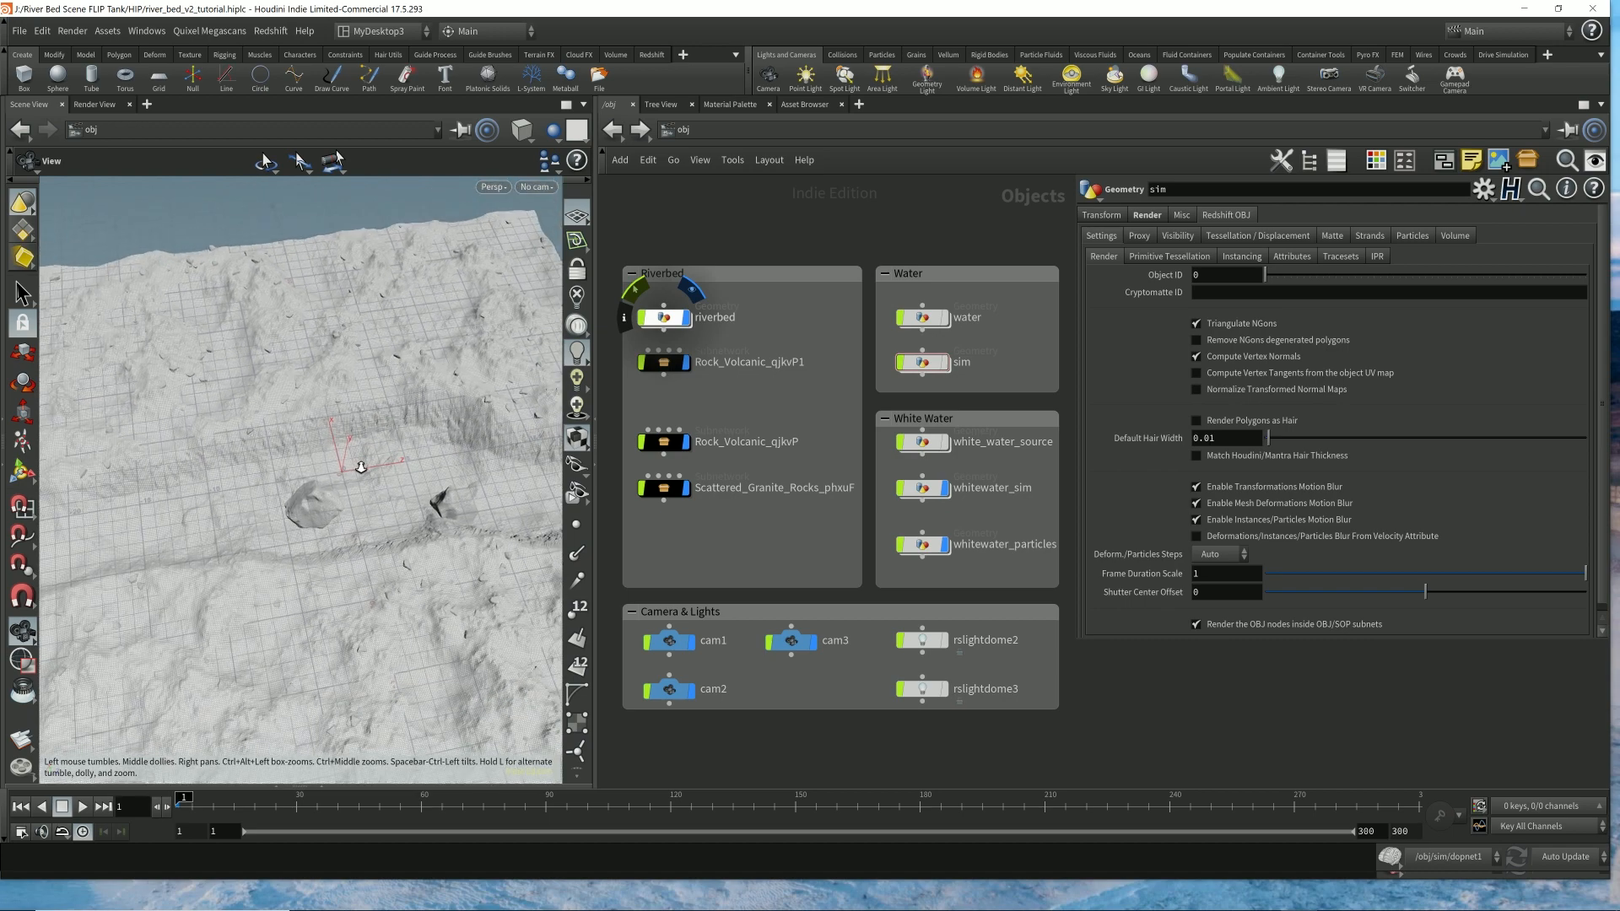
pyautogui.moveTo(395, 469); pyautogui.dragTo(369, 460, button='right')
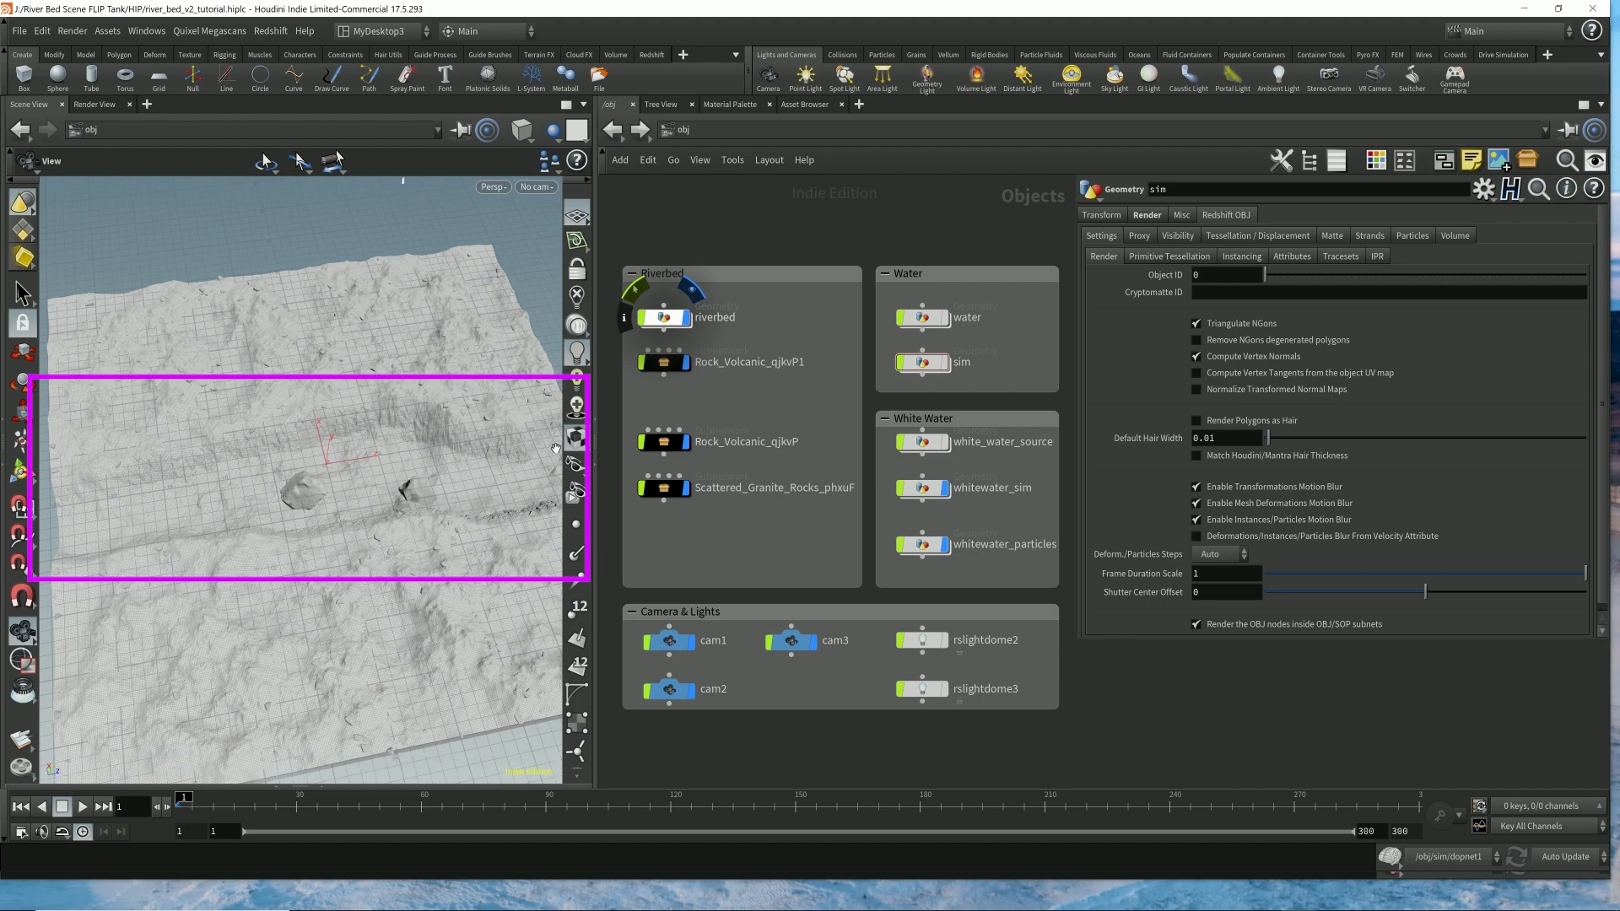
pyautogui.click(933, 369)
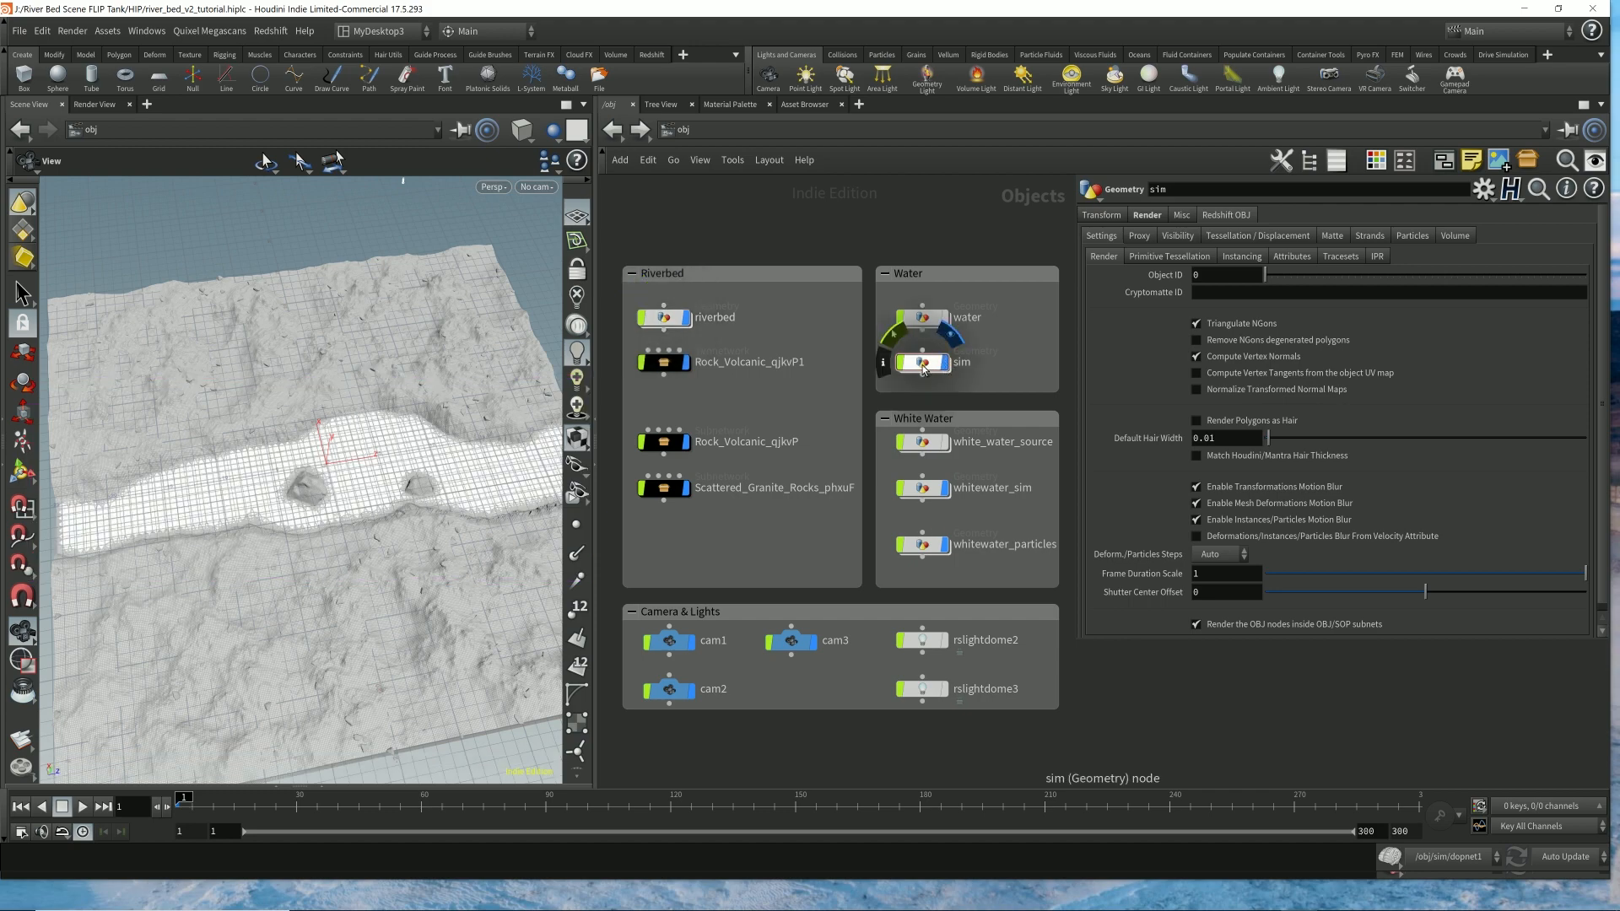
# - Open the dopnet1 network inside the sim object and inspect the settings of the riverbed static object
pyautogui.doubleClick(923, 365)
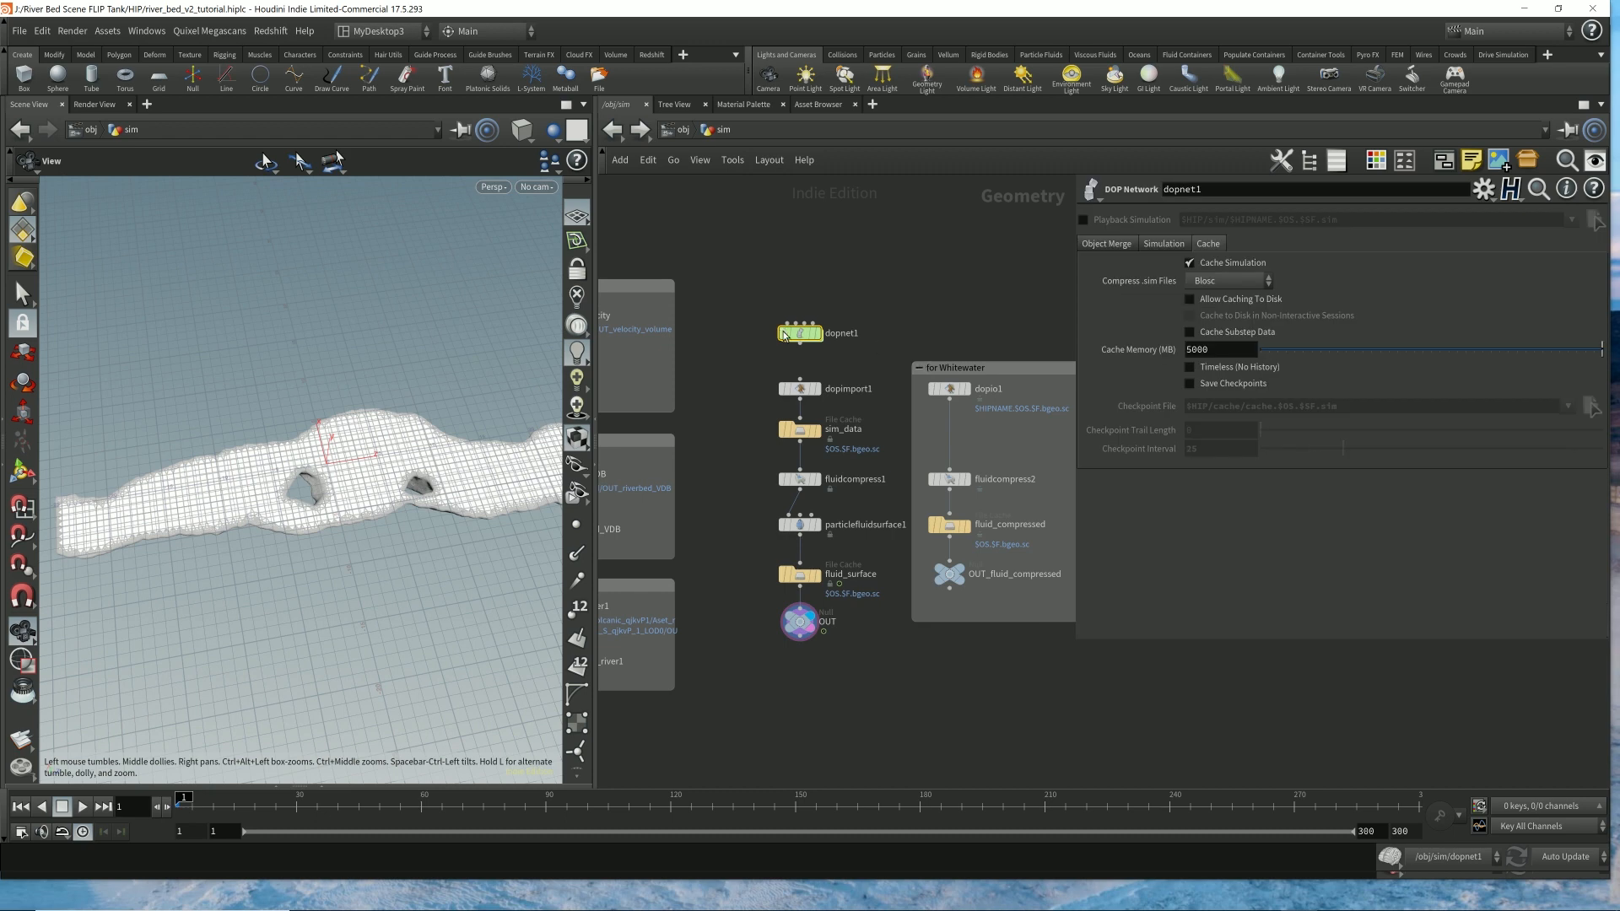
pyautogui.doubleClick(783, 336)
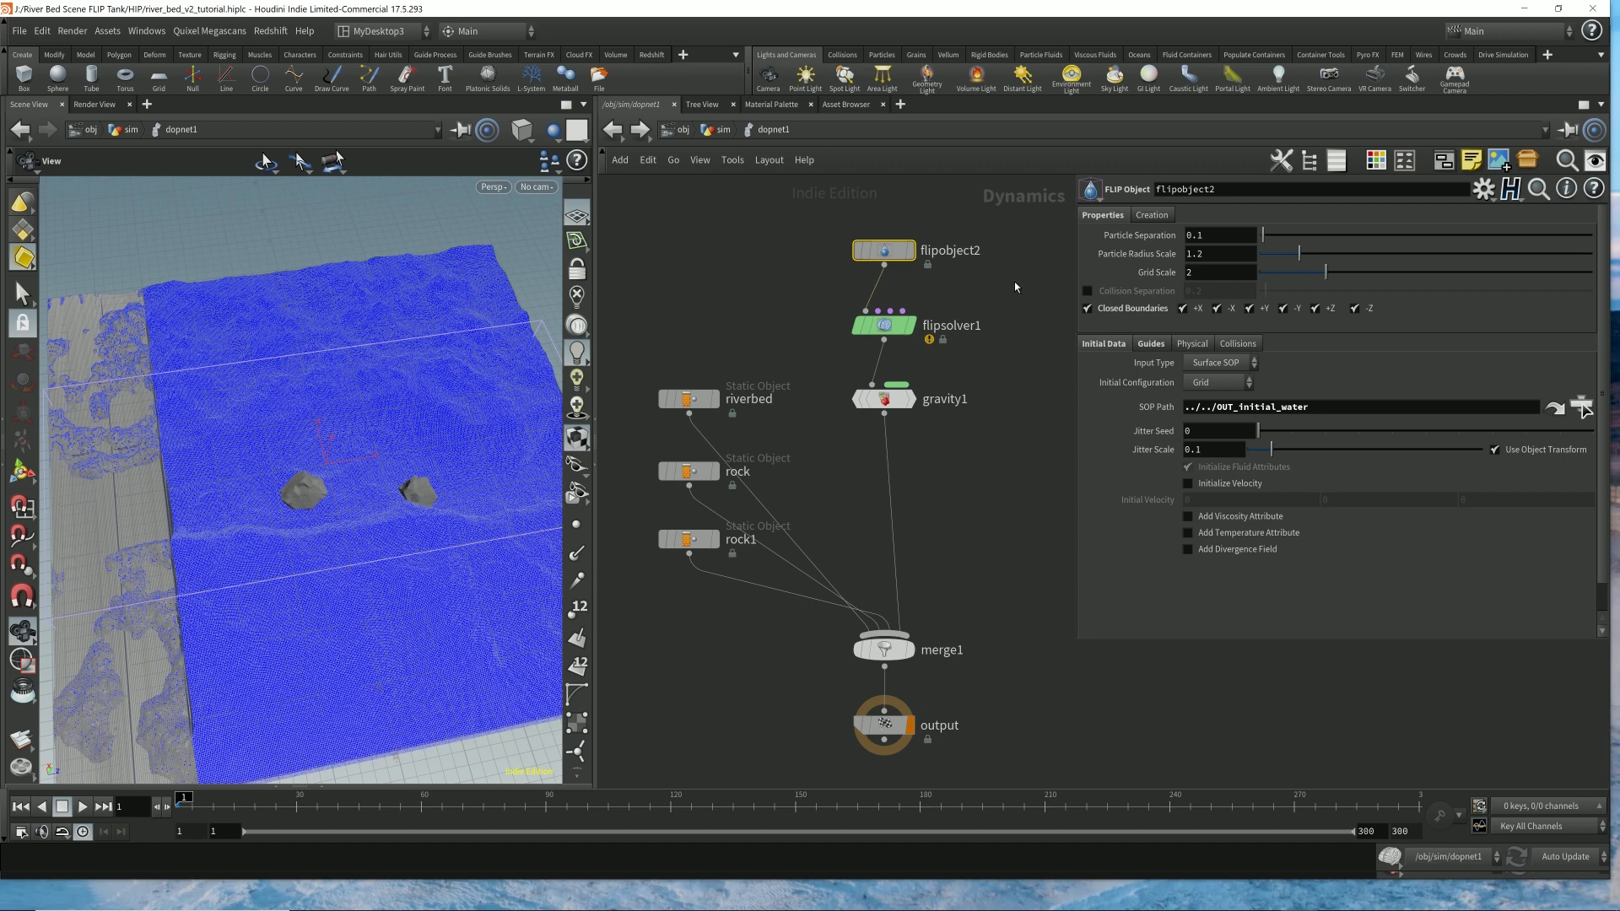
pyautogui.moveTo(757, 340); pyautogui.dragTo(652, 414)
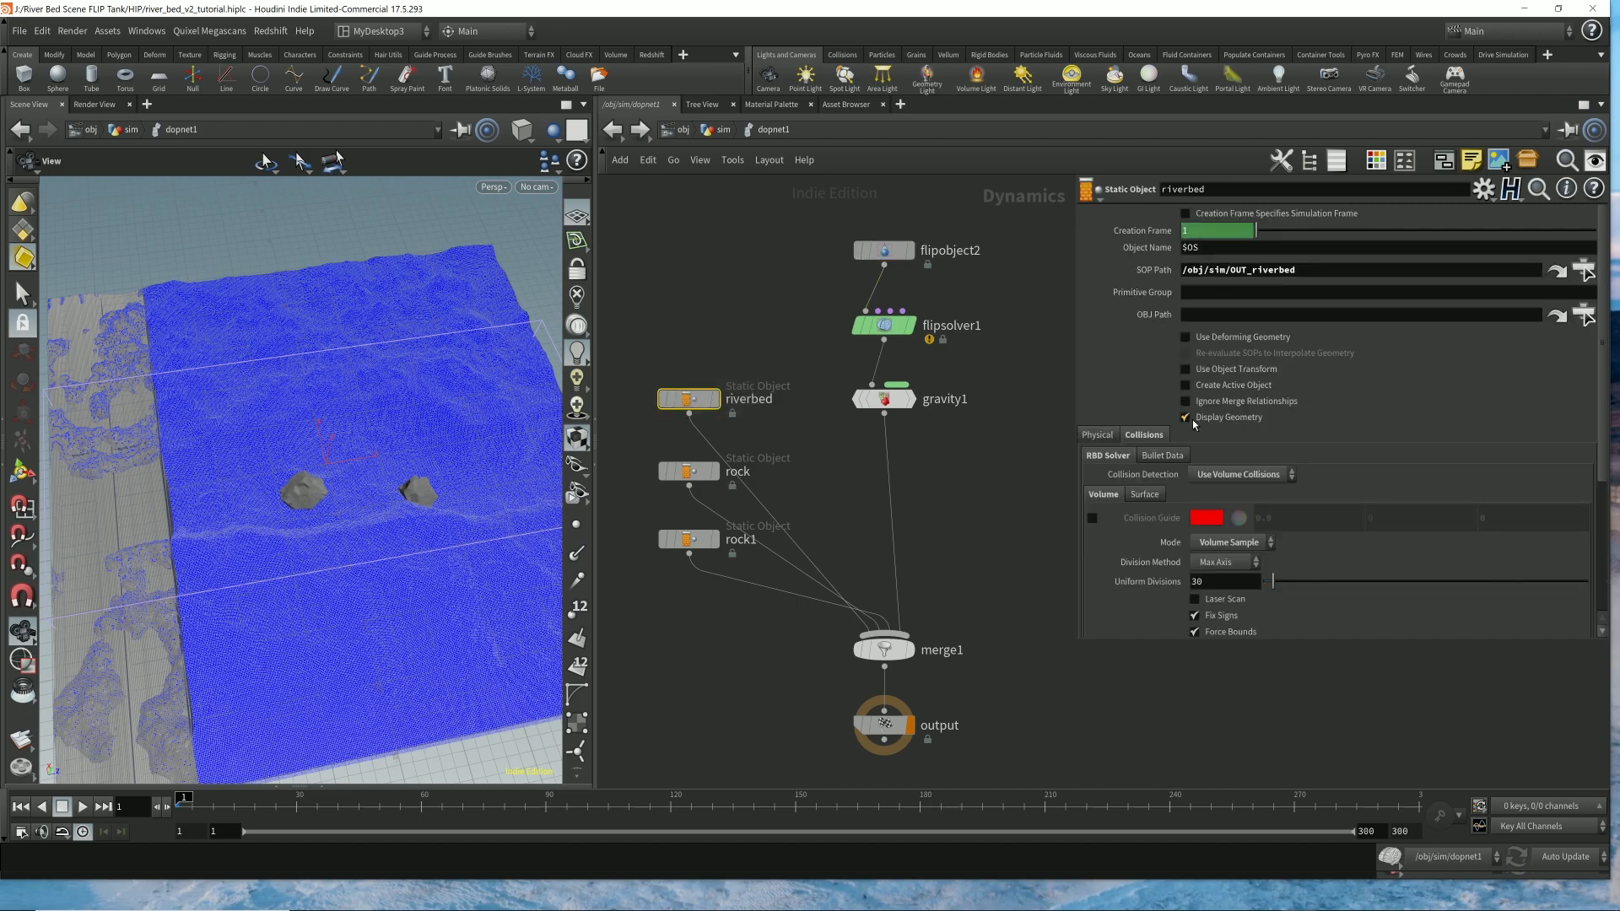
# - Examine the riverbed's collision volume by toggling its Display Geometry option, and view the flipobject2 settings
pyautogui.moveTo(391, 427); pyautogui.dragTo(438, 405)
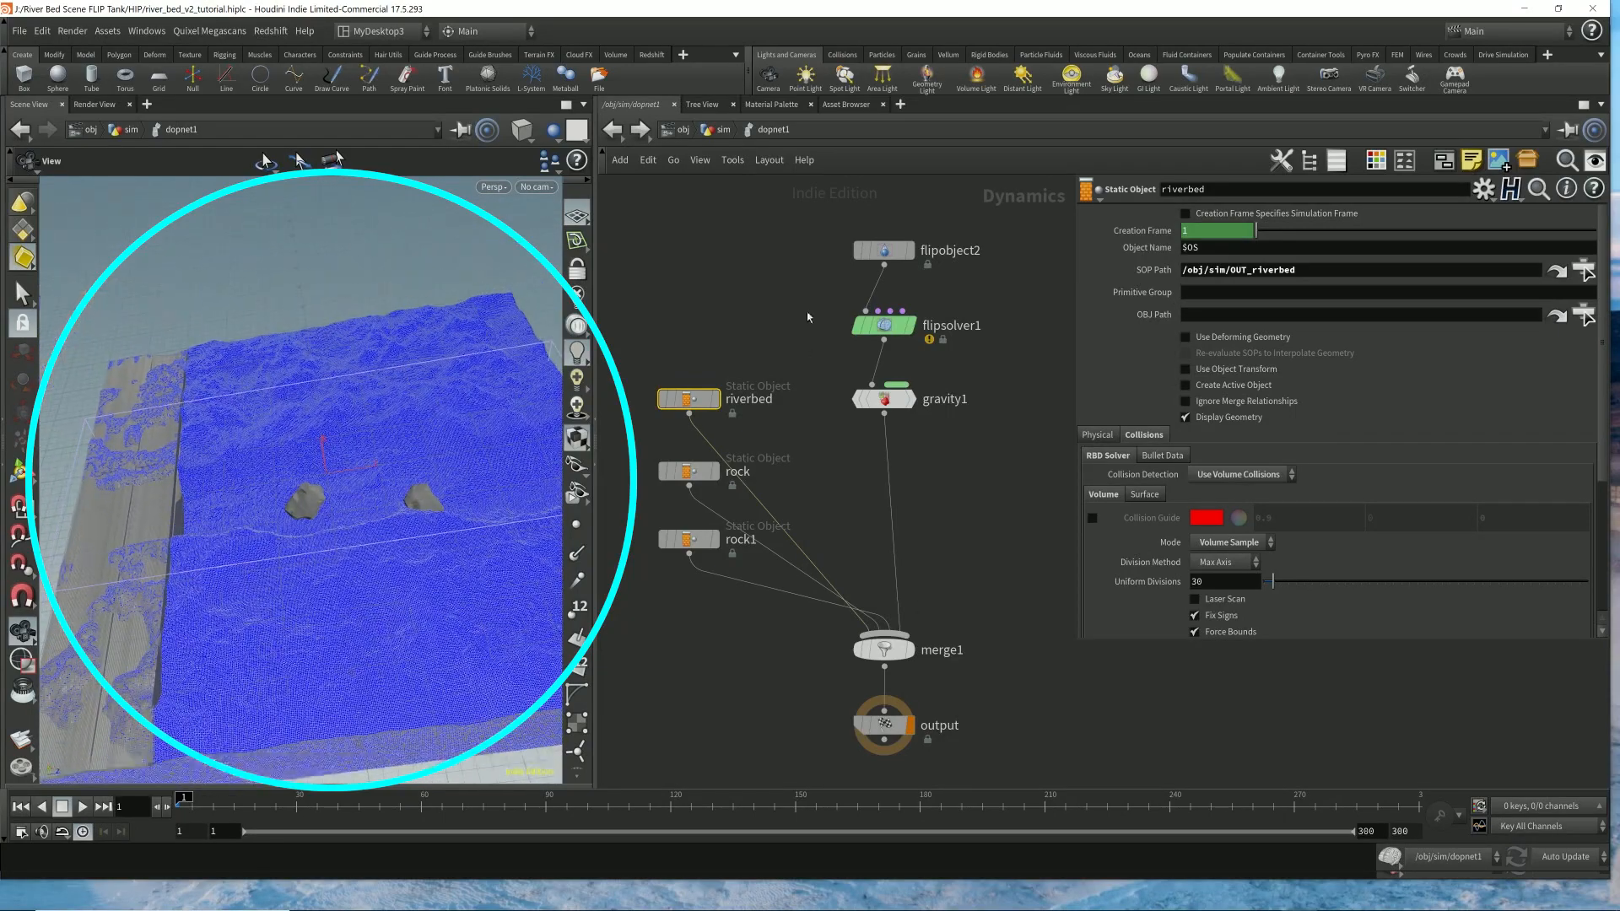
pyautogui.moveTo(429, 497); pyautogui.dragTo(391, 487, button='middle')
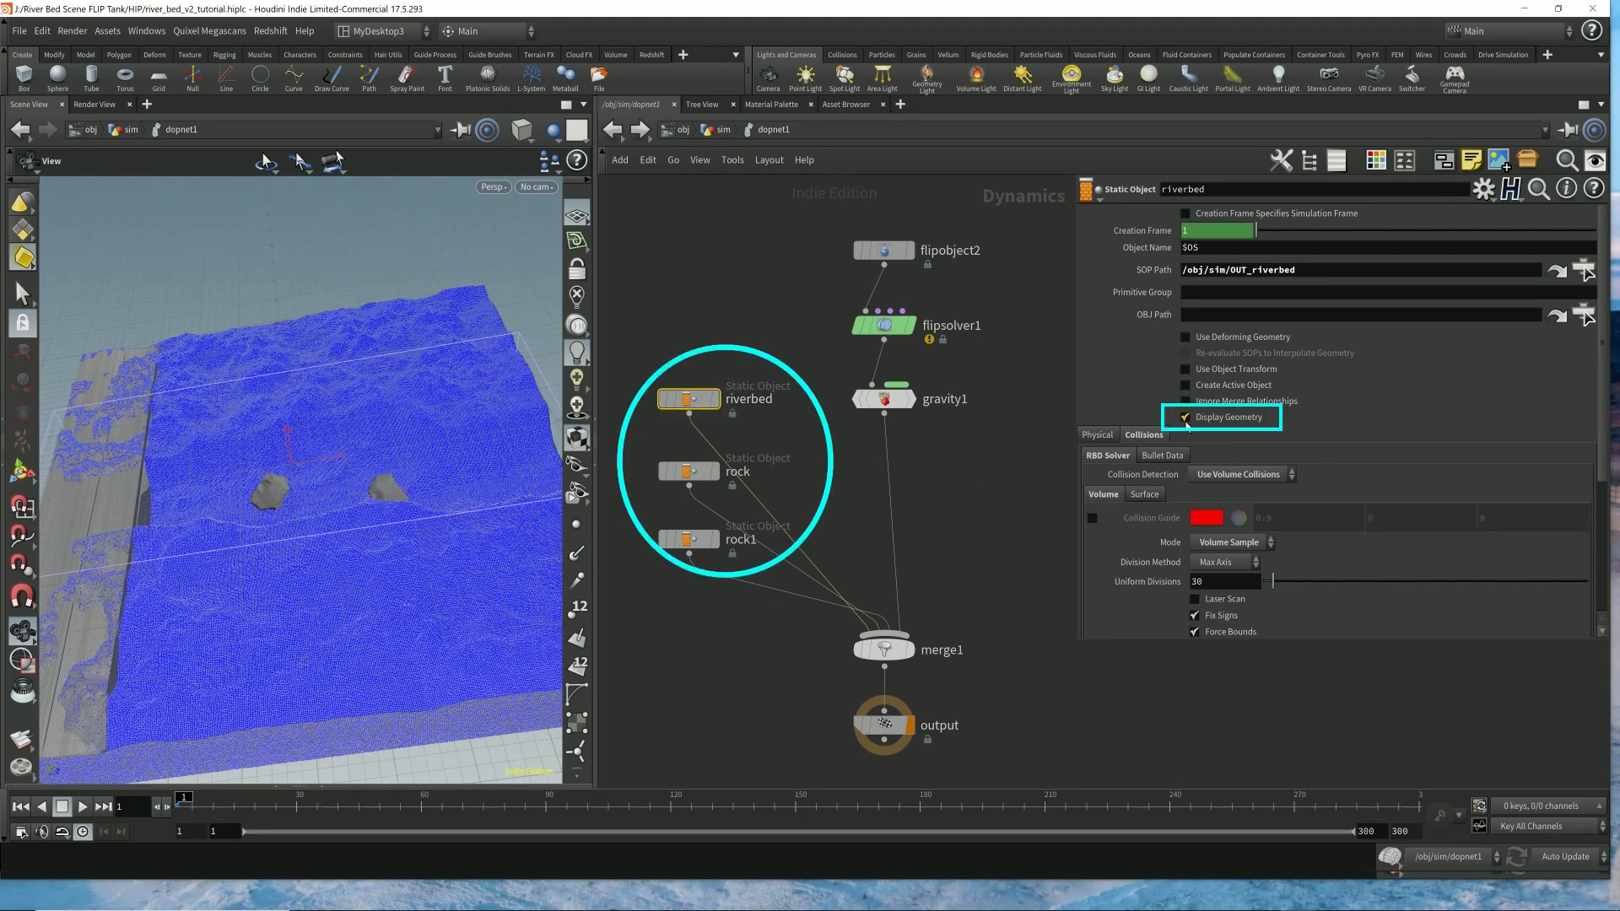
pyautogui.click(1186, 417)
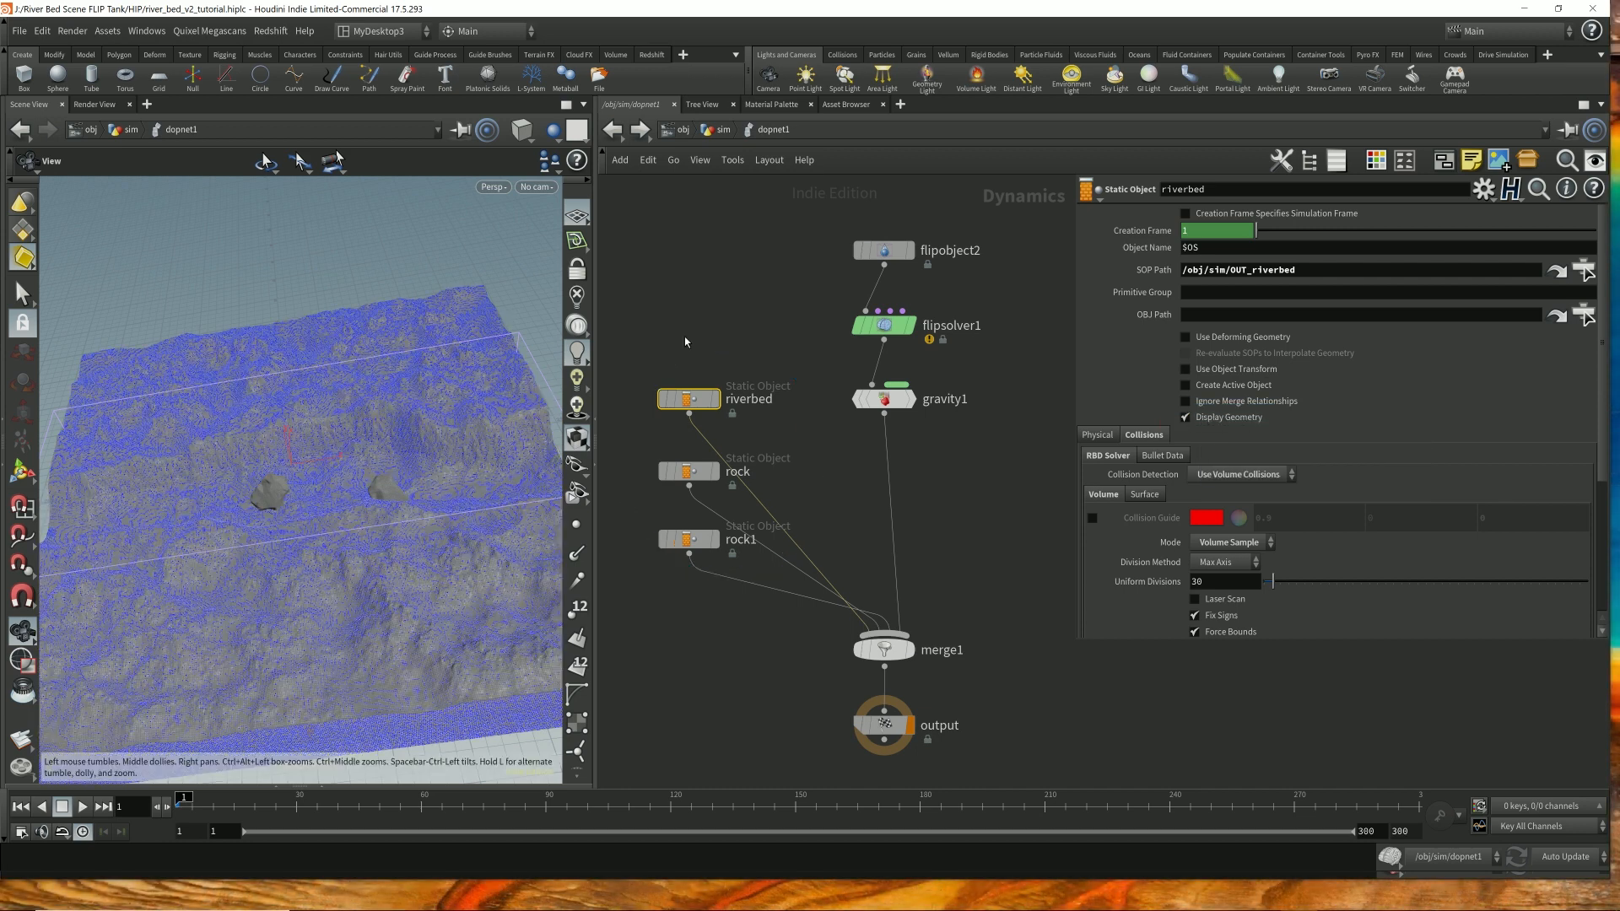
pyautogui.click(883, 249)
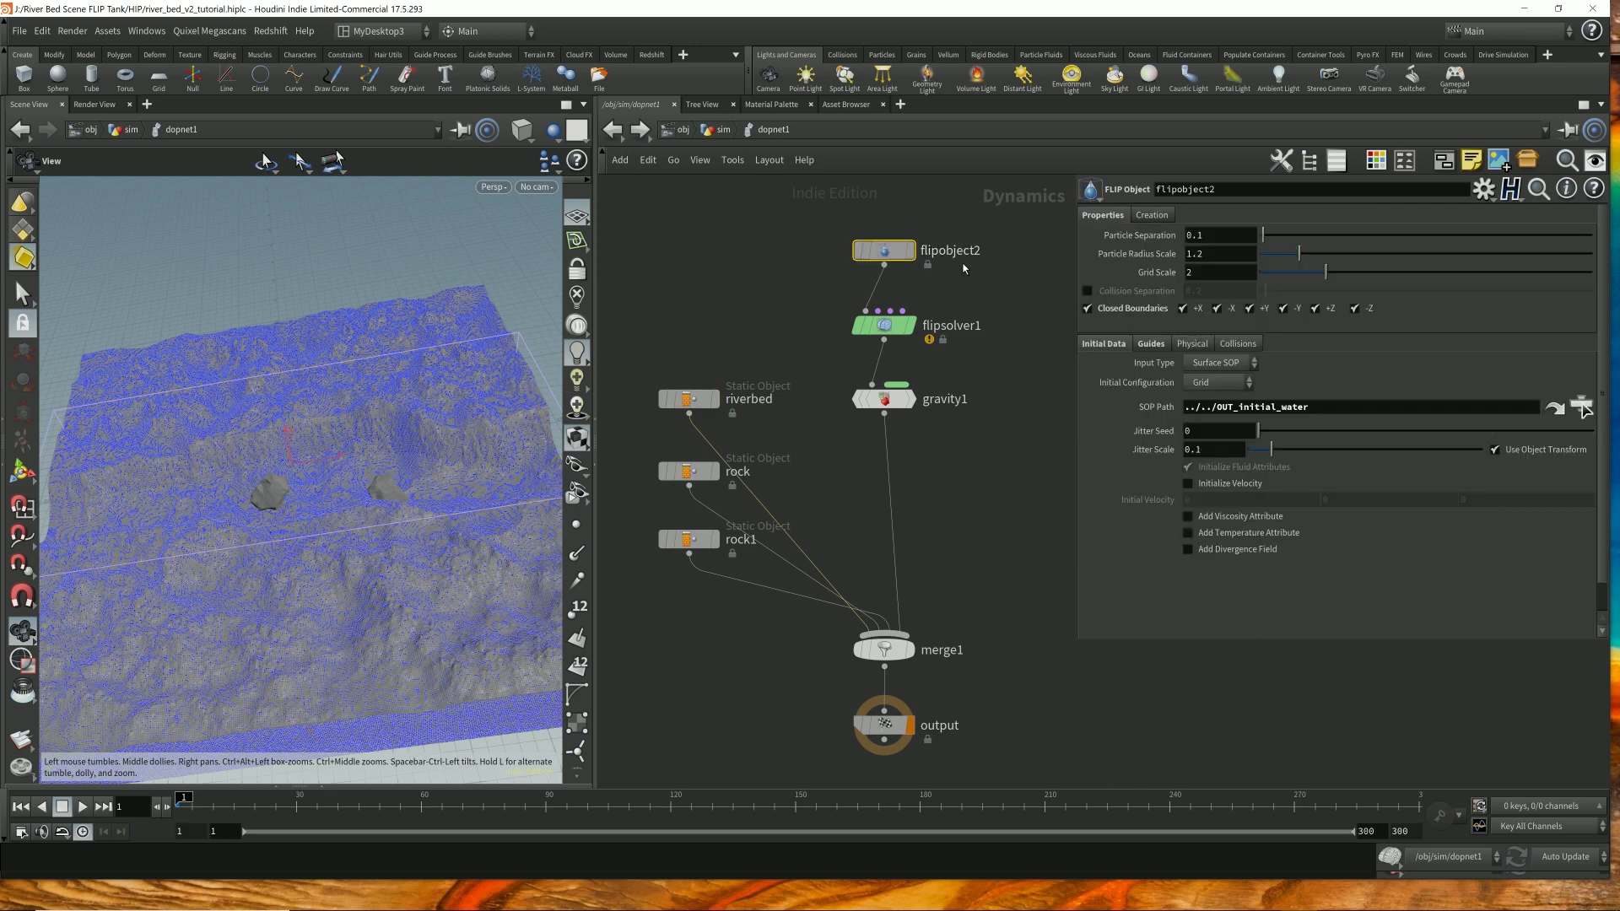
# - Return to the object level and hide the riverbed to examine the simulated water from below
pyautogui.press('u')
pyautogui.press('u')
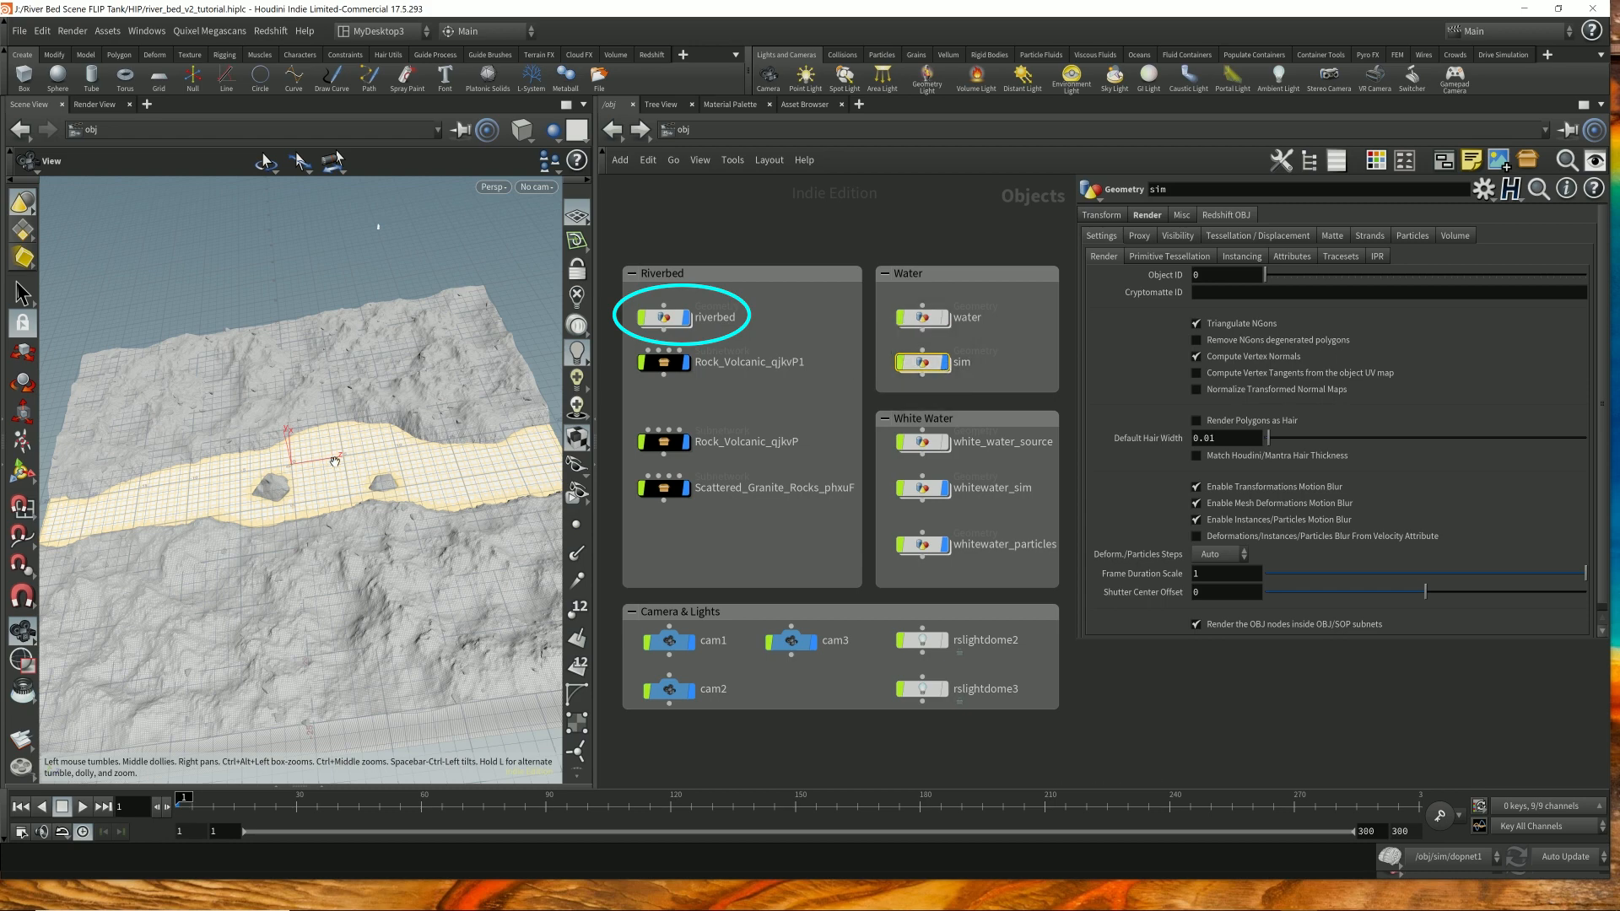
pyautogui.click(687, 319)
pyautogui.moveTo(363, 487); pyautogui.dragTo(349, 312)
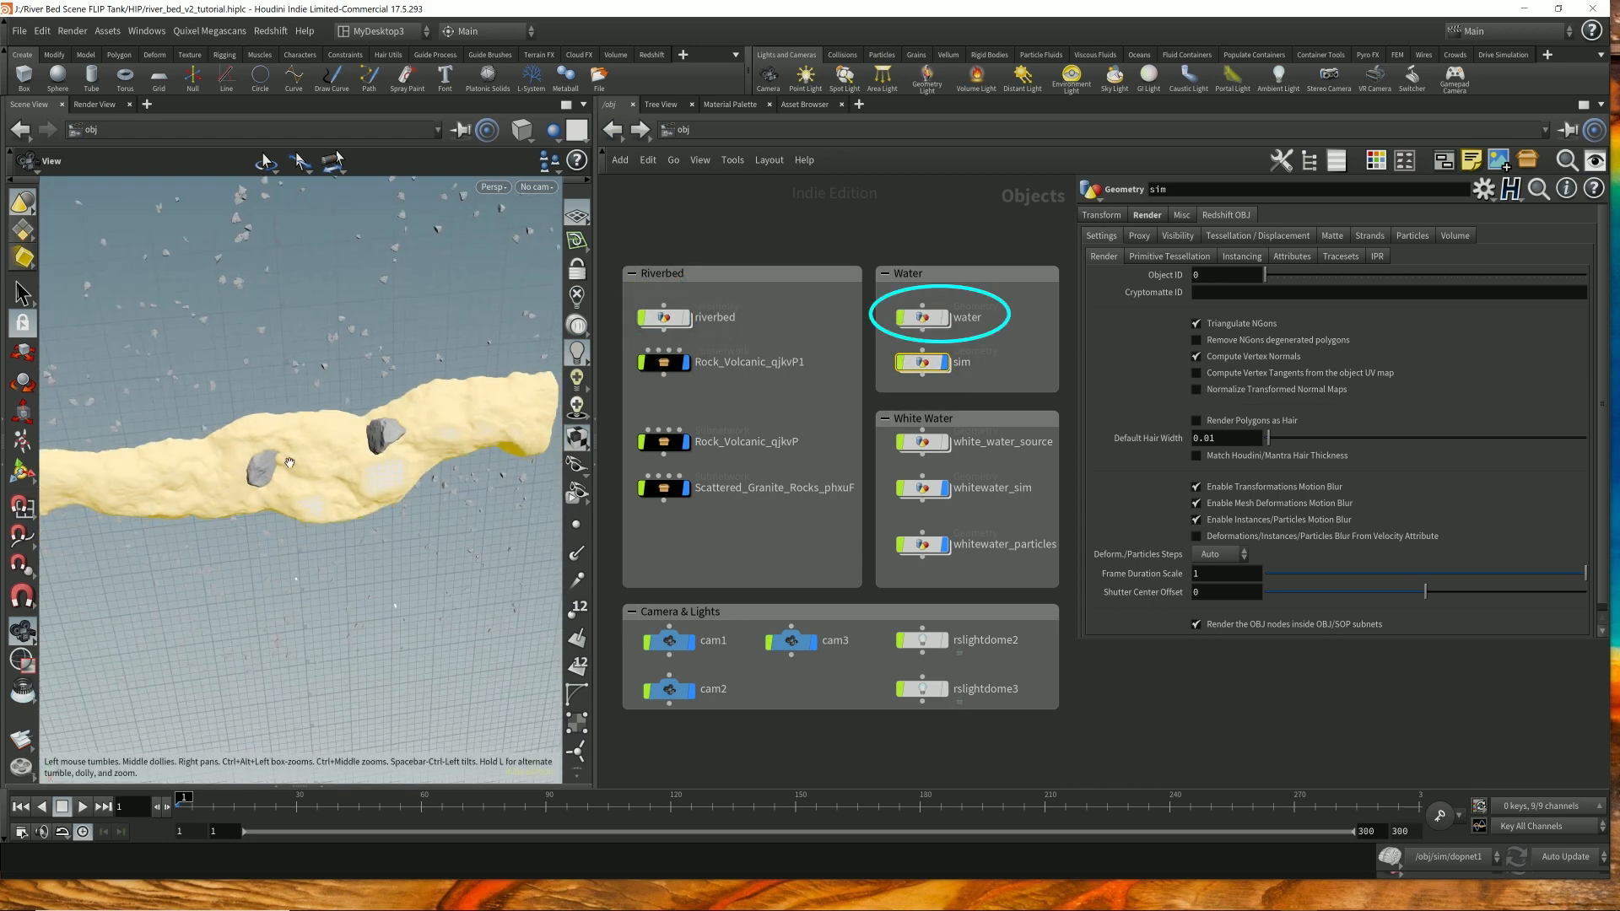
pyautogui.moveTo(351, 406); pyautogui.dragTo(359, 497)
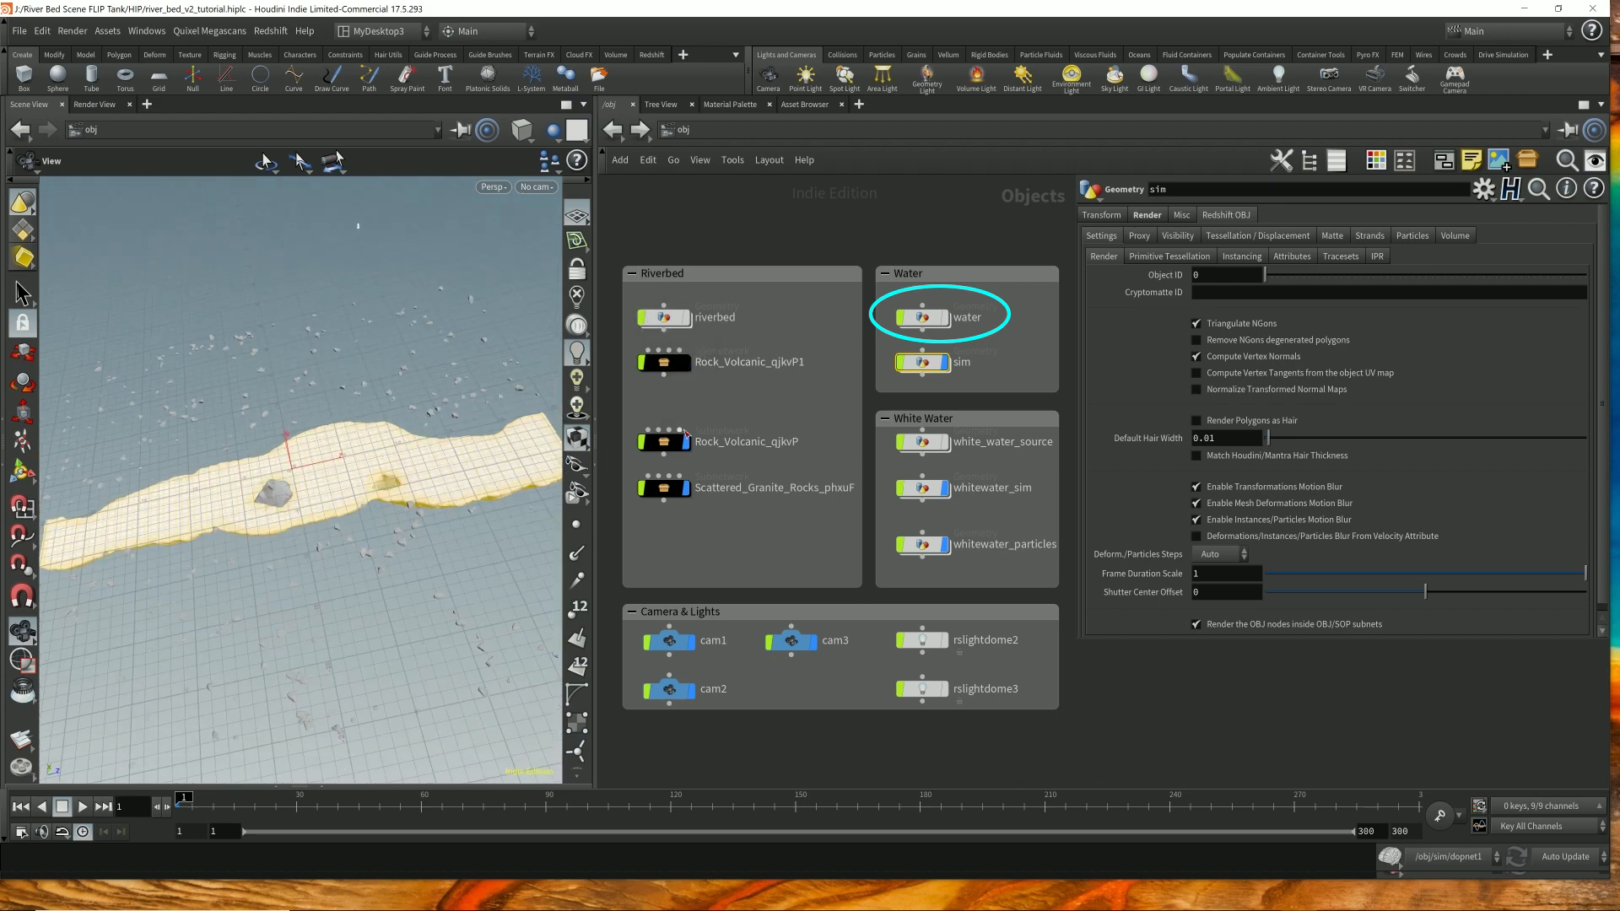
# - Toggle the display of the scattered granite rocks off and on, and show the riverbed again
pyautogui.click(685, 489)
pyautogui.click(688, 489)
pyautogui.moveTo(372, 542)
pyautogui.mouseDown()
pyautogui.moveTo(246, 415)
pyautogui.moveTo(356, 337)
pyautogui.mouseUp()
pyautogui.click(687, 317)
pyautogui.moveTo(329, 473)
pyautogui.mouseDown()
pyautogui.moveTo(306, 524)
pyautogui.moveTo(310, 494)
pyautogui.moveTo(314, 536)
pyautogui.moveTo(316, 499)
pyautogui.moveTo(320, 537)
pyautogui.moveTo(395, 504)
pyautogui.moveTo(369, 473)
pyautogui.moveTo(376, 447)
pyautogui.moveTo(391, 520)
pyautogui.moveTo(355, 464)
pyautogui.moveTo(304, 472)
pyautogui.moveTo(323, 463)
pyautogui.mouseUp()
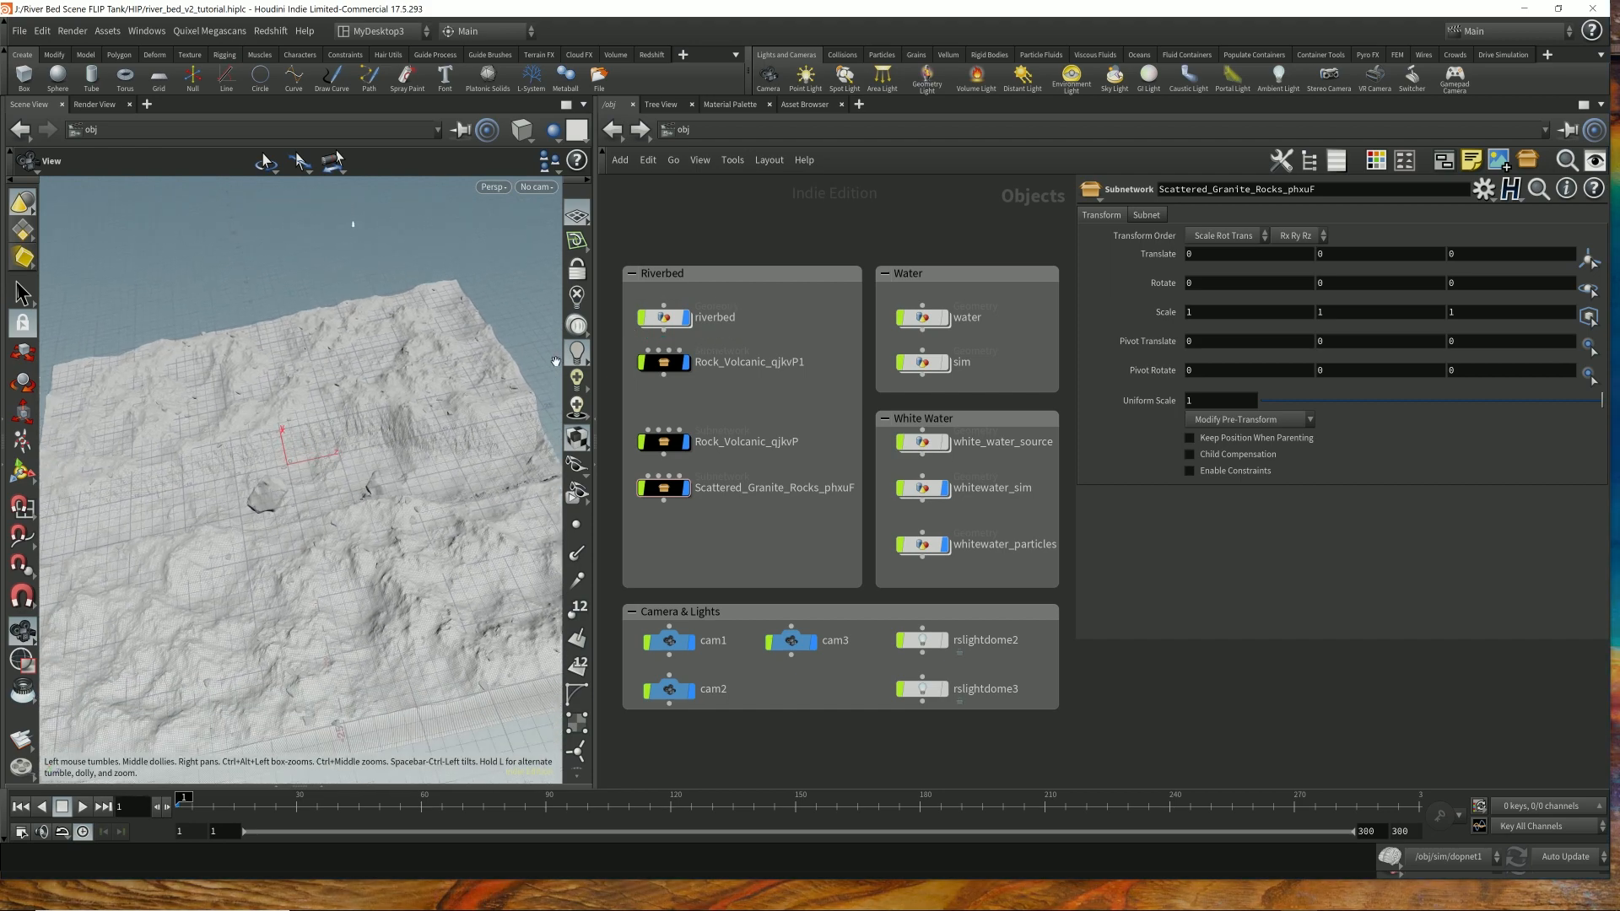
# - Examine the river channel between the banks of the riverbed and display the sim object again
pyautogui.moveTo(392, 418)
pyautogui.mouseDown()
pyautogui.moveTo(384, 466)
pyautogui.moveTo(389, 412)
pyautogui.mouseUp()
pyautogui.moveTo(389, 412); pyautogui.dragTo(437, 409, button='middle')
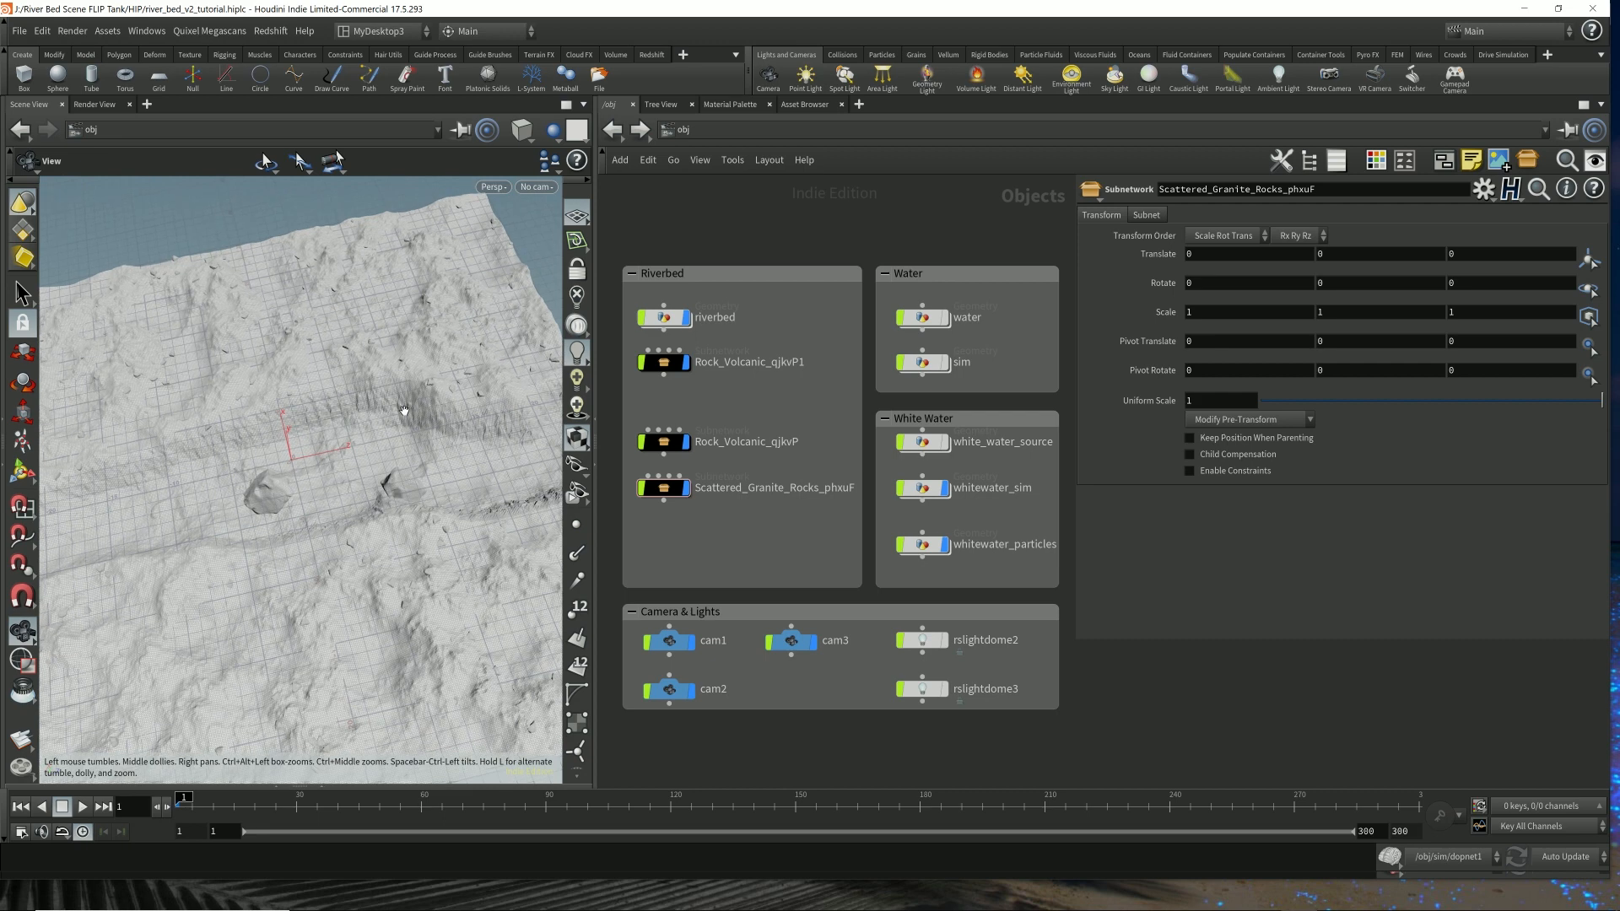
pyautogui.moveTo(405, 412); pyautogui.dragTo(403, 408, button='right')
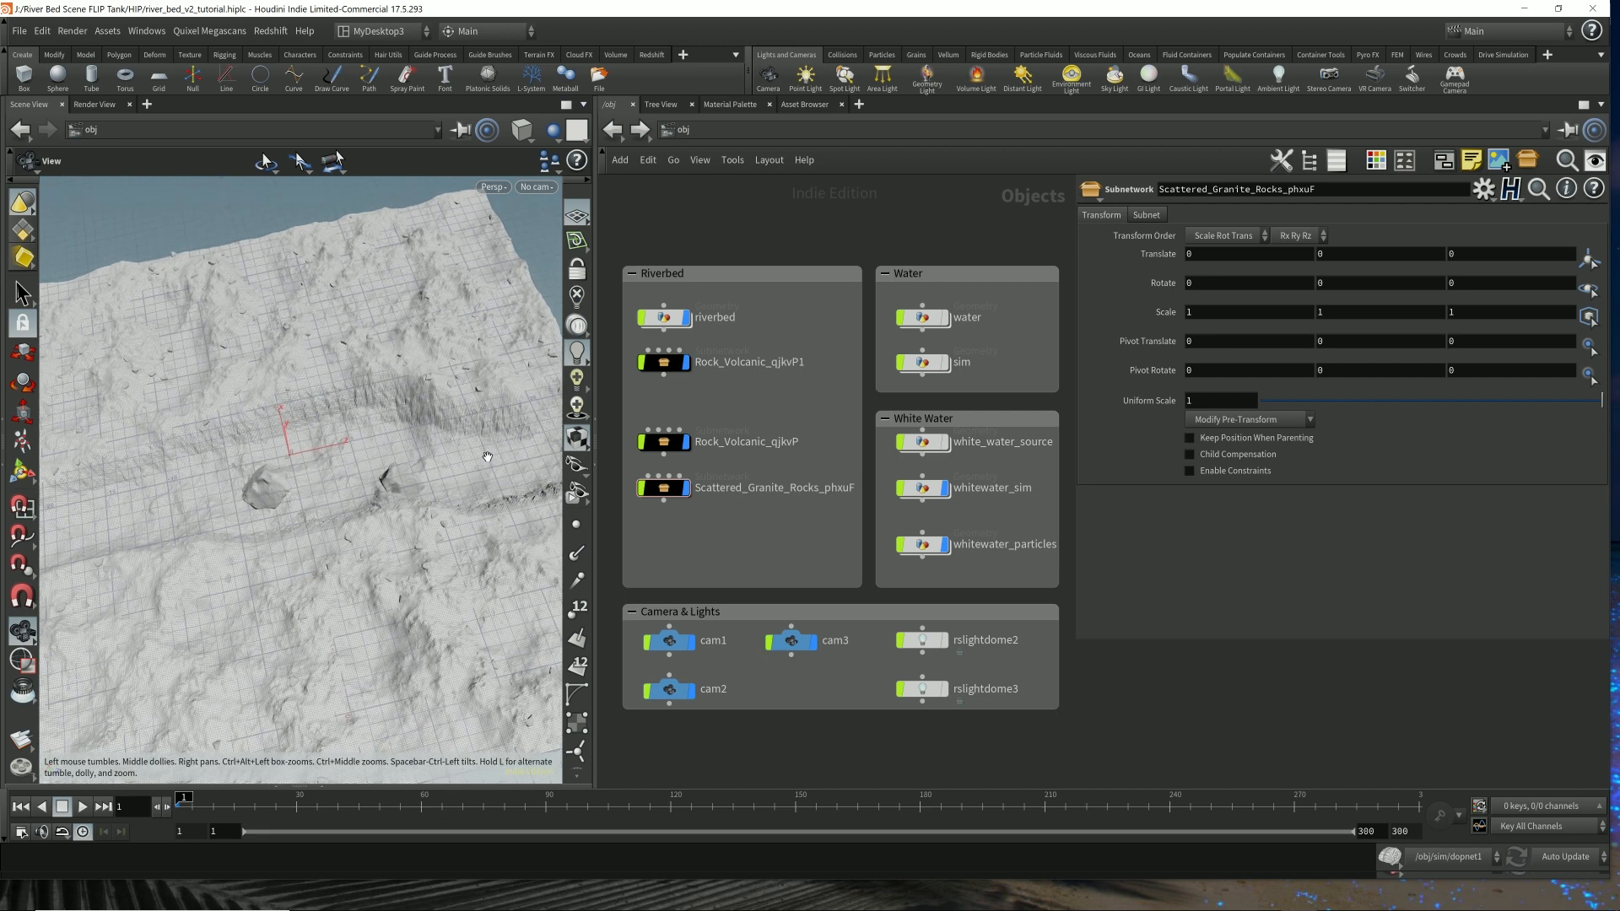
pyautogui.moveTo(934, 371)
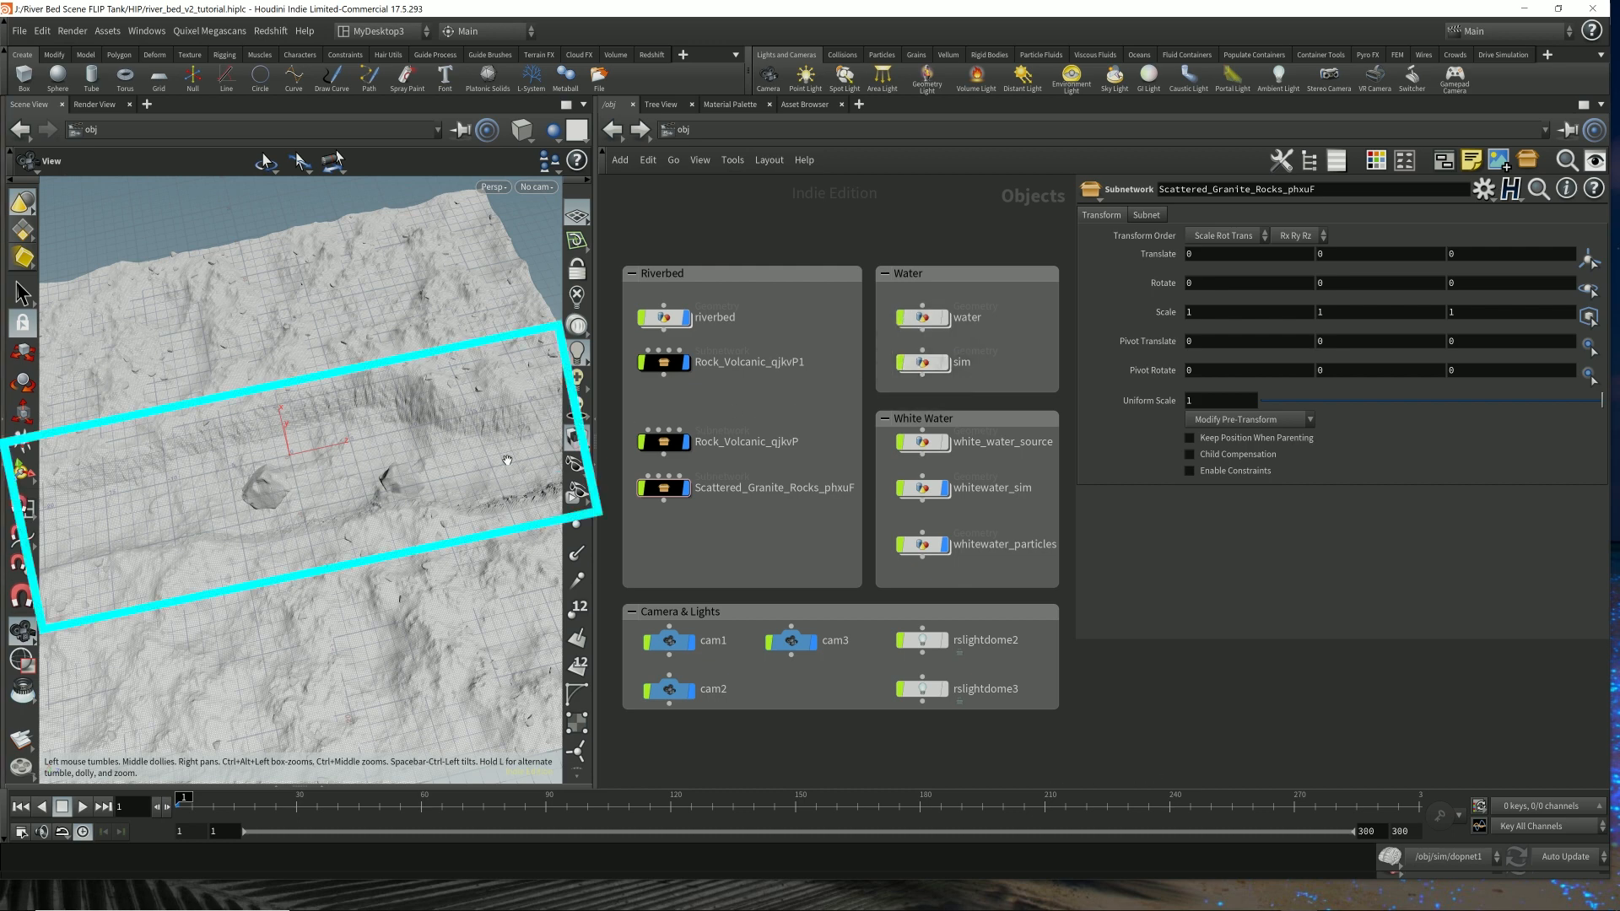
pyautogui.click(950, 336)
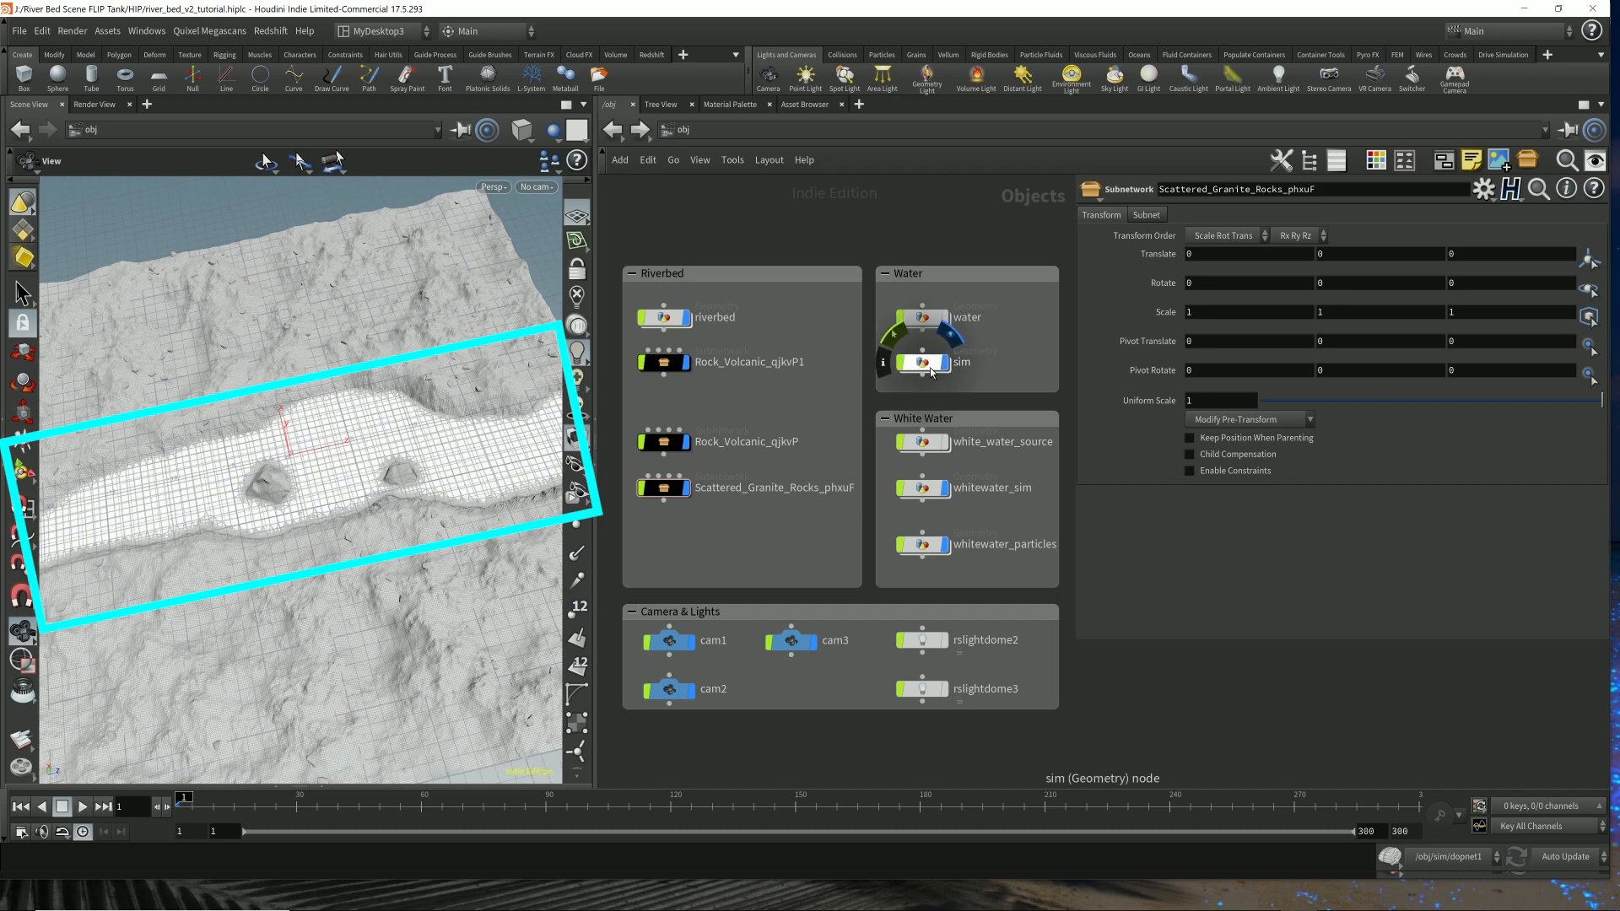
# - Open the water object's network and set the viewport to display the box1 node
pyautogui.doubleClick(922, 317)
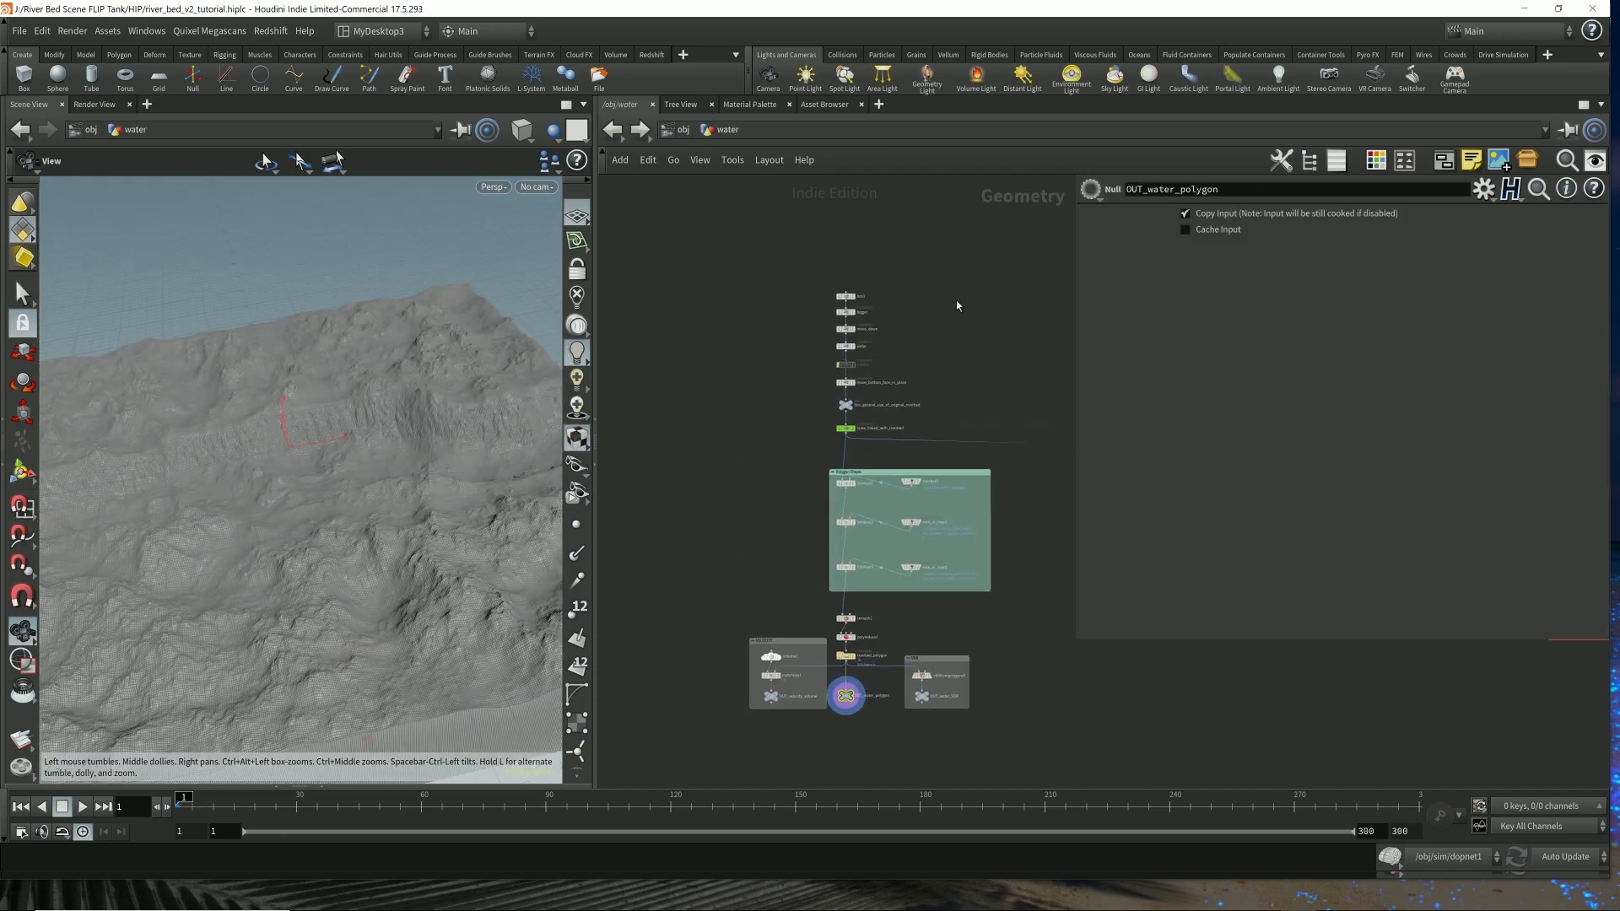
pyautogui.scroll(5, 869, 291)
pyautogui.click(553, 129)
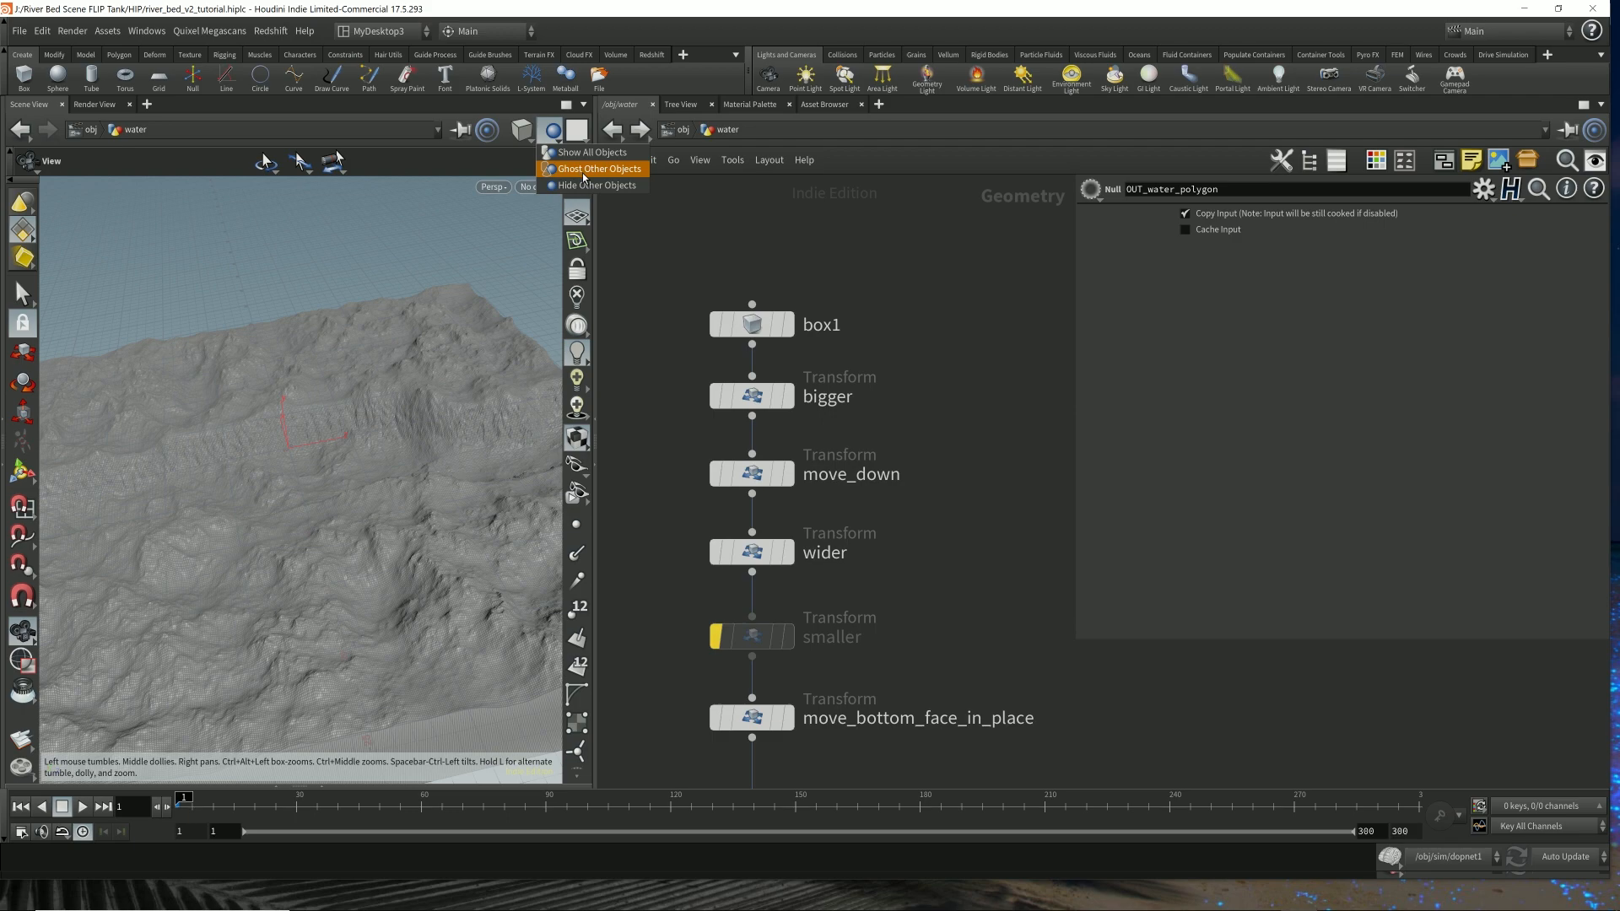
pyautogui.click(591, 169)
pyautogui.click(788, 324)
# - Ghost the other objects in the viewport to compare box1's size and position with the river
pyautogui.click(553, 129)
pyautogui.click(591, 157)
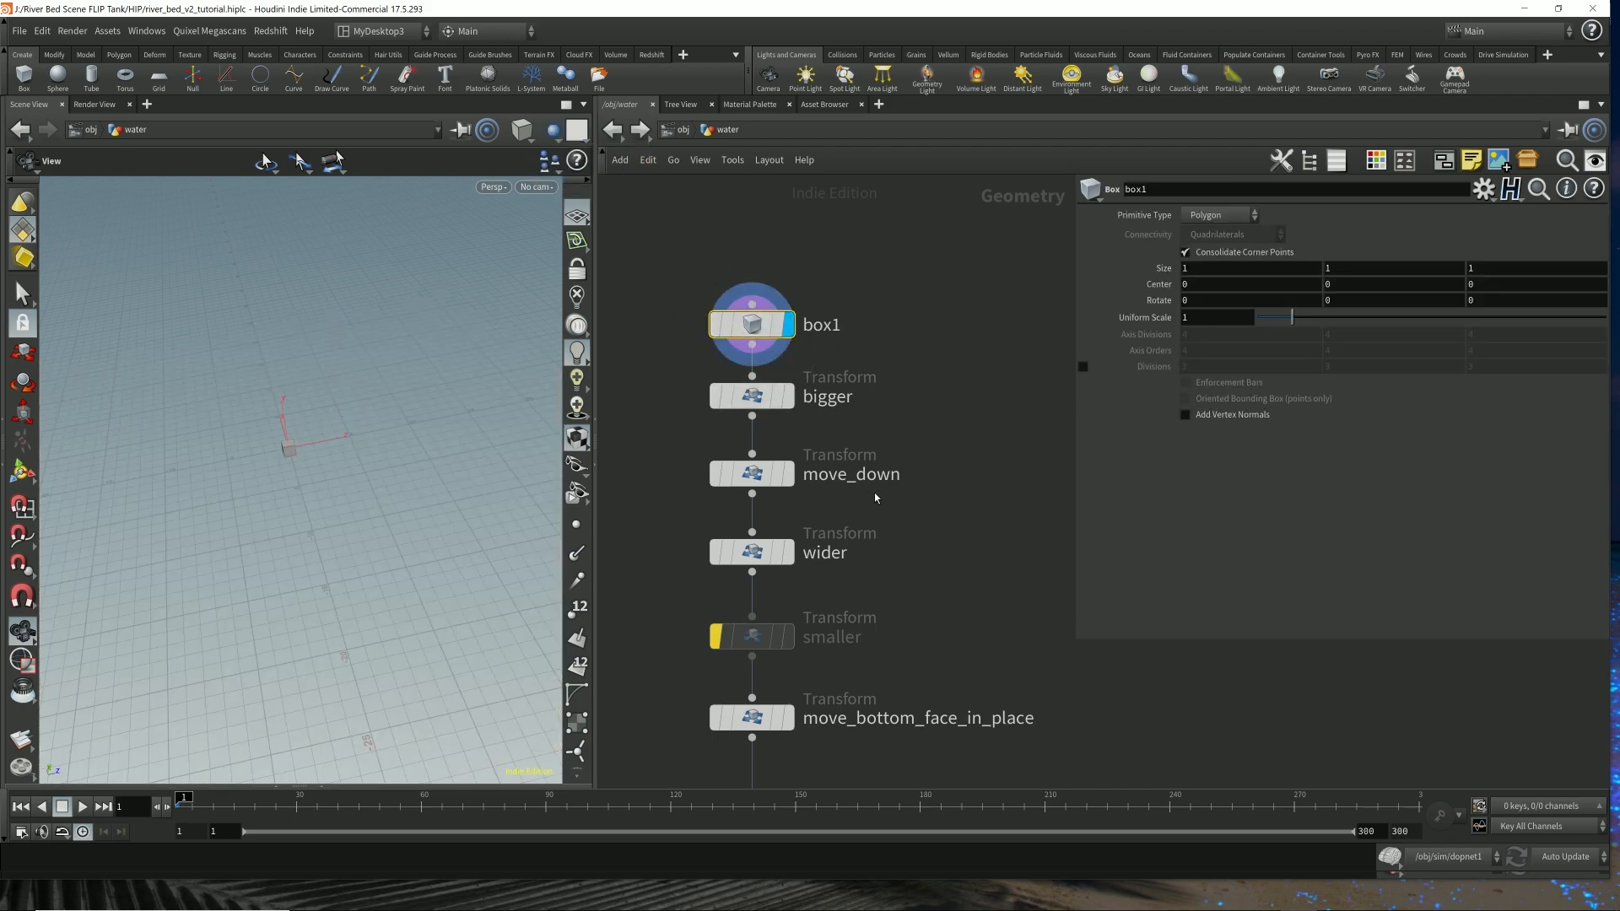
pyautogui.click(549, 139)
pyautogui.click(590, 153)
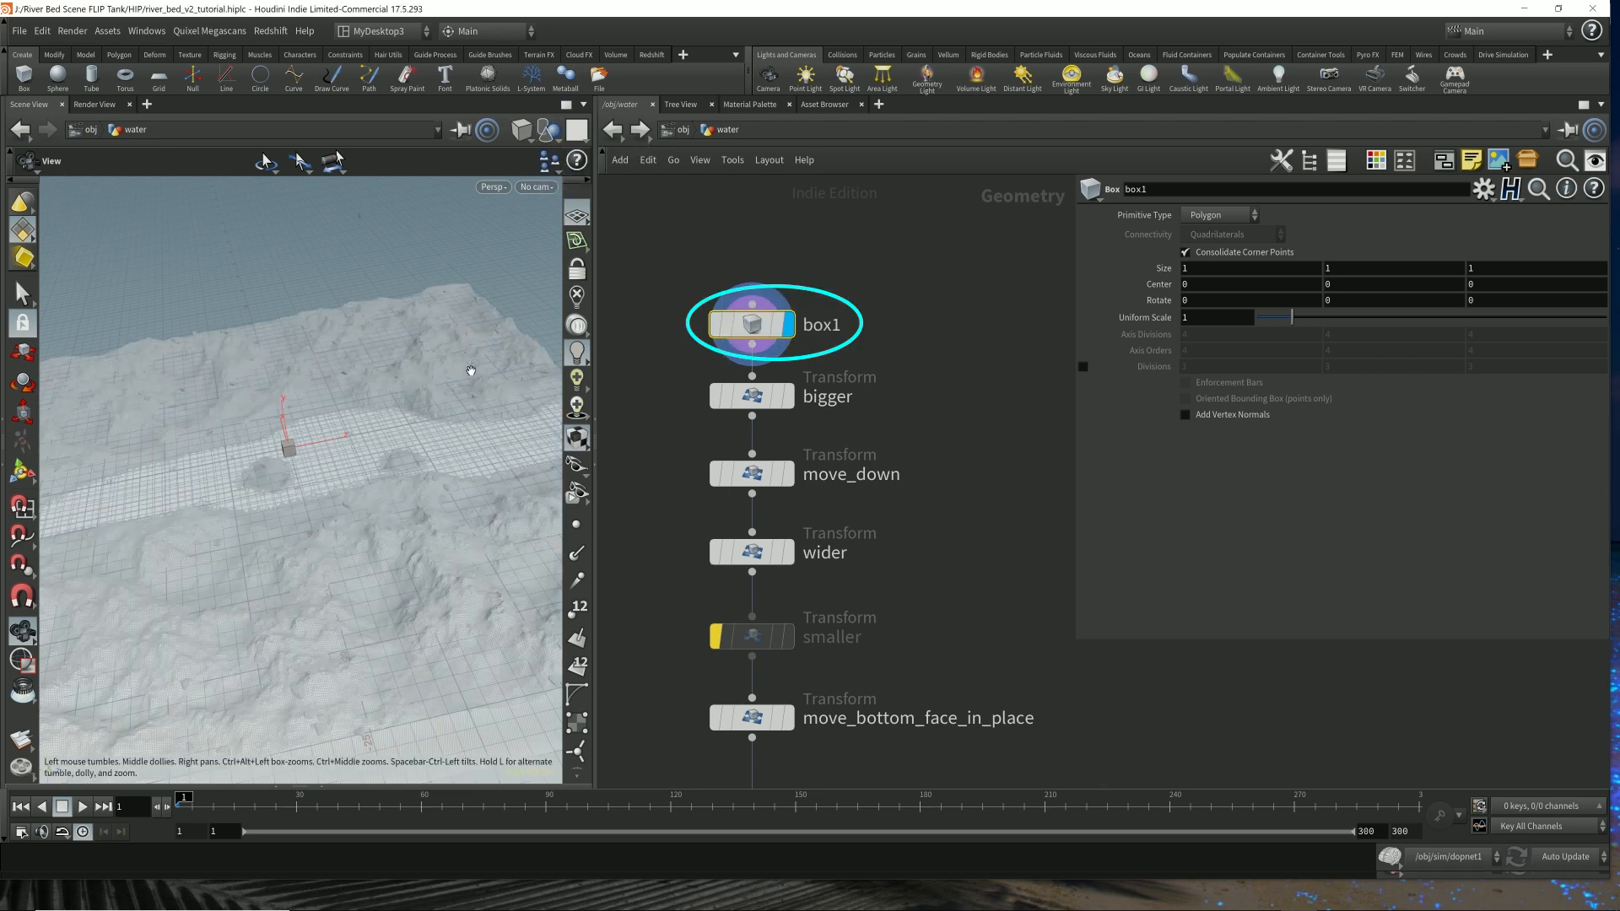
pyautogui.moveTo(466, 435)
pyautogui.mouseDown()
pyautogui.moveTo(395, 442)
pyautogui.moveTo(495, 470)
pyautogui.moveTo(467, 460)
pyautogui.mouseUp()
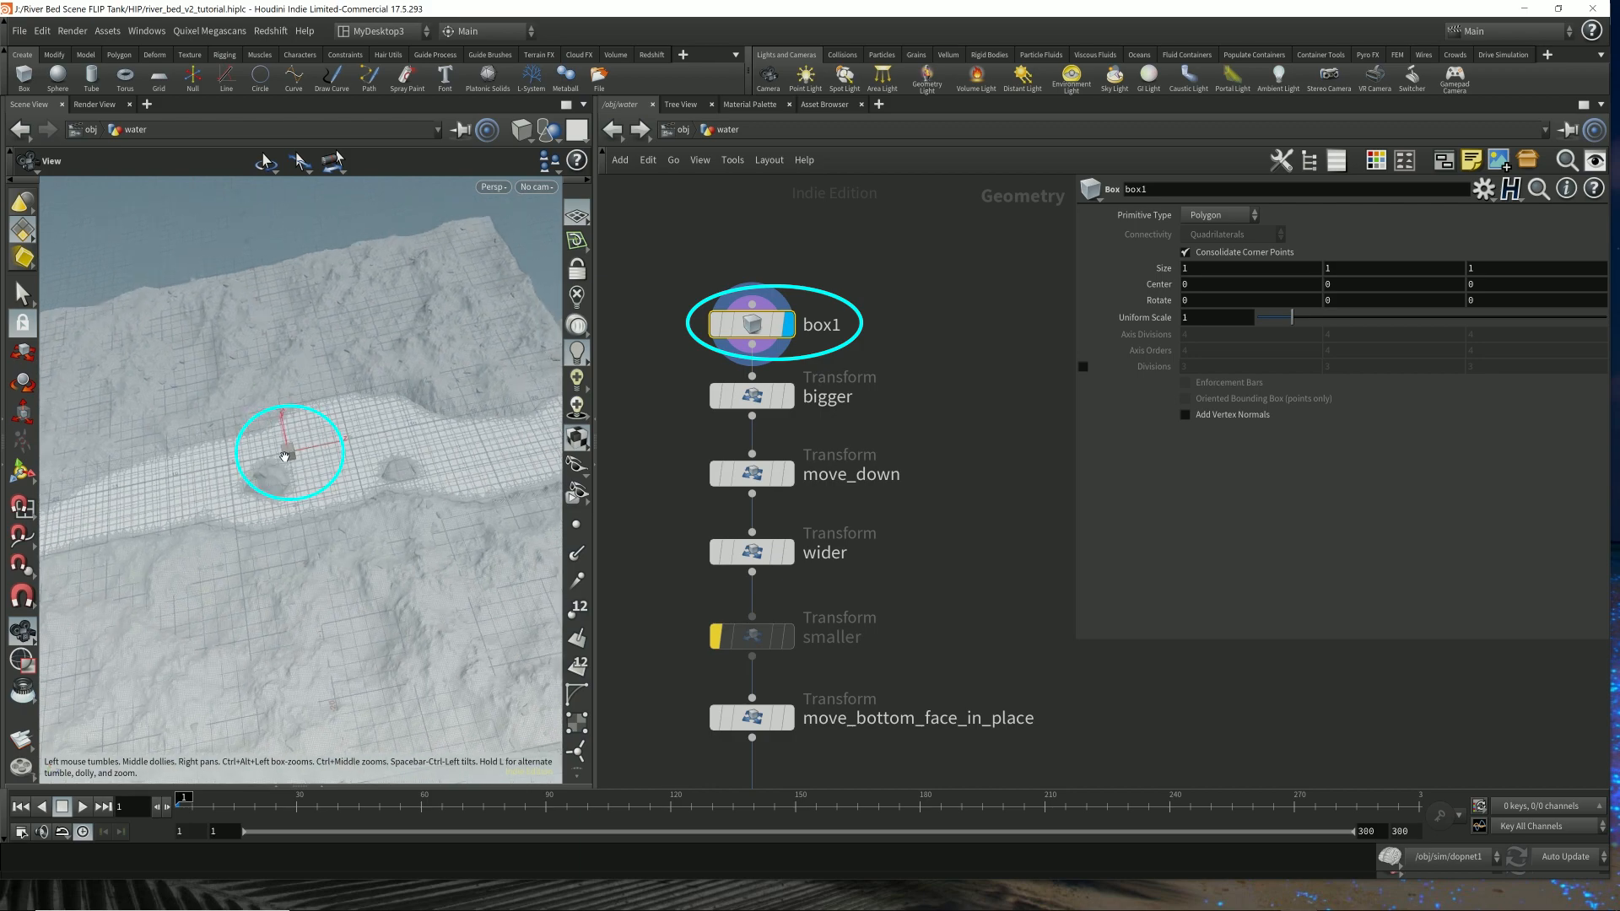
# - Switch the viewport's colour scheme to a dark background
pyautogui.press('d')
pyautogui.click(460, 302)
pyautogui.click(204, 326)
pyautogui.click(200, 359)
pyautogui.click(623, 269)
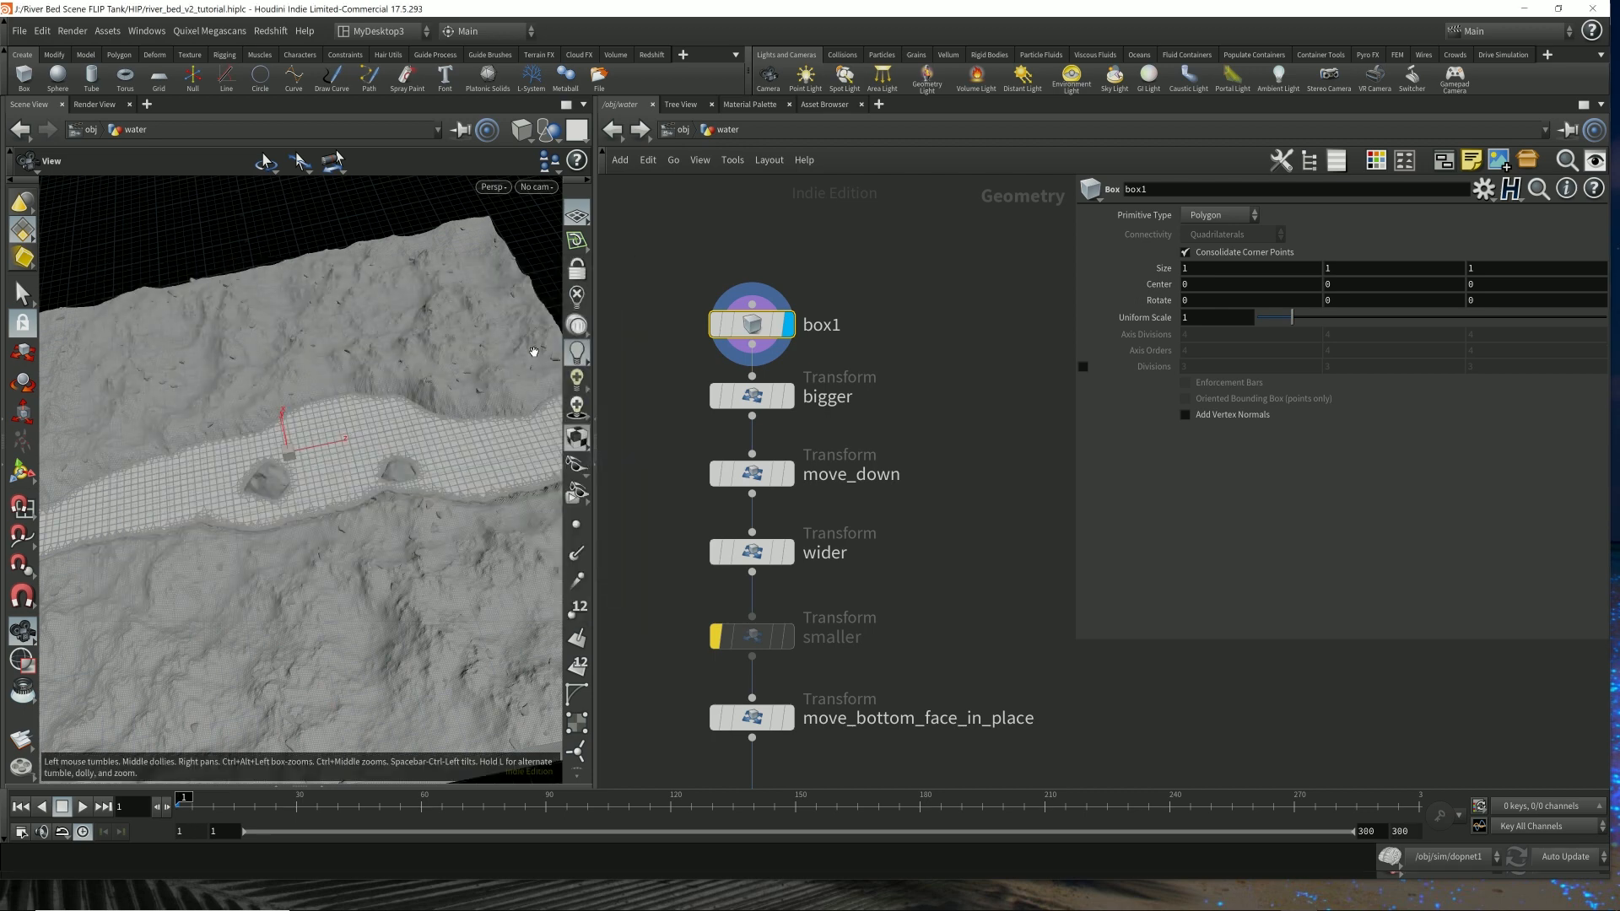
pyautogui.scroll(-3, 433, 474)
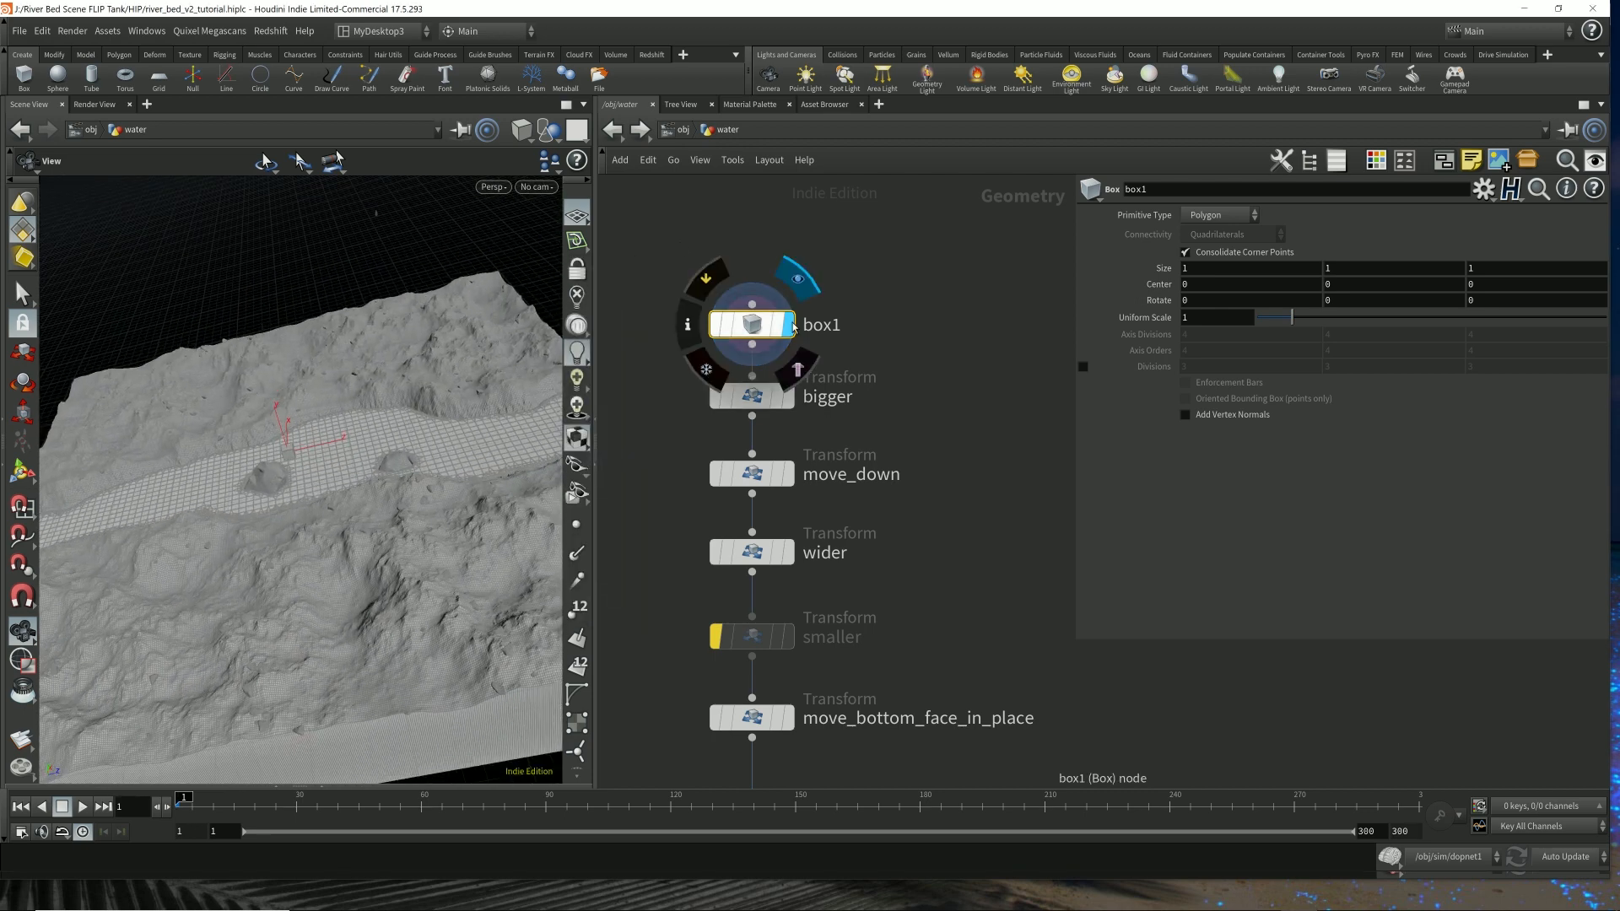
# - Hide the other objects, then display, inspect and frame the result of the bigger transform
pyautogui.click(548, 130)
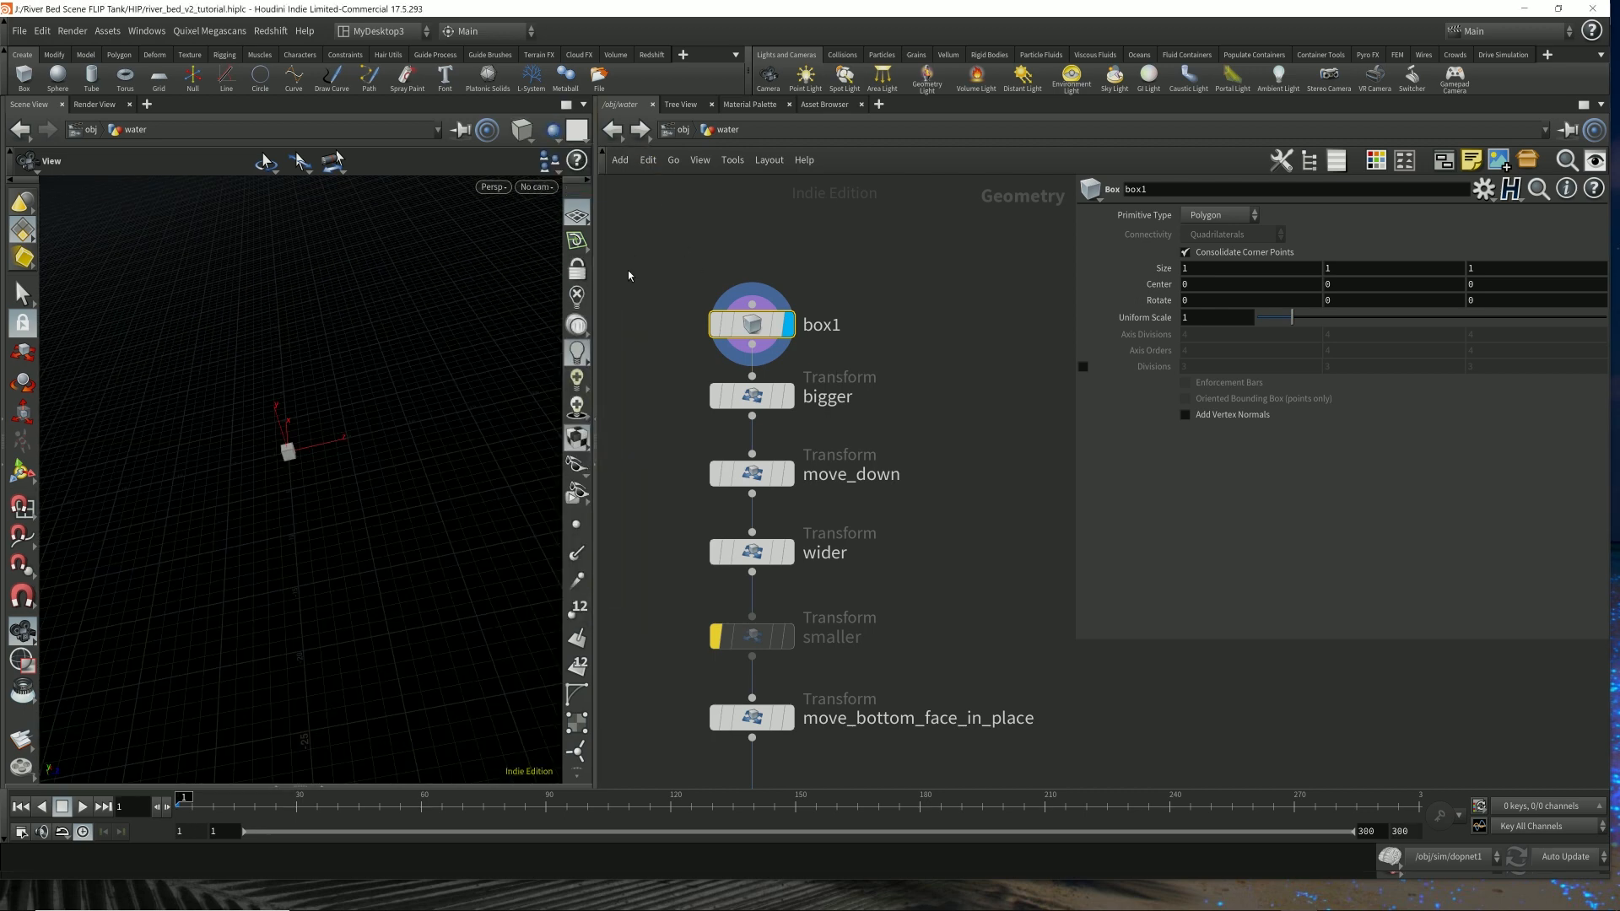
pyautogui.click(789, 397)
pyautogui.click(751, 396)
pyautogui.press('f')
pyautogui.scroll(-4, 388, 415)
# - Display the results of the move_down and wider transforms in turn and inspect the wider node
pyautogui.click(790, 478)
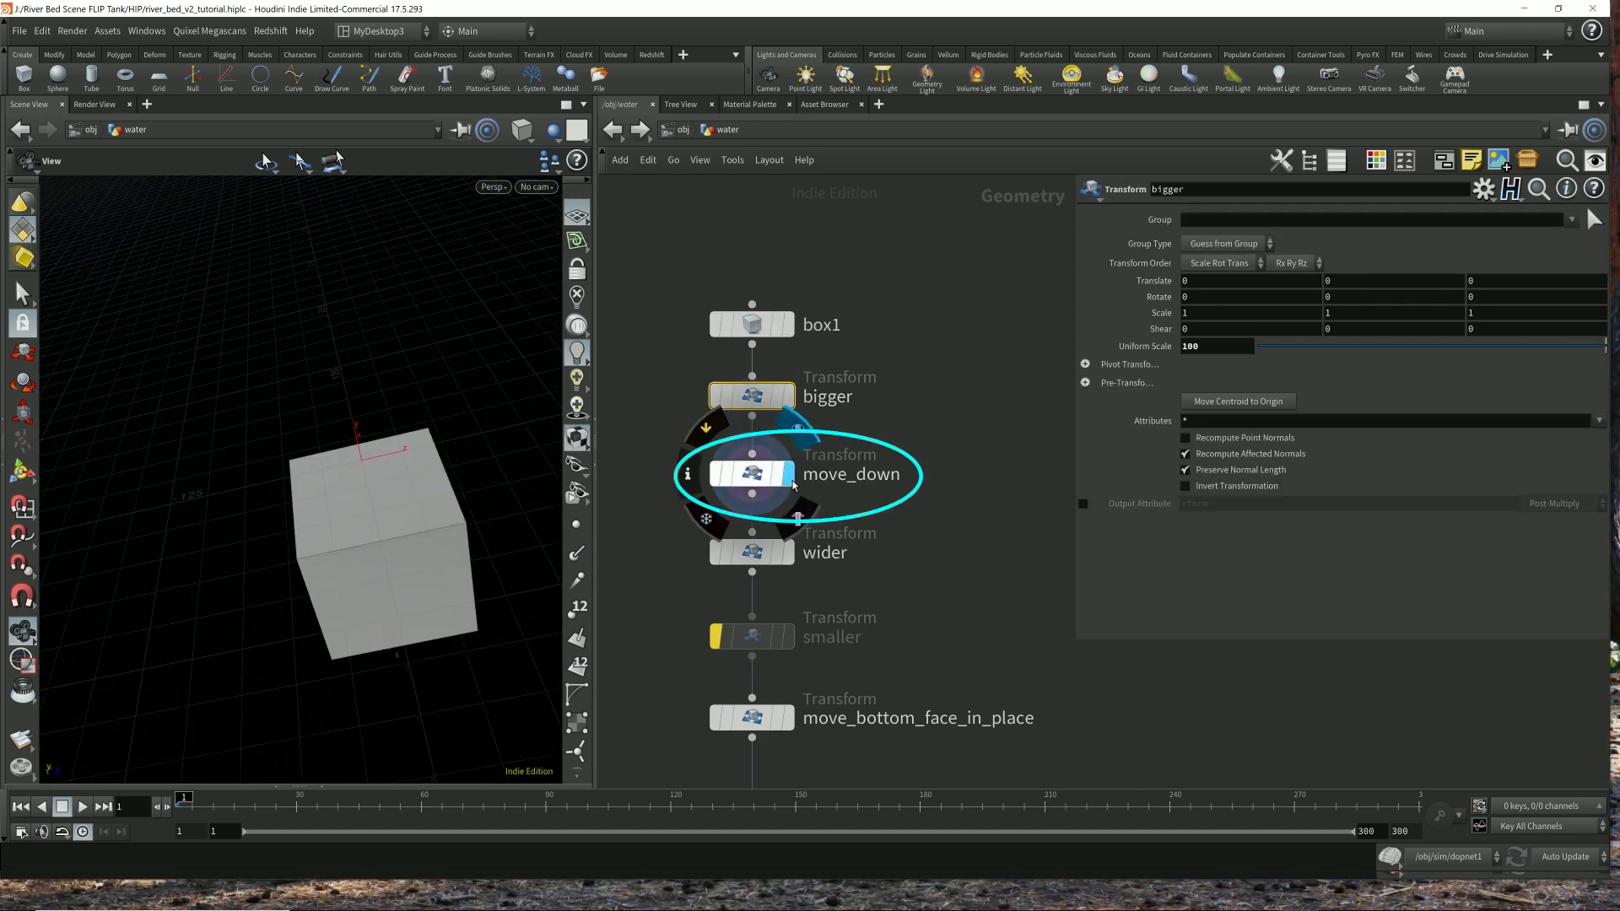
pyautogui.click(790, 553)
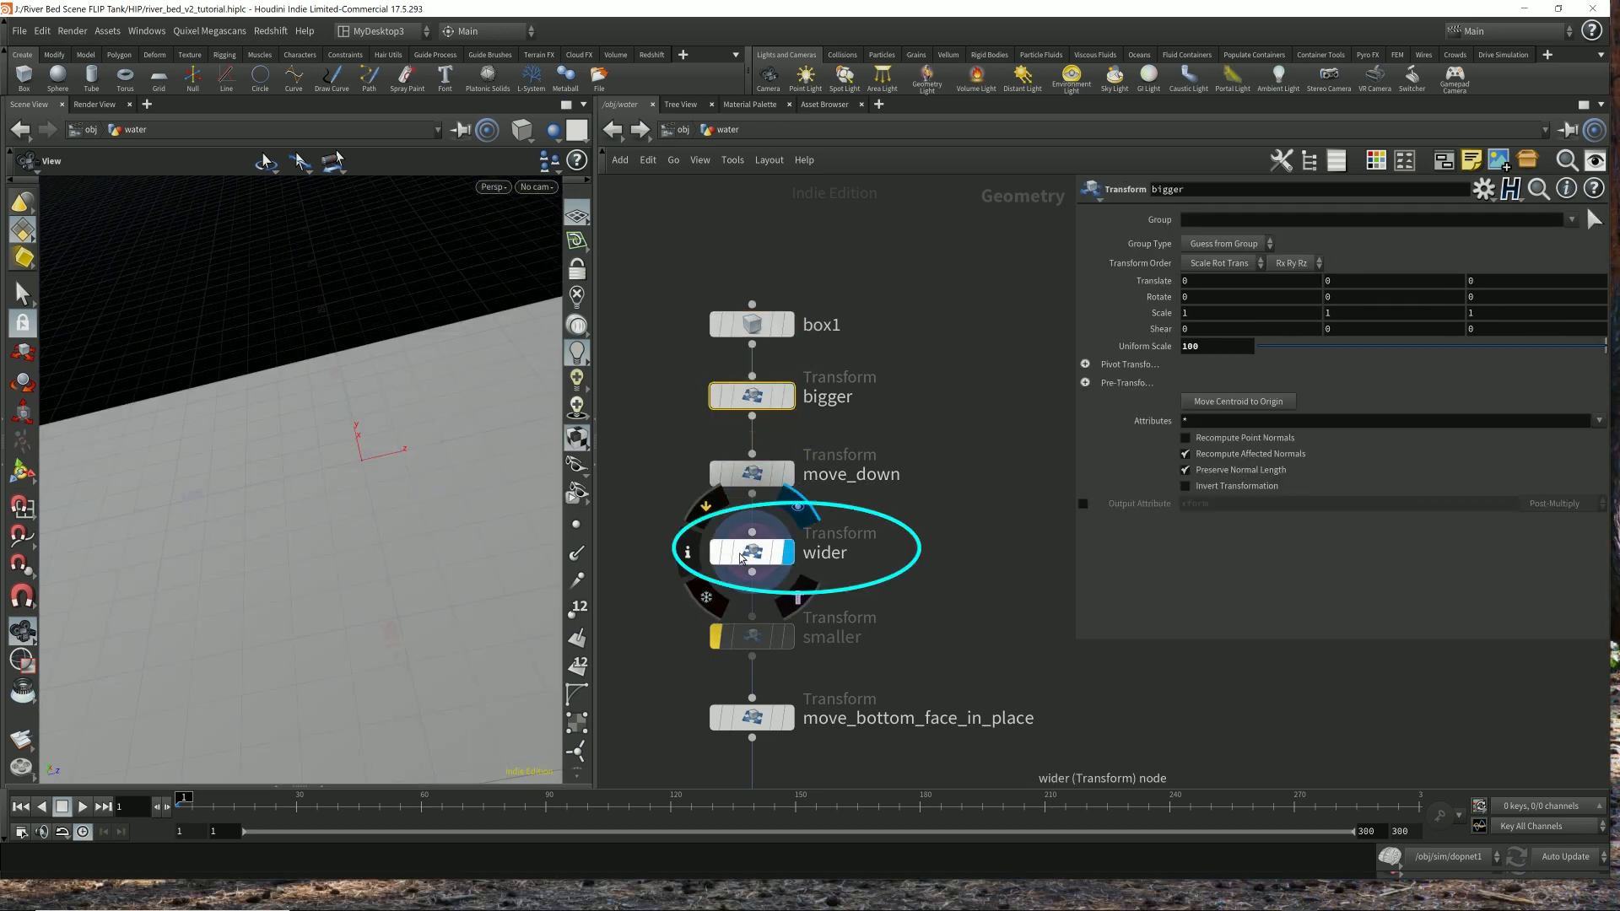
pyautogui.click(741, 555)
pyautogui.scroll(-5, 470, 470)
pyautogui.moveTo(454, 486); pyautogui.dragTo(454, 495)
# - Display the move_bottom_face_in_place transform and select it to show its settings
pyautogui.moveTo(789, 719); pyautogui.dragTo(772, 475, button='middle')
pyautogui.click(772, 475)
pyautogui.click(746, 479)
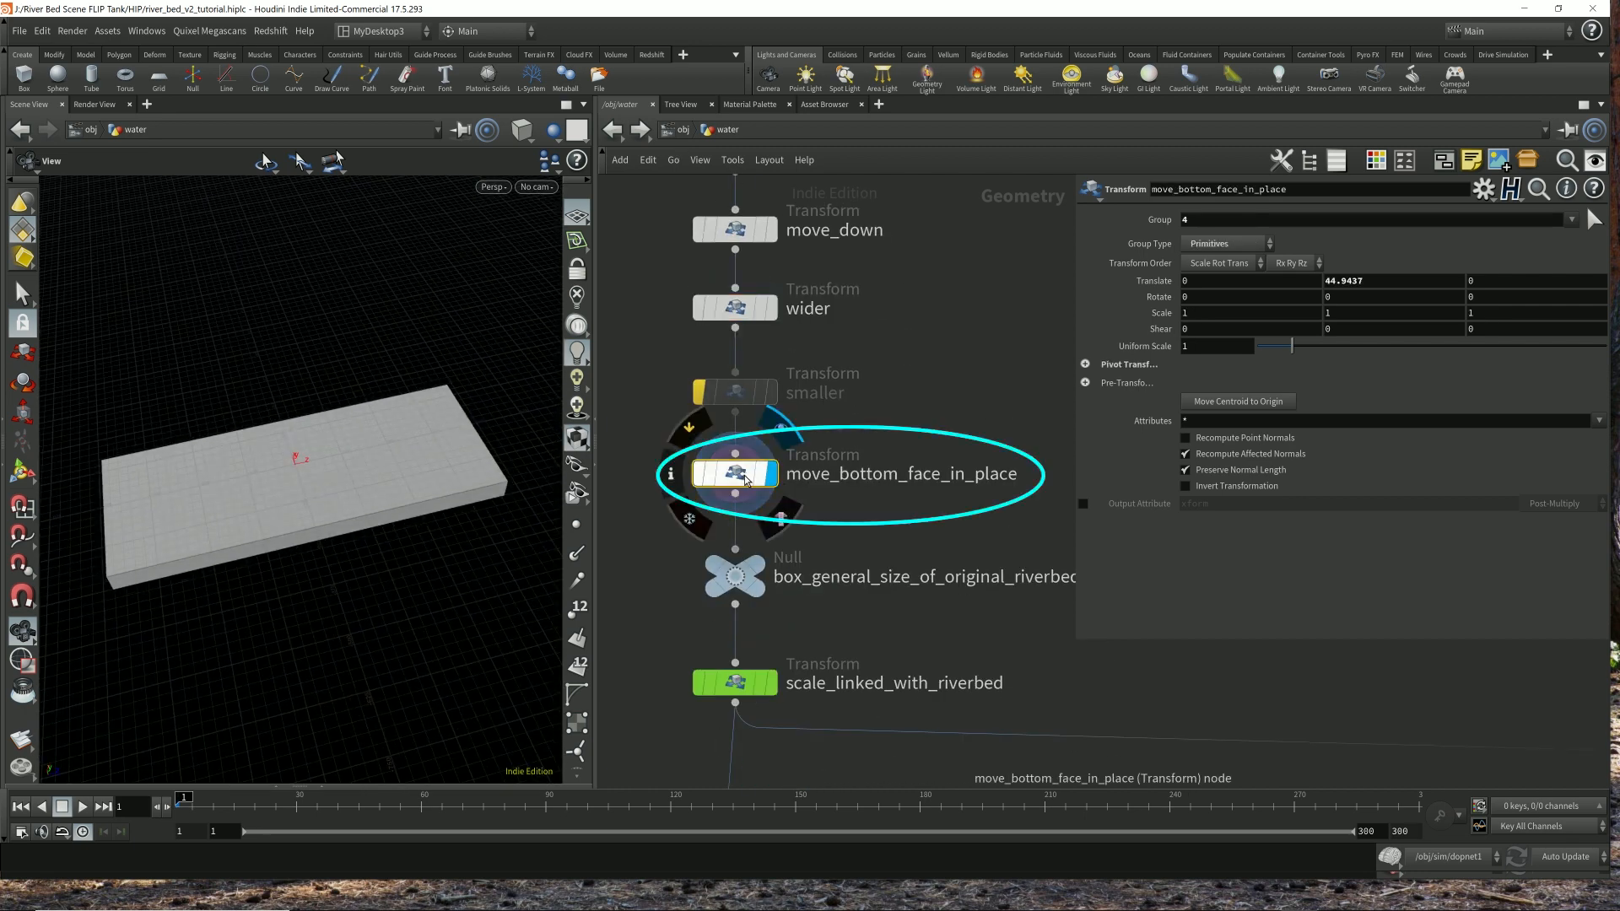
pyautogui.click(682, 131)
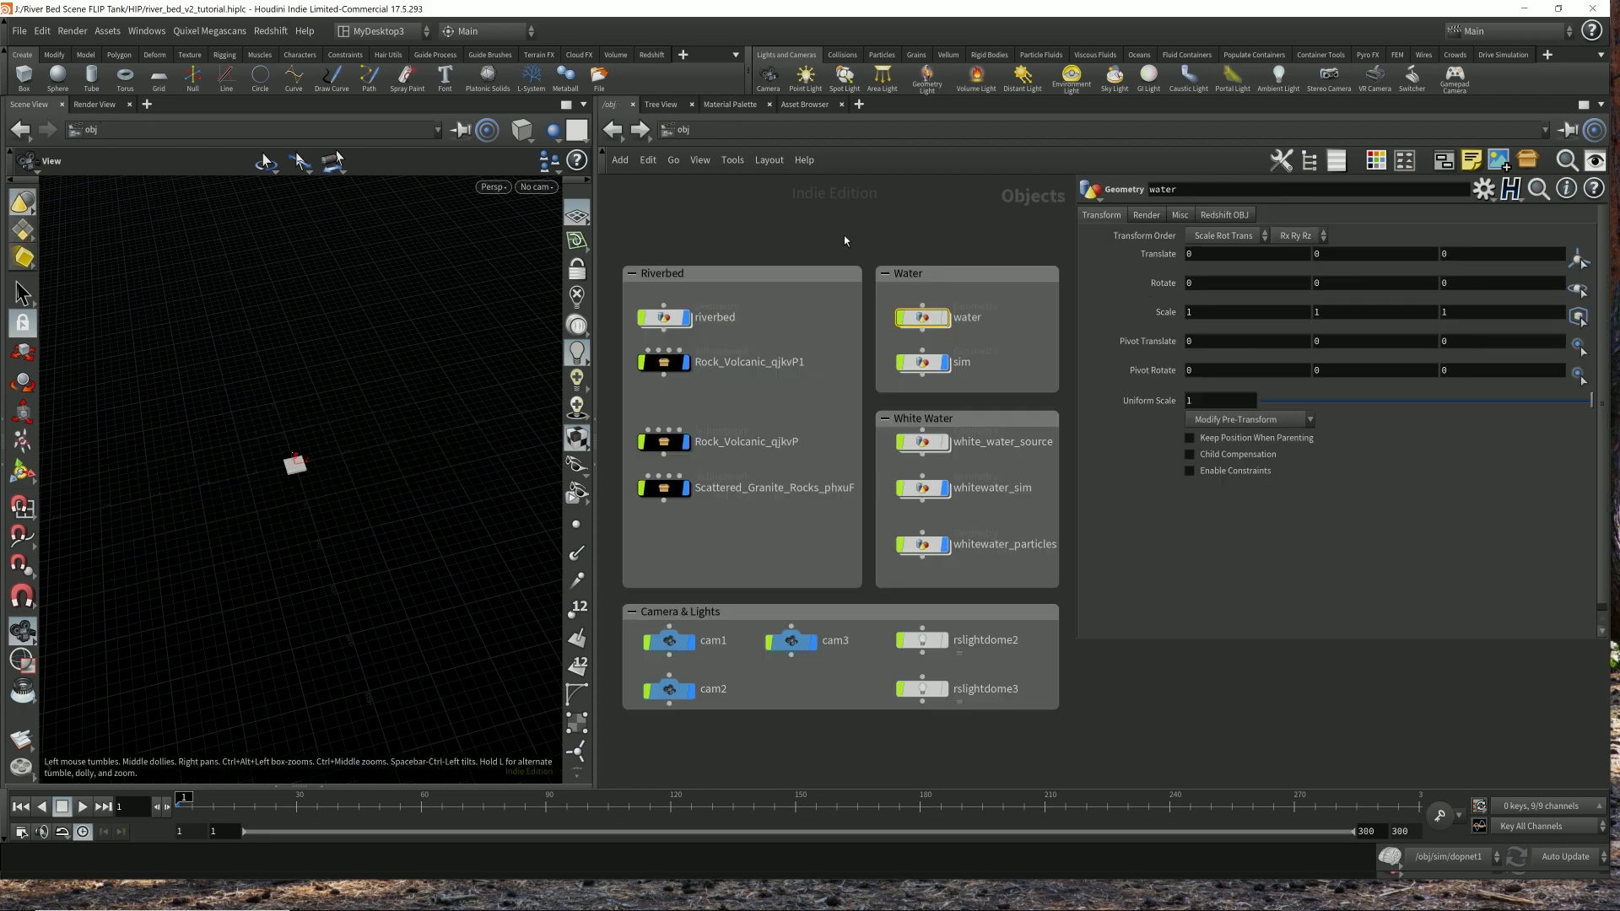
pyautogui.doubleClick(843, 231)
pyautogui.click(682, 130)
pyautogui.doubleClick(922, 316)
# - Compare the move_bottom_face_in_place box with the riverbed from above, switching the other objects between ghosted and hidden
pyautogui.click(551, 130)
pyautogui.click(591, 184)
pyautogui.moveTo(459, 423); pyautogui.dragTo(229, 344)
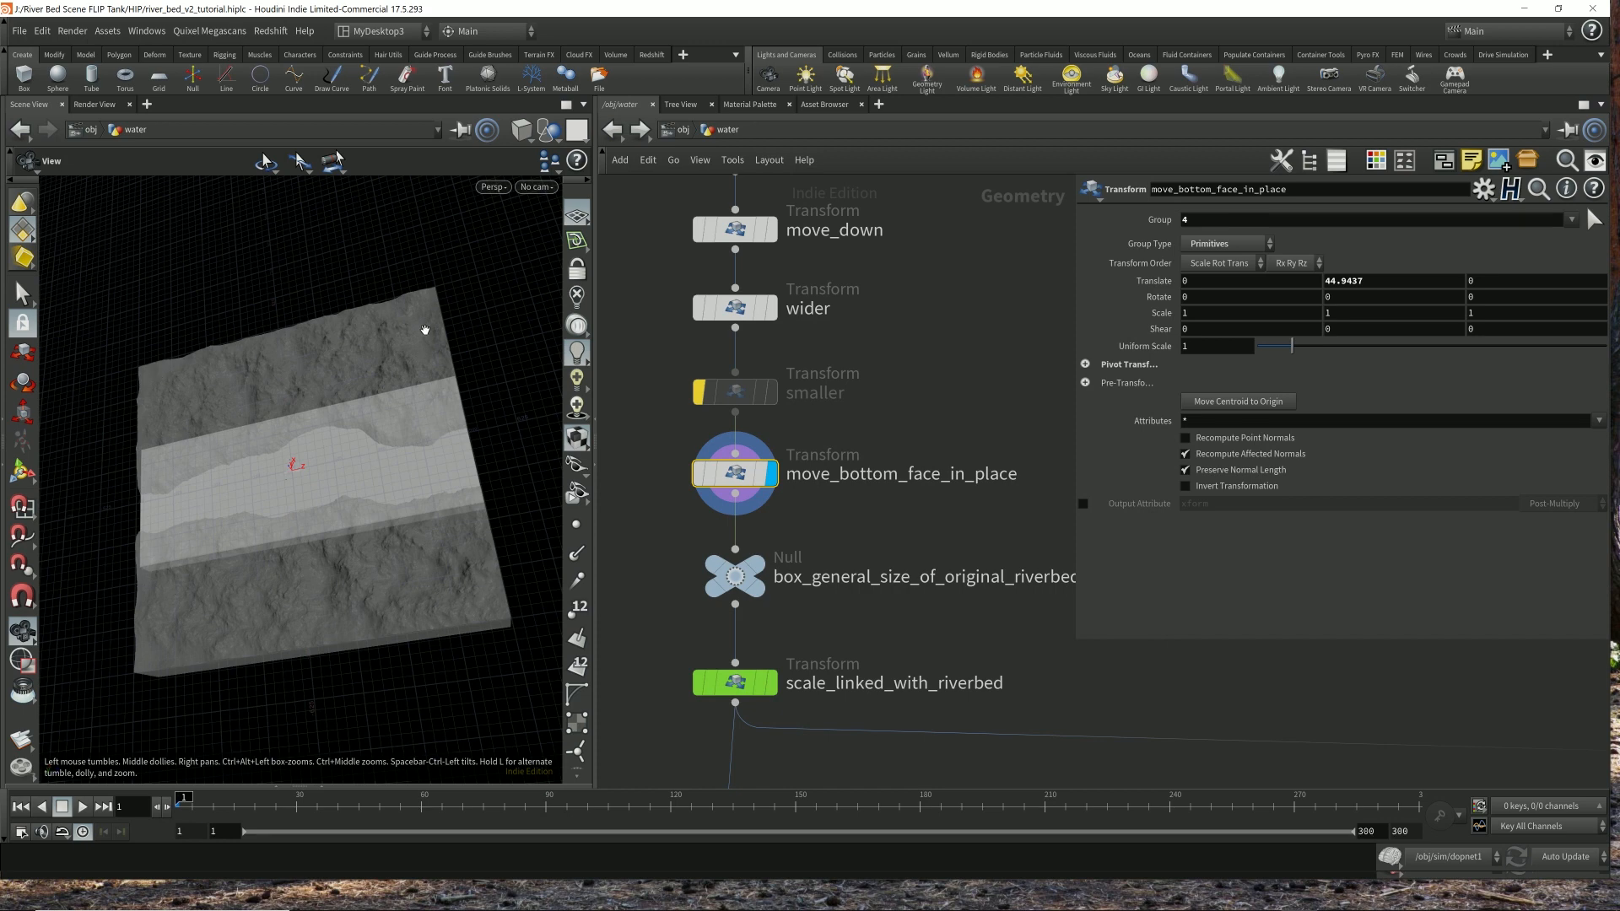
pyautogui.moveTo(205, 559); pyautogui.dragTo(330, 447)
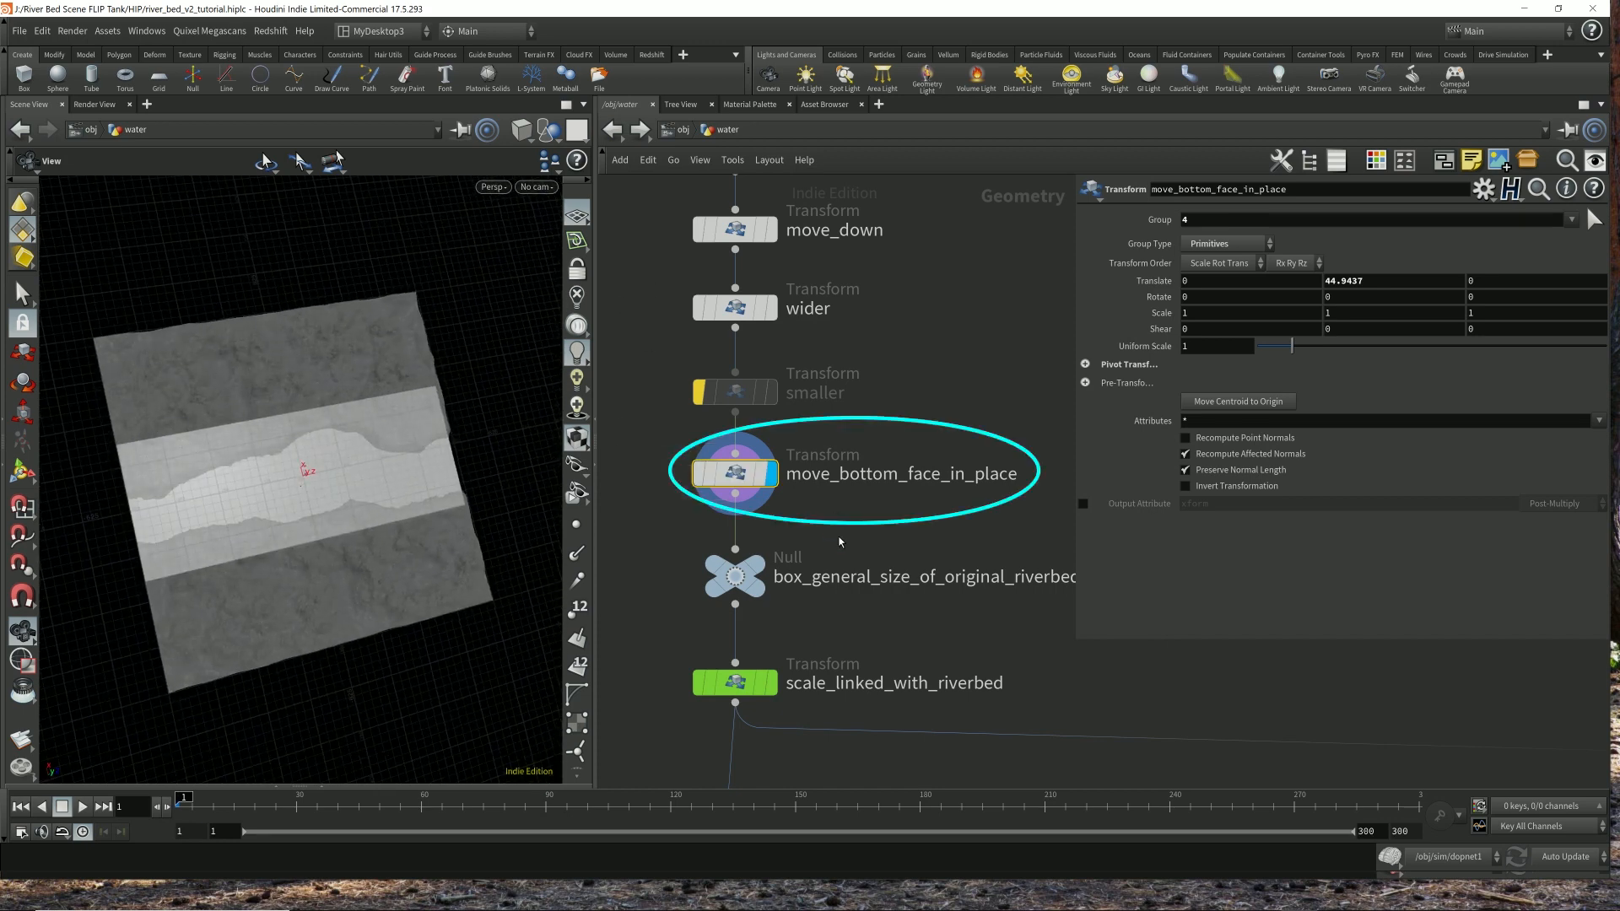
pyautogui.click(552, 133)
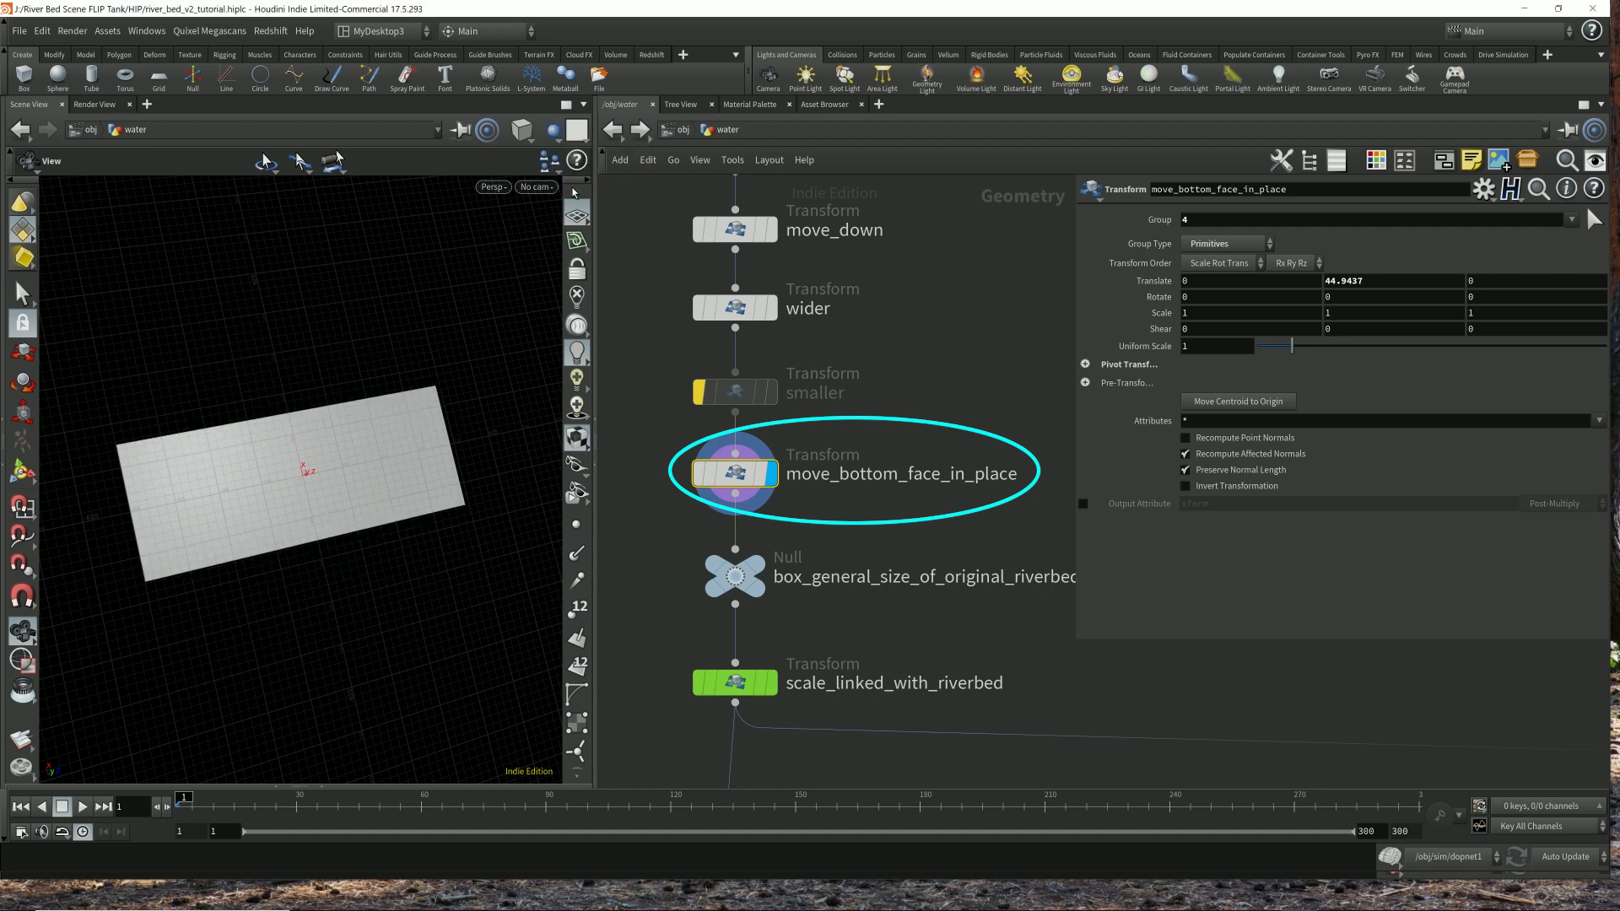
pyautogui.click(553, 133)
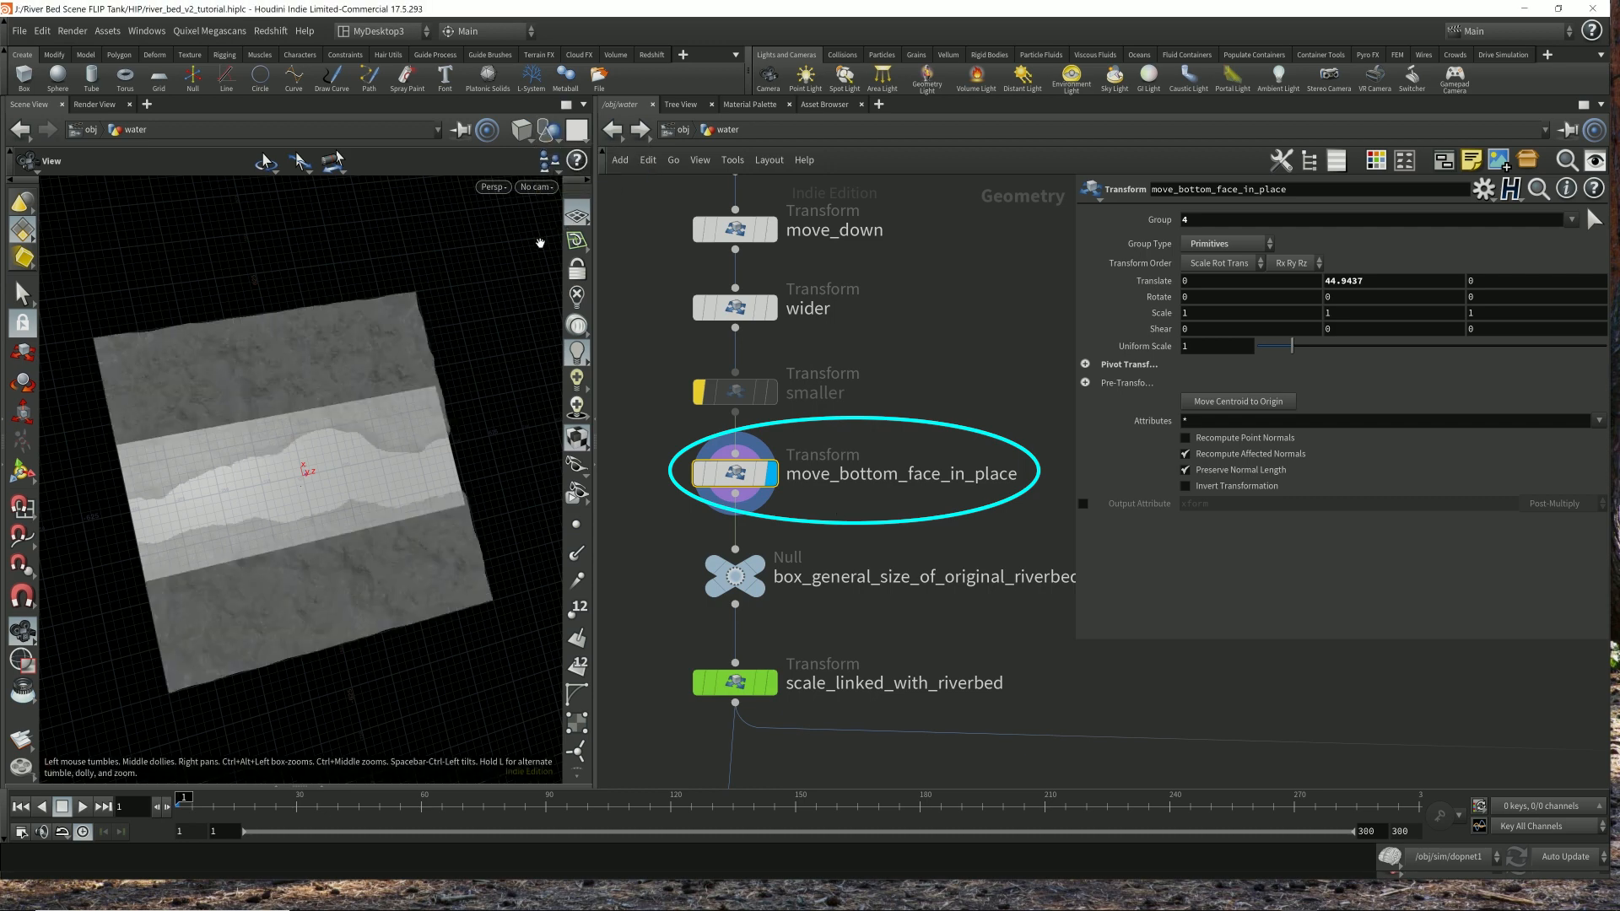
# - Display the box_general_size_of_original_riverbed null, followed by scale_linked_with_riverbed, and select the latter to show its settings
pyautogui.moveTo(394, 306); pyautogui.dragTo(365, 392)
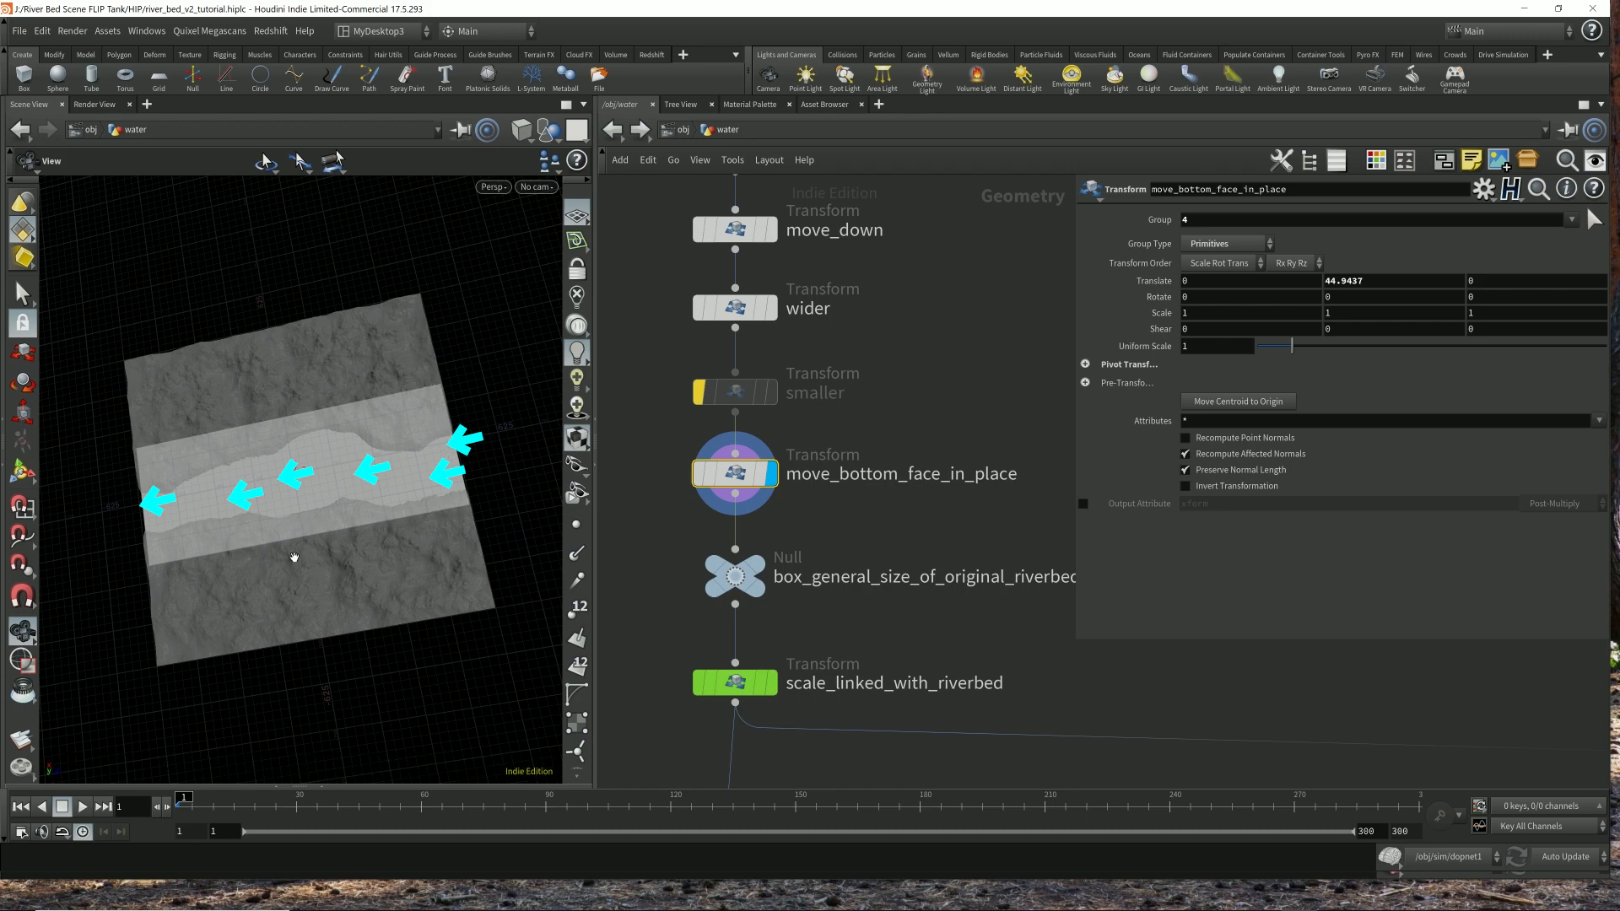
pyautogui.moveTo(398, 527); pyautogui.dragTo(409, 477)
pyautogui.click(755, 564)
pyautogui.moveTo(864, 630); pyautogui.dragTo(848, 477, button='middle')
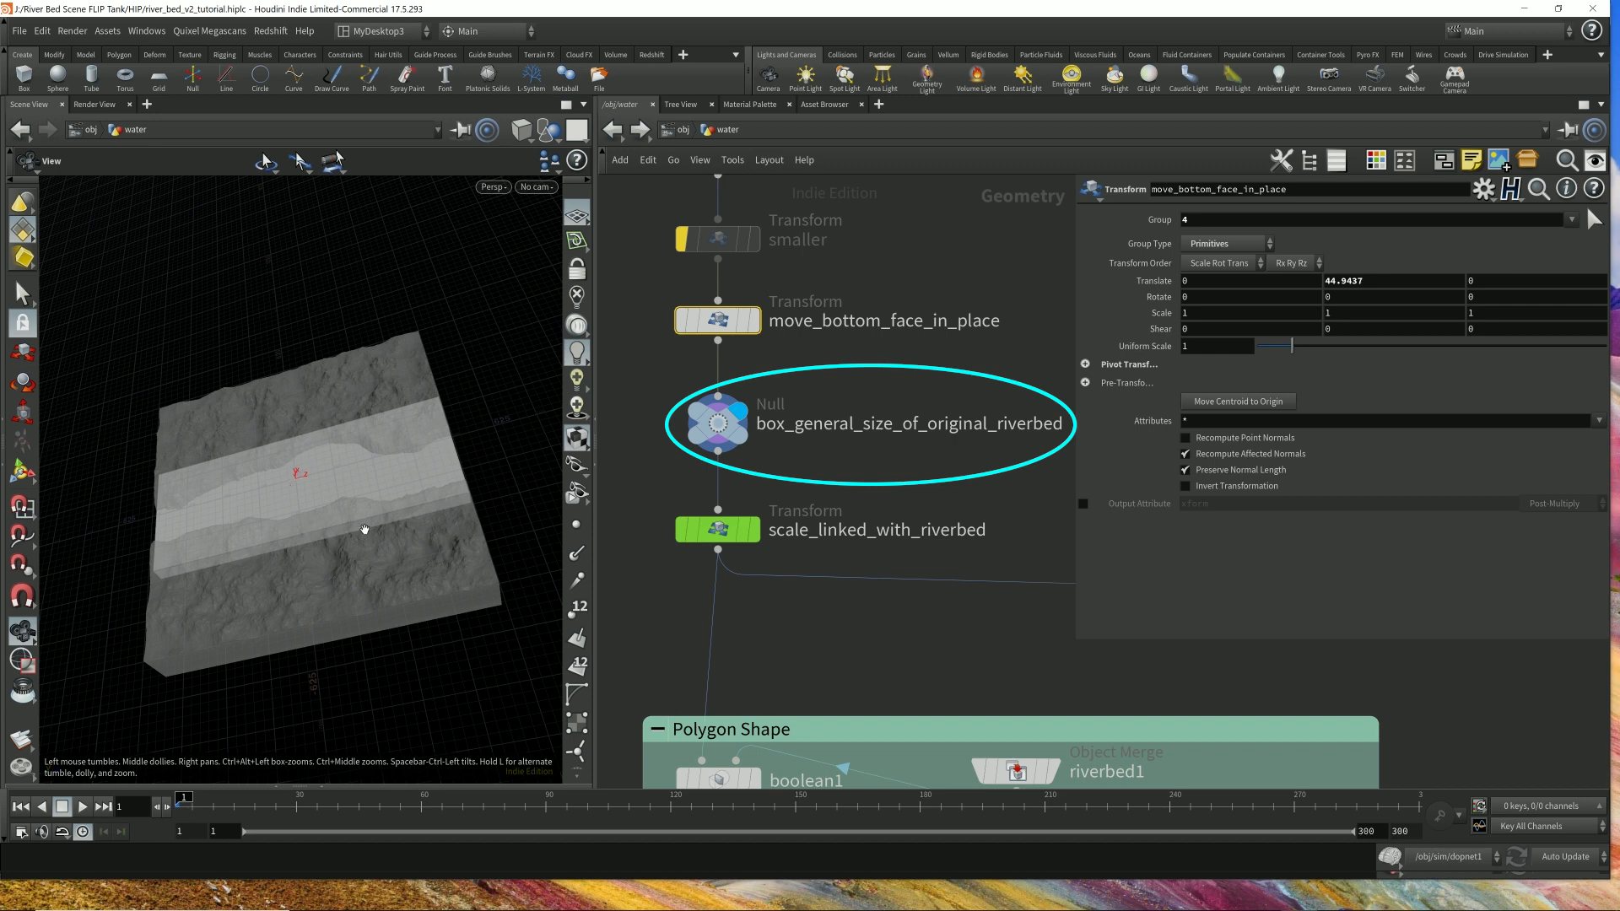
pyautogui.click(752, 530)
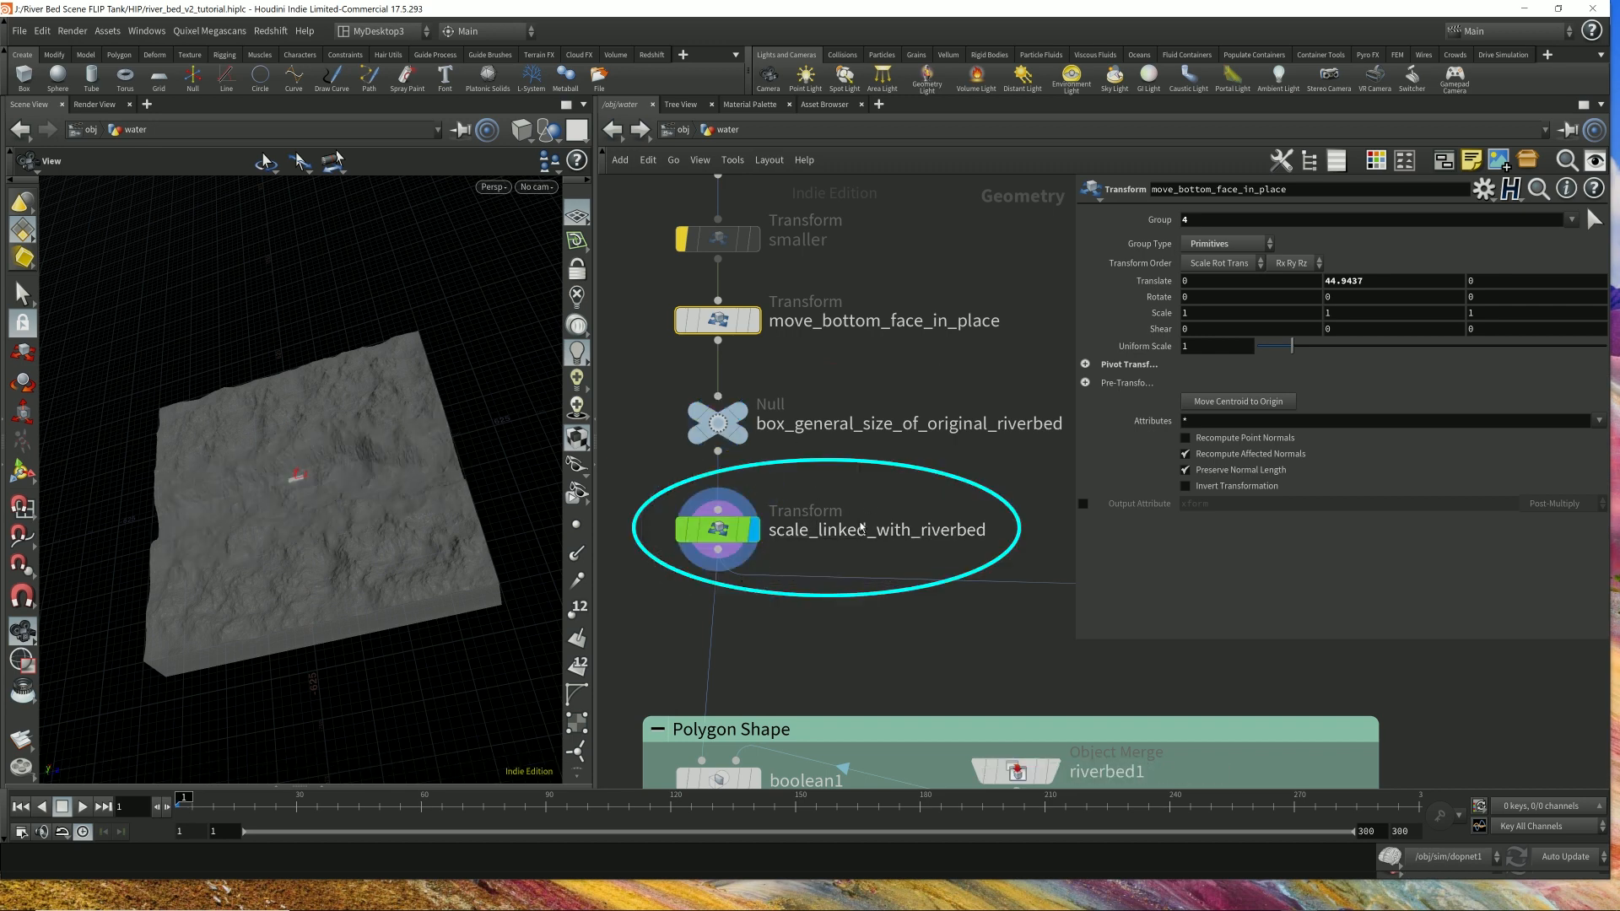
pyautogui.click(727, 533)
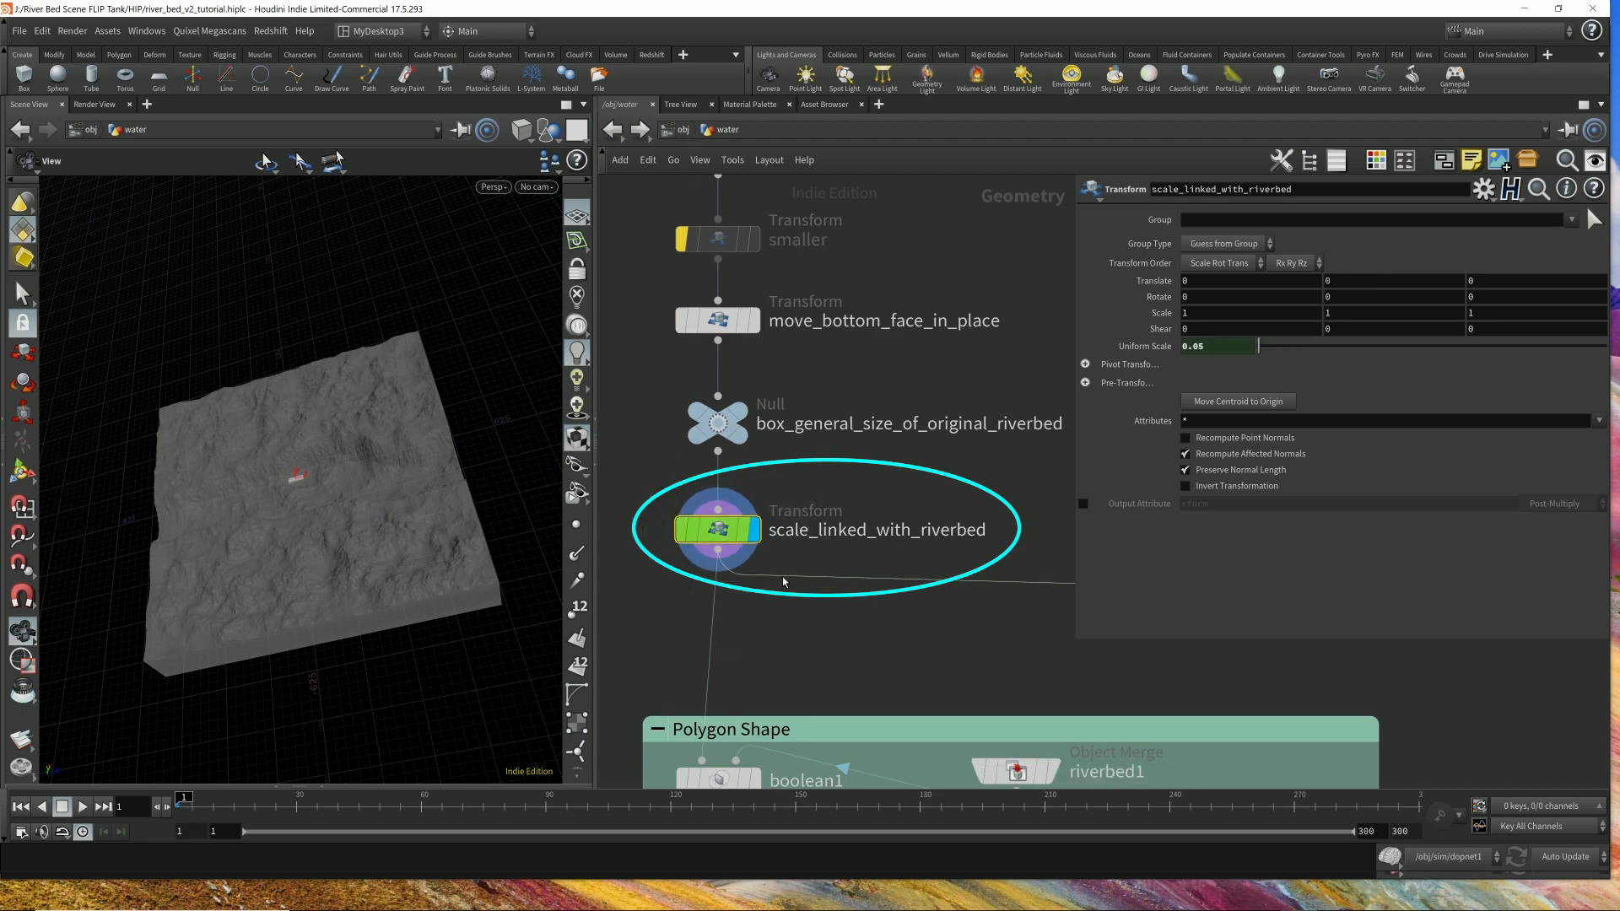
# - Open the riverbed object's network, look over its node chain around riverbed_polygon, and return to the object level
pyautogui.click(684, 129)
pyautogui.doubleClick(666, 317)
pyautogui.moveTo(762, 518); pyautogui.dragTo(970, 429, button='middle')
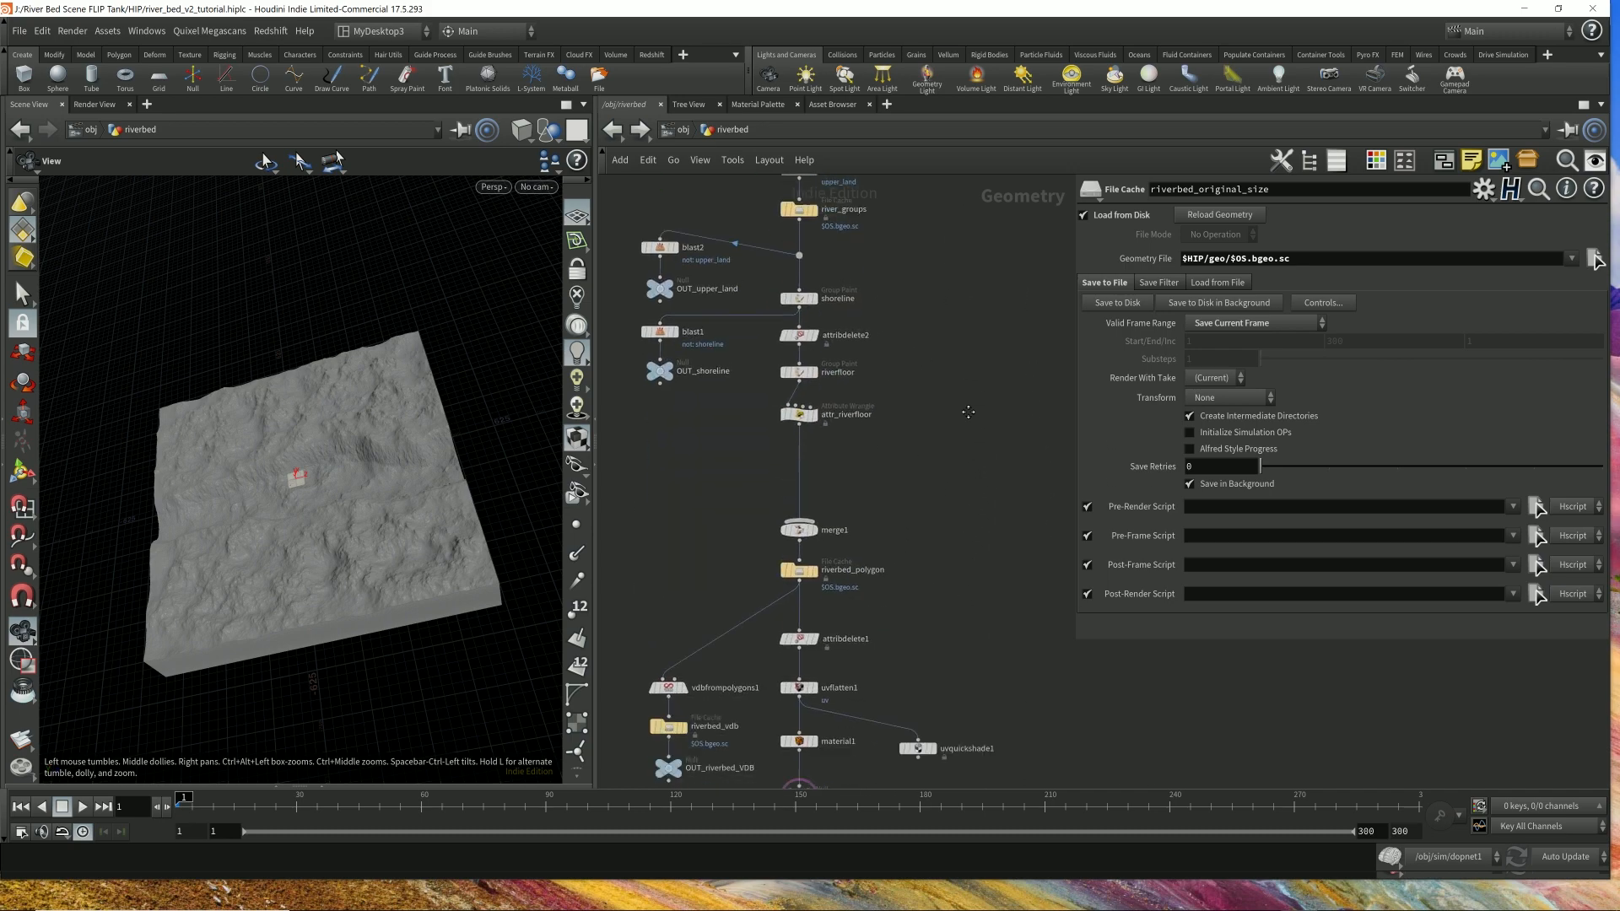
pyautogui.click(815, 584)
pyautogui.press('u')
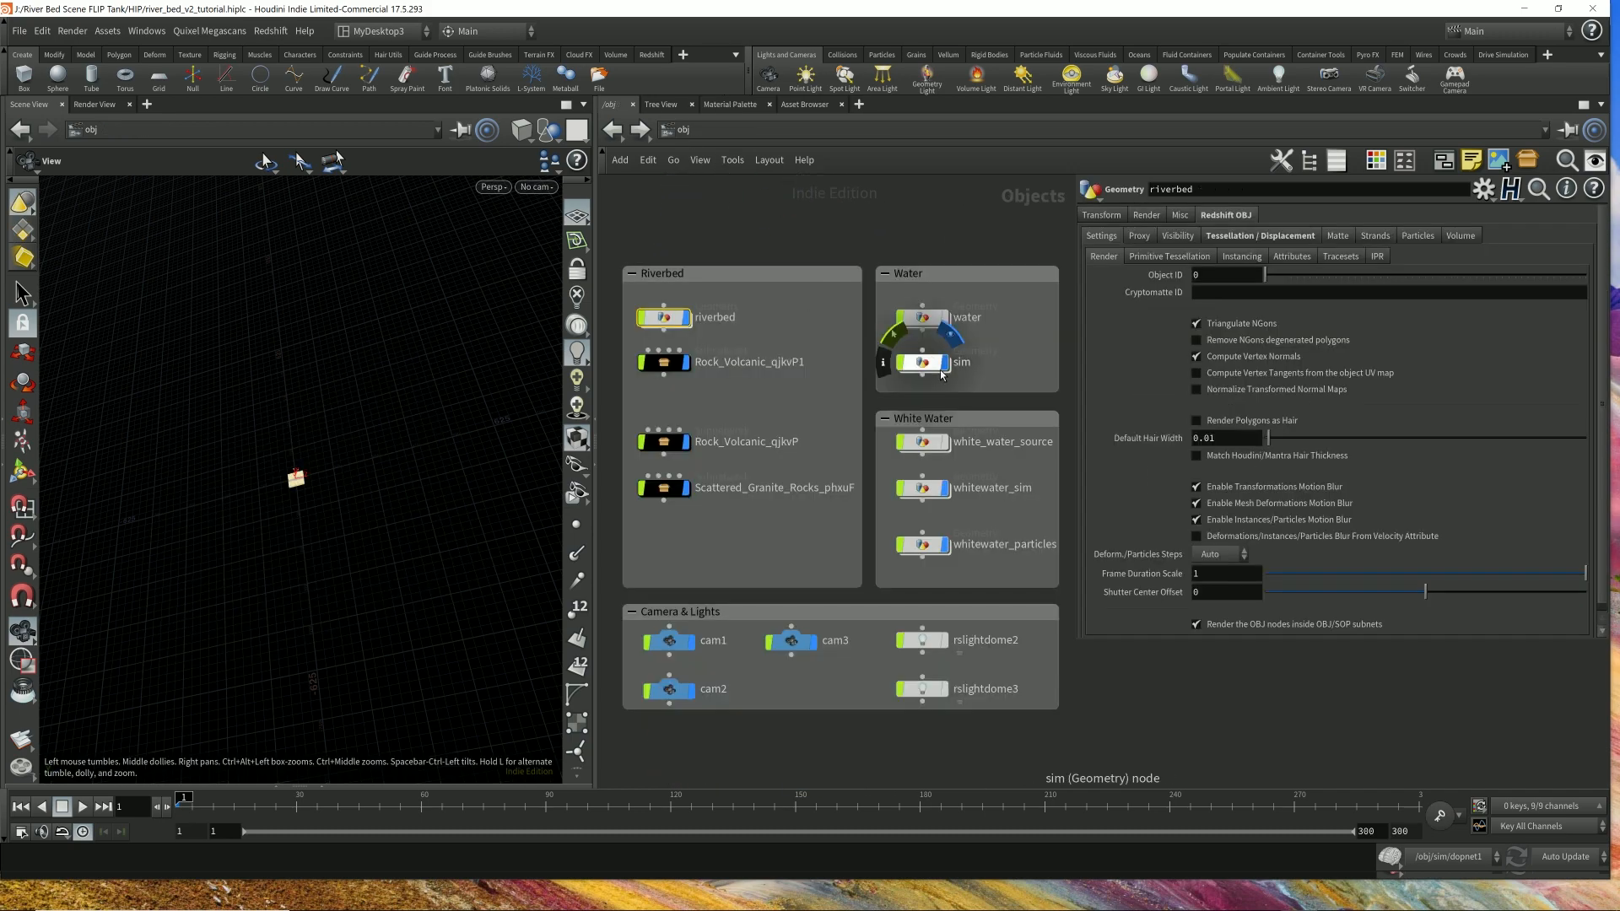
# - Reopen the water object's network and frame the scale_linked_with_riverbed box over the riverbed
pyautogui.doubleClick(922, 318)
pyautogui.moveTo(848, 620); pyautogui.dragTo(865, 385, button='middle')
pyautogui.hotkey('space', 'g')
pyautogui.moveTo(351, 453); pyautogui.dragTo(385, 460)
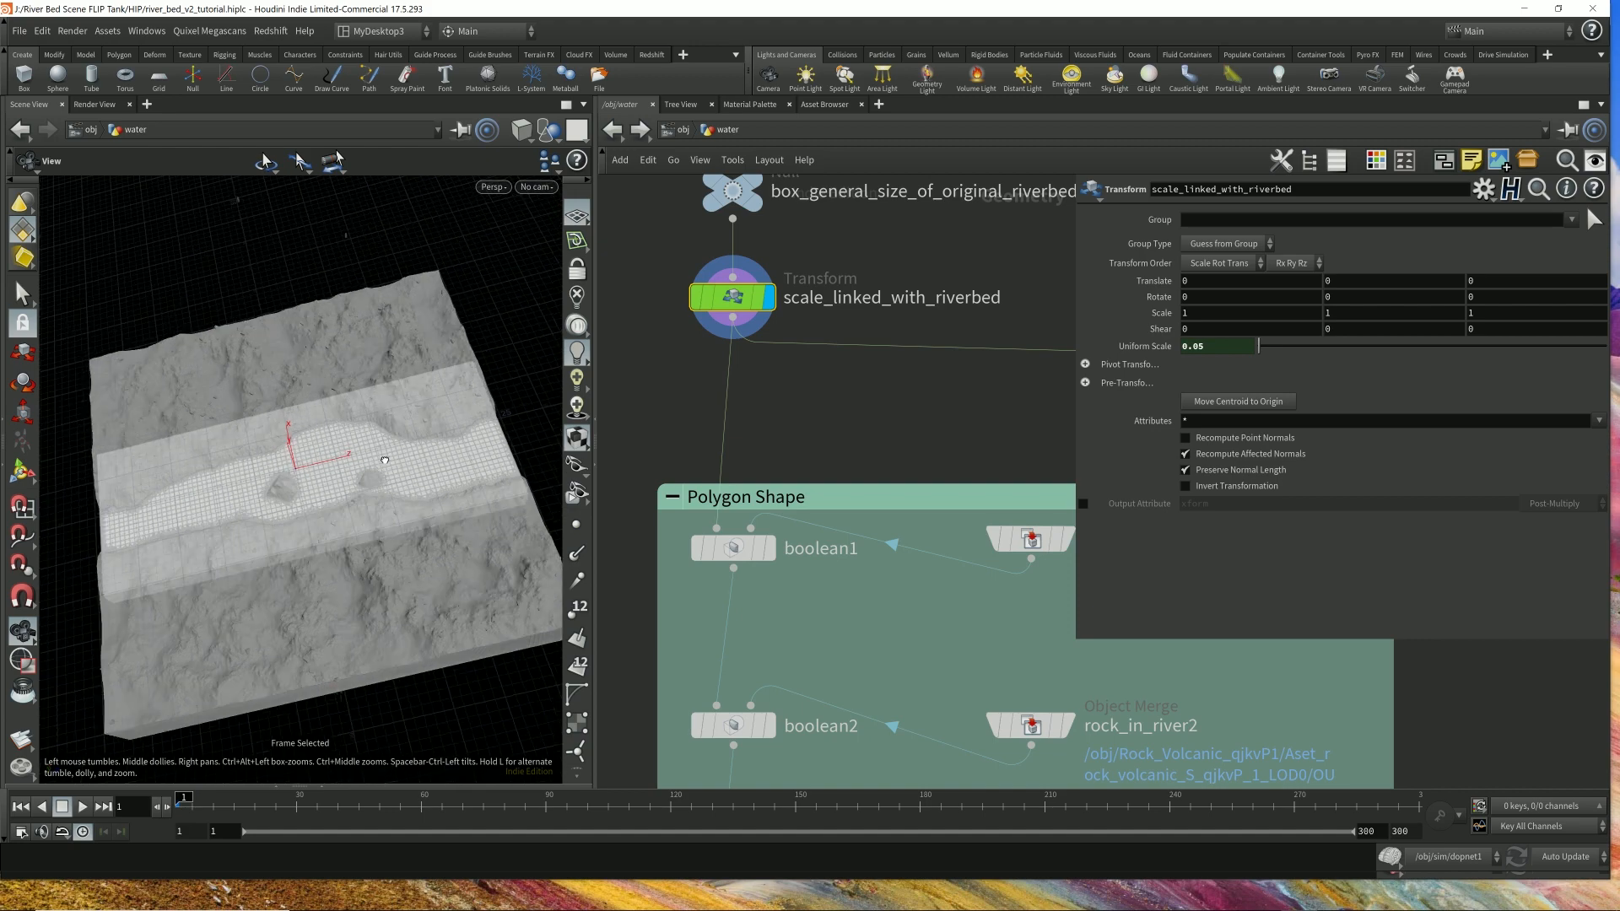
# - Hide the node parameters and the other objects so that only the scaled box is displayed beside the Polygon Shape nodes
pyautogui.scroll(-3, 843, 414)
pyautogui.press('p')
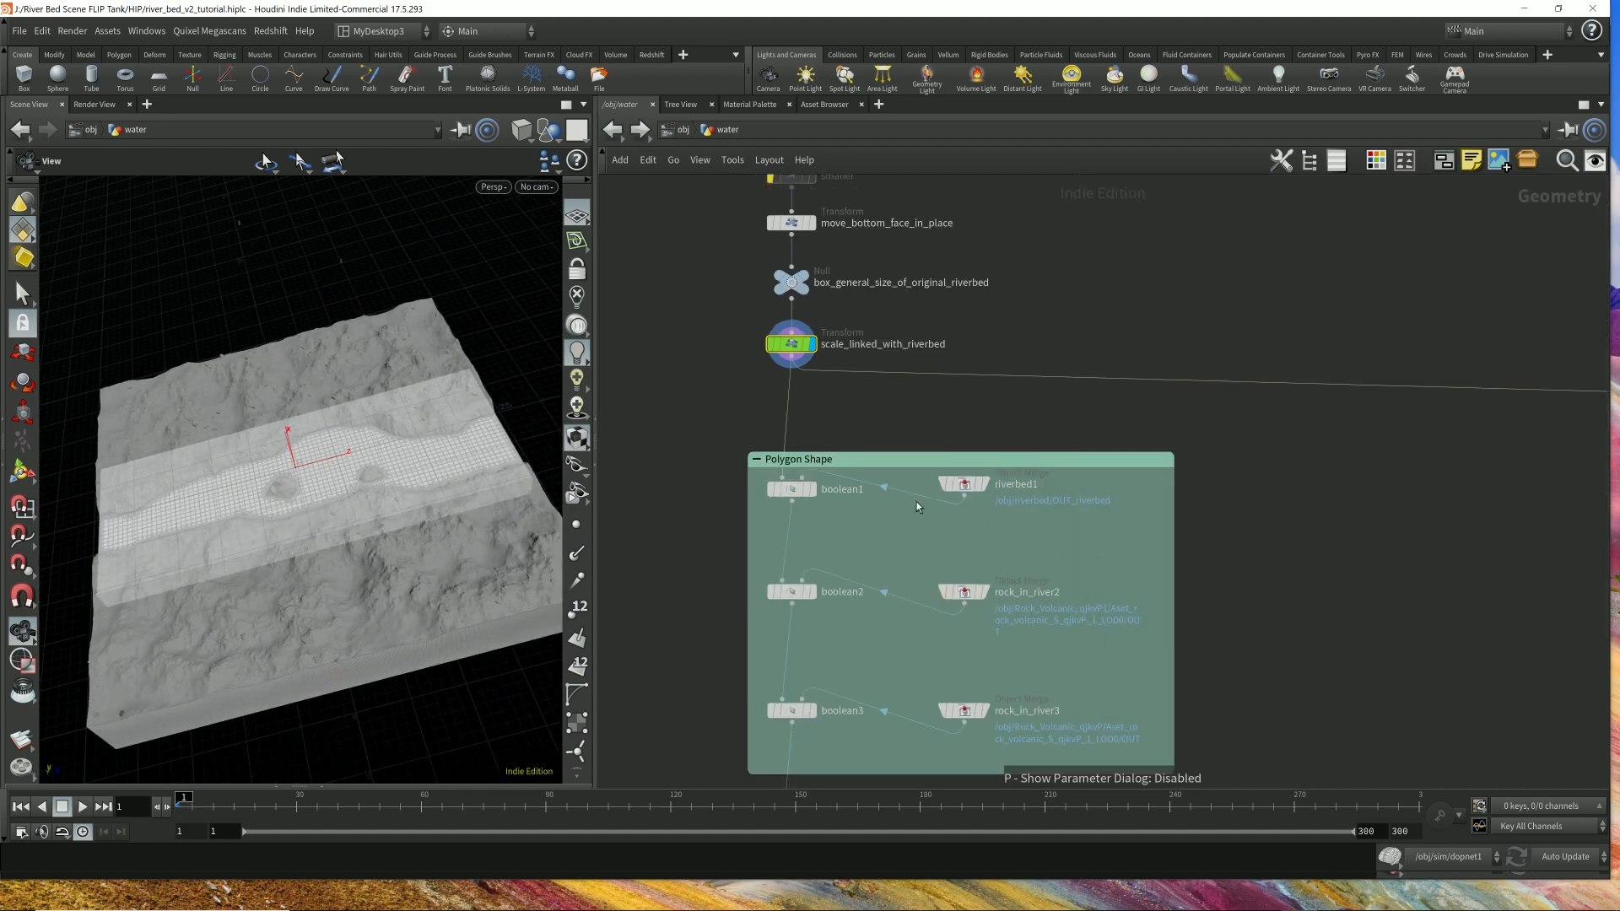
pyautogui.moveTo(942, 411); pyautogui.dragTo(885, 335, button='middle')
pyautogui.click(553, 131)
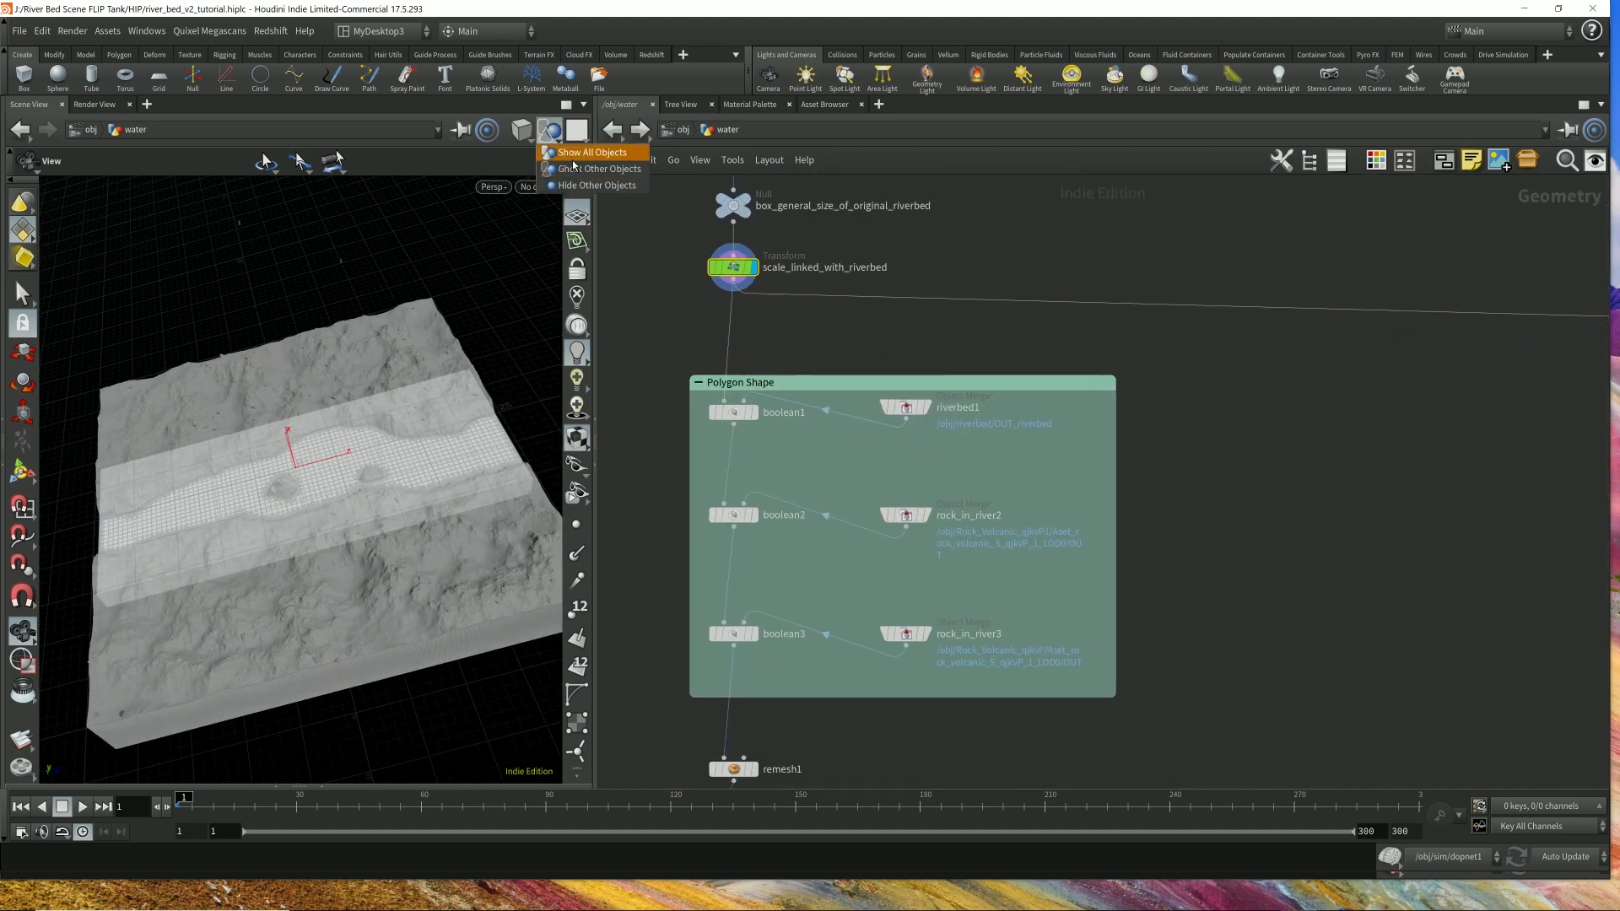
pyautogui.click(570, 188)
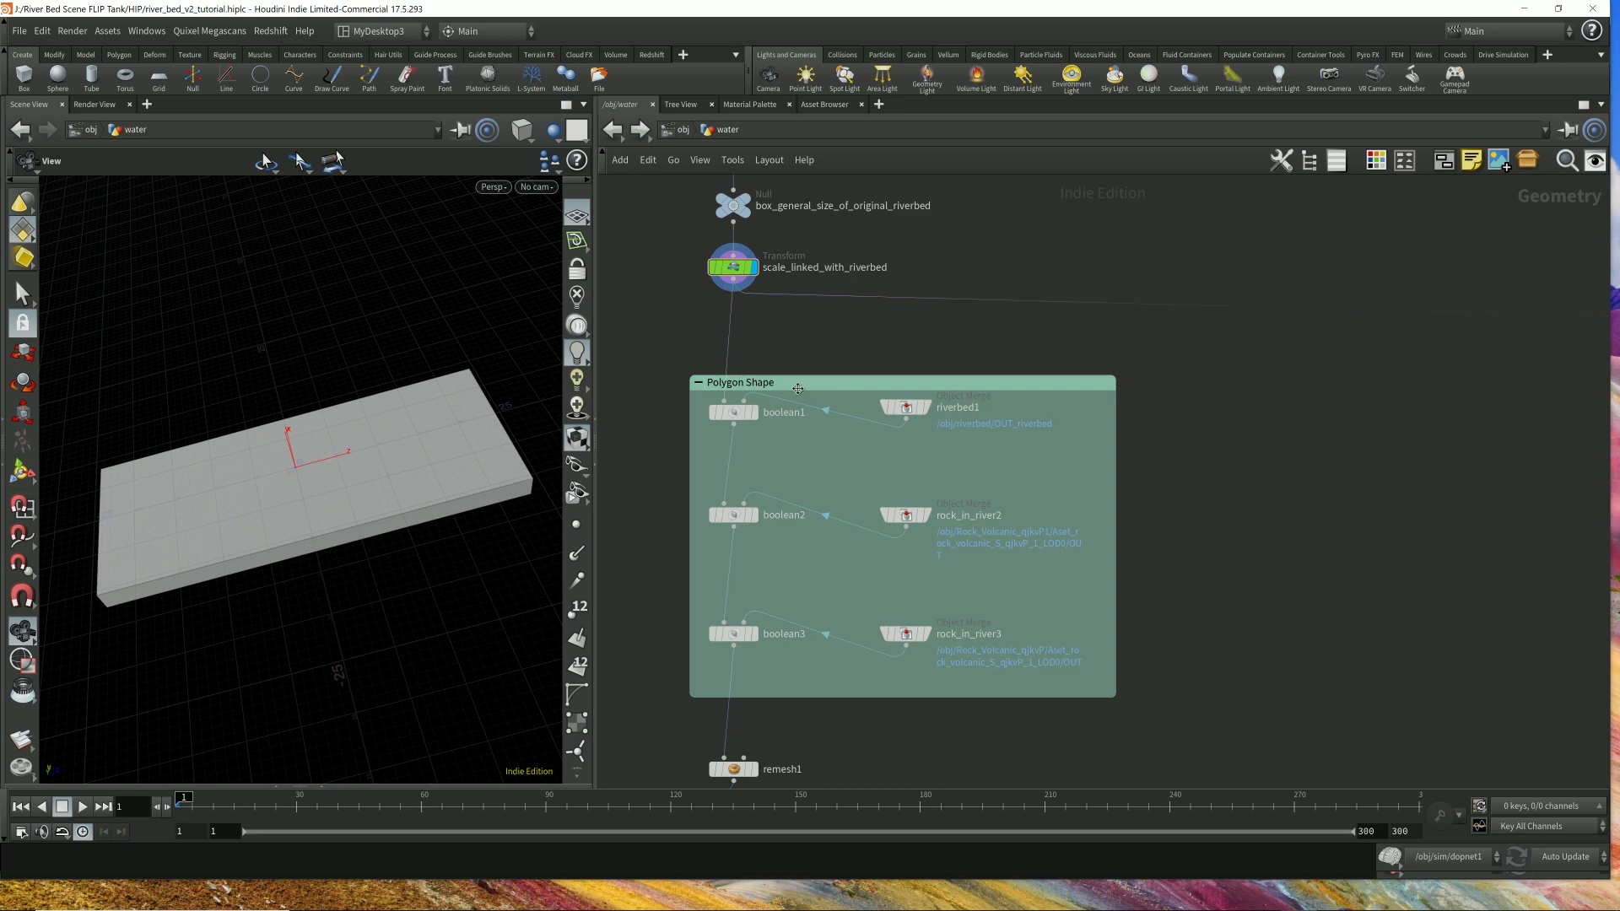
# - Display the riverbed1 merge, select boolean1, and switch the display back to scale_linked_with_riverbed
pyautogui.moveTo(761, 420)
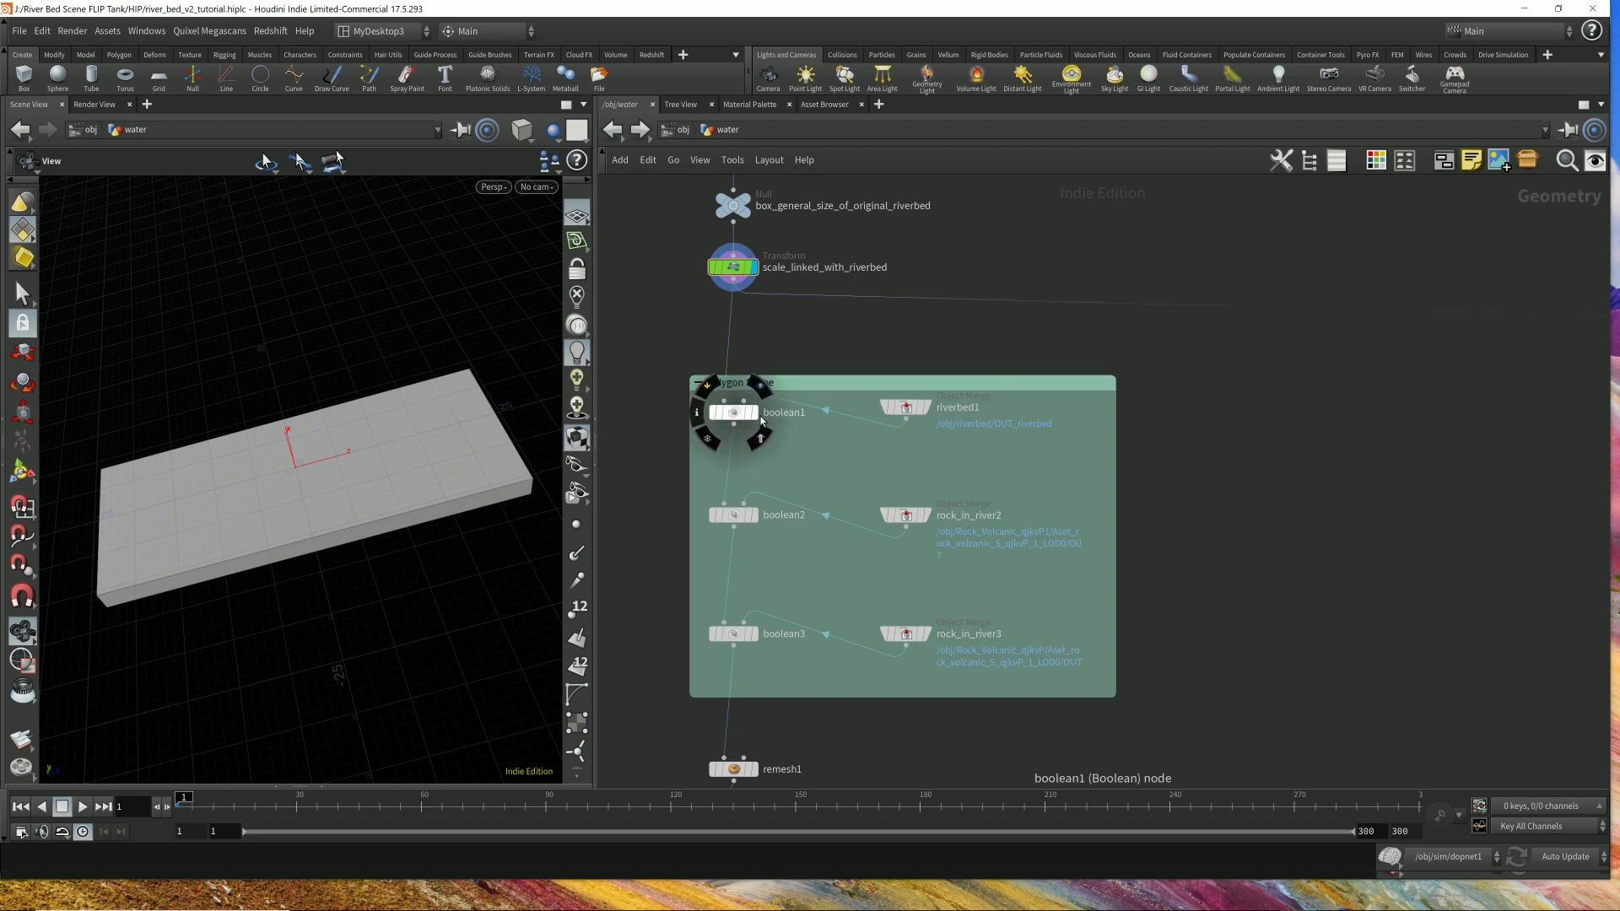
pyautogui.click(925, 409)
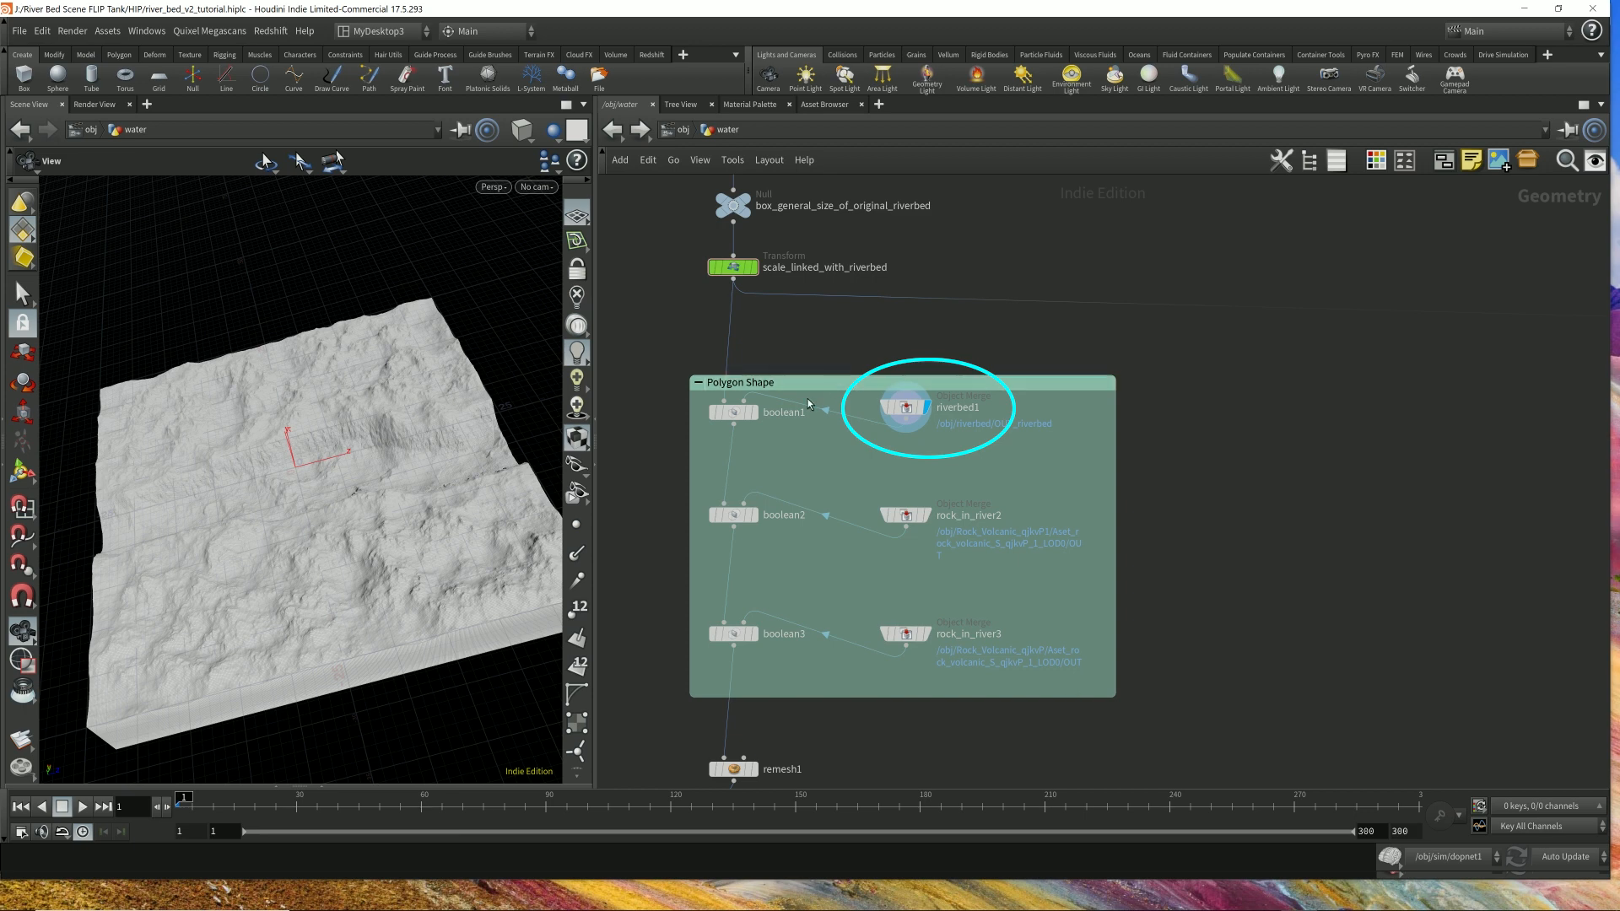
pyautogui.click(730, 415)
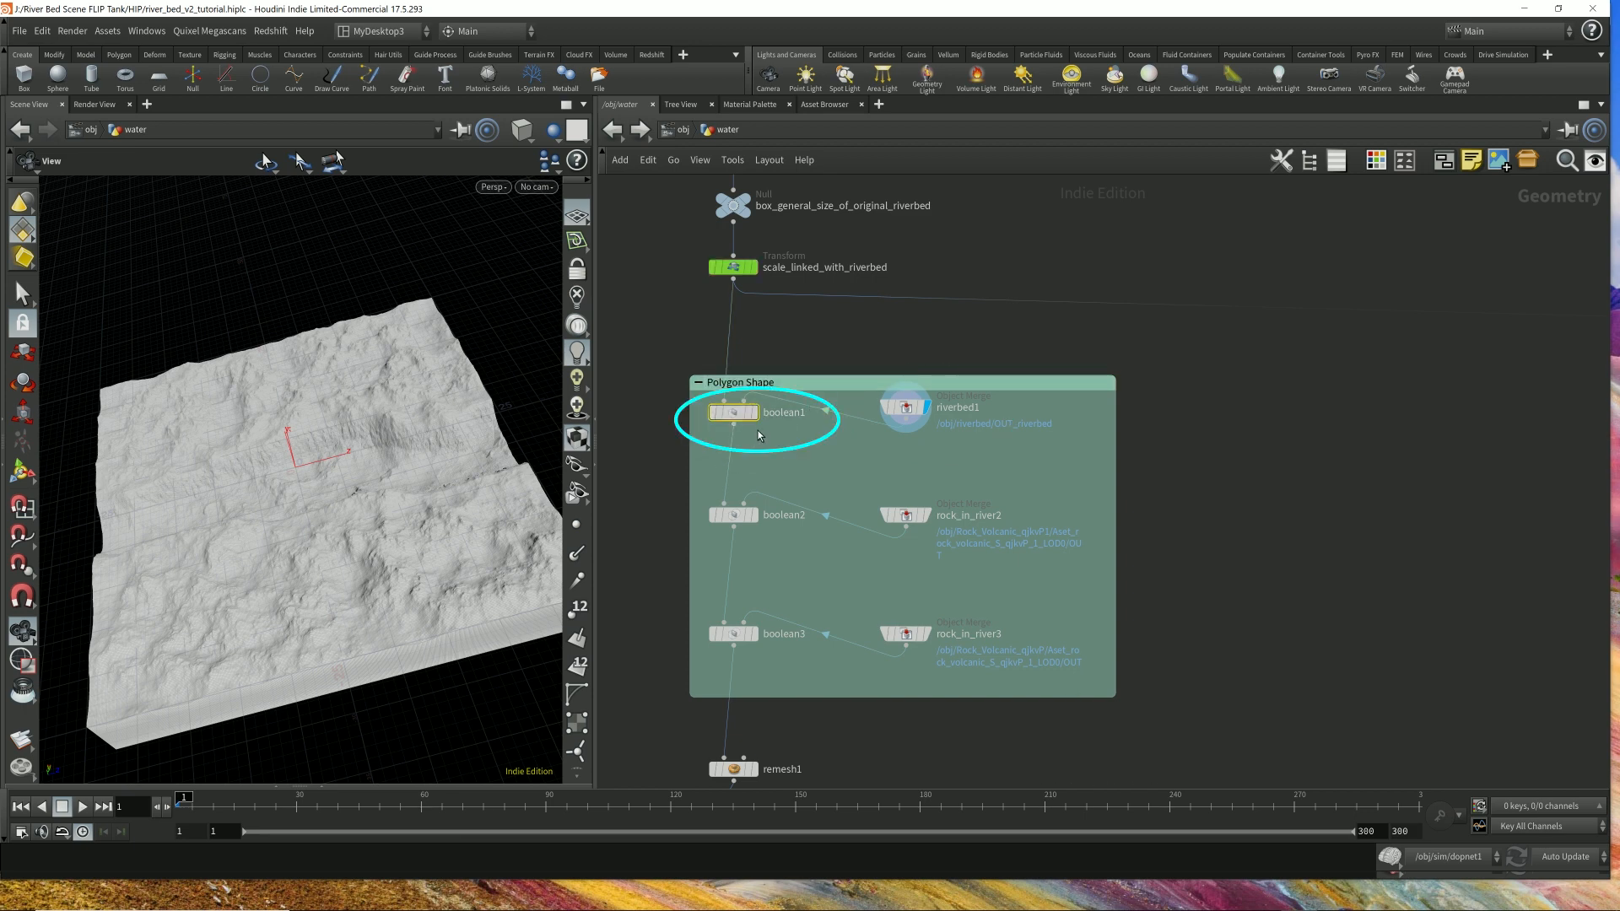
pyautogui.click(753, 268)
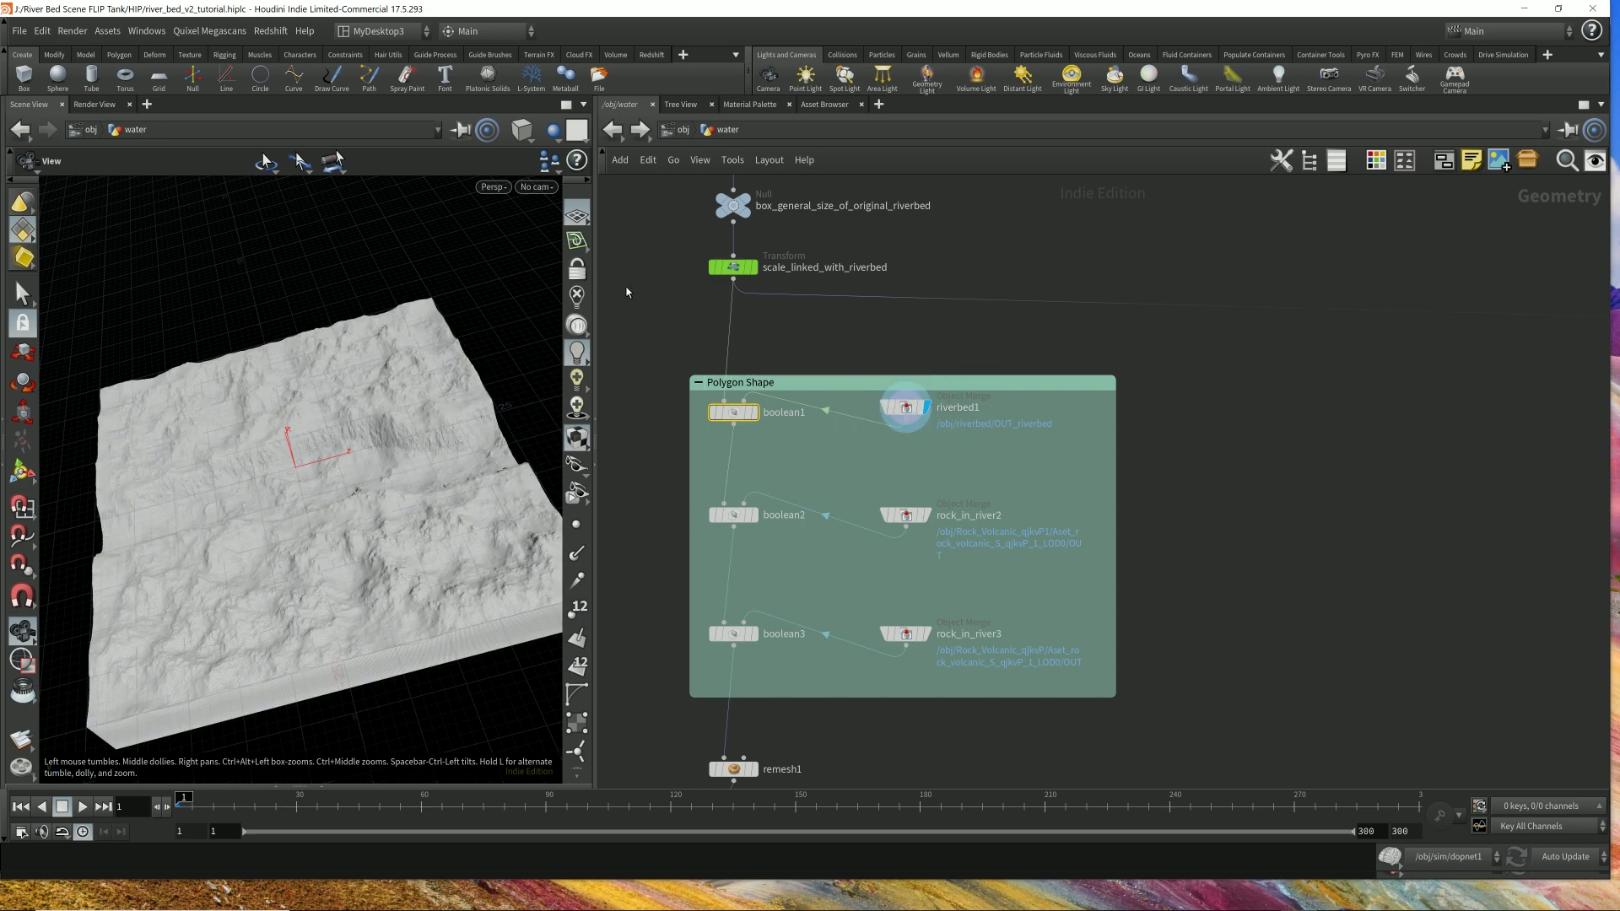
pyautogui.click(747, 272)
pyautogui.click(747, 273)
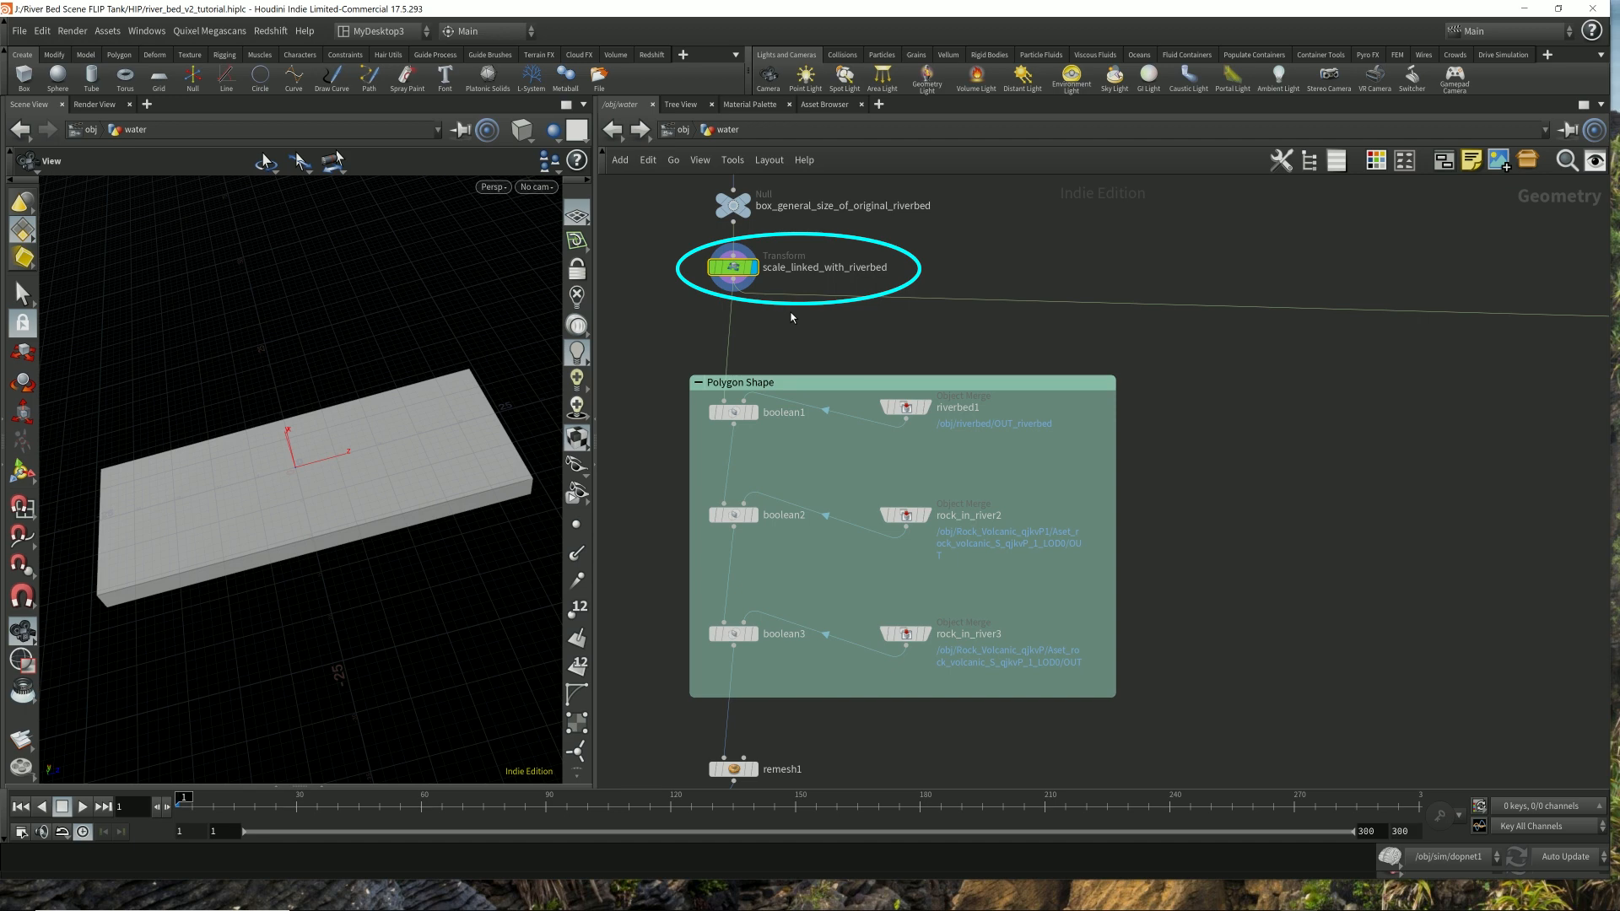
# - Compare boolean1's two inputs by alternating the display between the riverbed1 terrain and the scale_linked_with_riverbed box
pyautogui.click(921, 410)
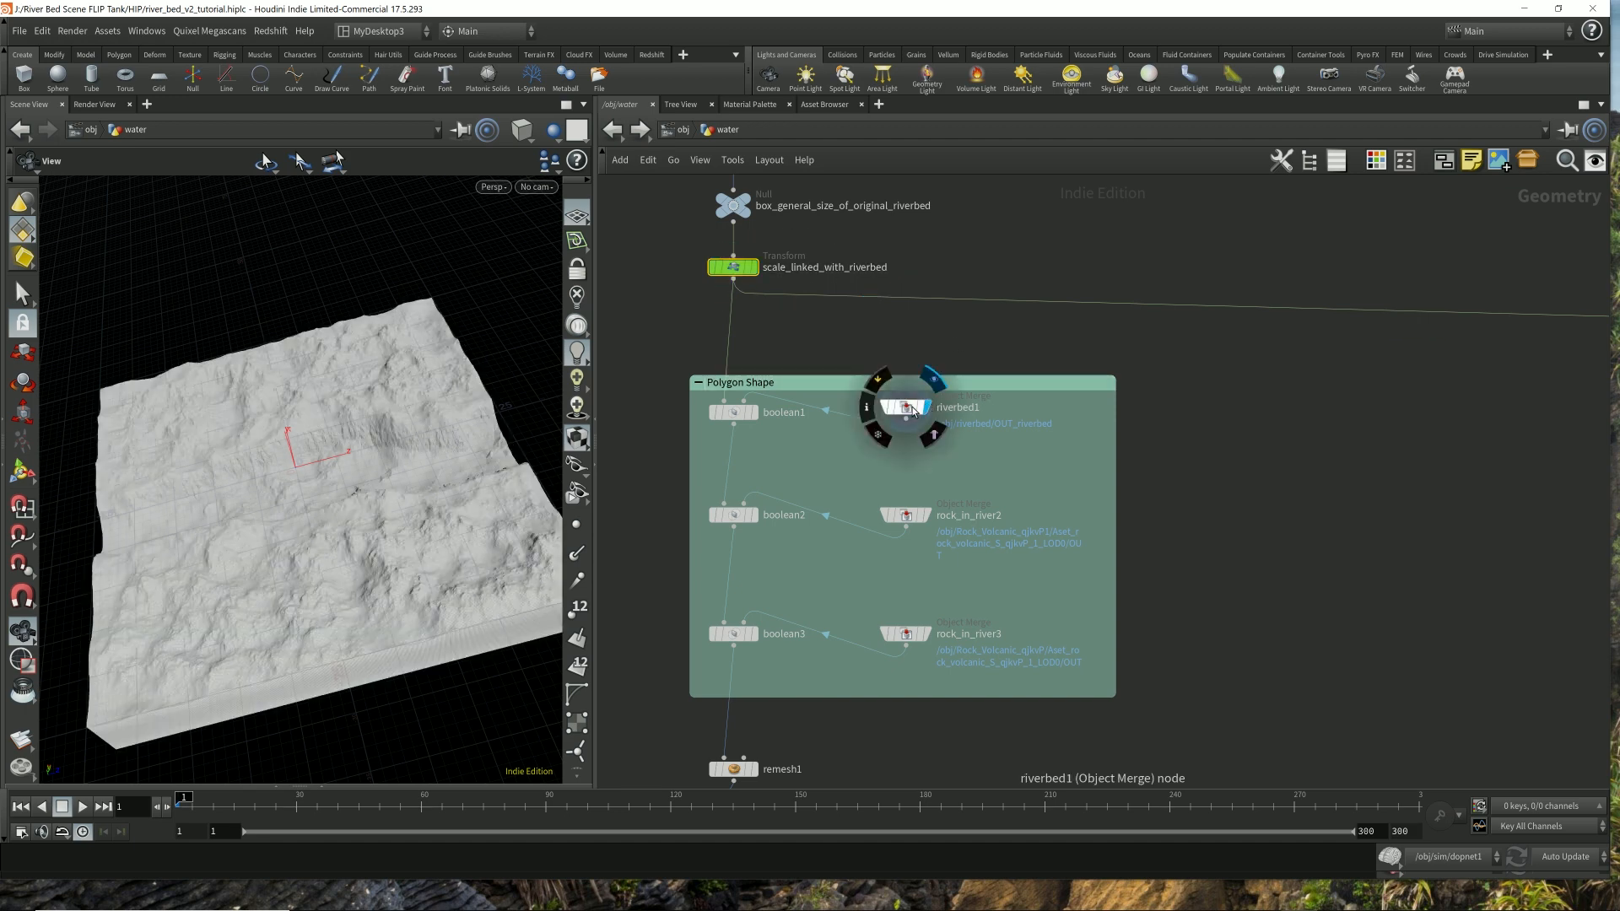
pyautogui.click(910, 408)
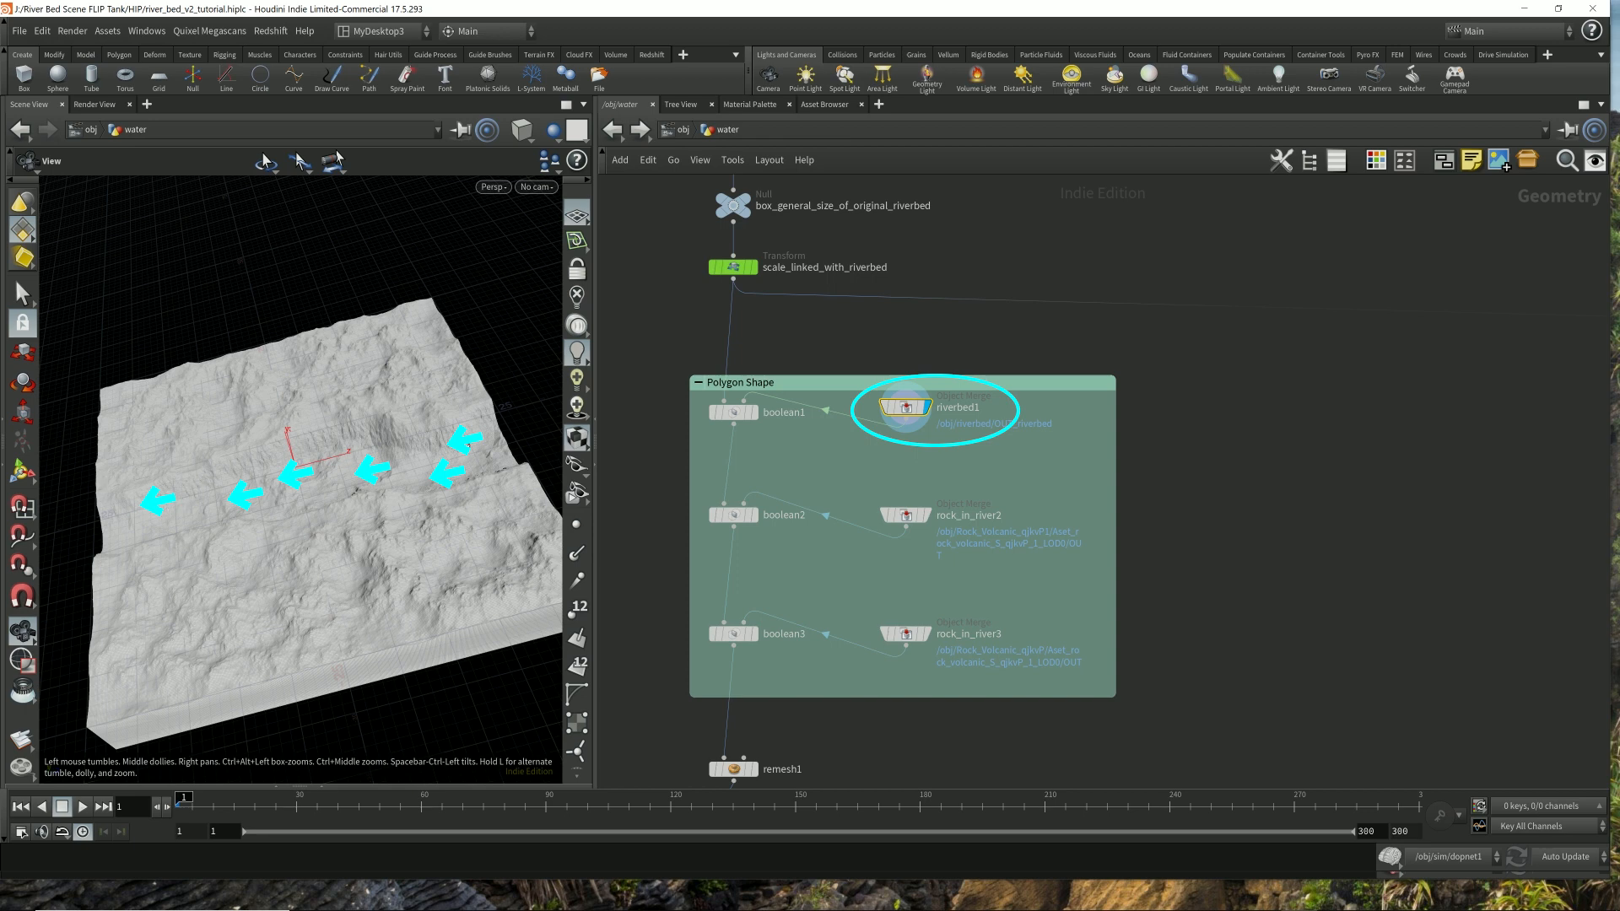
pyautogui.click(743, 414)
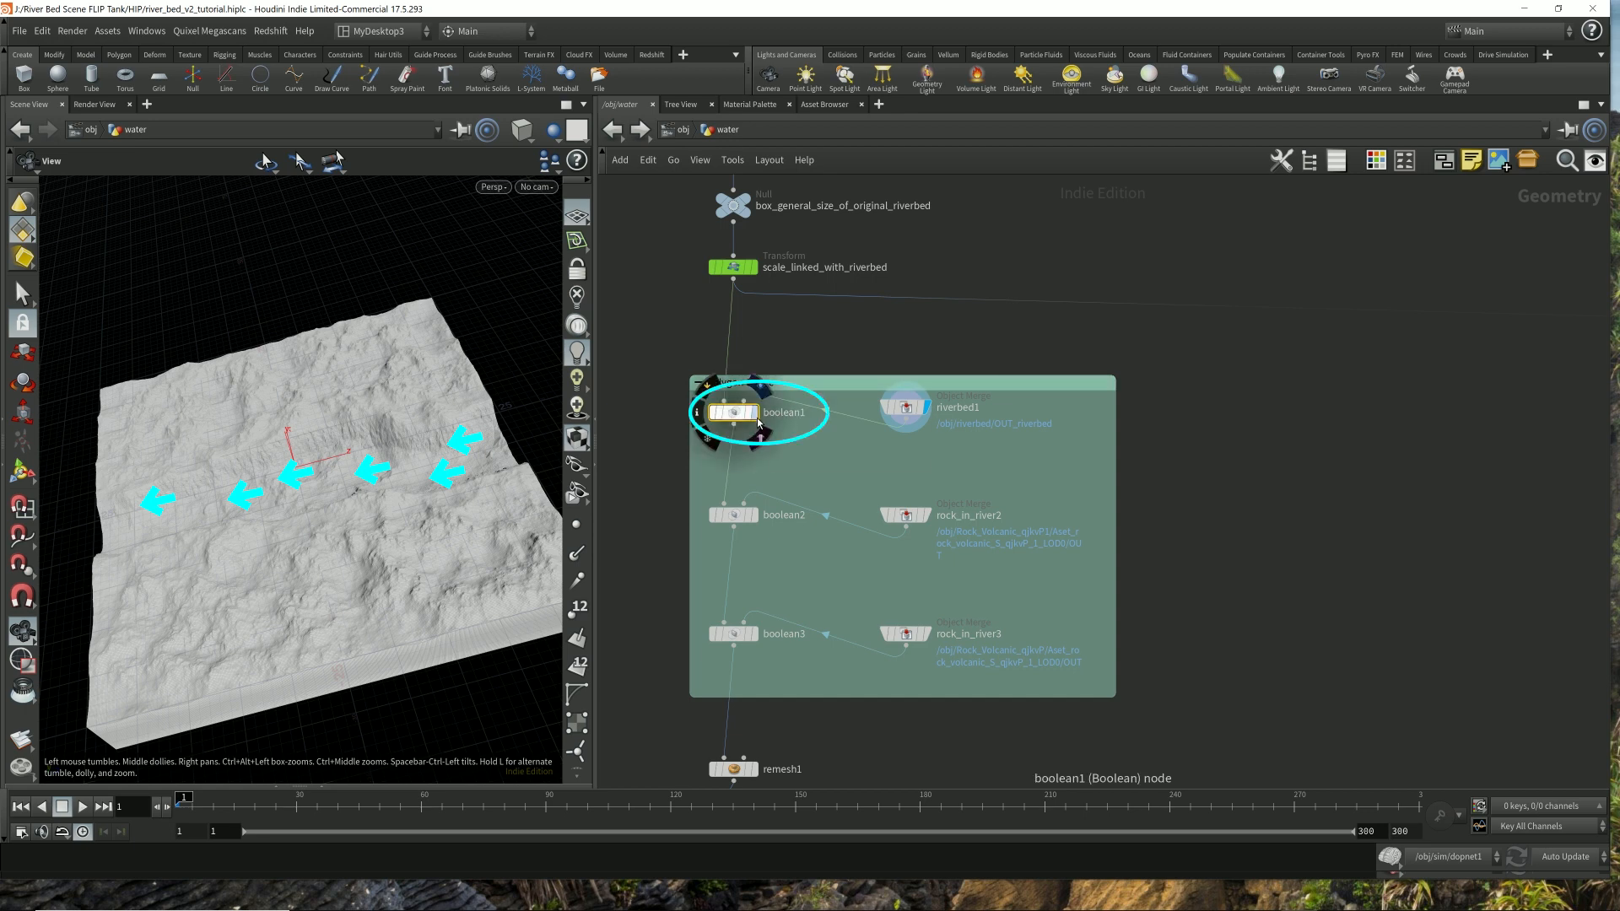
pyautogui.click(759, 270)
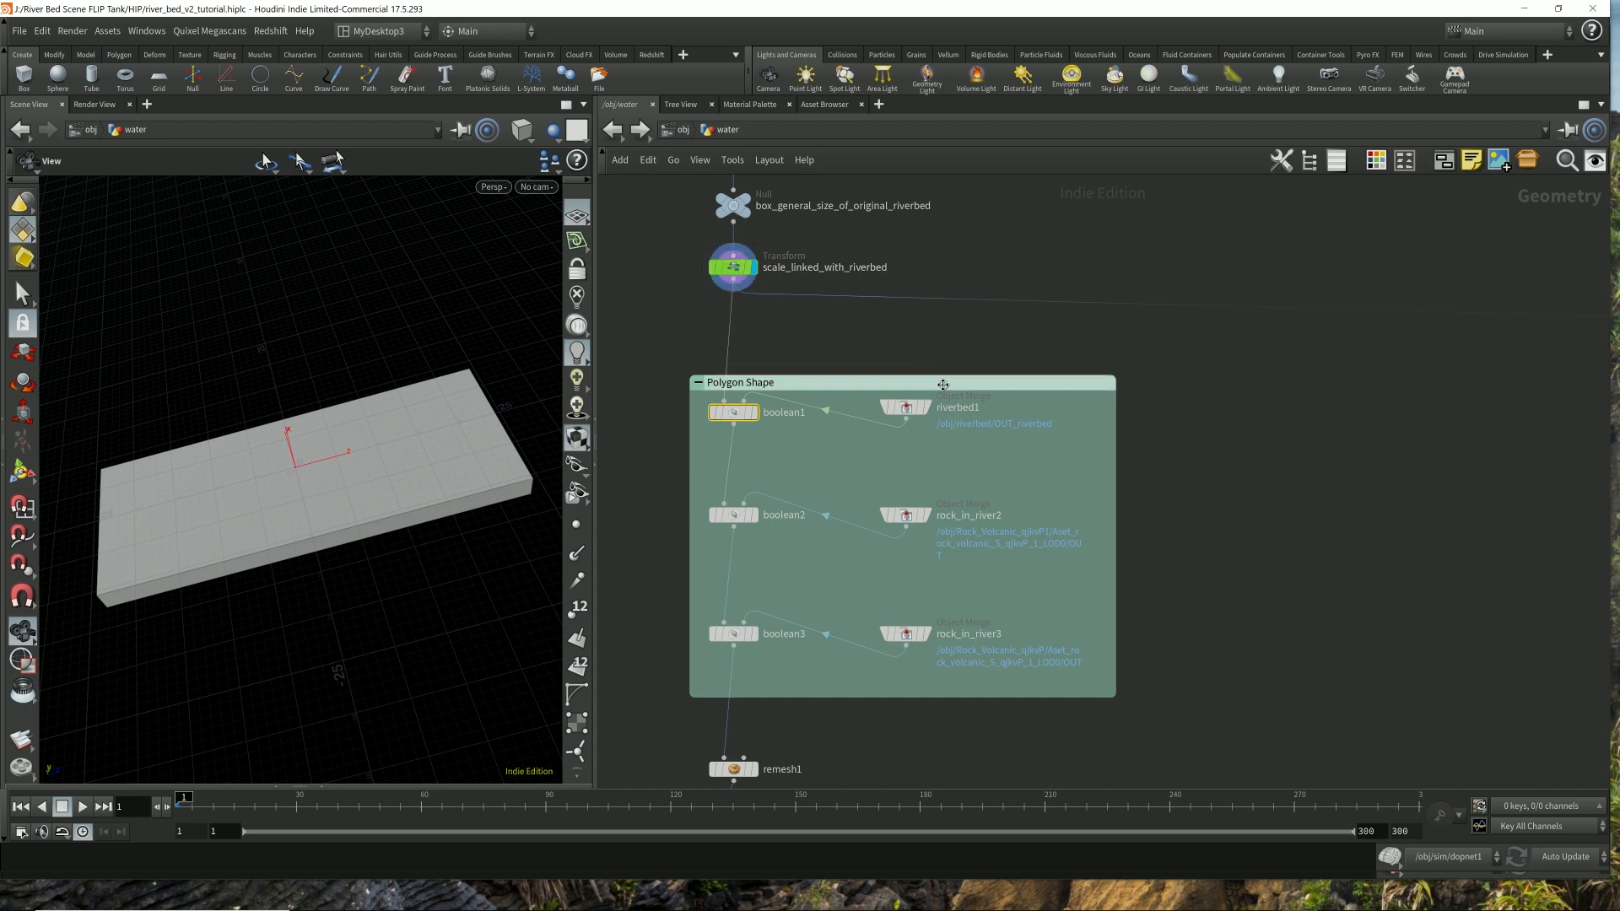
pyautogui.moveTo(928, 411)
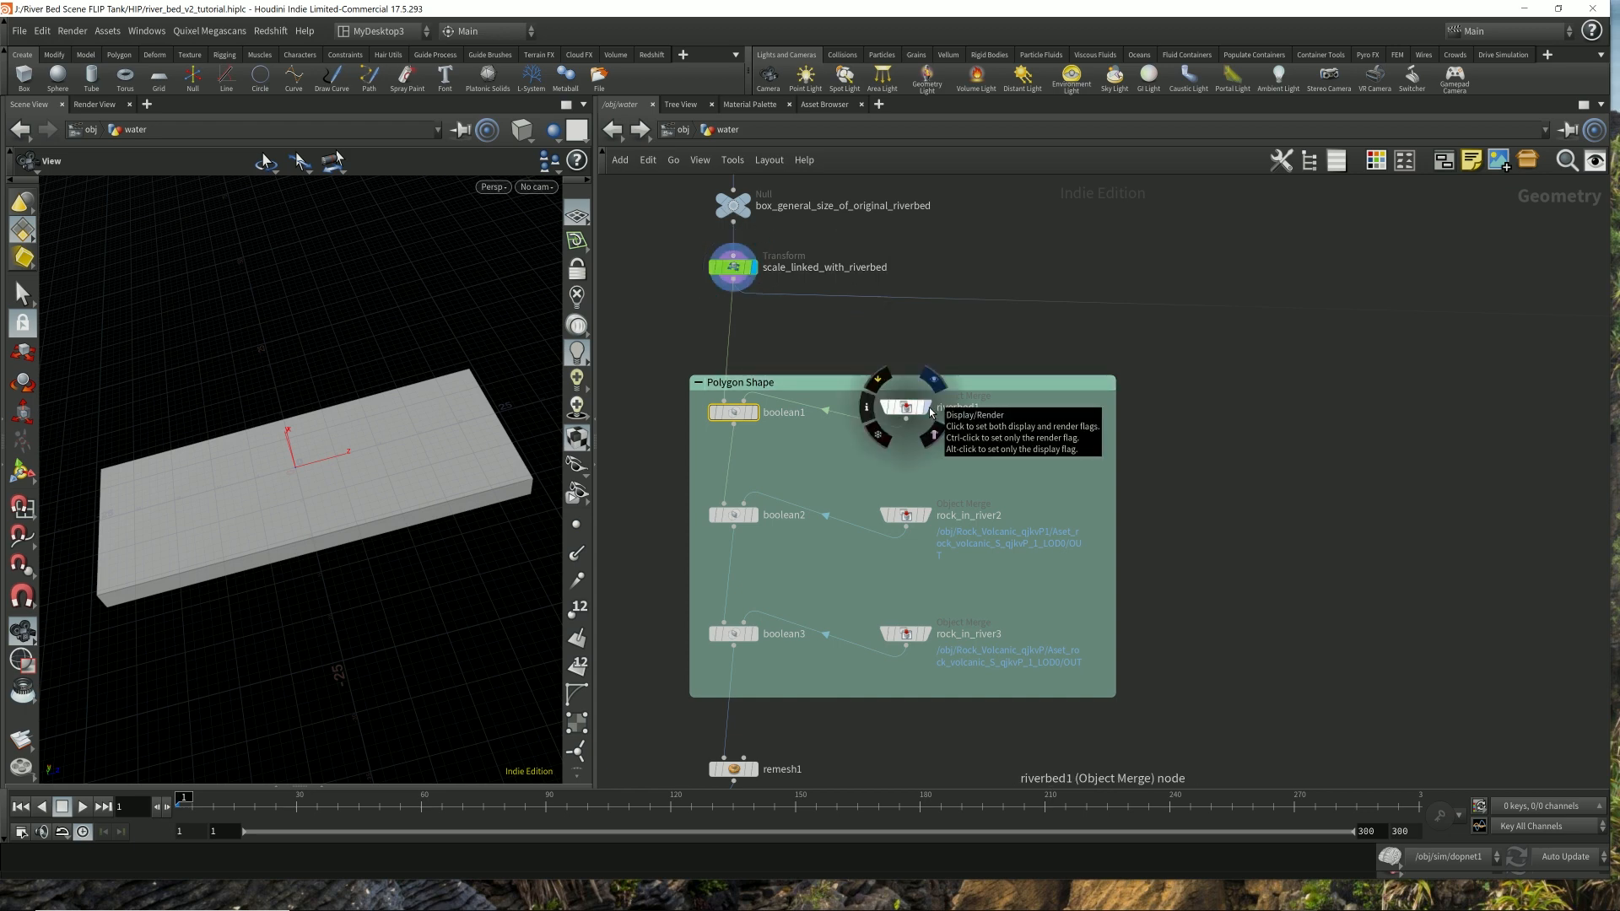
pyautogui.click(929, 408)
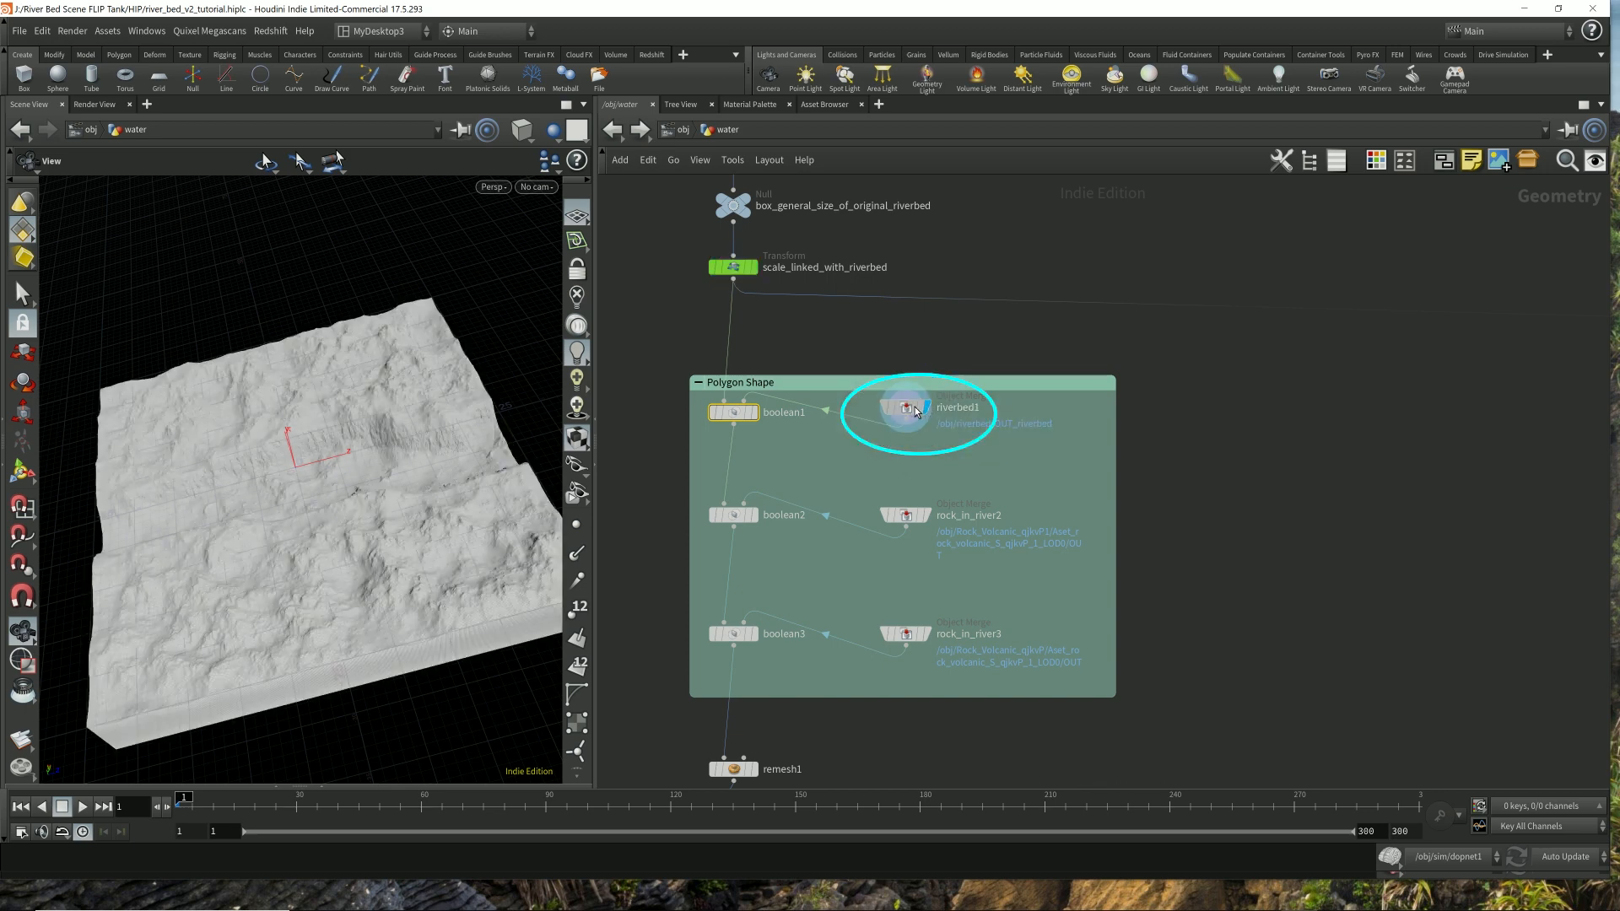
pyautogui.click(740, 268)
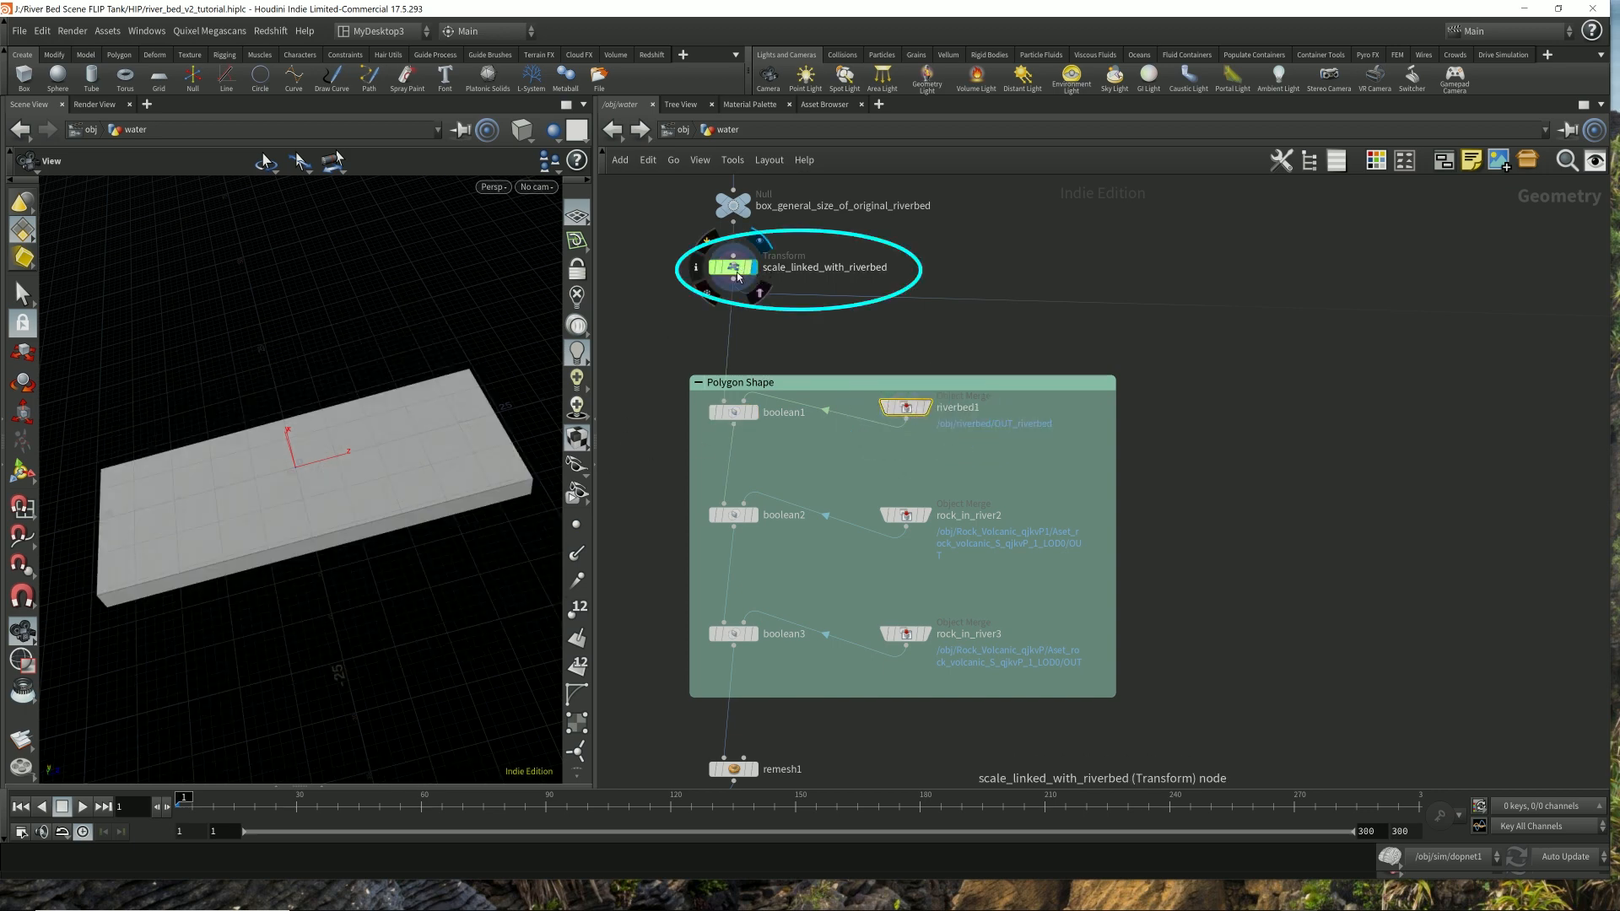
# - Display boolean1 and inspect its water shape closely, templating riverbed1 around it temporarily for comparison
pyautogui.moveTo(725, 415)
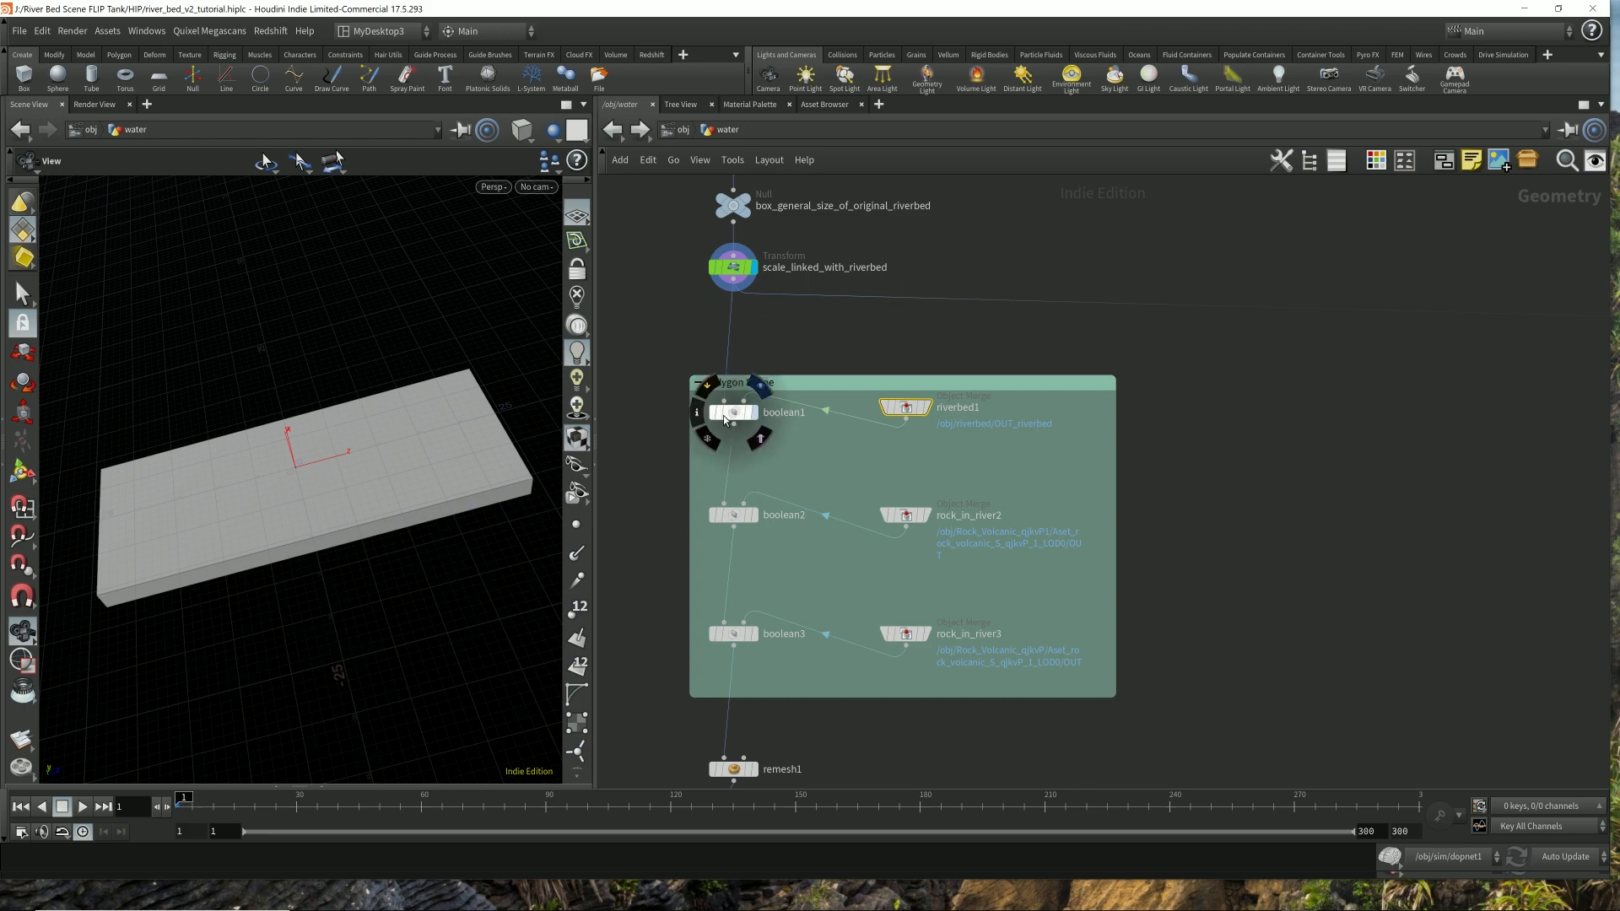
pyautogui.click(752, 413)
pyautogui.moveTo(362, 535)
pyautogui.mouseDown()
pyautogui.moveTo(327, 461)
pyautogui.moveTo(326, 337)
pyautogui.moveTo(351, 535)
pyautogui.mouseUp()
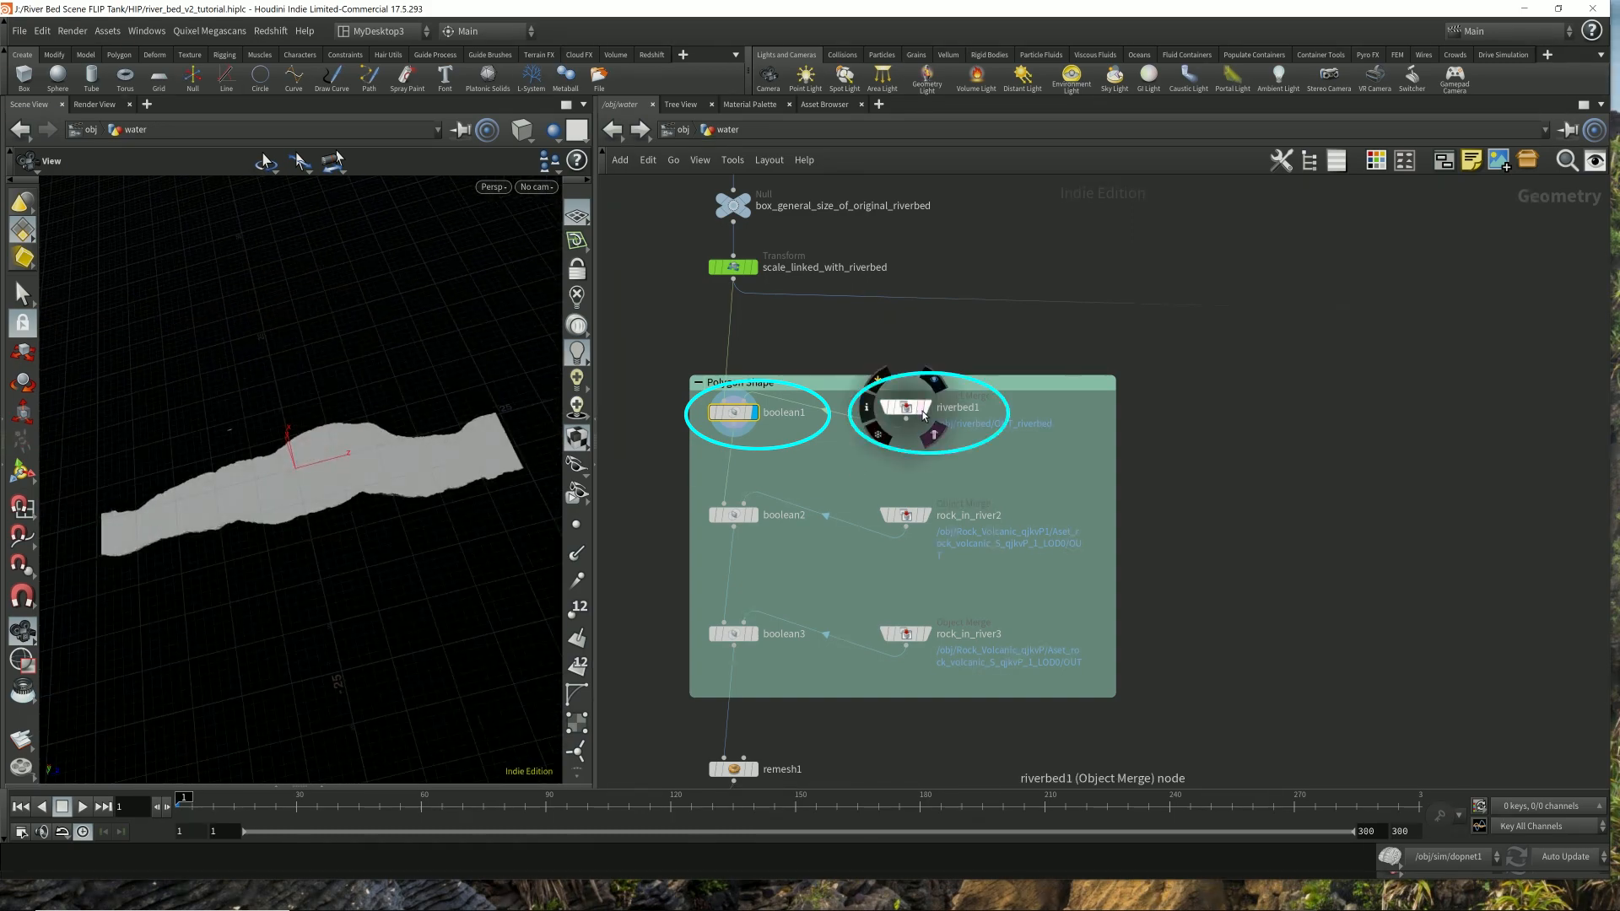
pyautogui.click(934, 434)
pyautogui.moveTo(367, 450); pyautogui.dragTo(473, 429, button='middle')
pyautogui.moveTo(473, 429); pyautogui.dragTo(392, 479)
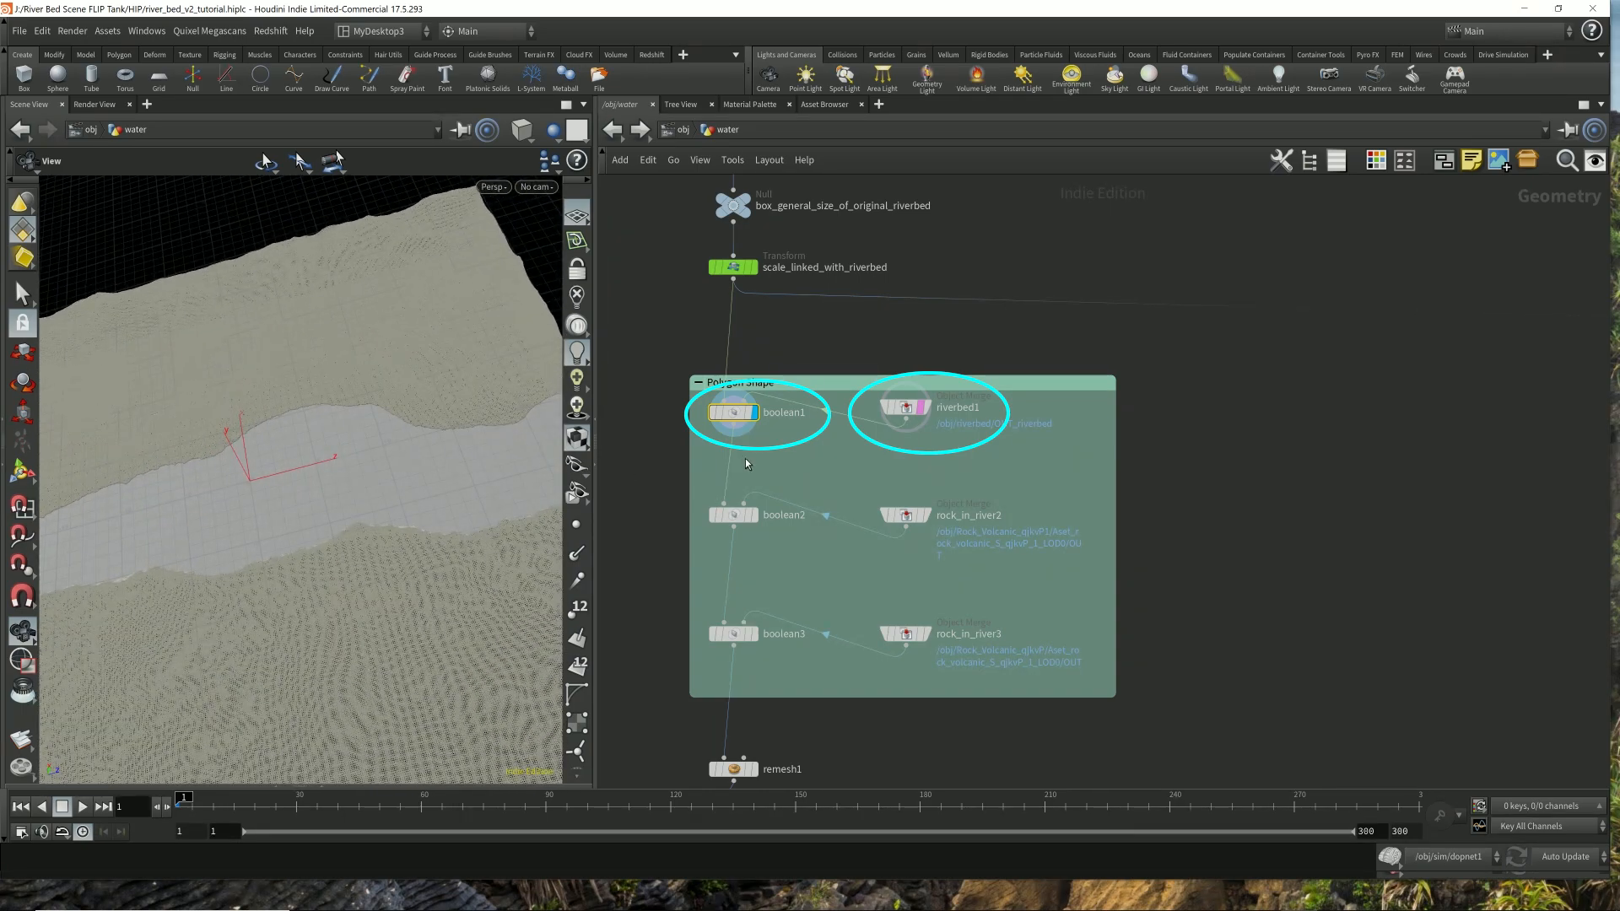
pyautogui.click(923, 409)
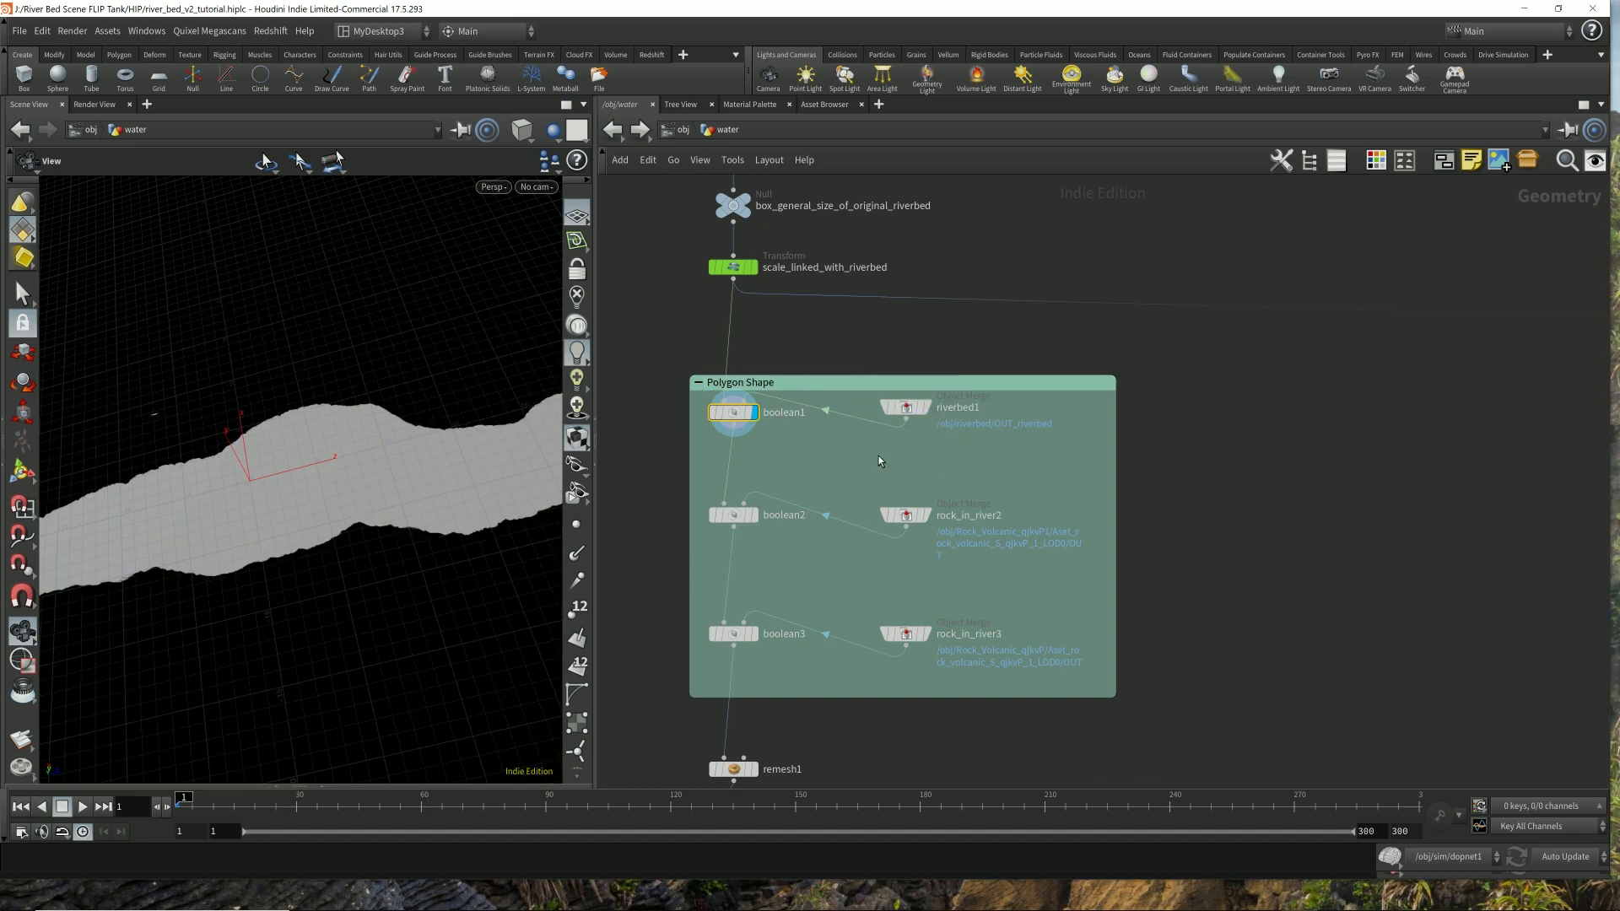
# - Template rock_in_river2 and rock_in_river3, then display boolean1 to inspect where the rocks intersect the water shape
pyautogui.click(930, 519)
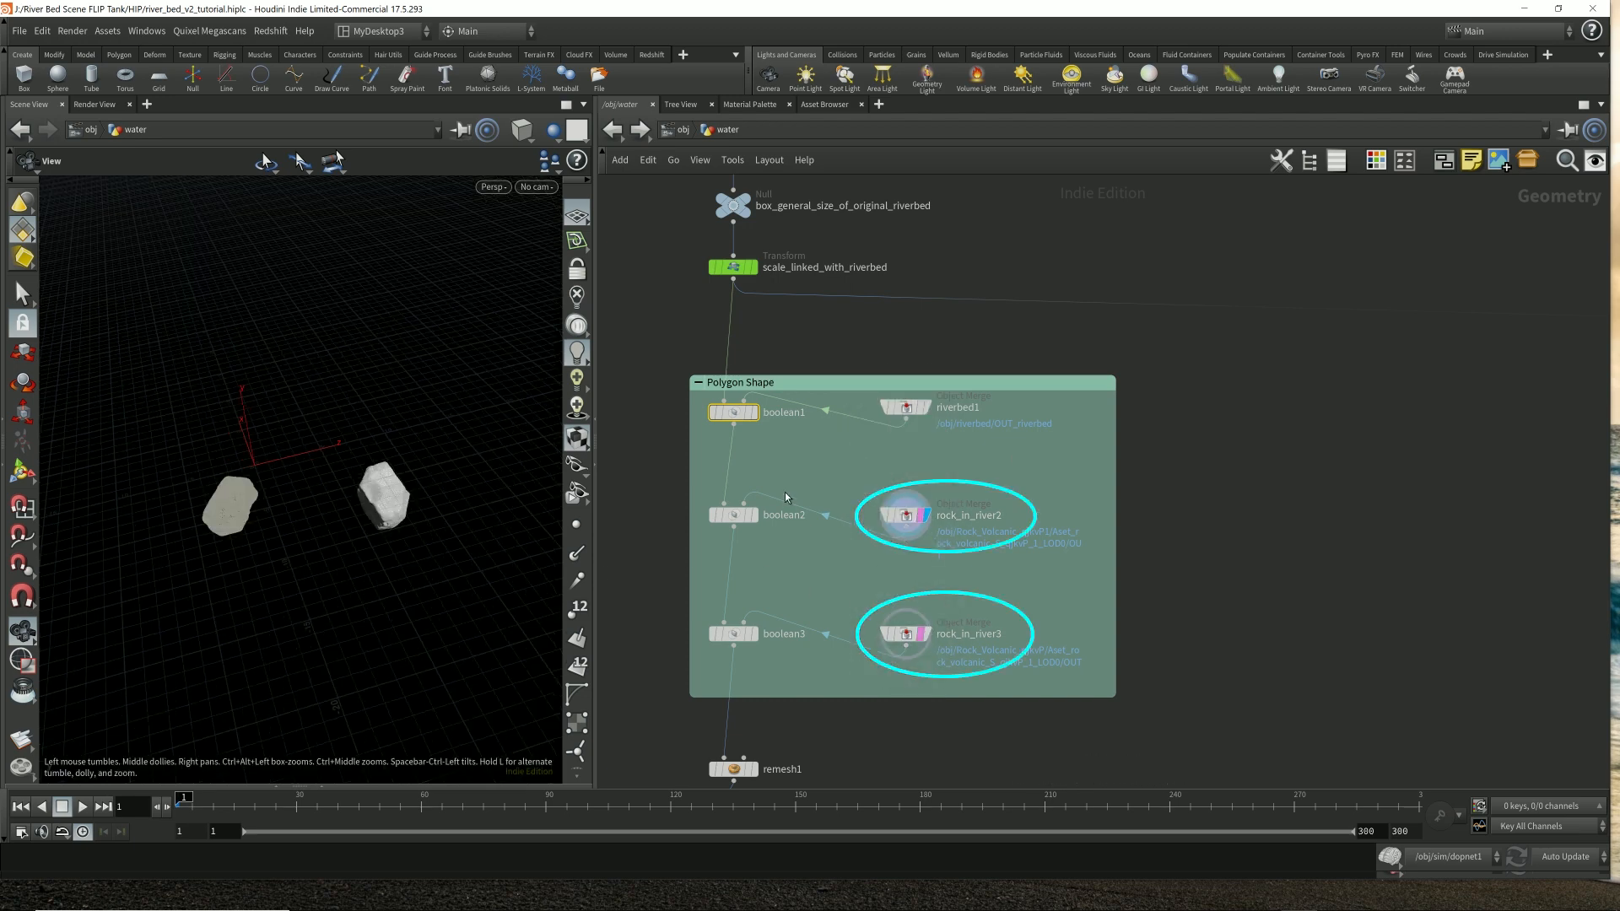
pyautogui.click(752, 413)
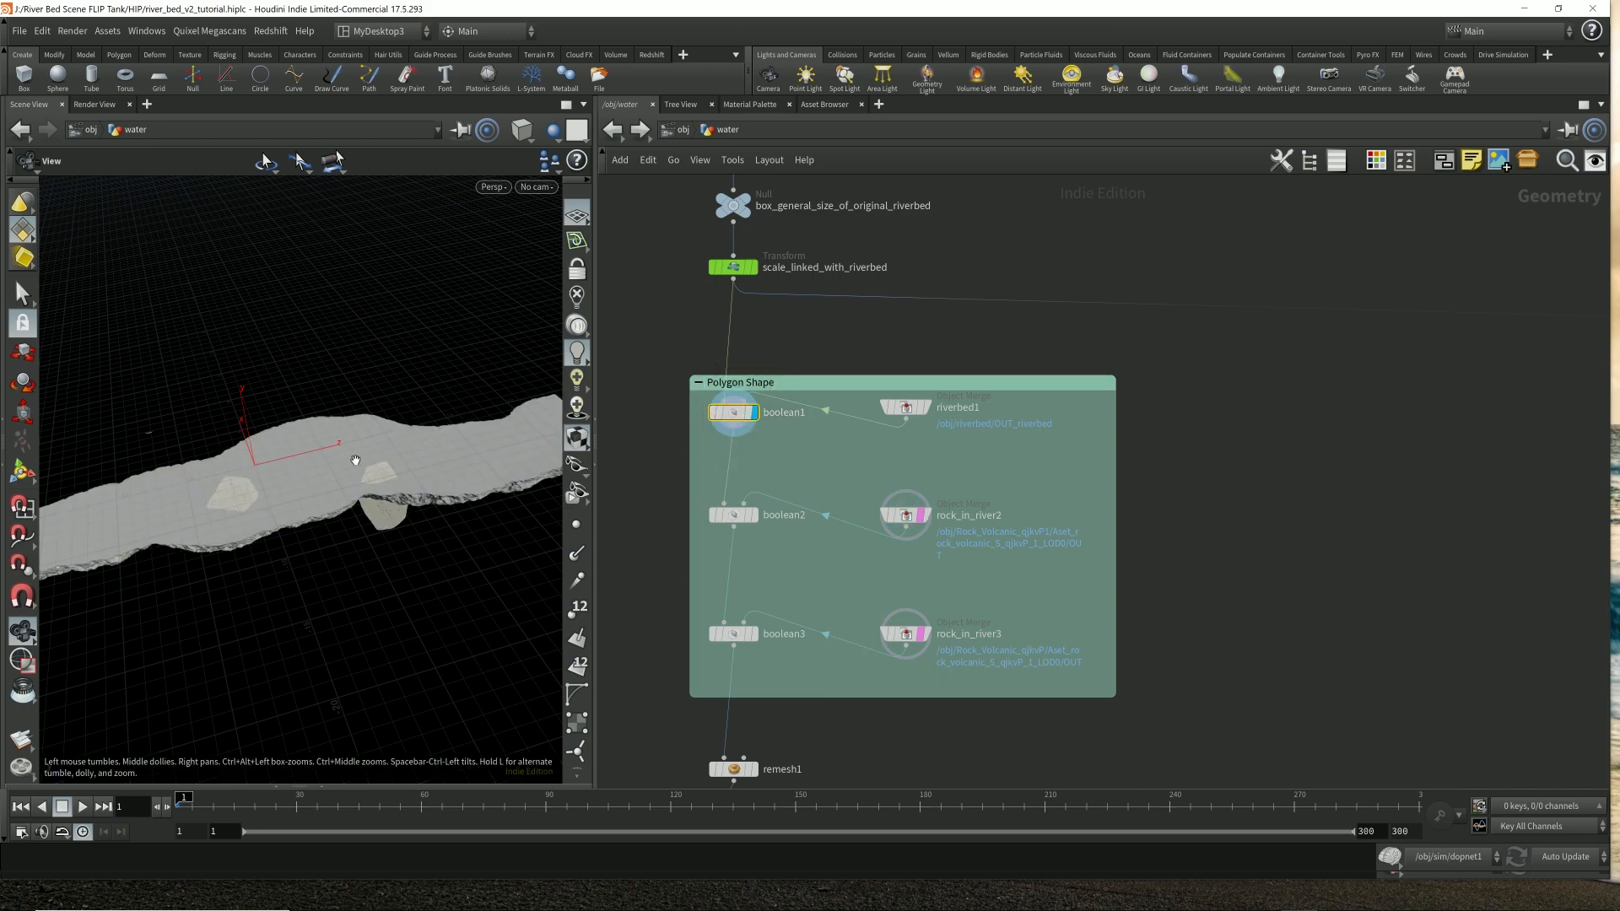
pyautogui.moveTo(379, 477); pyautogui.dragTo(226, 498)
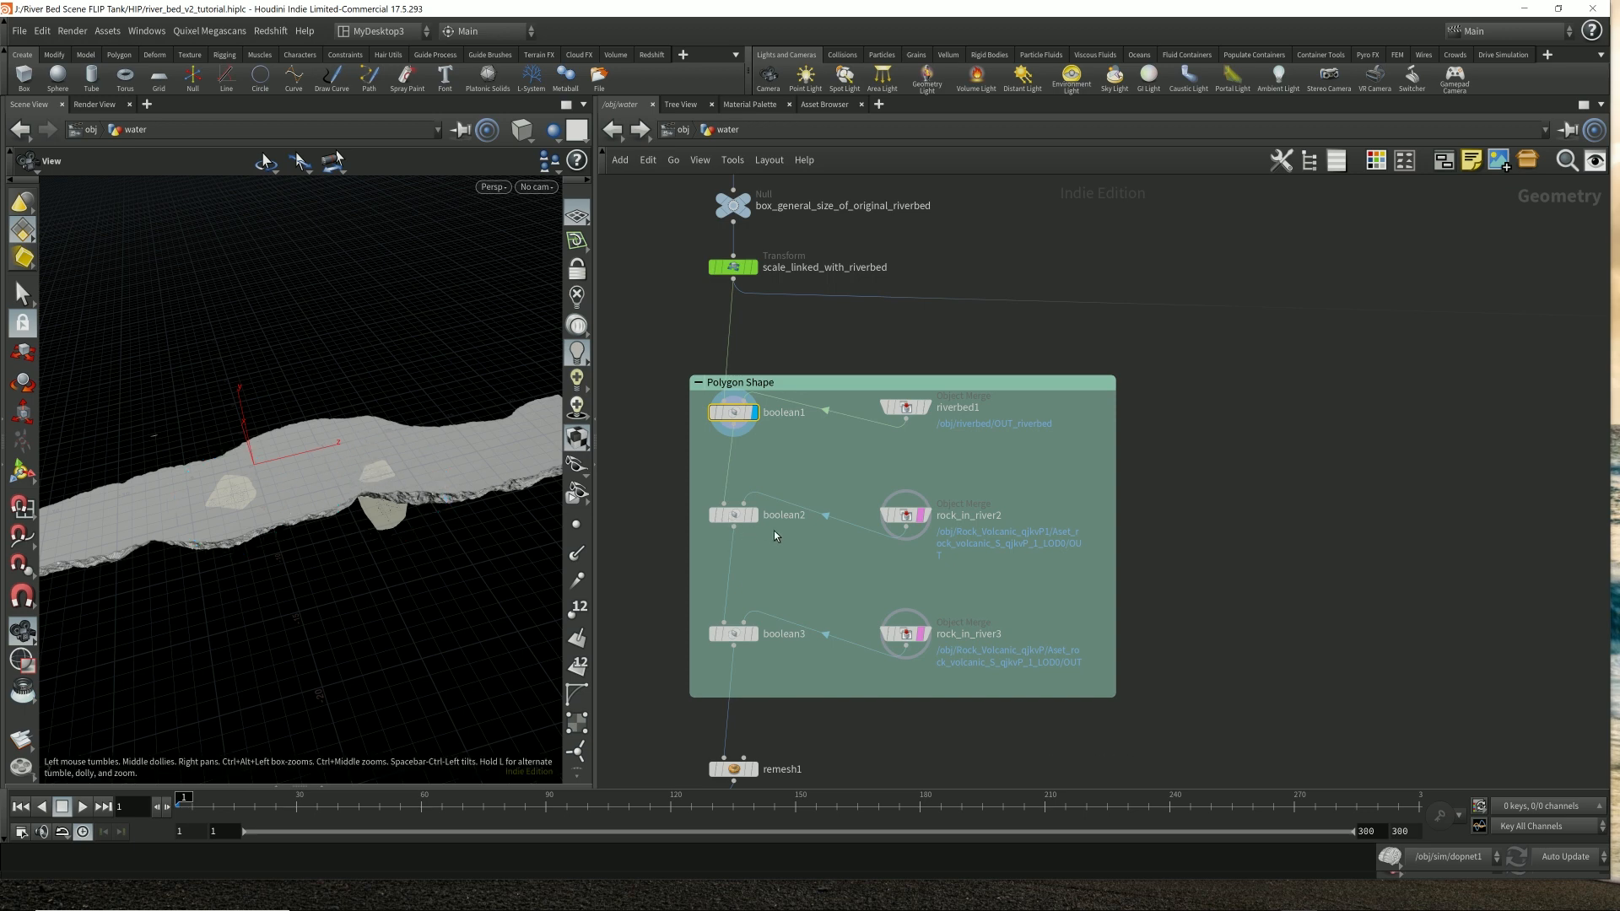
# - Display rock_in_river2, then boolean2 without the rock templates, and inspect the first rock's cutout up close
pyautogui.click(929, 517)
pyautogui.click(929, 516)
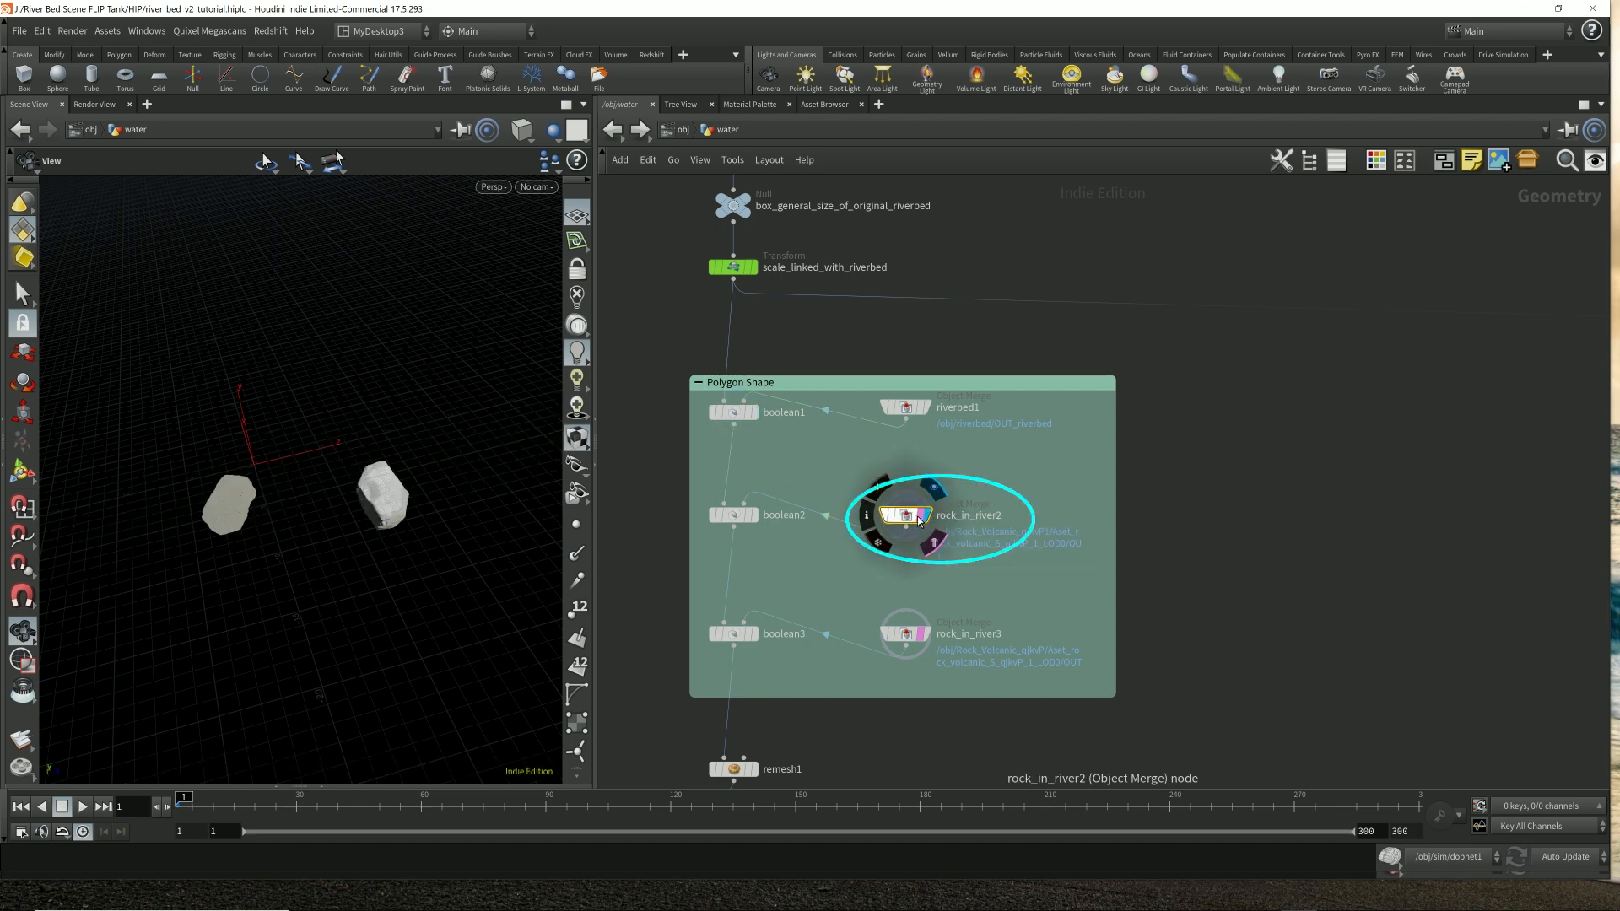
pyautogui.moveTo(727, 520)
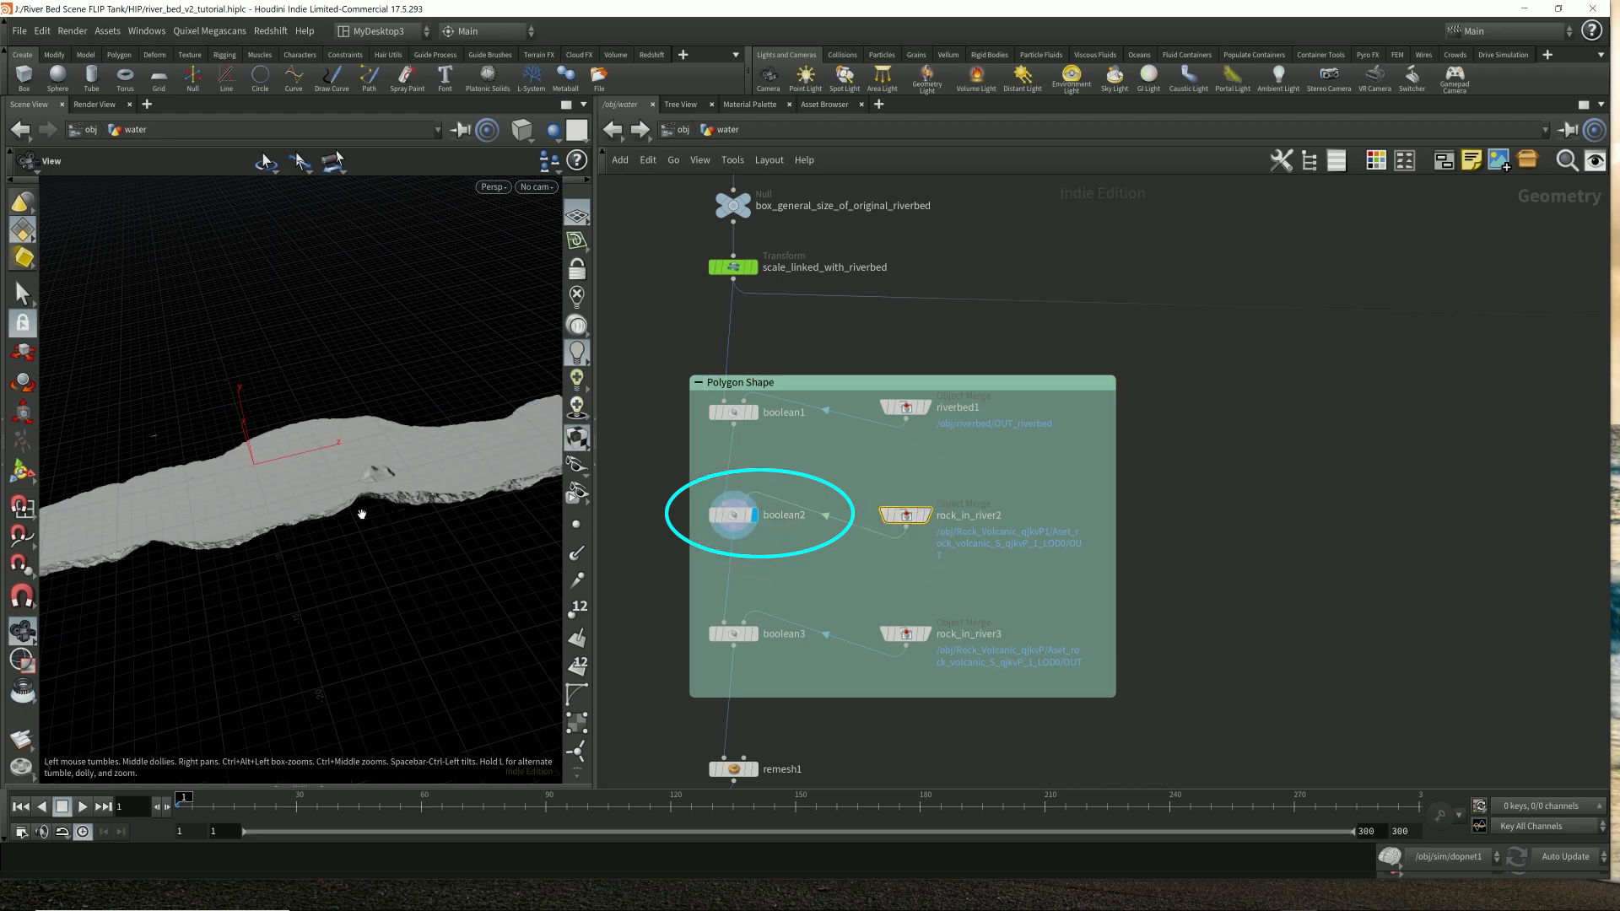
pyautogui.moveTo(473, 422); pyautogui.dragTo(507, 481)
pyautogui.scroll(3, 518, 489)
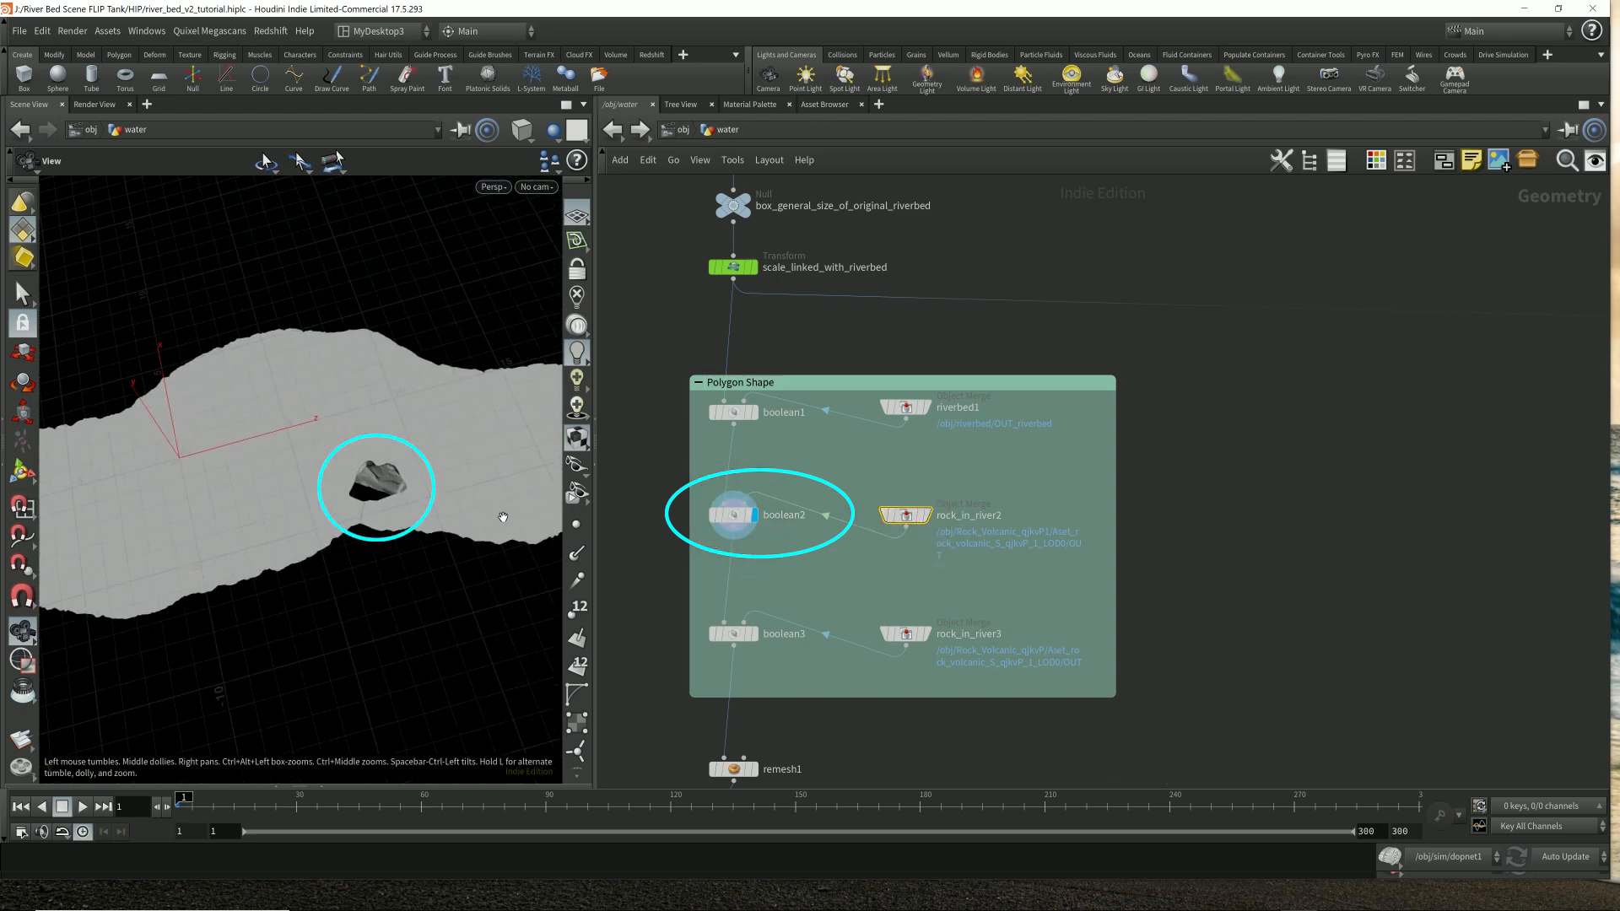
# - Display boolean3 and inspect the cutout that rock_in_river3 makes in the water shape
pyautogui.moveTo(805, 660); pyautogui.dragTo(824, 580, button='middle')
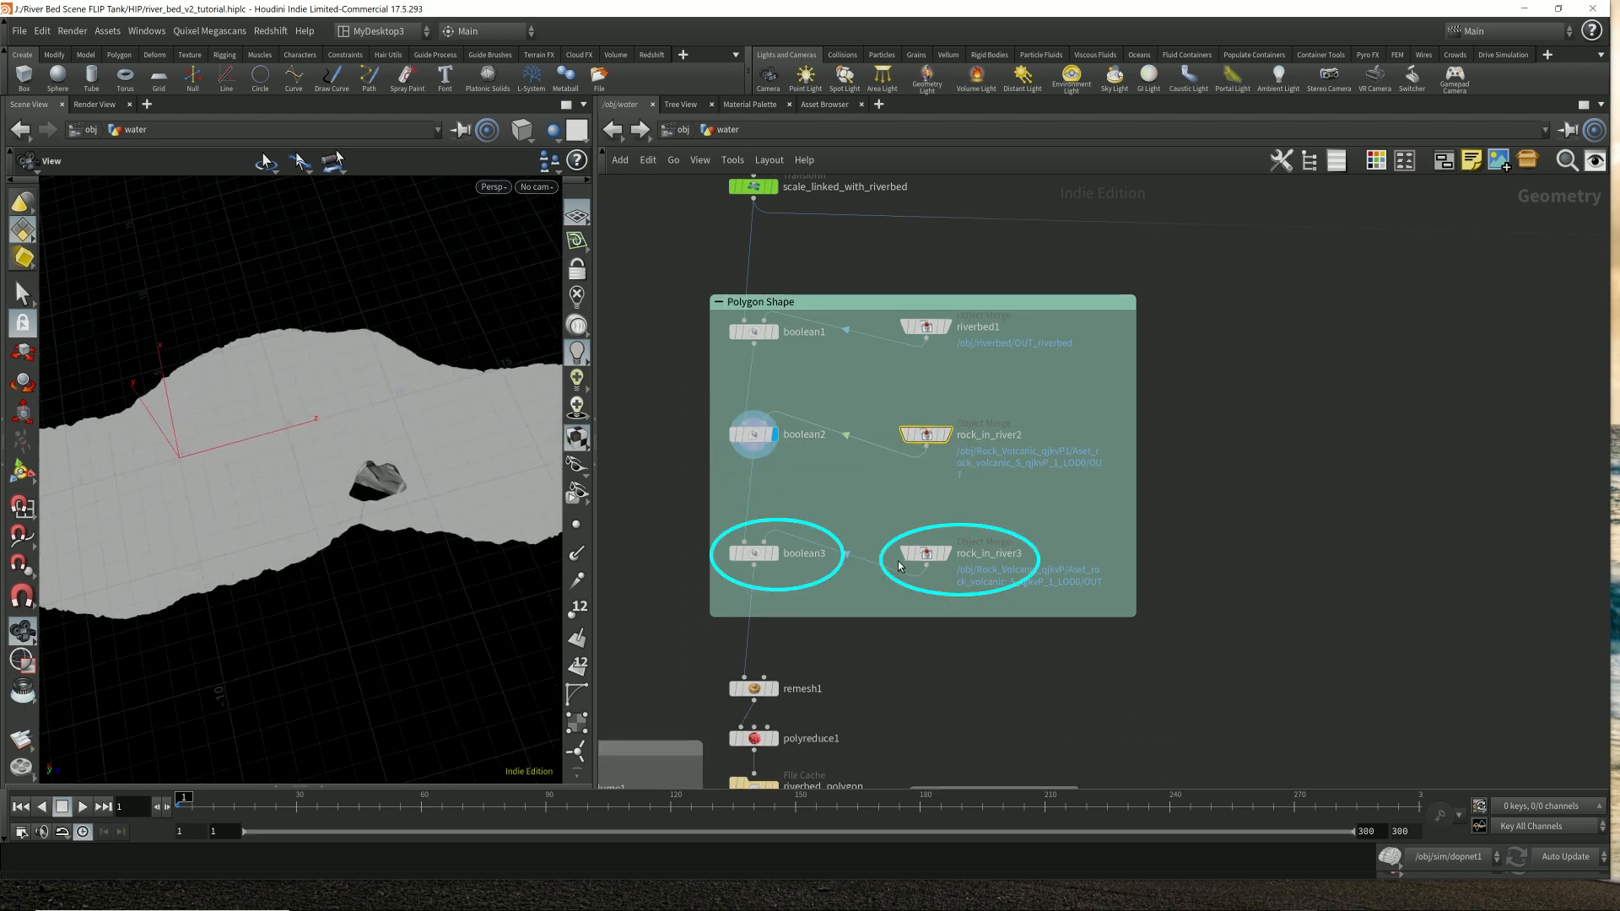
pyautogui.click(774, 554)
pyautogui.moveTo(349, 492); pyautogui.dragTo(202, 482)
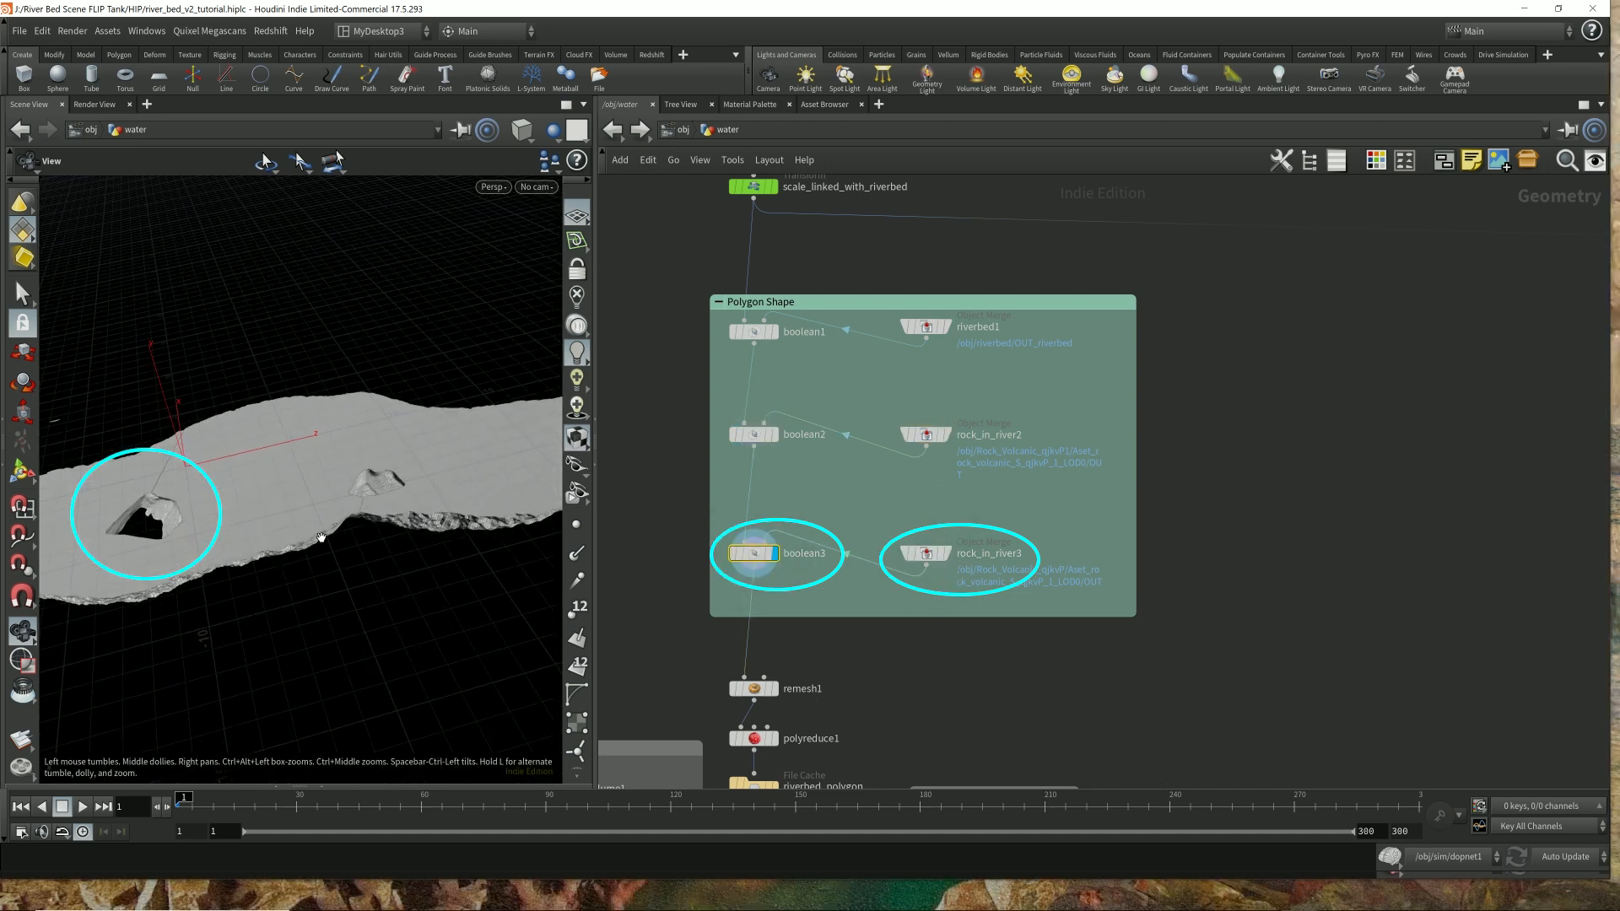
# - Display the riverbed_polygon file cache below polyreduce1, show its settings, and inspect the reduced water mesh
pyautogui.moveTo(941, 656); pyautogui.dragTo(1008, 492, button='middle')
pyautogui.moveTo(329, 443); pyautogui.dragTo(325, 482)
pyautogui.moveTo(325, 481); pyautogui.dragTo(537, 453, button='middle')
pyautogui.moveTo(419, 576); pyautogui.dragTo(438, 635)
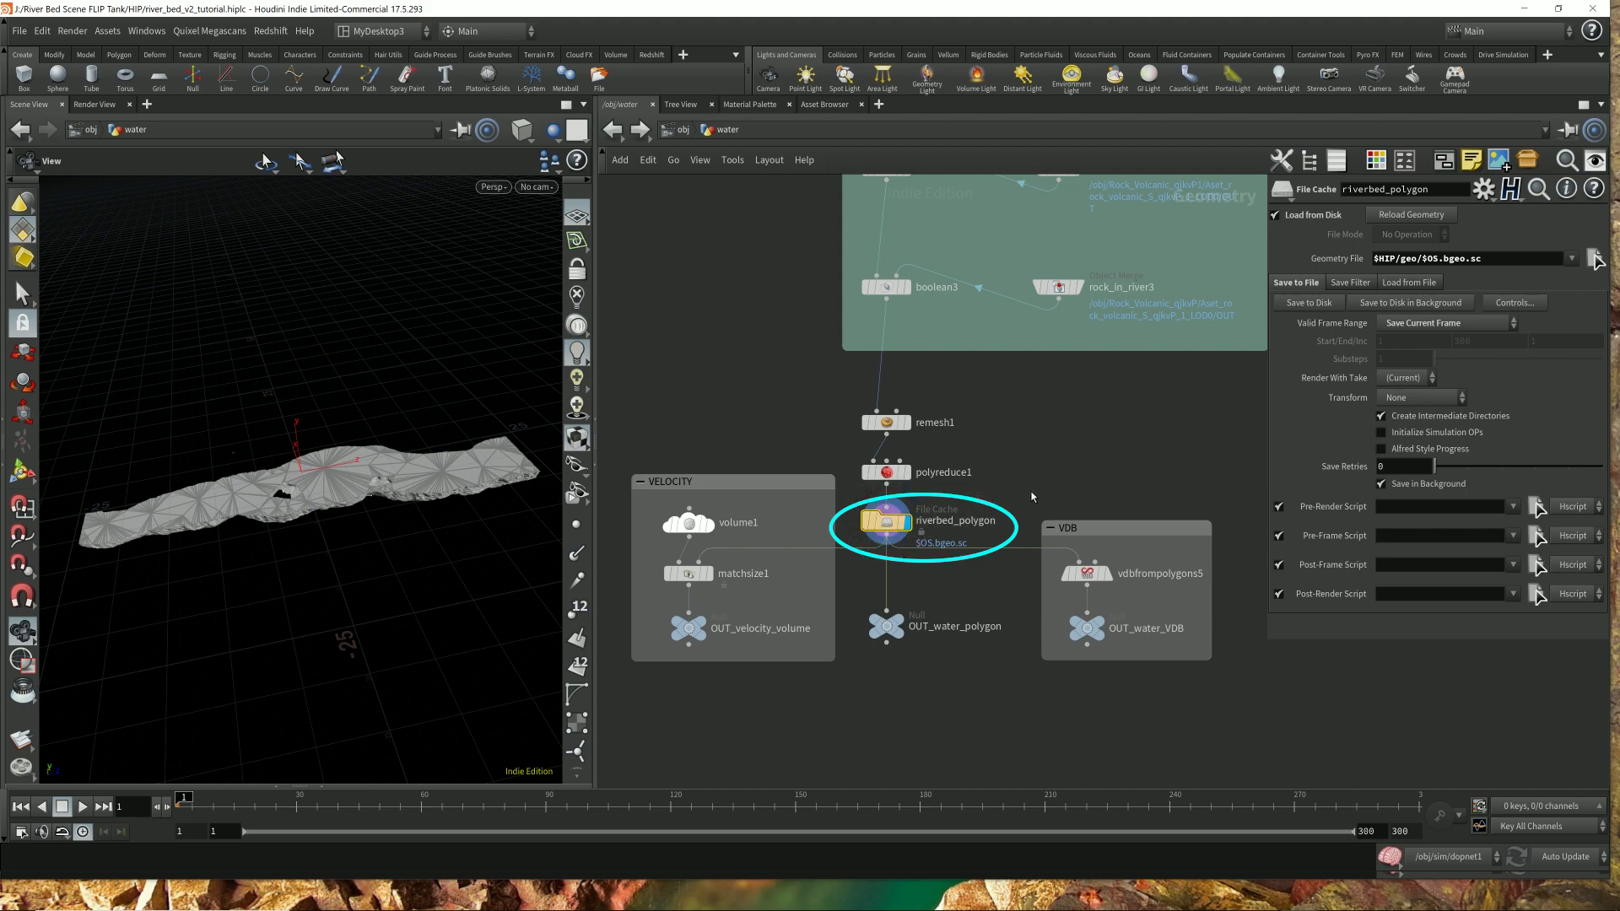
# - Display the OUT_water_polygon null, inspect the water mesh, and return to the object level
pyautogui.click(886, 626)
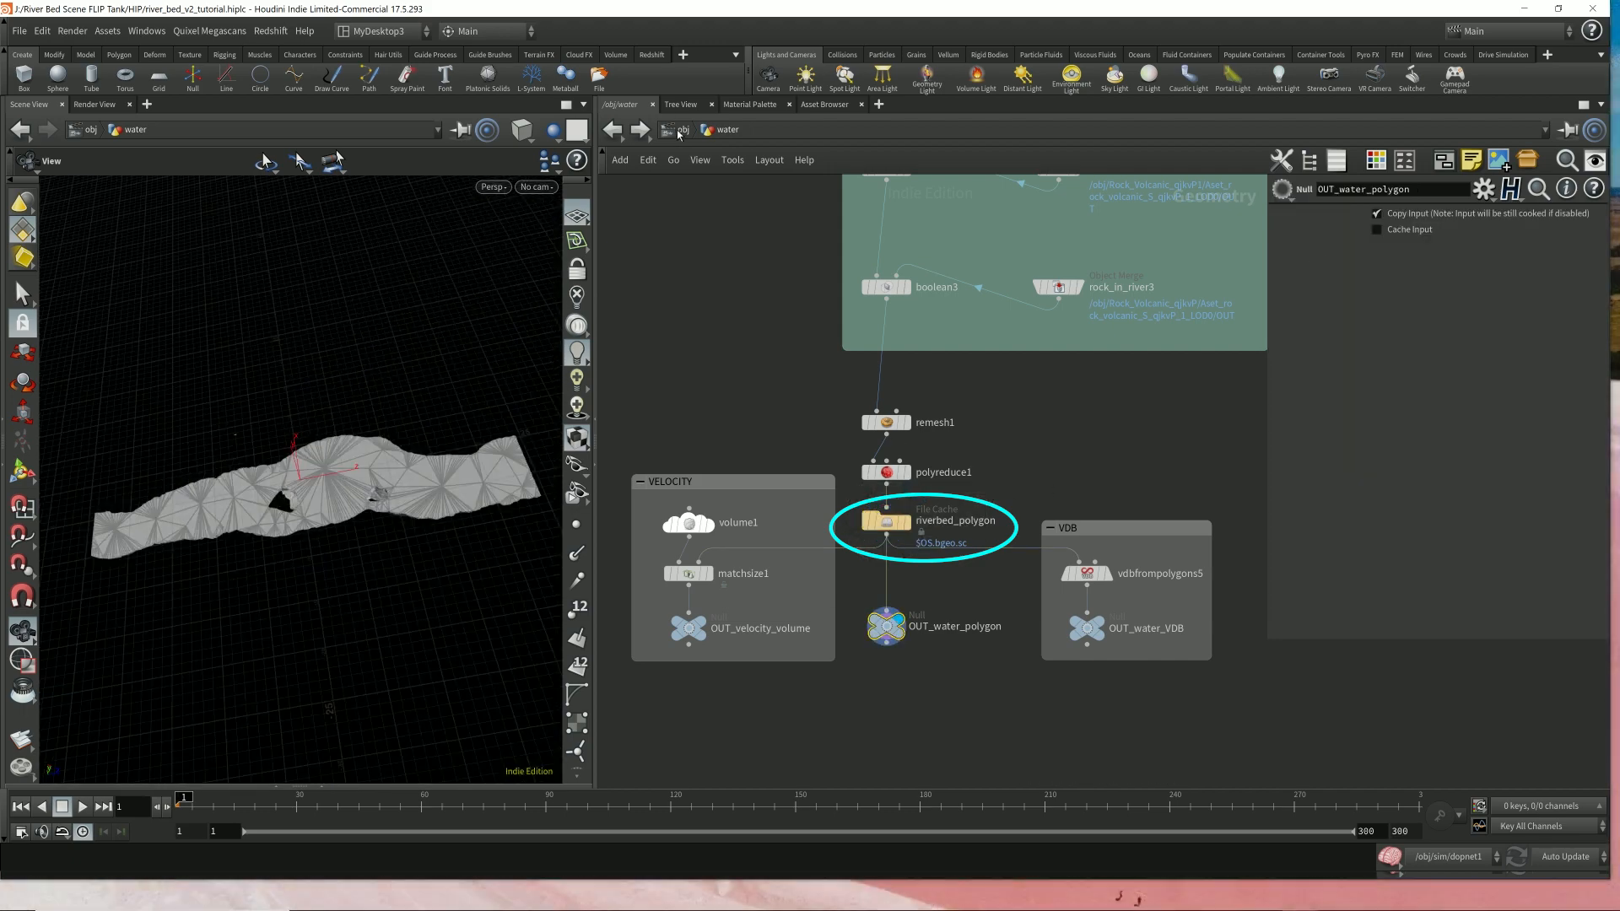
pyautogui.moveTo(368, 445)
pyautogui.mouseDown()
pyautogui.moveTo(347, 433)
pyautogui.moveTo(366, 343)
pyautogui.moveTo(394, 434)
pyautogui.moveTo(366, 451)
pyautogui.mouseUp()
pyautogui.click(683, 129)
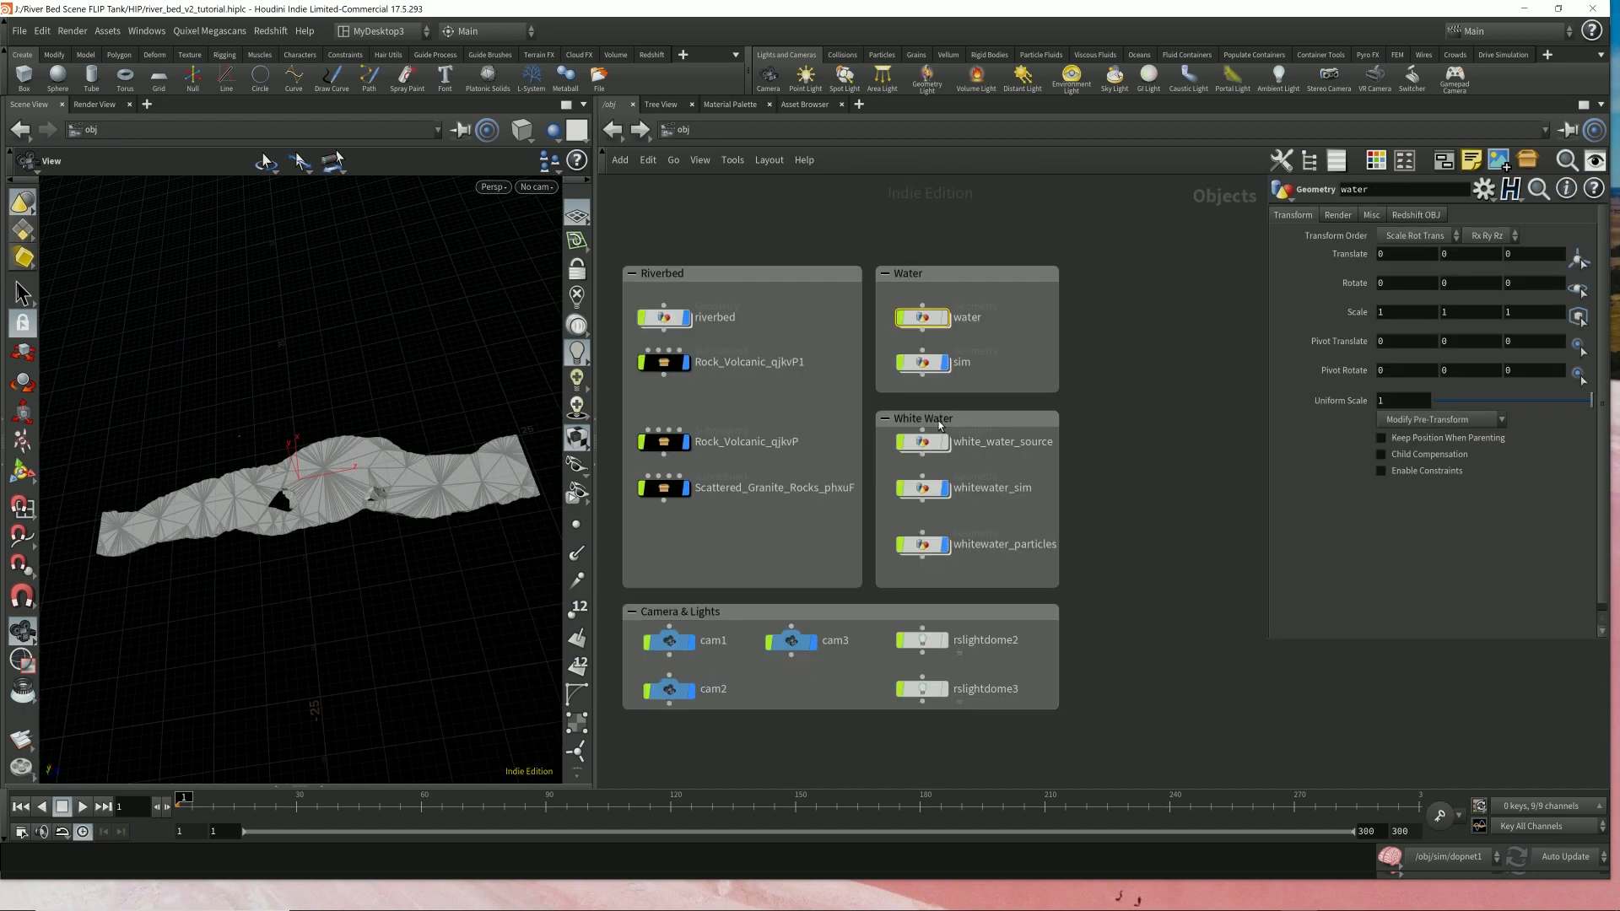
# - Open the sim network and look over the imported velocity, VDB and rock nodes beside dopnet1
pyautogui.doubleClick(922, 362)
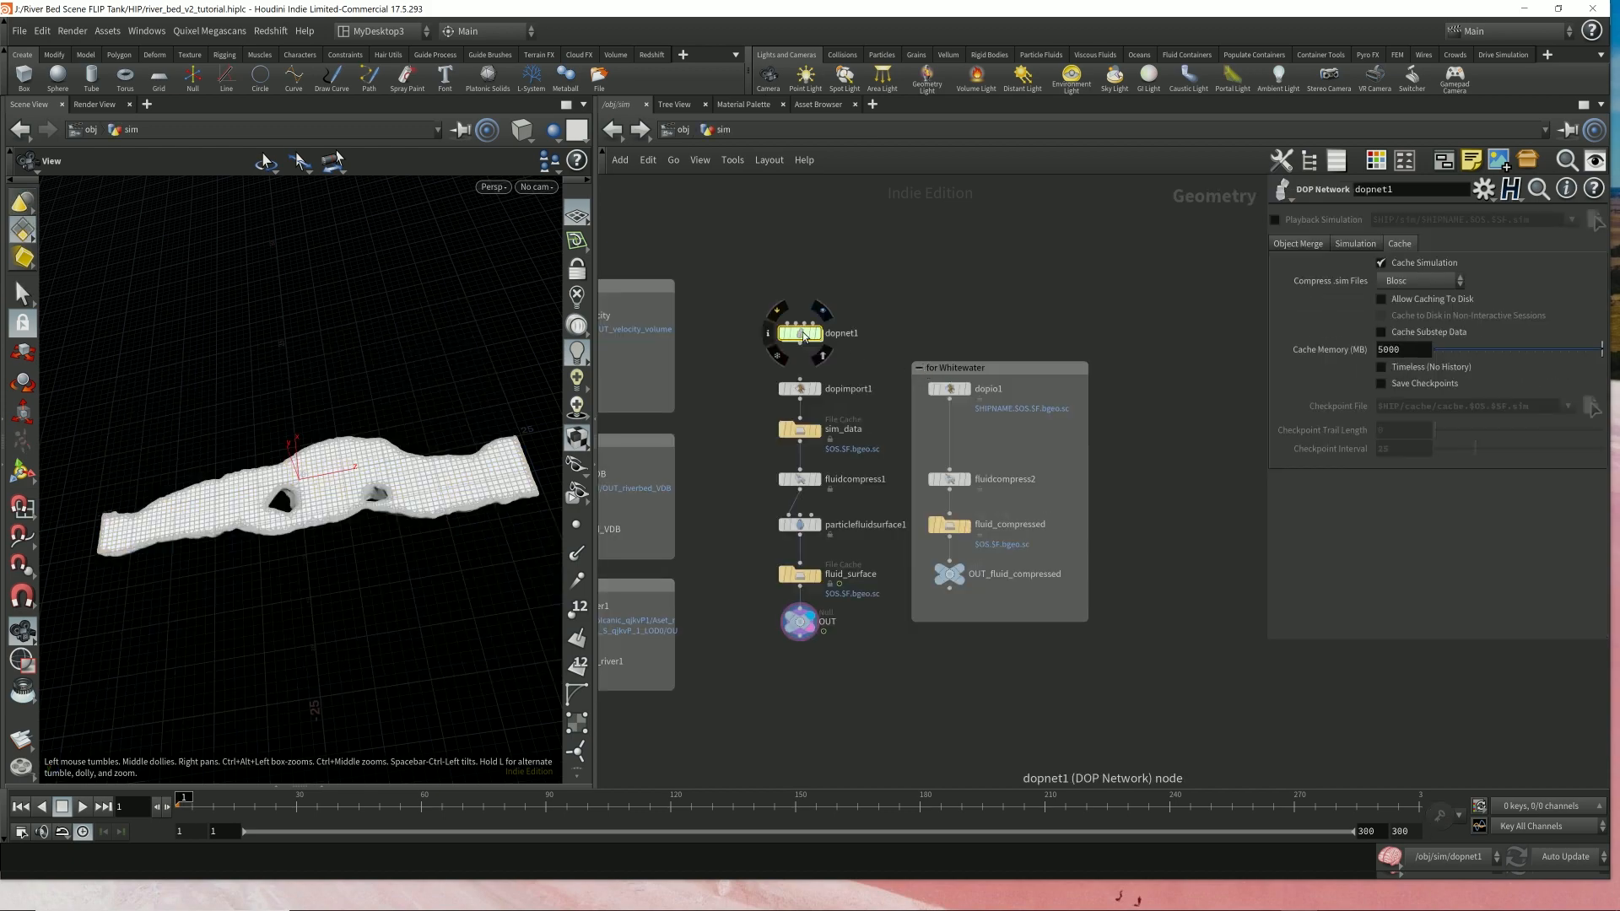
pyautogui.moveTo(750, 358); pyautogui.dragTo(1070, 333, button='middle')
pyautogui.moveTo(1065, 239)
pyautogui.mouseDown()
pyautogui.moveTo(906, 452)
pyautogui.moveTo(646, 669)
pyautogui.mouseUp()
pyautogui.moveTo(1038, 405); pyautogui.dragTo(766, 418, button='middle')
pyautogui.scroll(2, 818, 328)
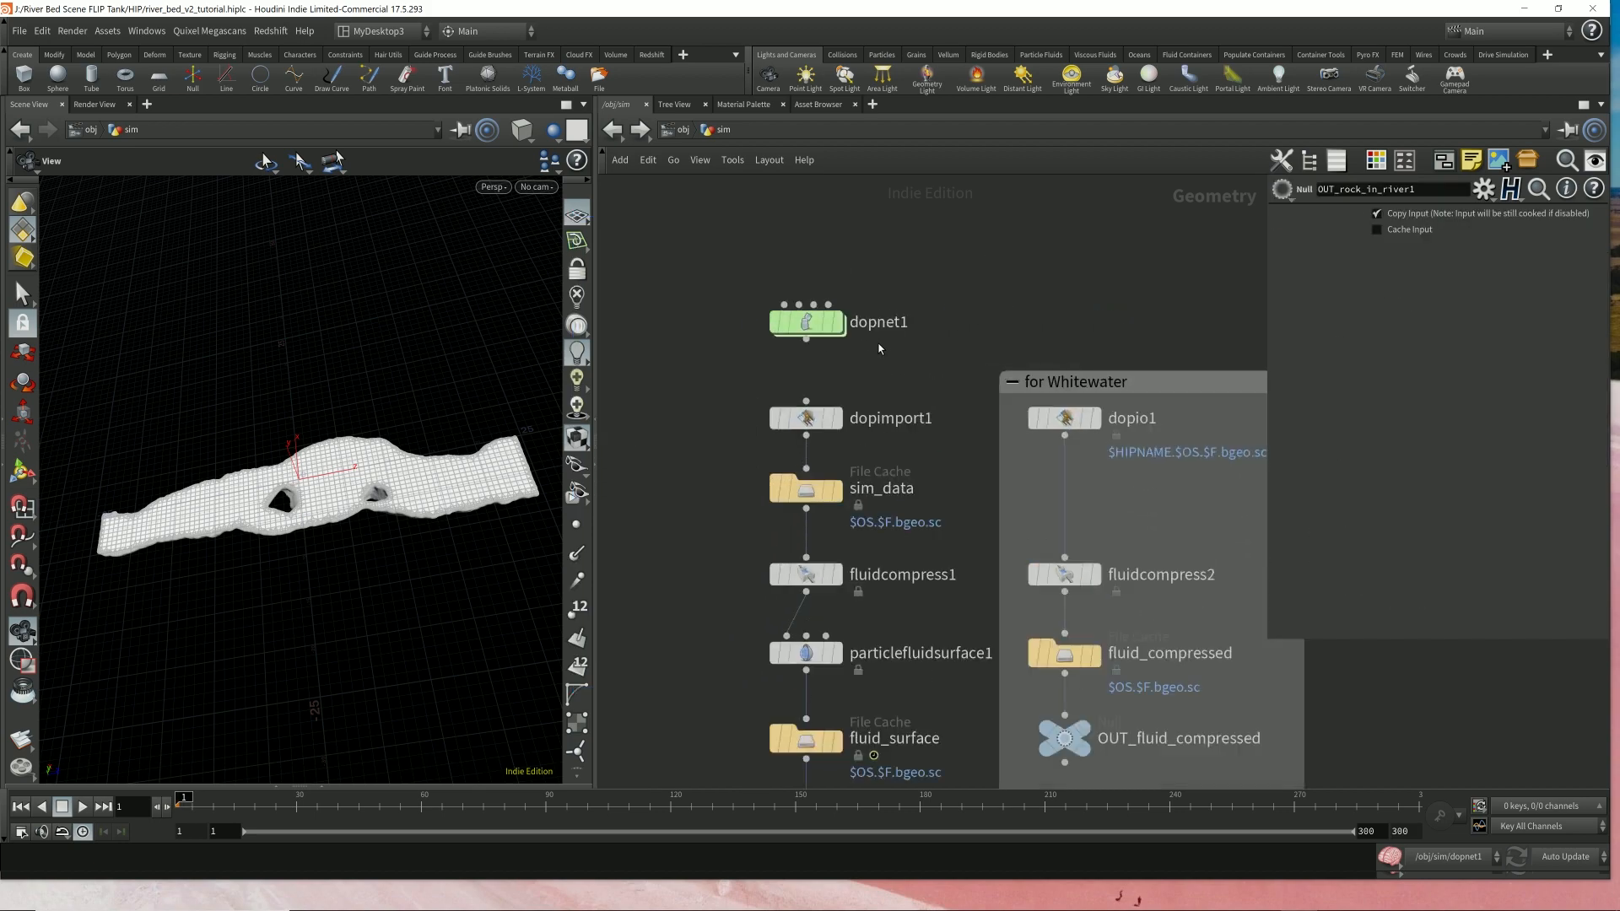
# - Open dopnet1, widen the parameter pane, and examine flipobject2's Input Type and SOP Path alongside the initial water
pyautogui.doubleClick(810, 328)
pyautogui.moveTo(778, 273); pyautogui.dragTo(981, 218)
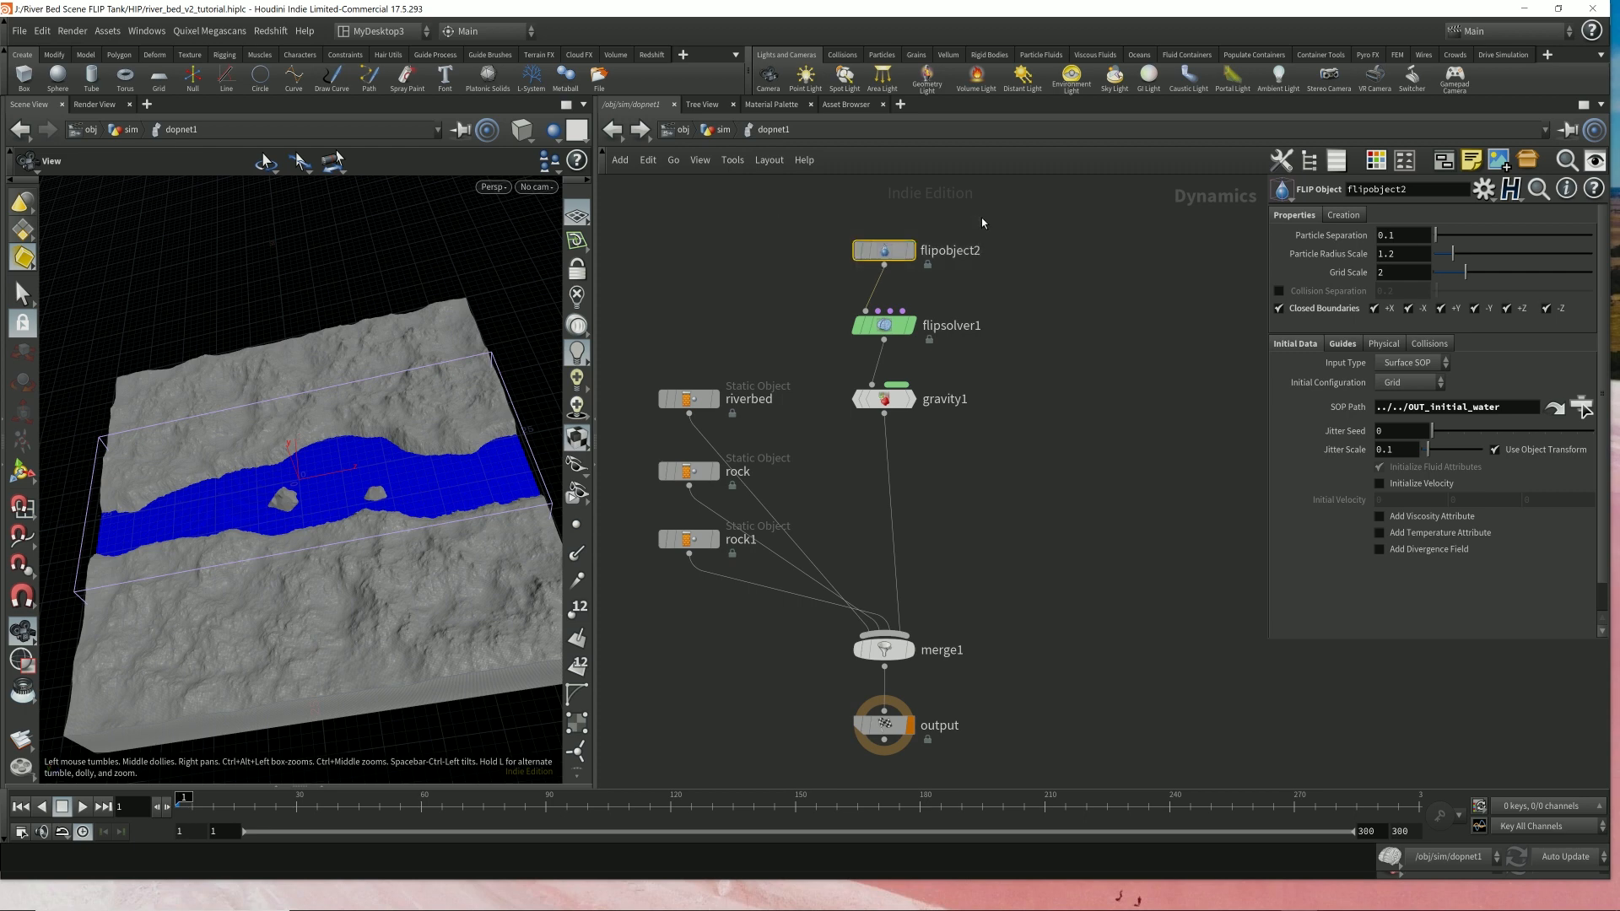
pyautogui.moveTo(1269, 643); pyautogui.dragTo(1089, 671)
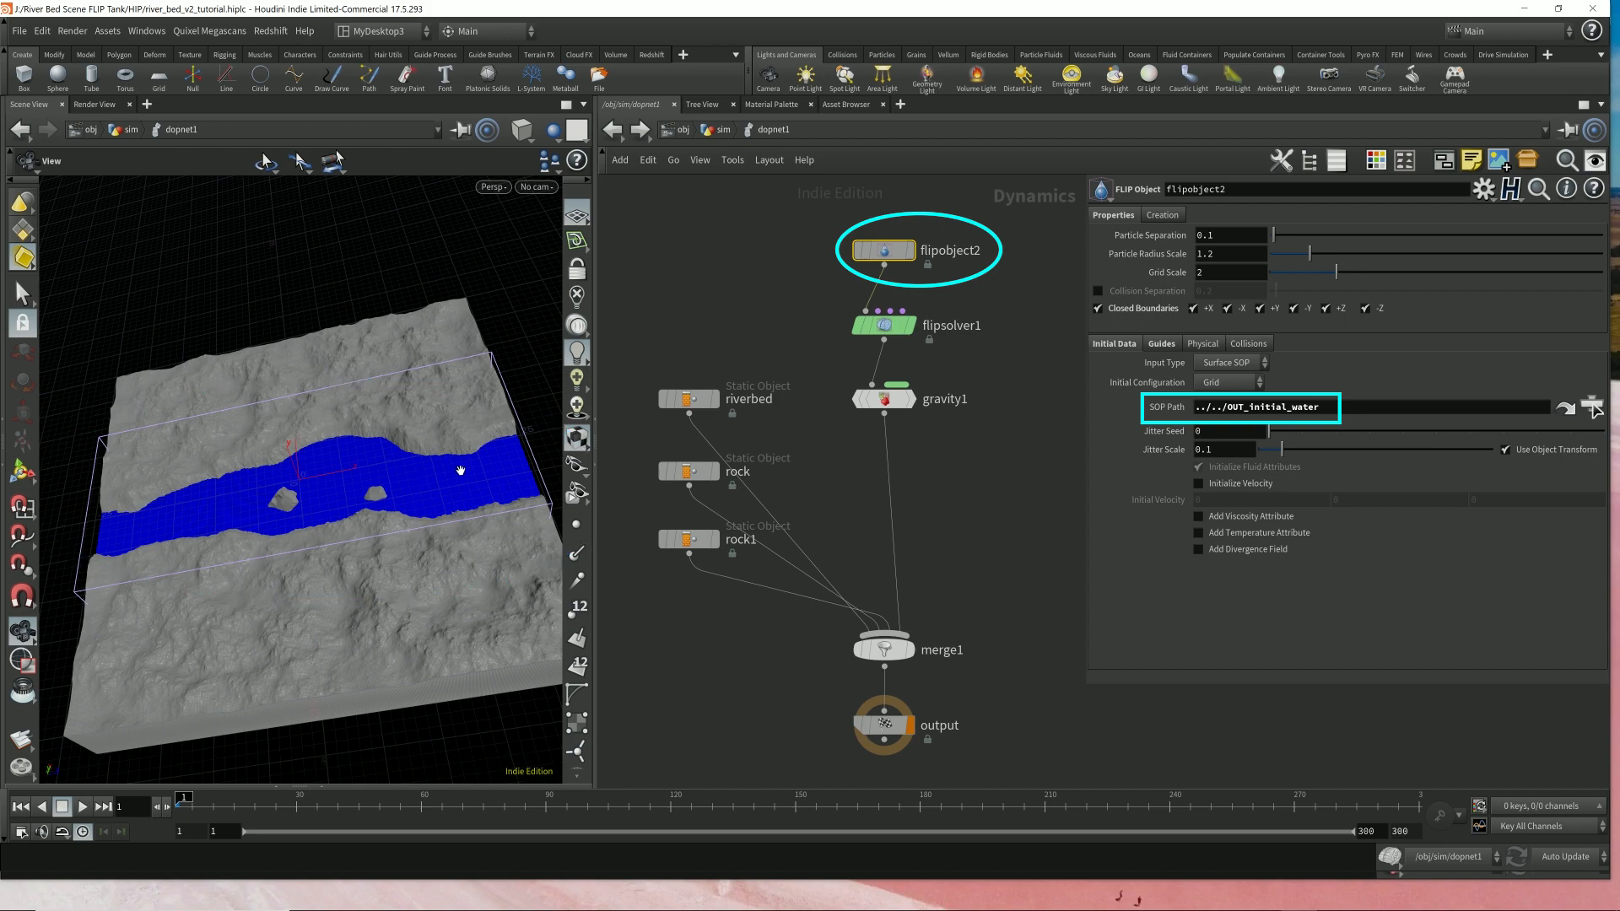
pyautogui.moveTo(341, 499); pyautogui.dragTo(349, 451)
pyautogui.moveTo(351, 499); pyautogui.dragTo(498, 488, button='right')
pyautogui.moveTo(355, 484); pyautogui.dragTo(356, 529)
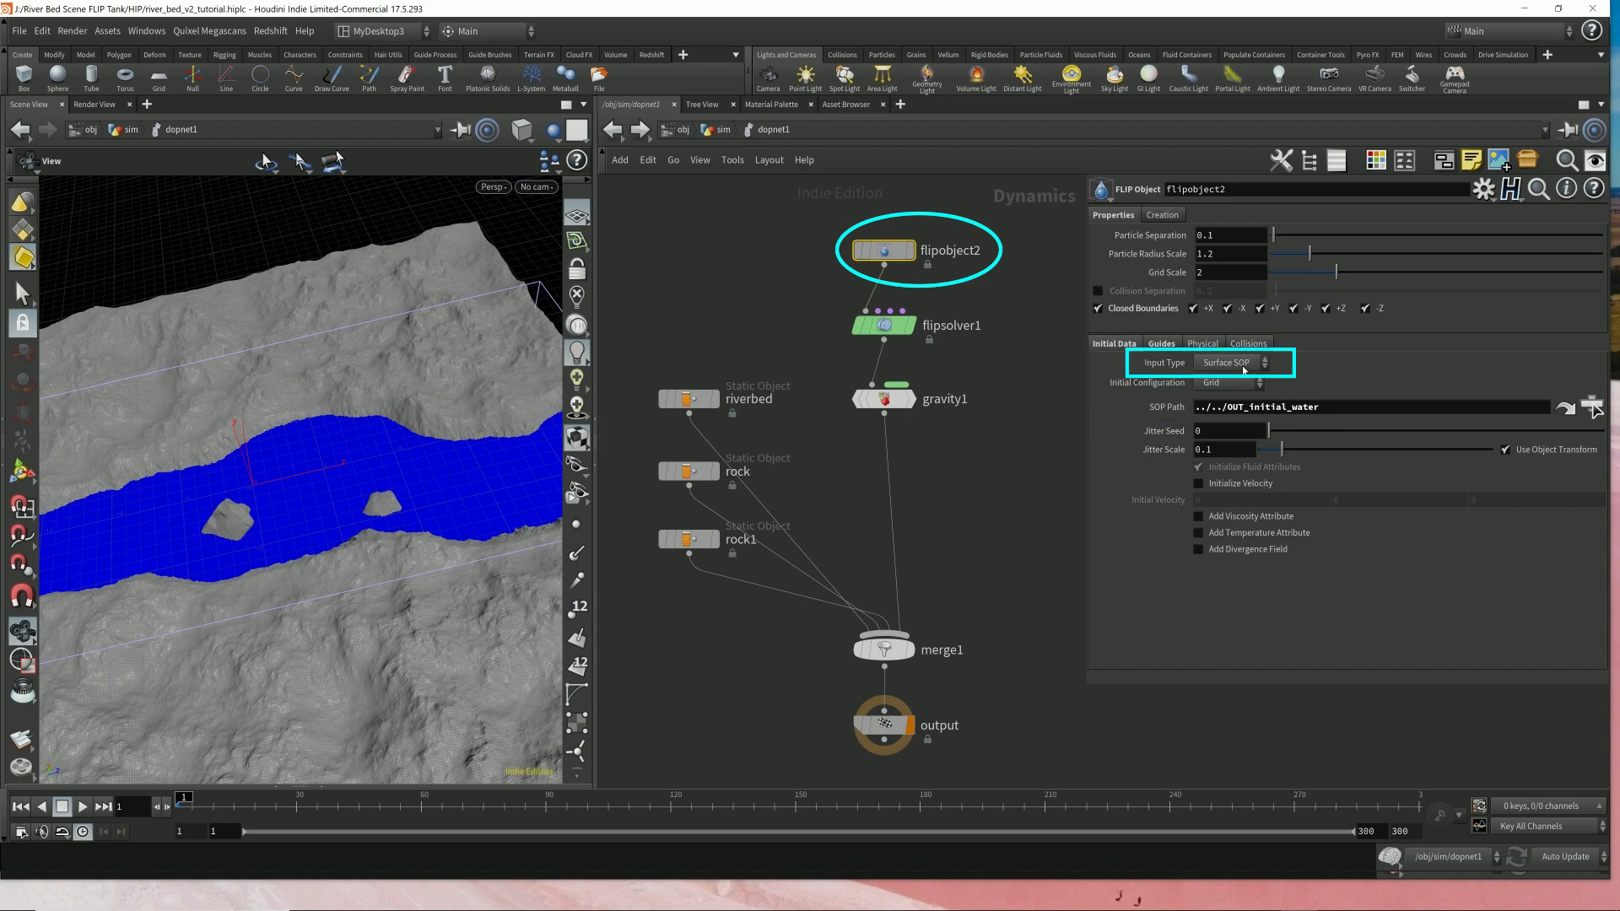
# - Show flipsolver1's volume limit settings and relate Use Waterline and Use Boundary Layer to the limit box around the river
pyautogui.click(883, 325)
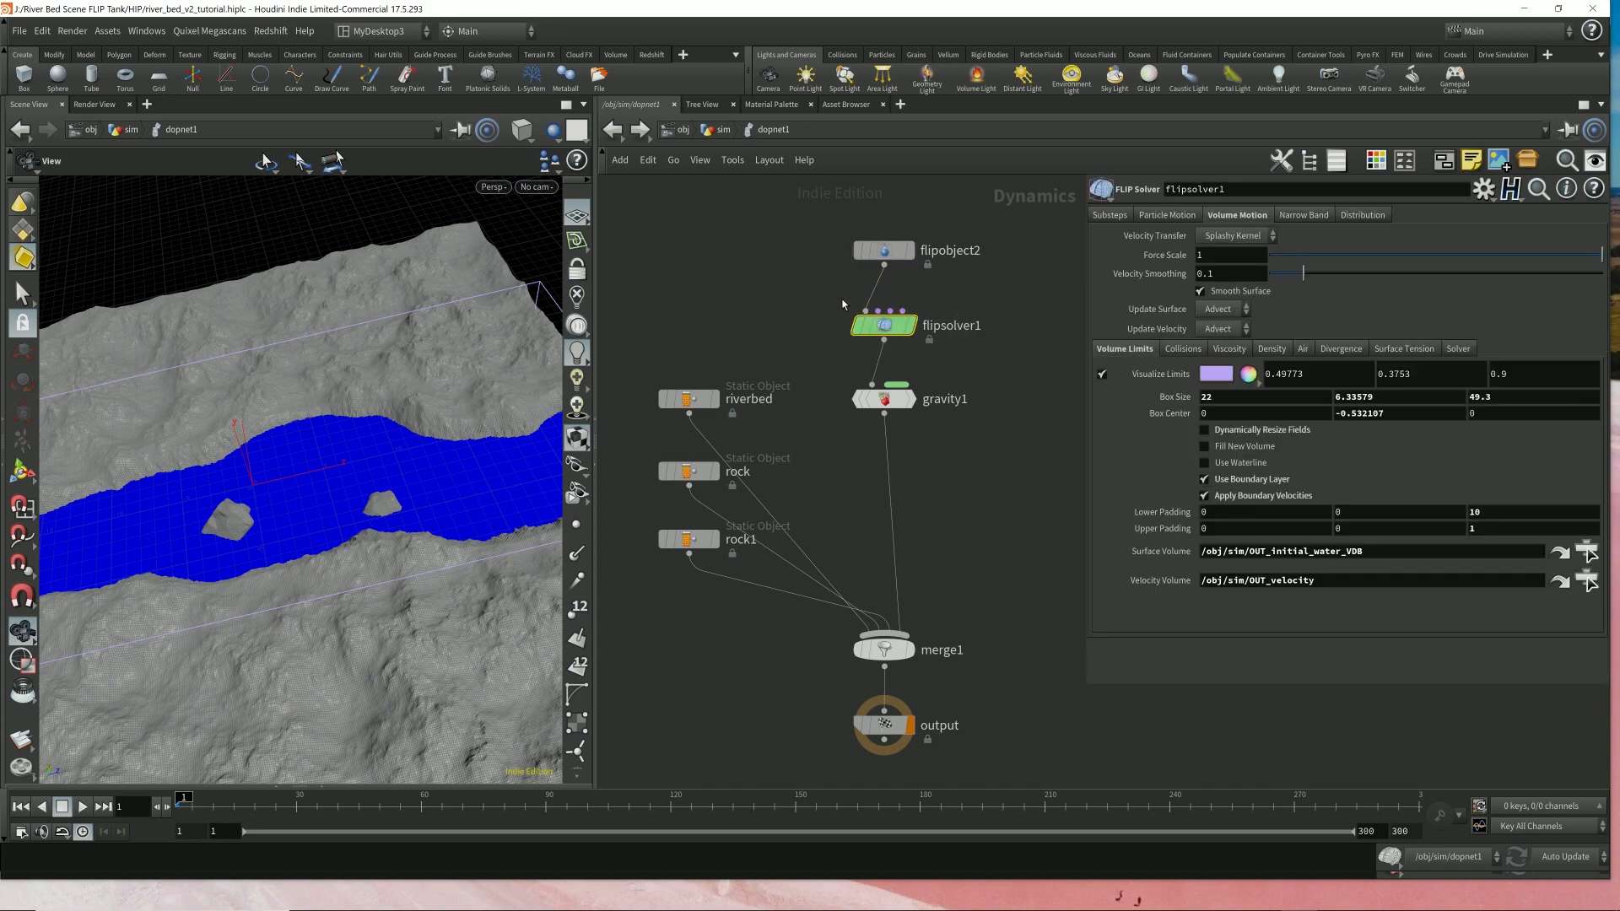
pyautogui.moveTo(376, 490)
pyautogui.mouseDown()
pyautogui.moveTo(379, 416)
pyautogui.moveTo(384, 472)
pyautogui.mouseUp()
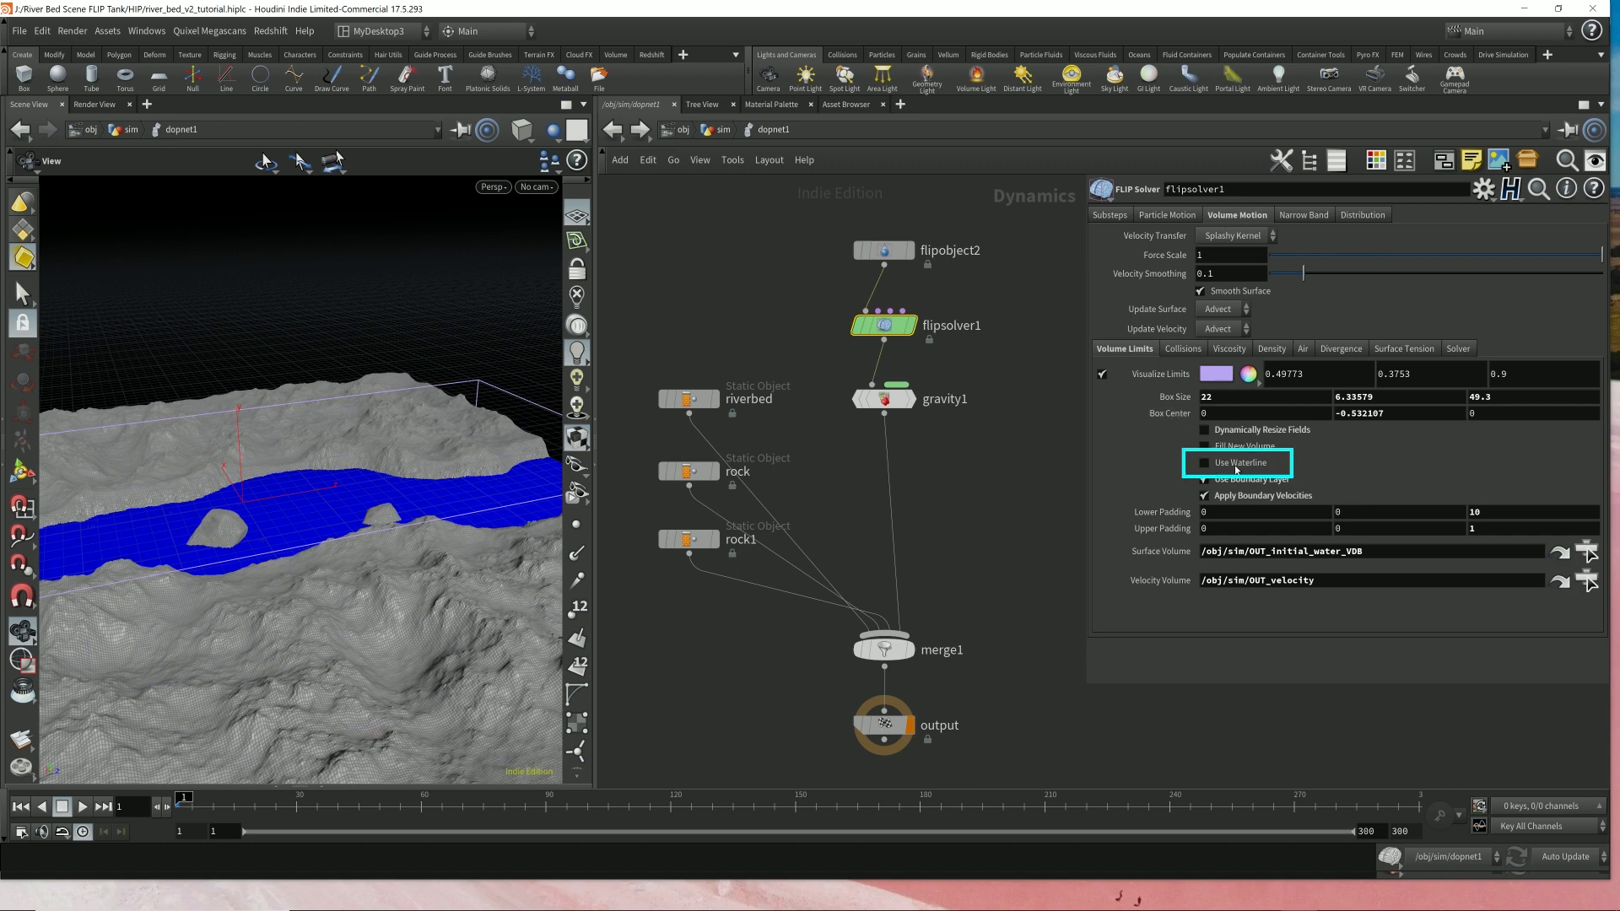
pyautogui.moveTo(1237, 470)
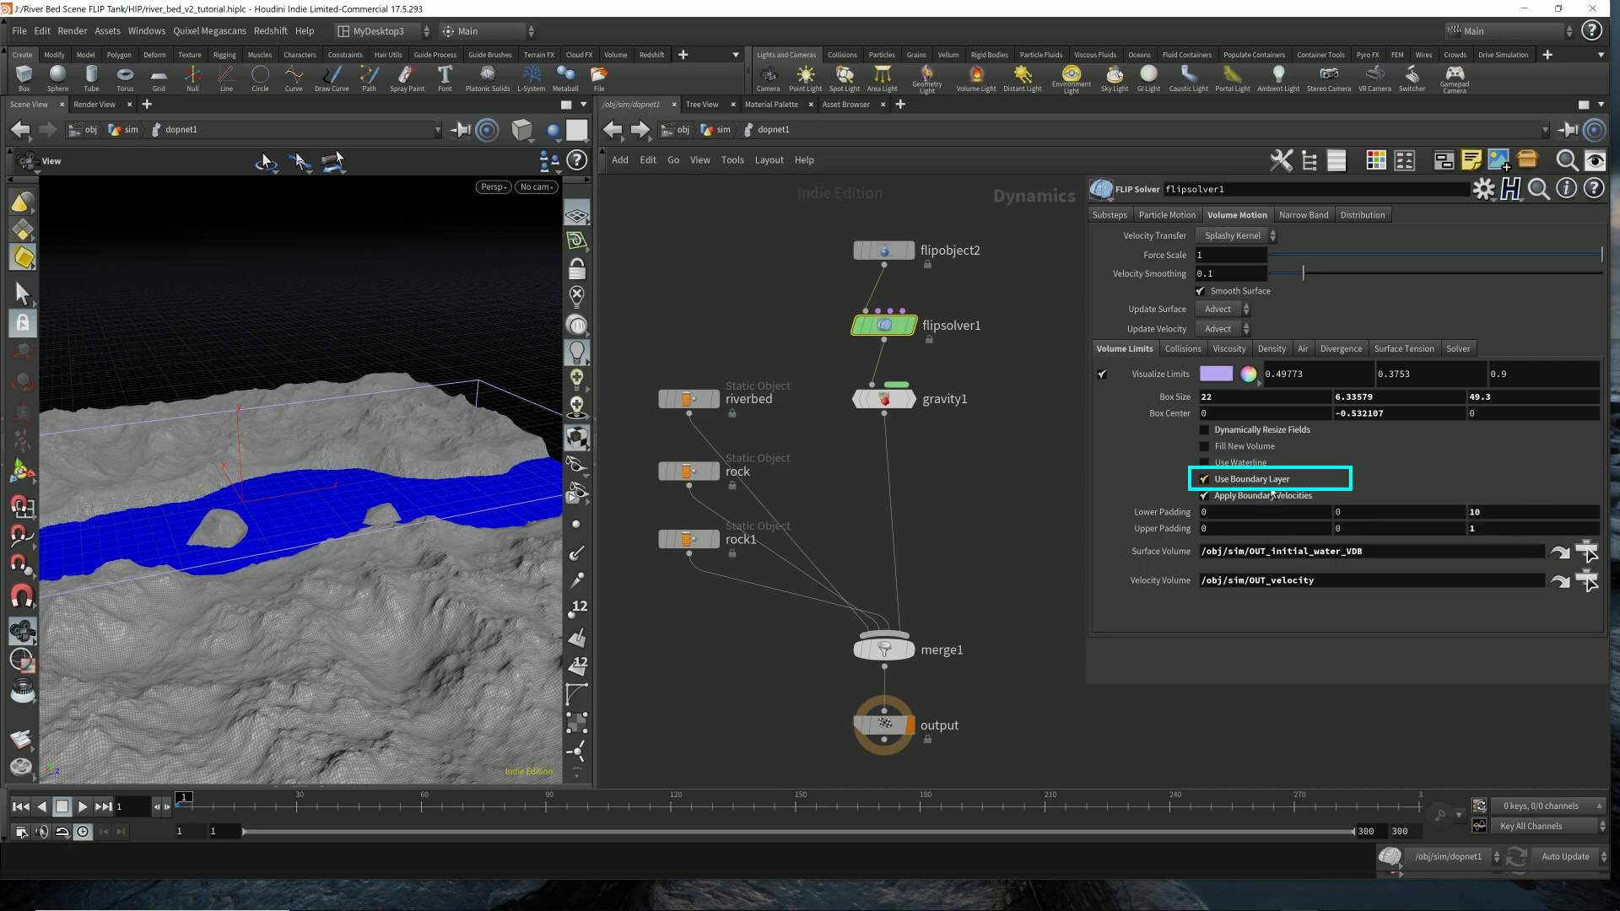
pyautogui.moveTo(1273, 493)
pyautogui.moveTo(423, 507); pyautogui.dragTo(463, 377)
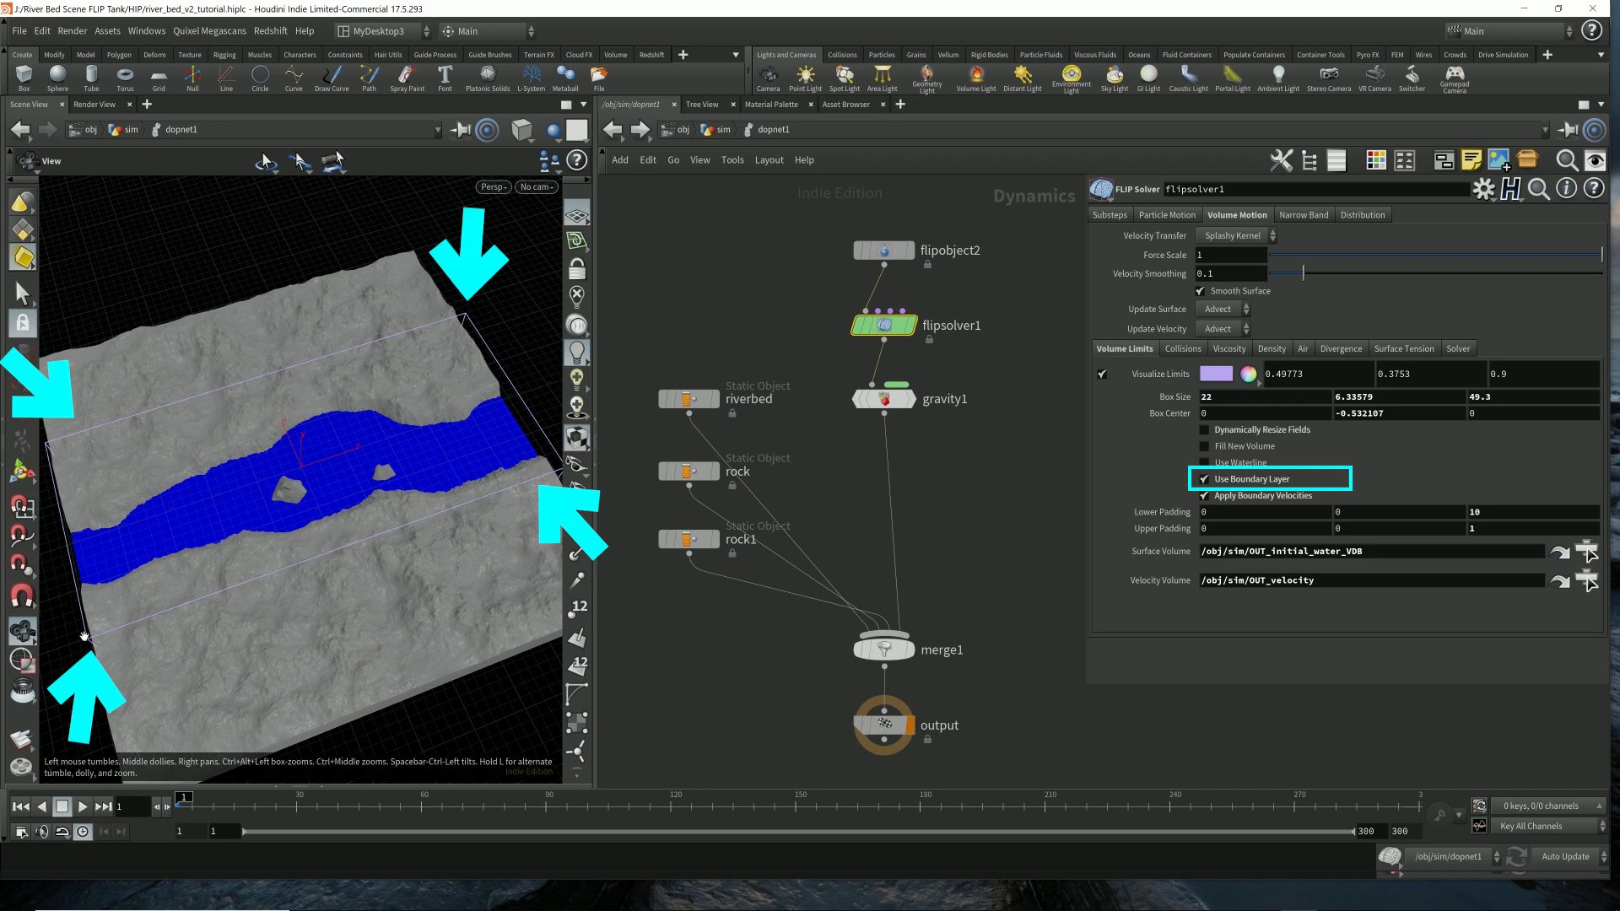
pyautogui.moveTo(435, 428); pyautogui.dragTo(447, 395)
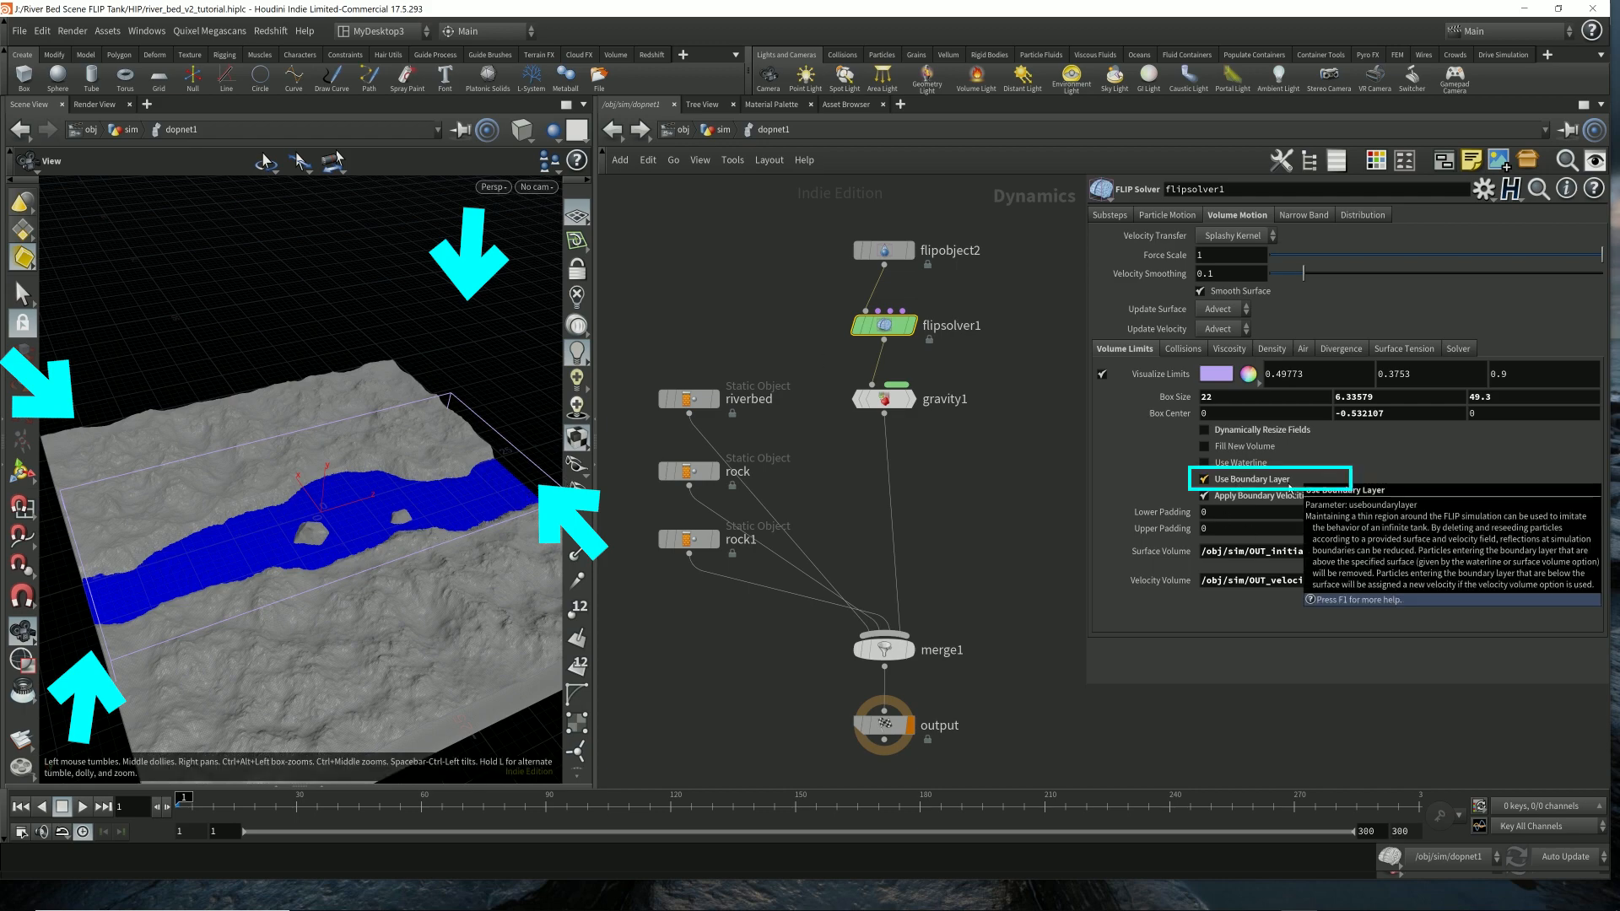
# - Undo the last parameter change and inspect where the volume limit box surrounds the river from above
pyautogui.hotkey('ctrl', 'z')
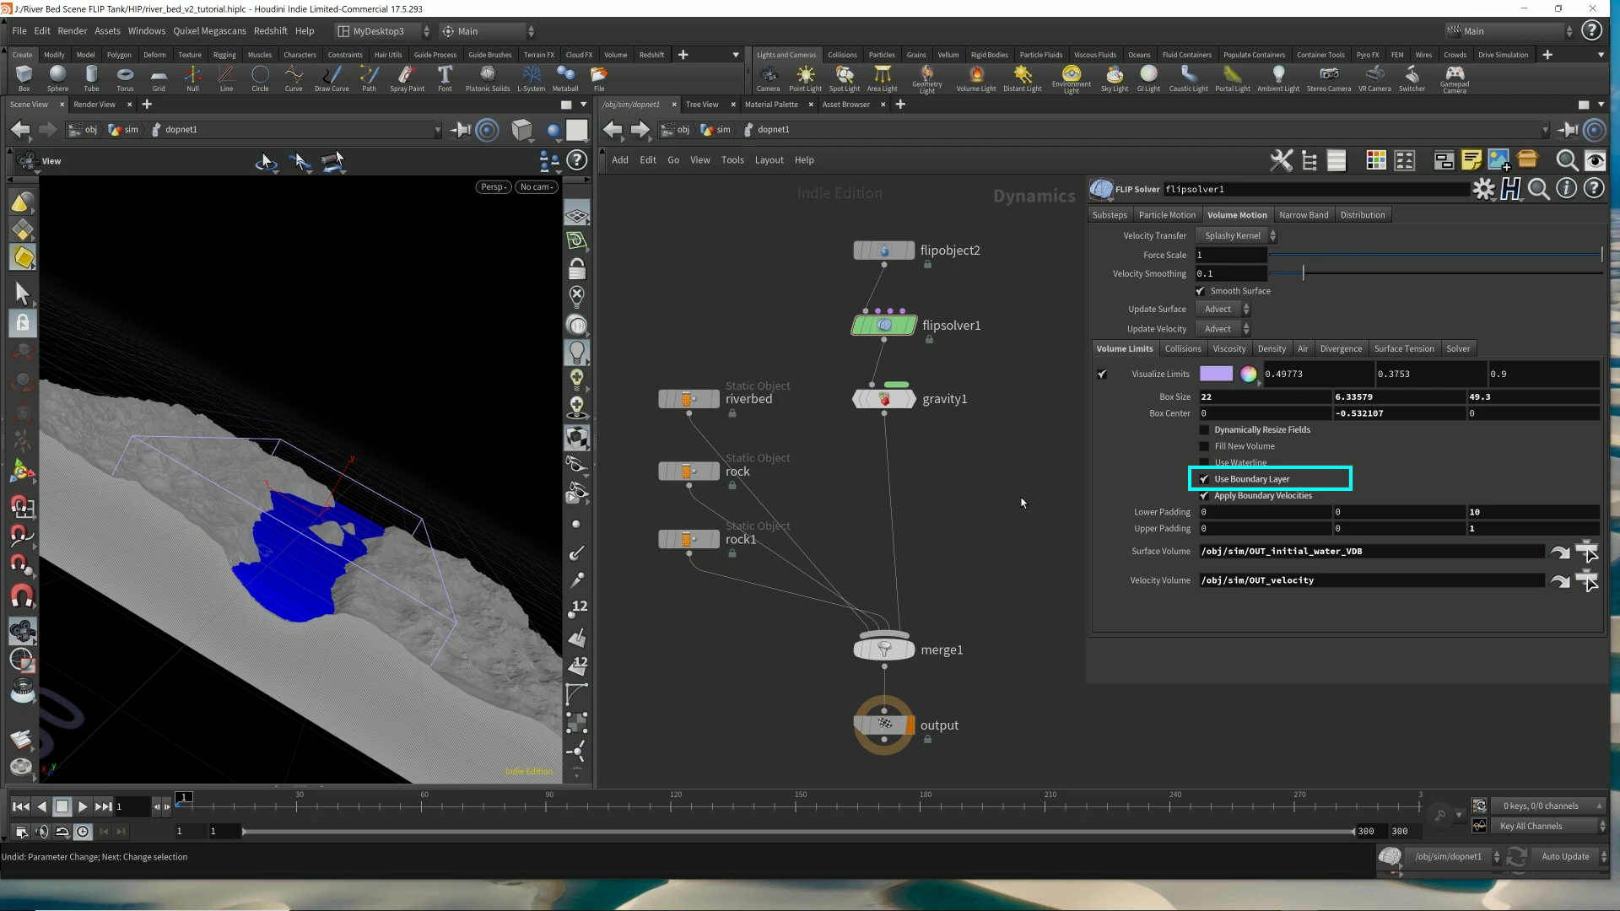
pyautogui.moveTo(426, 388); pyautogui.dragTo(399, 519)
pyautogui.moveTo(398, 519); pyautogui.dragTo(410, 479, button='right')
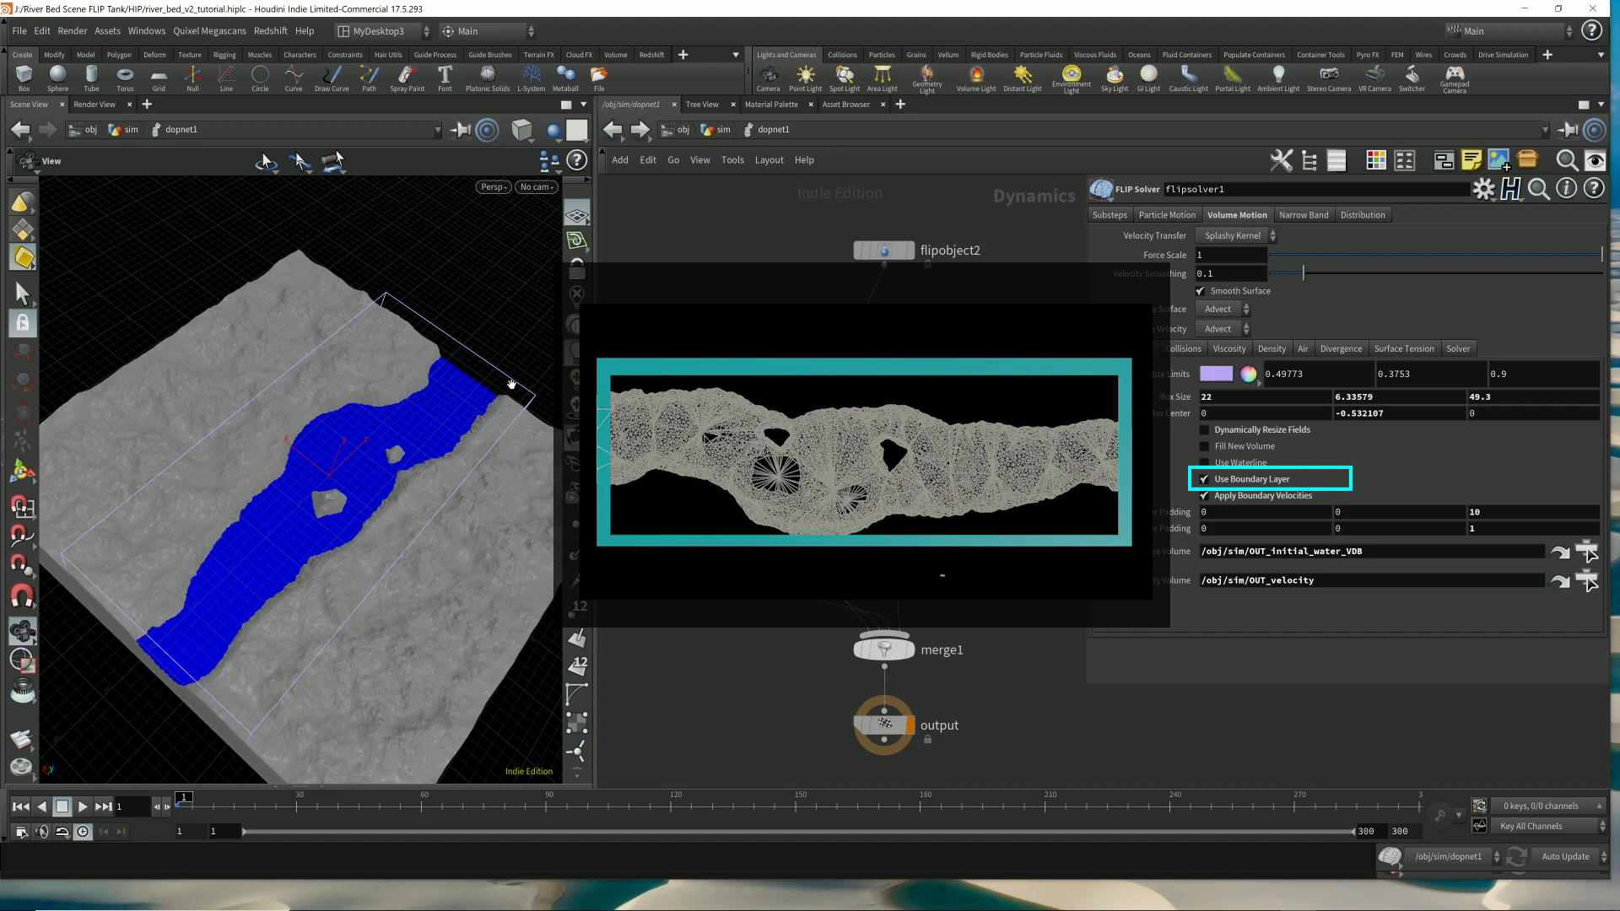
# - Clear flipsolver1's Surface Volume and Velocity Volume paths and enable Use Waterline
pyautogui.tripleClick(1400, 553)
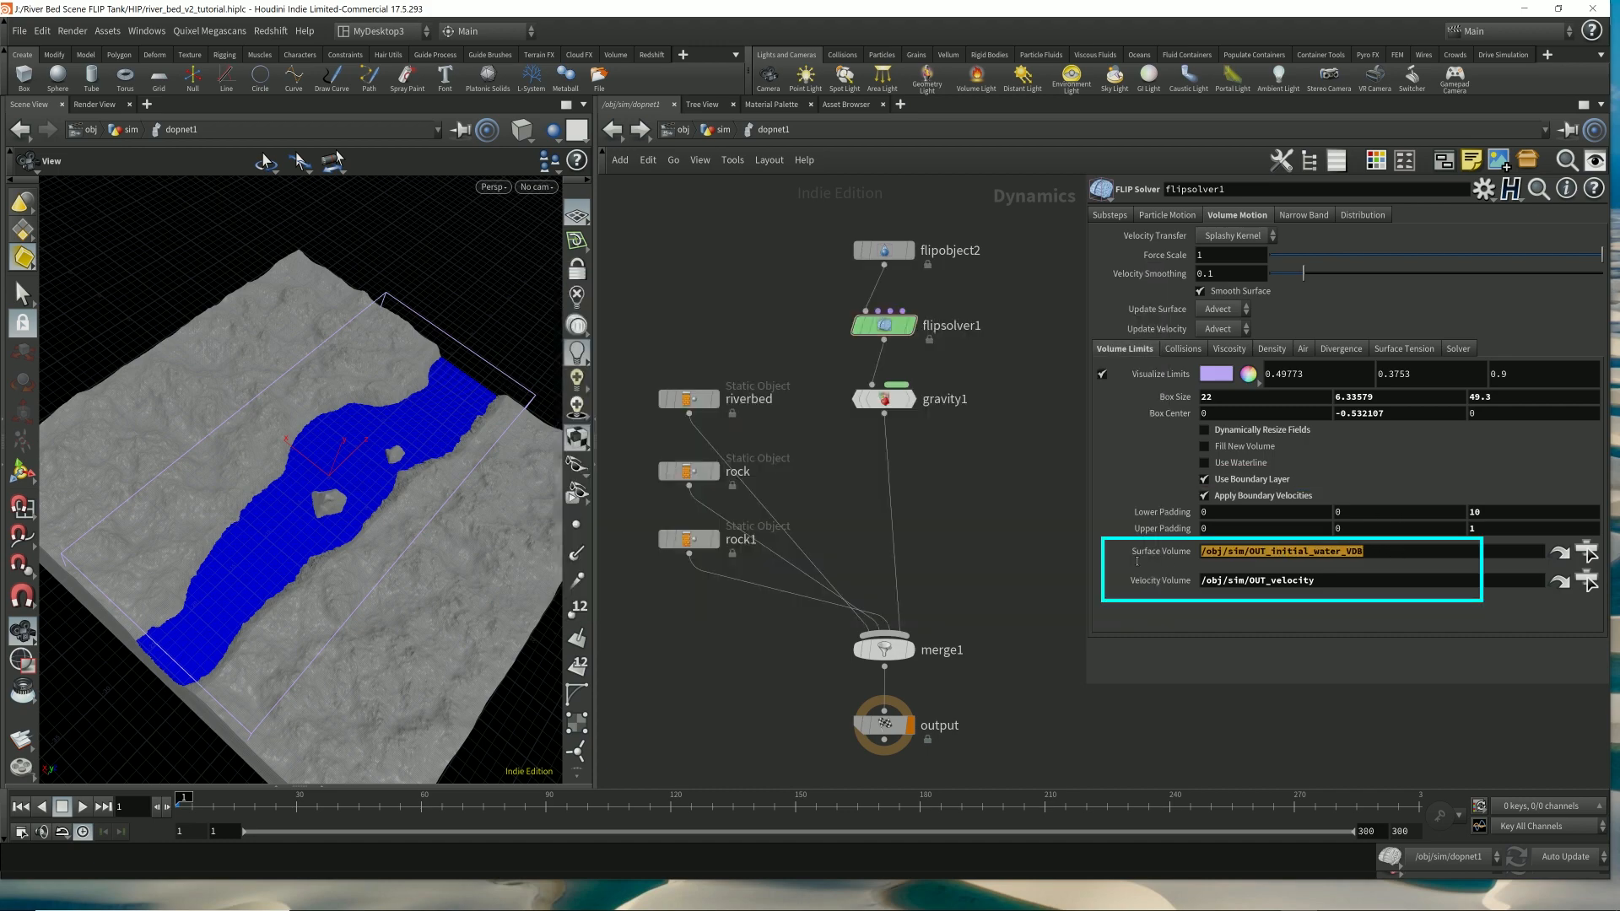
pyautogui.press('BackSpace')
pyautogui.tripleClick(1322, 580)
pyautogui.press('BackSpace')
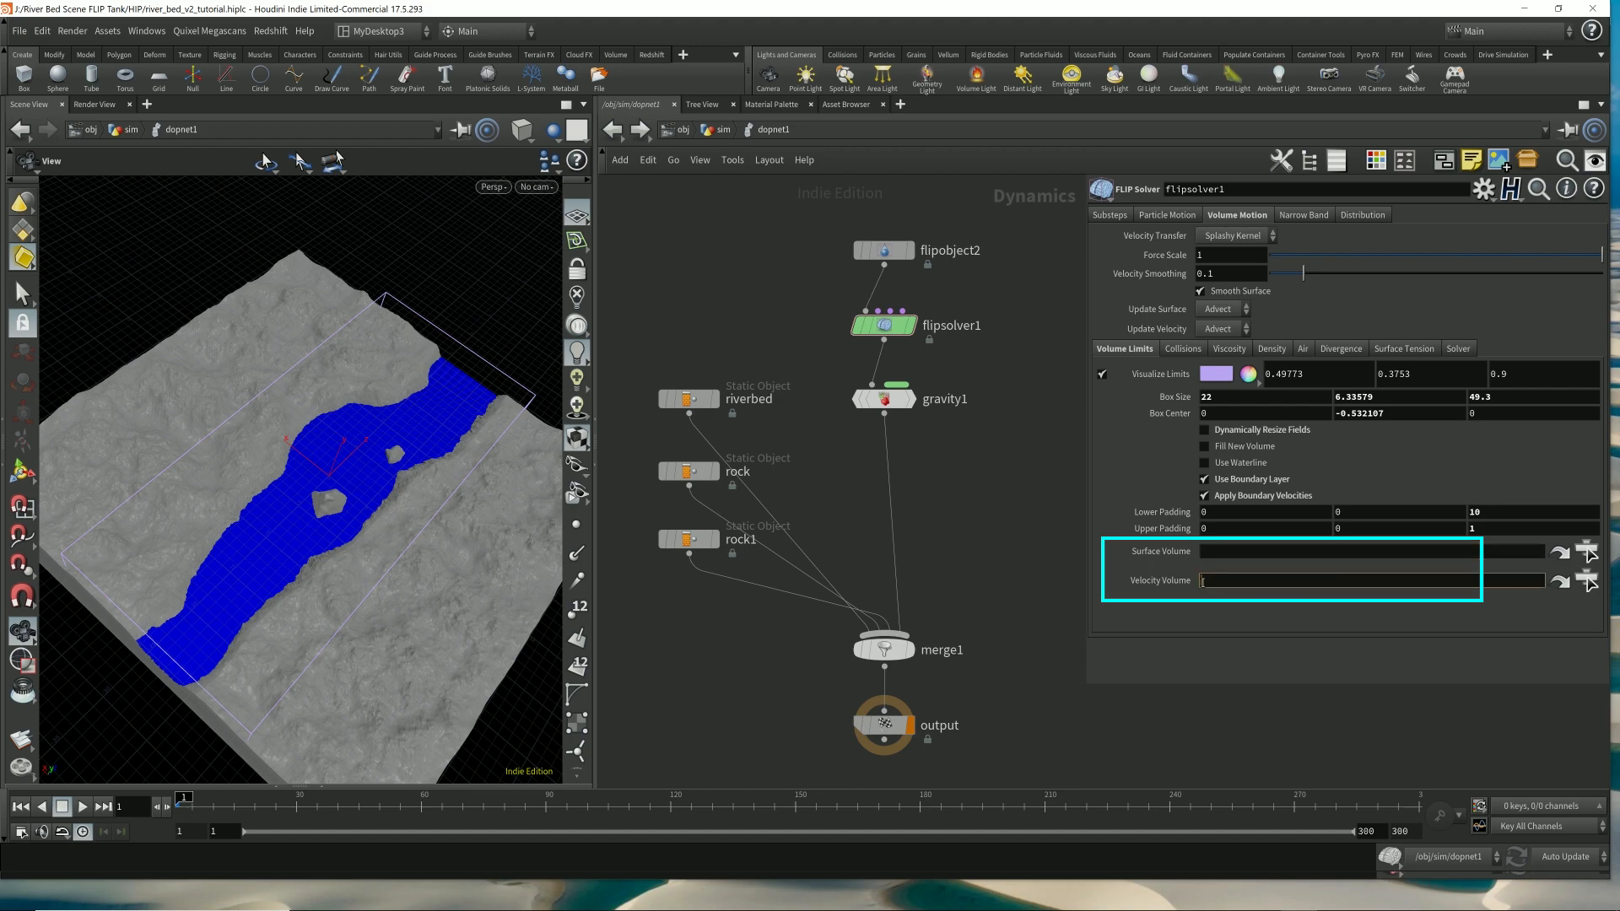
pyautogui.click(1204, 462)
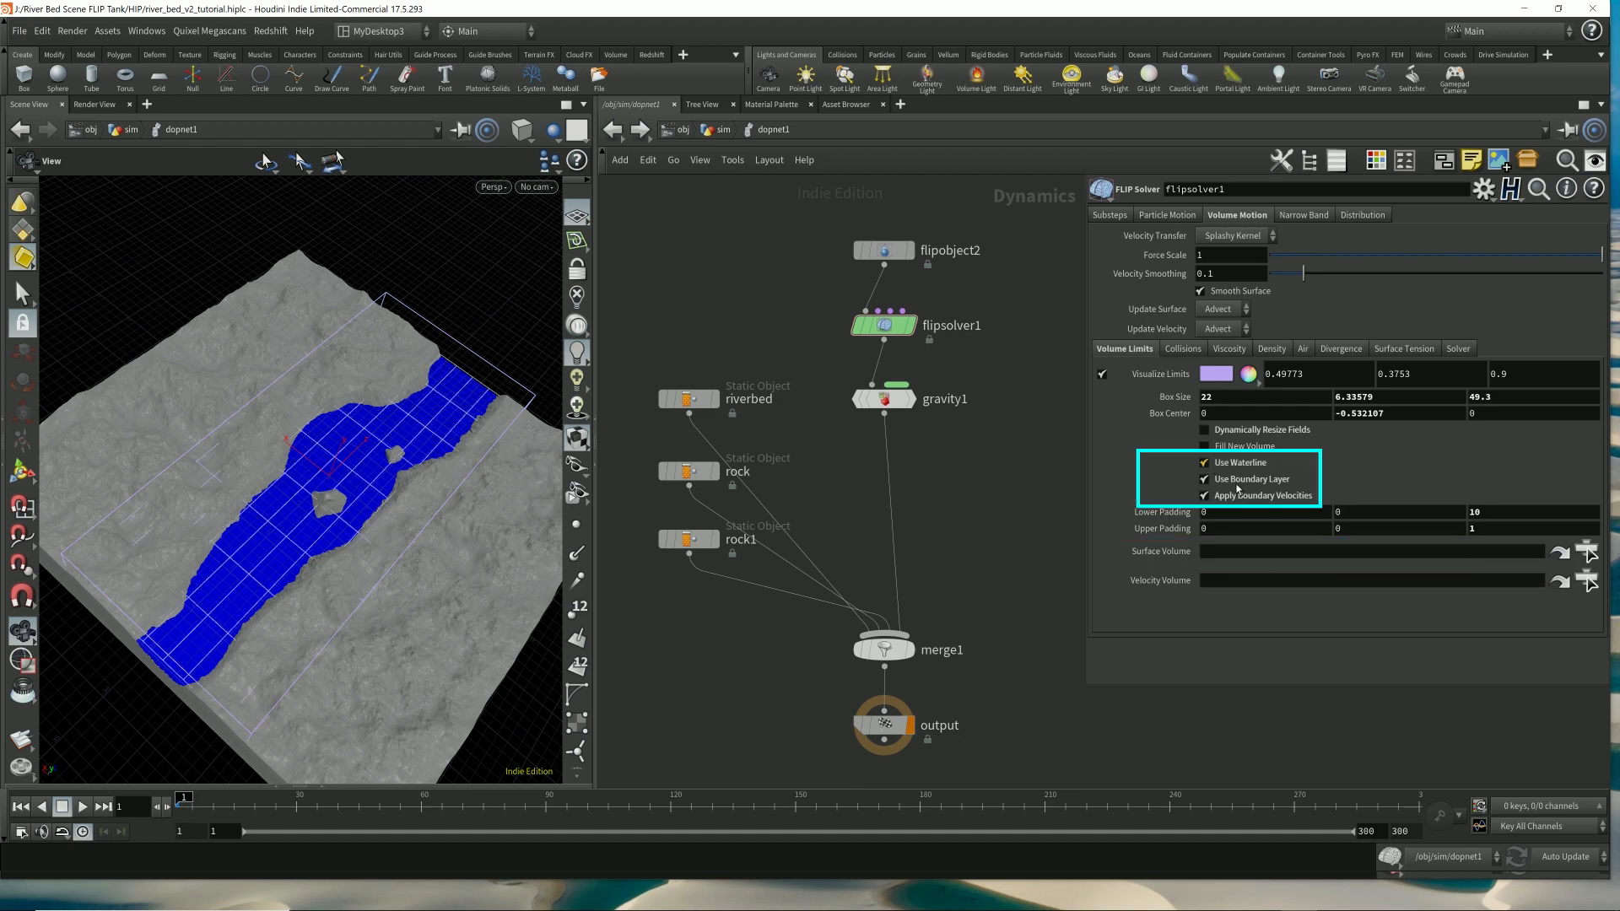
# - Inspect the waterline plane at the far edge of the volume limit box and the river's cut end
pyautogui.moveTo(381, 448); pyautogui.dragTo(446, 518)
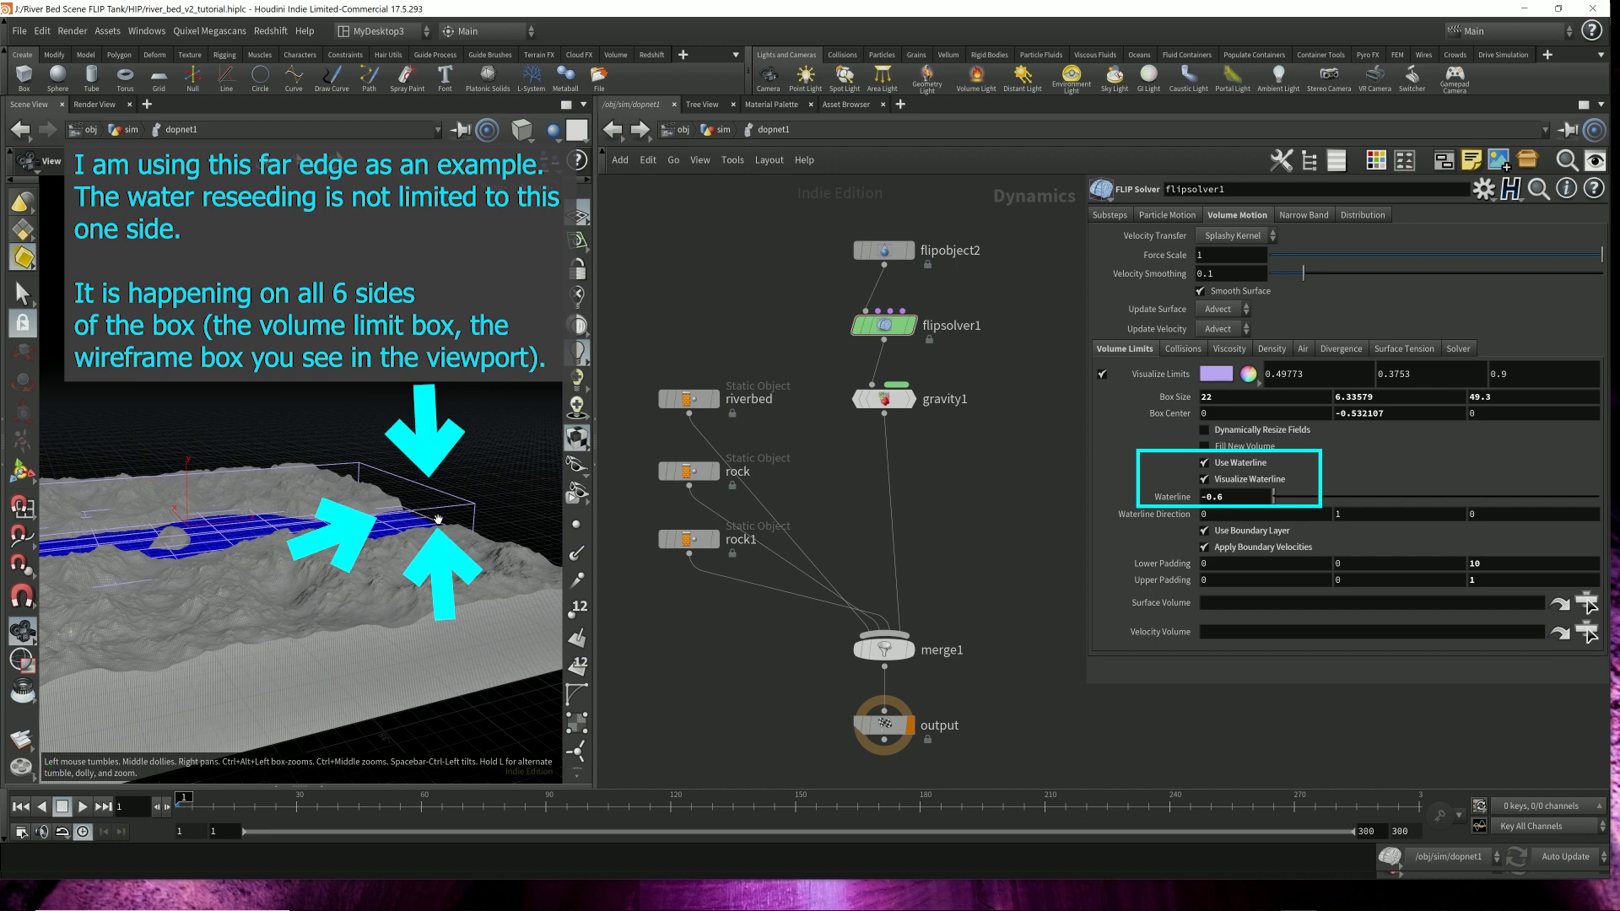
pyautogui.moveTo(437, 519); pyautogui.dragTo(473, 537)
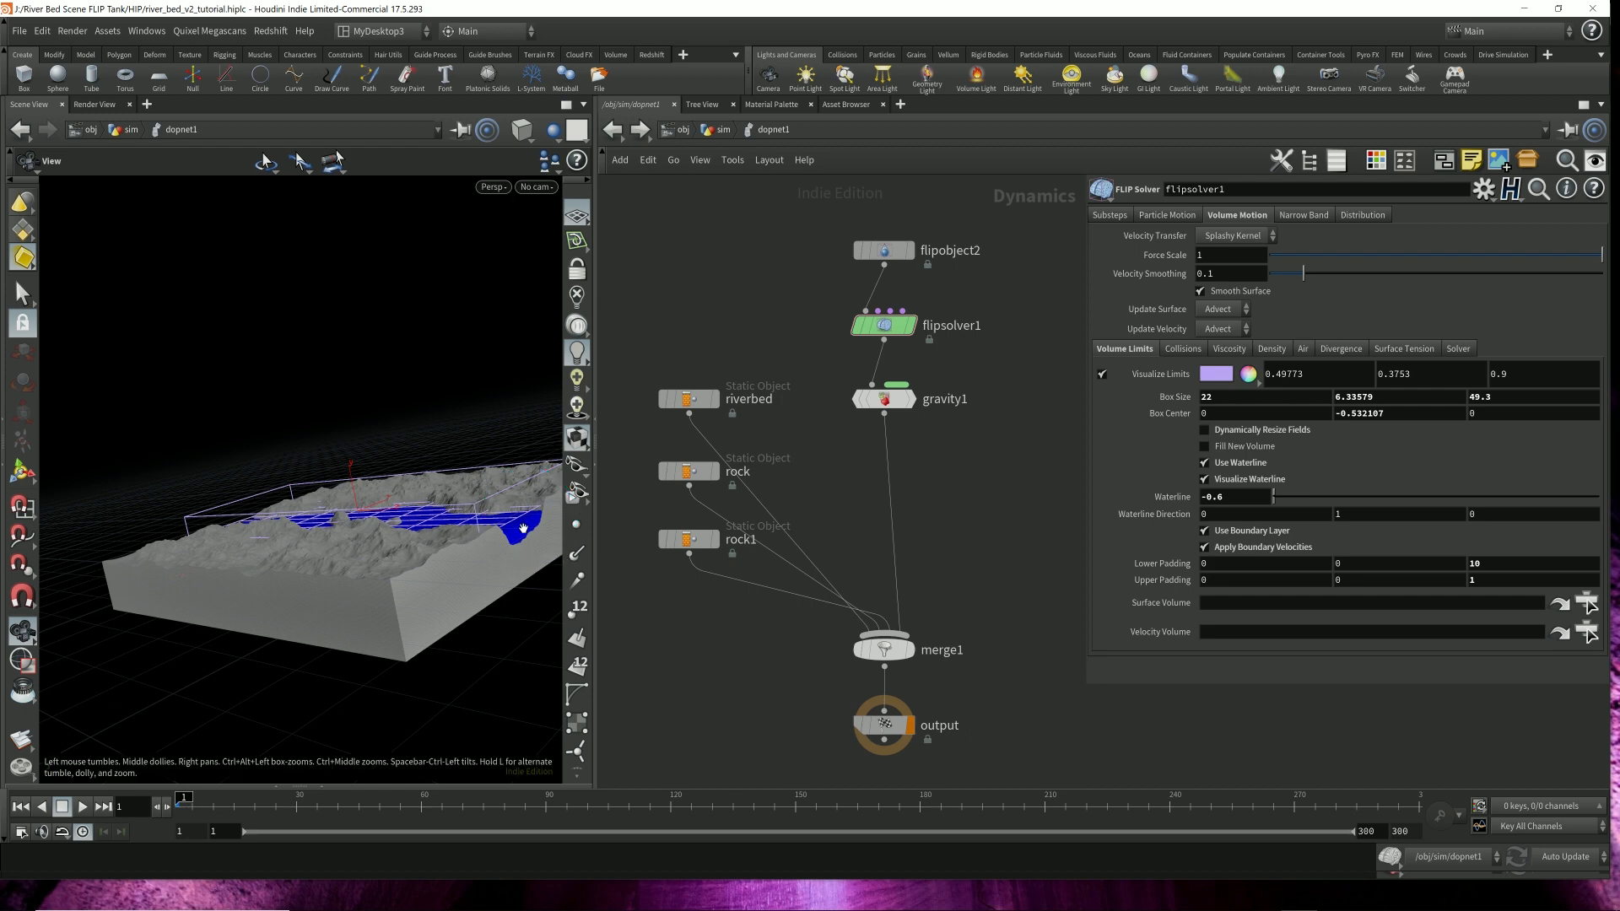
pyautogui.scroll(5, 525, 545)
pyautogui.moveTo(533, 518); pyautogui.dragTo(404, 524, button='right')
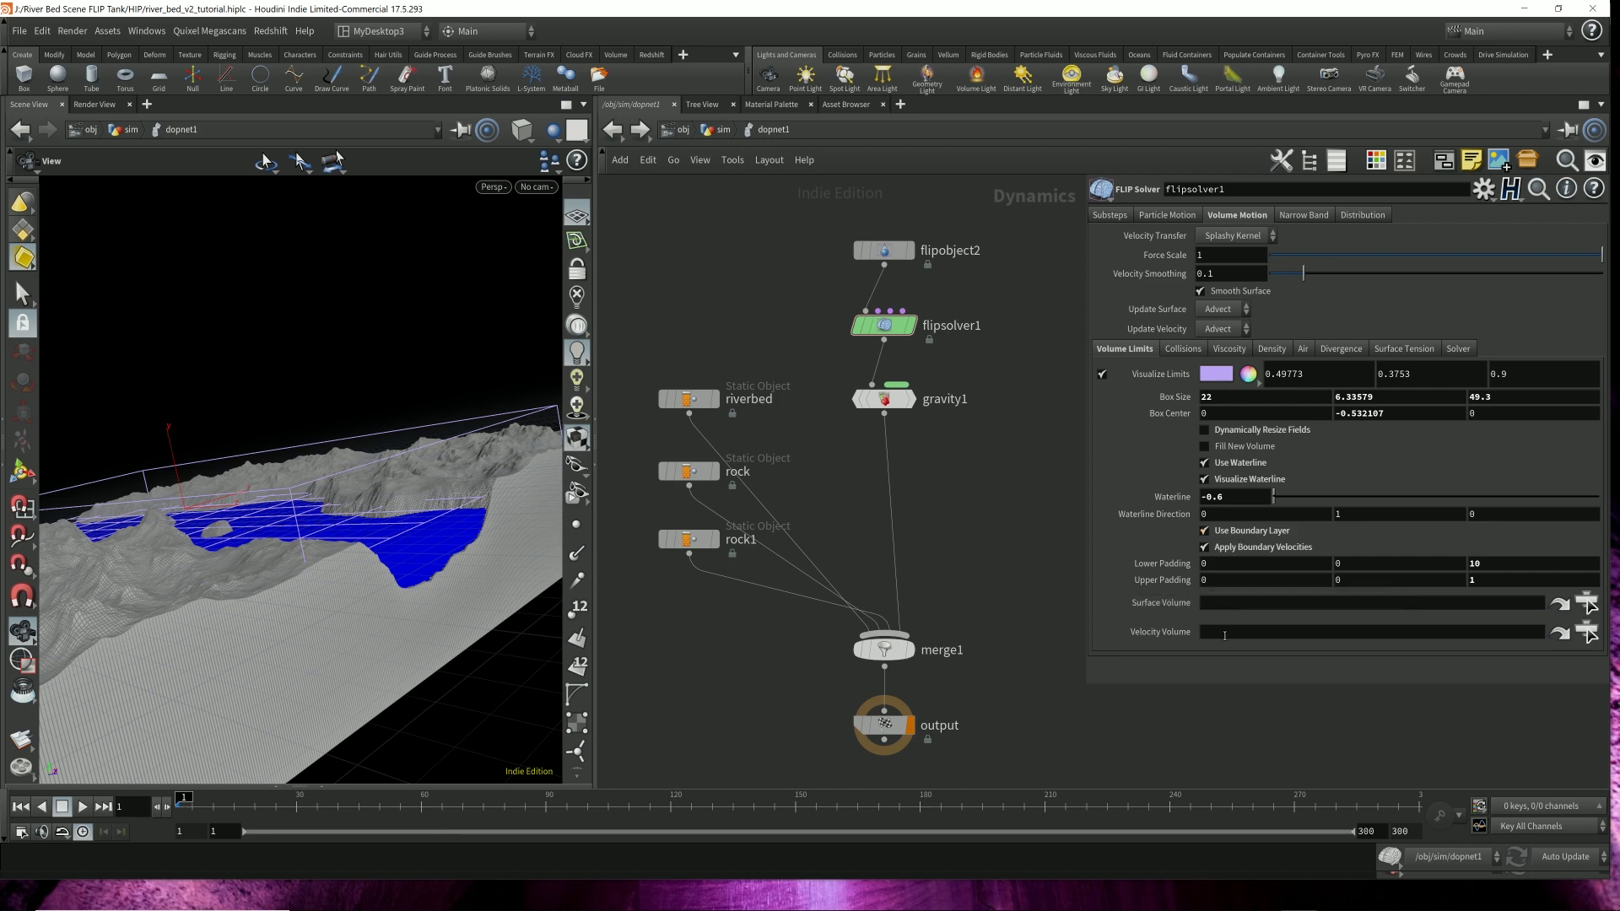
# - Disable Use Waterline and undo the clearing of the Surface Volume and Velocity Volume paths
pyautogui.click(1205, 463)
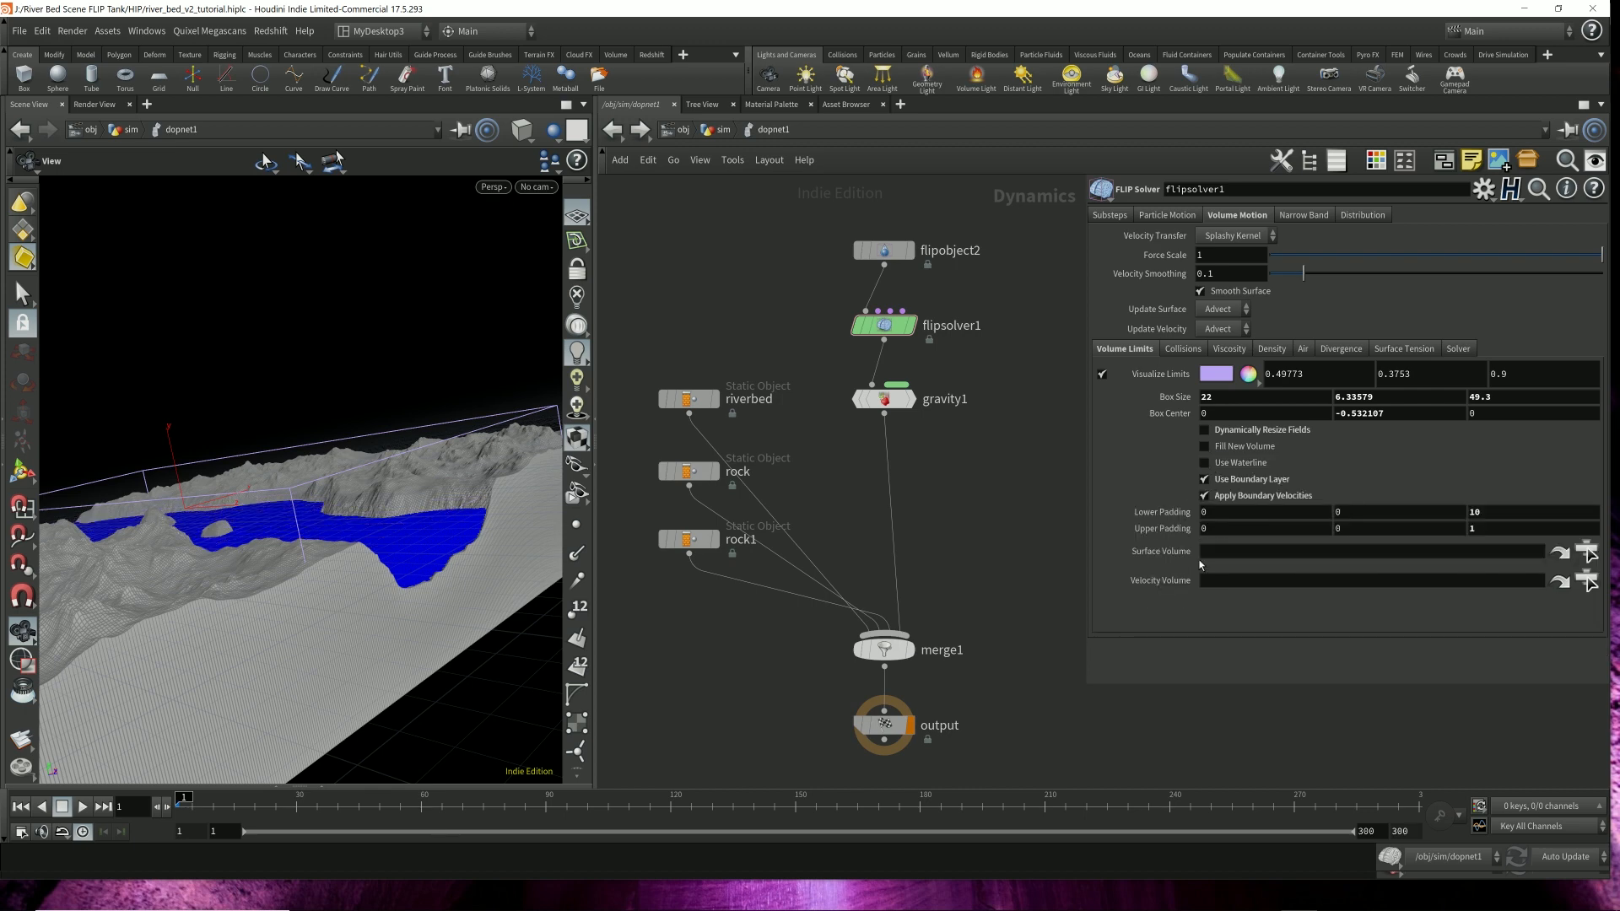
pyautogui.hotkey('ctrl', 'z')
pyautogui.hotkey('ctrl', 'z')
pyautogui.hotkey('ctrl', 'z')
pyautogui.hotkey('ctrl', 'z')
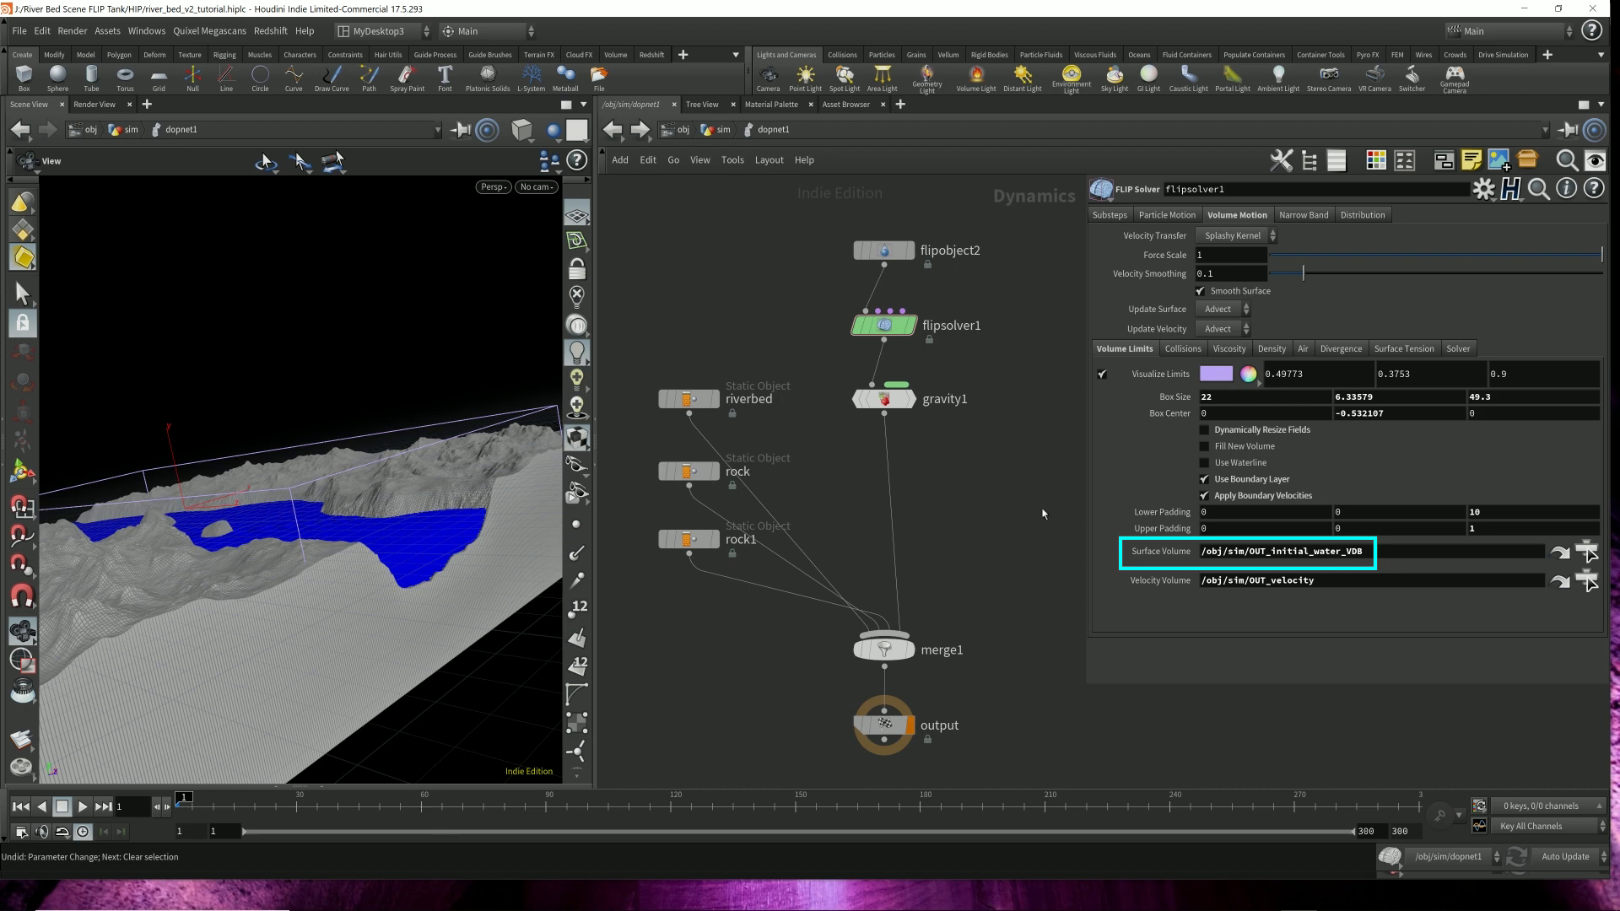
# - Jump to the solver's Surface Volume source node, then open the water network and inspect the riverbed_polygon mesh
pyautogui.click(1508, 554)
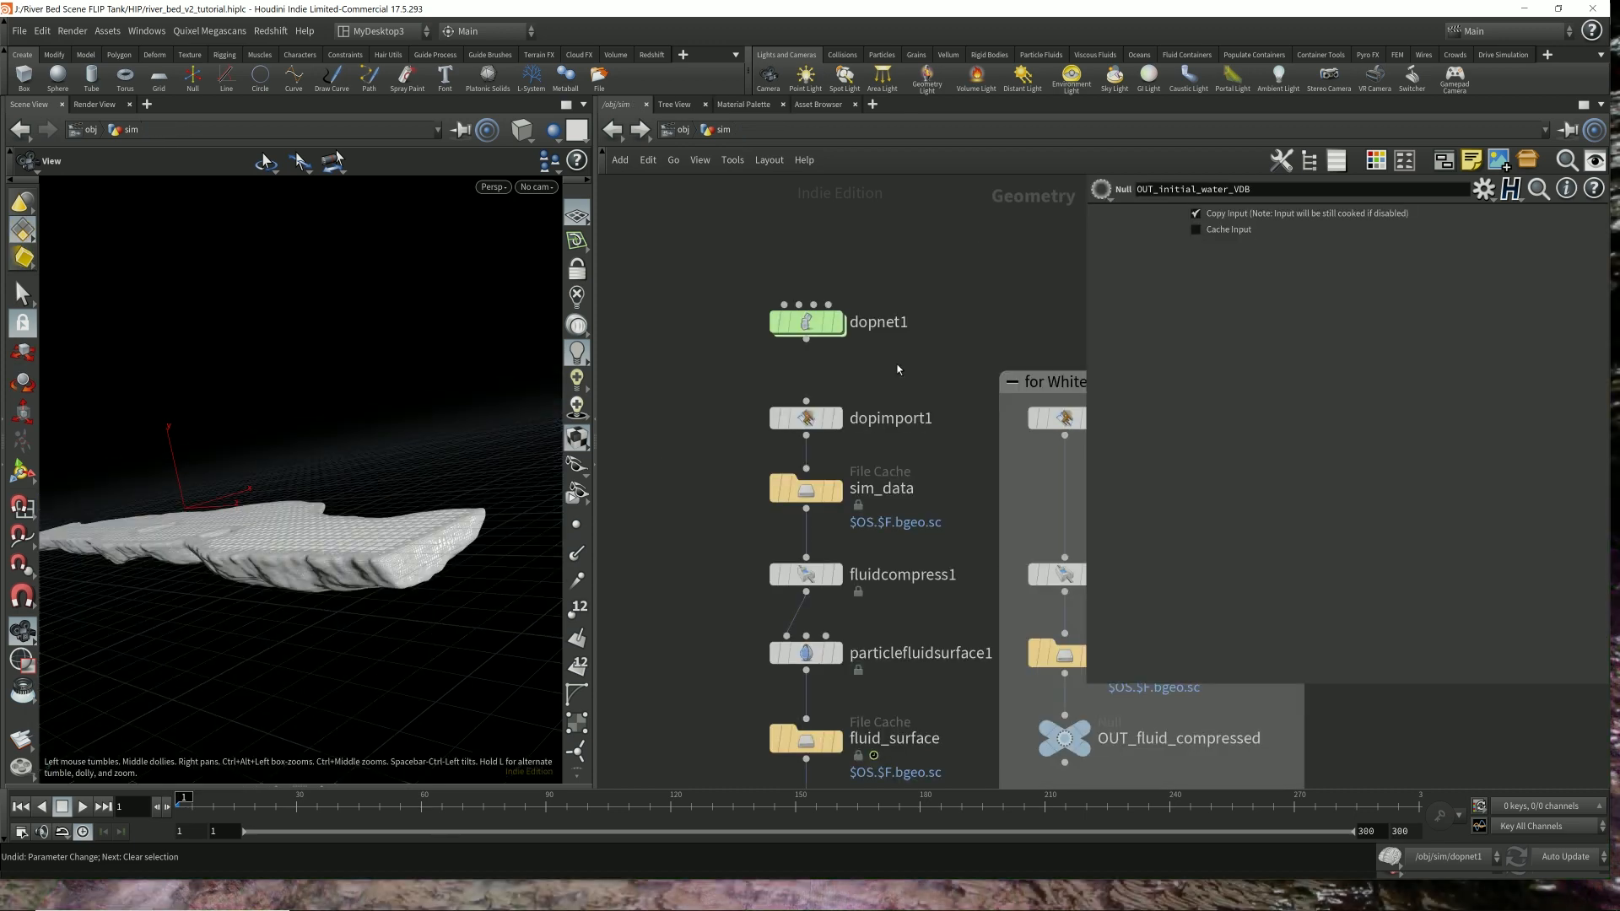
pyautogui.click(678, 129)
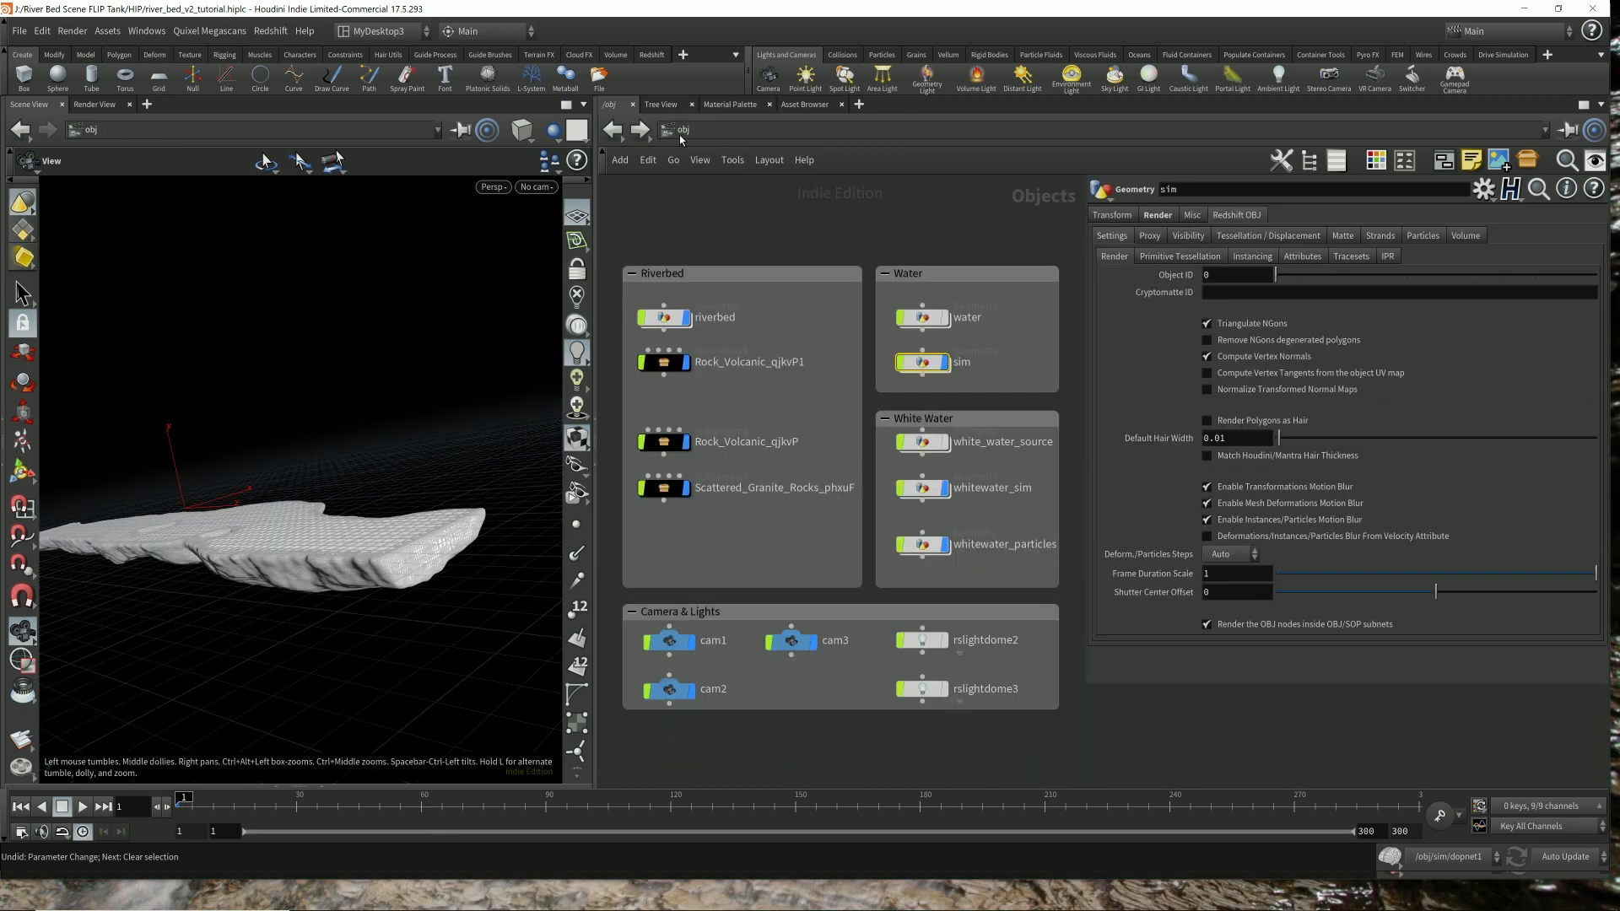
pyautogui.click(924, 317)
pyautogui.doubleClick(924, 317)
pyautogui.moveTo(1008, 477); pyautogui.dragTo(815, 457, button='middle')
pyautogui.click(716, 501)
pyautogui.moveTo(366, 413)
pyautogui.mouseDown()
pyautogui.moveTo(371, 491)
pyautogui.moveTo(306, 492)
pyautogui.moveTo(373, 532)
pyautogui.moveTo(362, 514)
pyautogui.moveTo(424, 526)
pyautogui.mouseUp()
pyautogui.scroll(3, 371, 491)
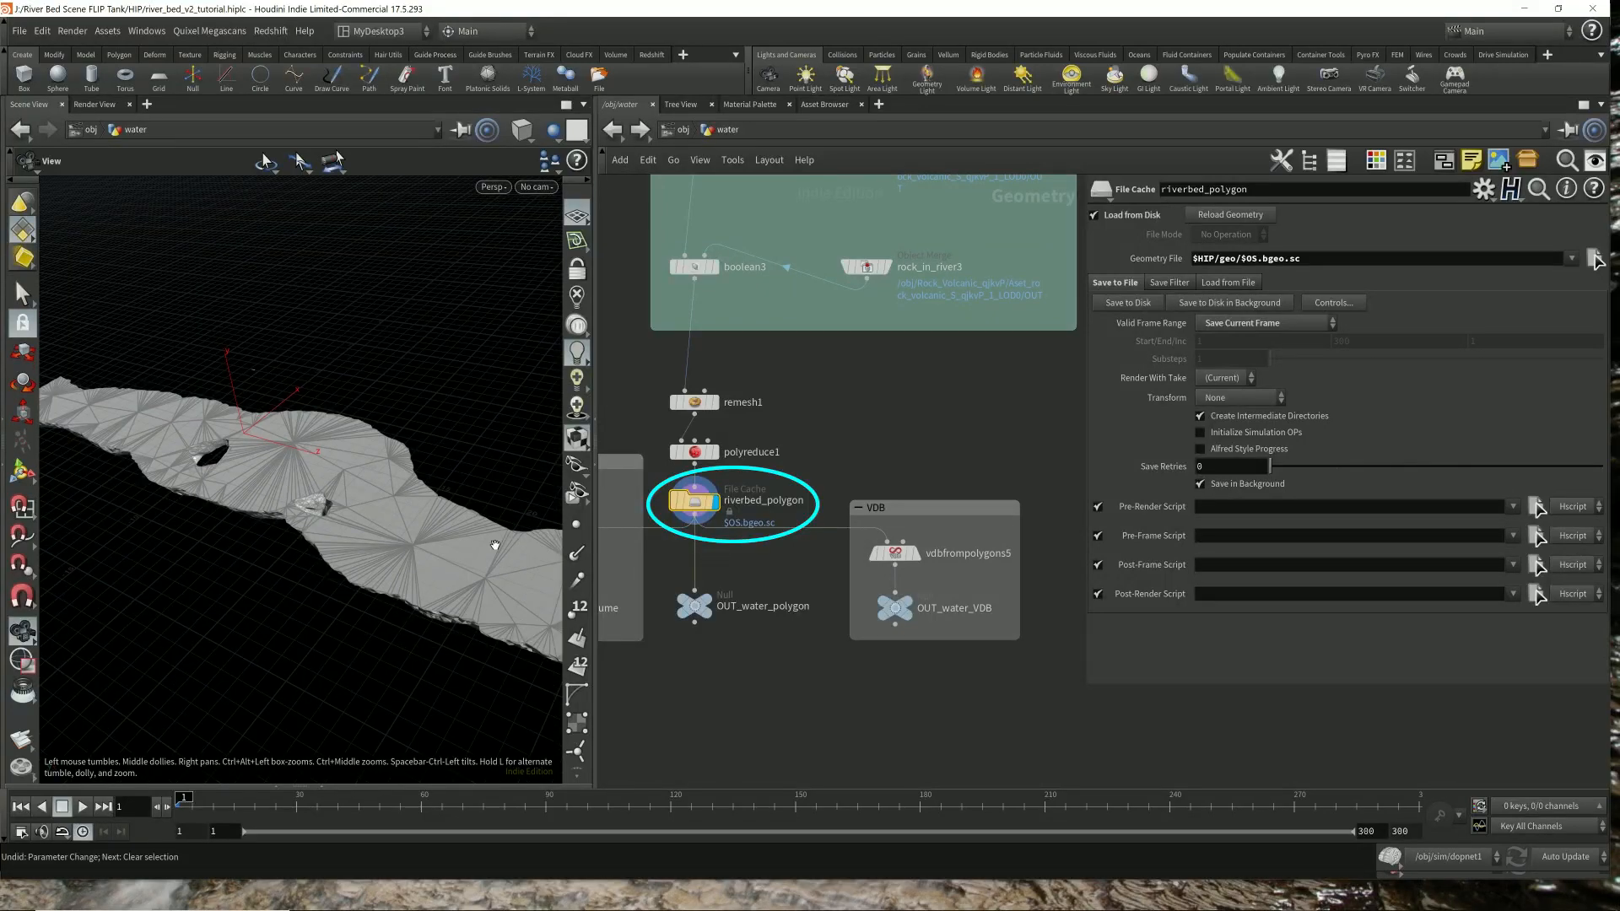
# - Display vdbfrompolygons5 and check its surface VDB in the node information
pyautogui.click(919, 563)
pyautogui.click(855, 554)
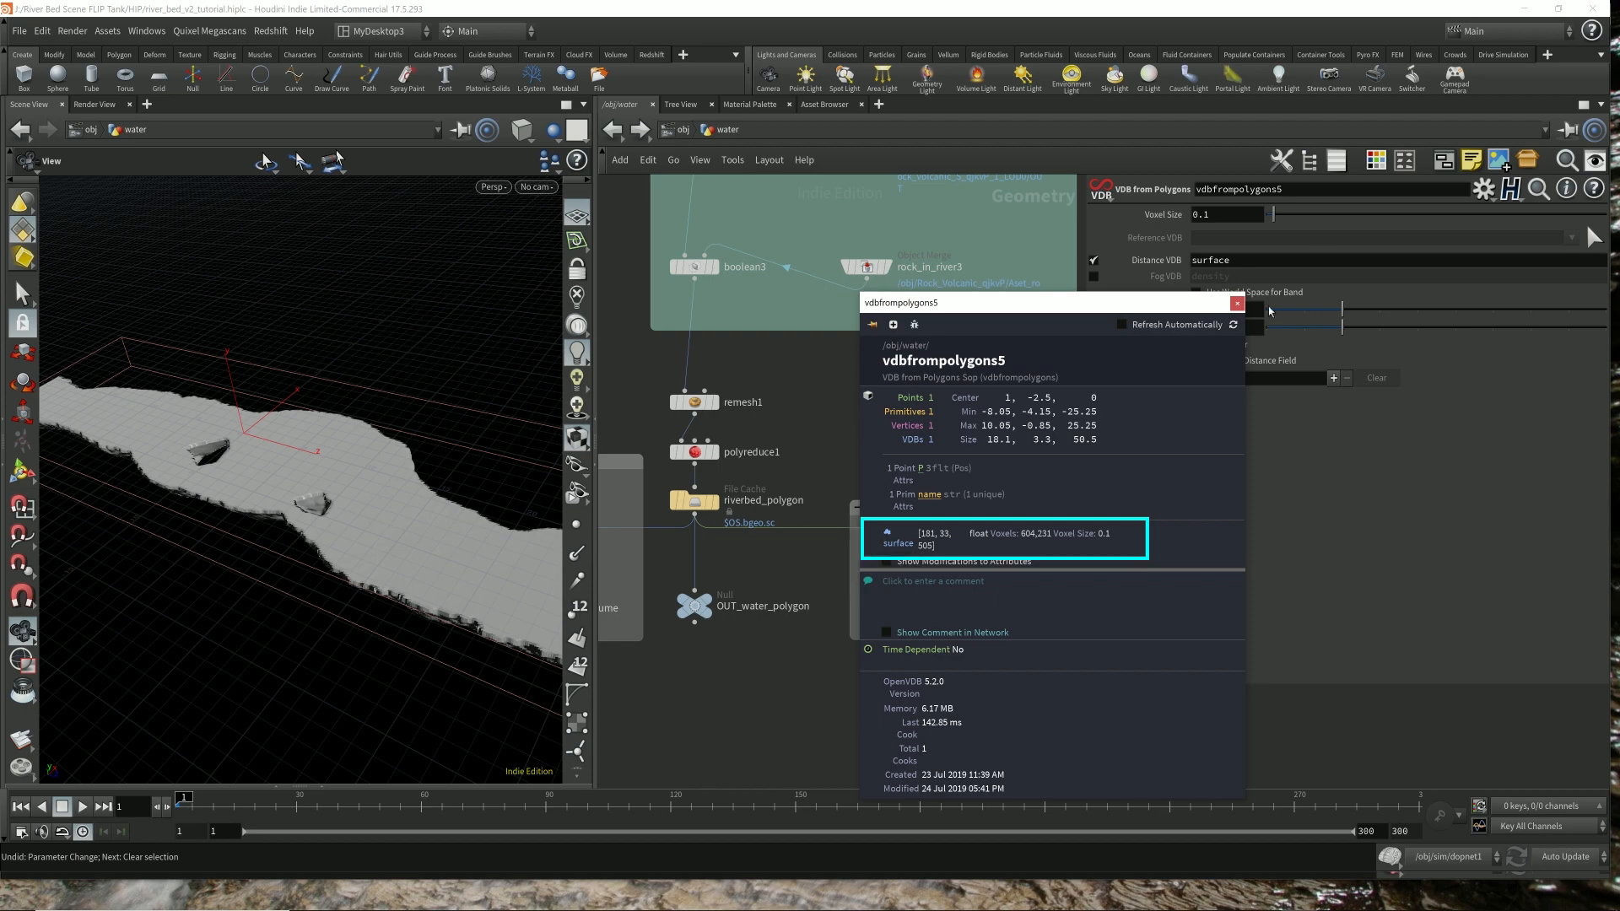
pyautogui.click(1237, 305)
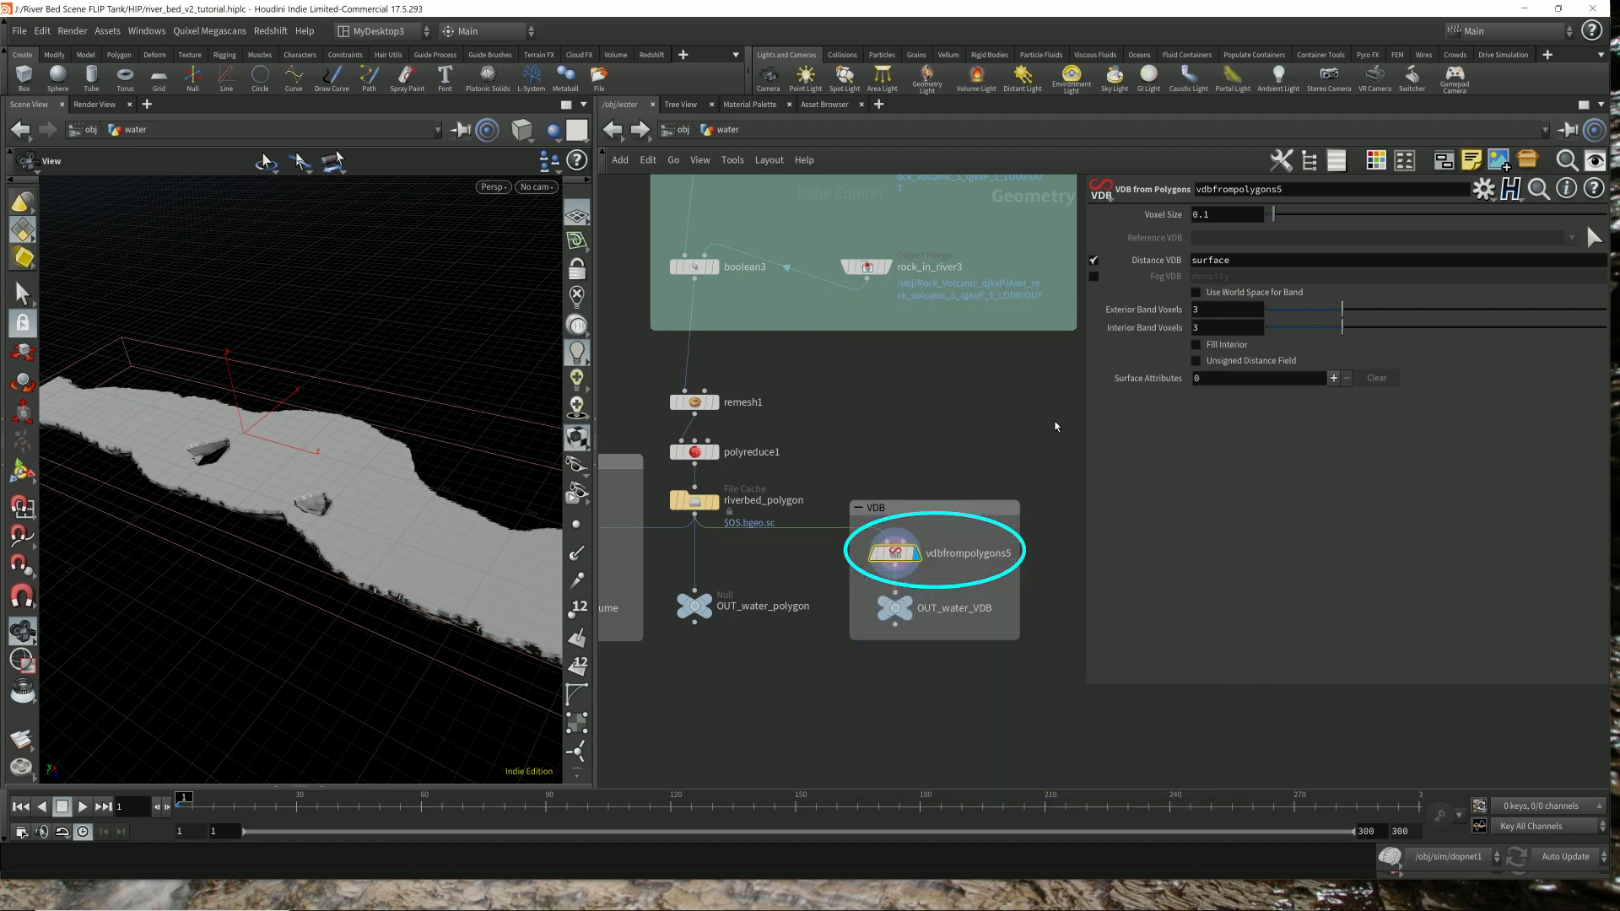
# - Return to dopnet1 inside sim, read the help for flipsolver1's Surface Volume, and view the water within the limit box
pyautogui.click(683, 129)
pyautogui.doubleClick(923, 363)
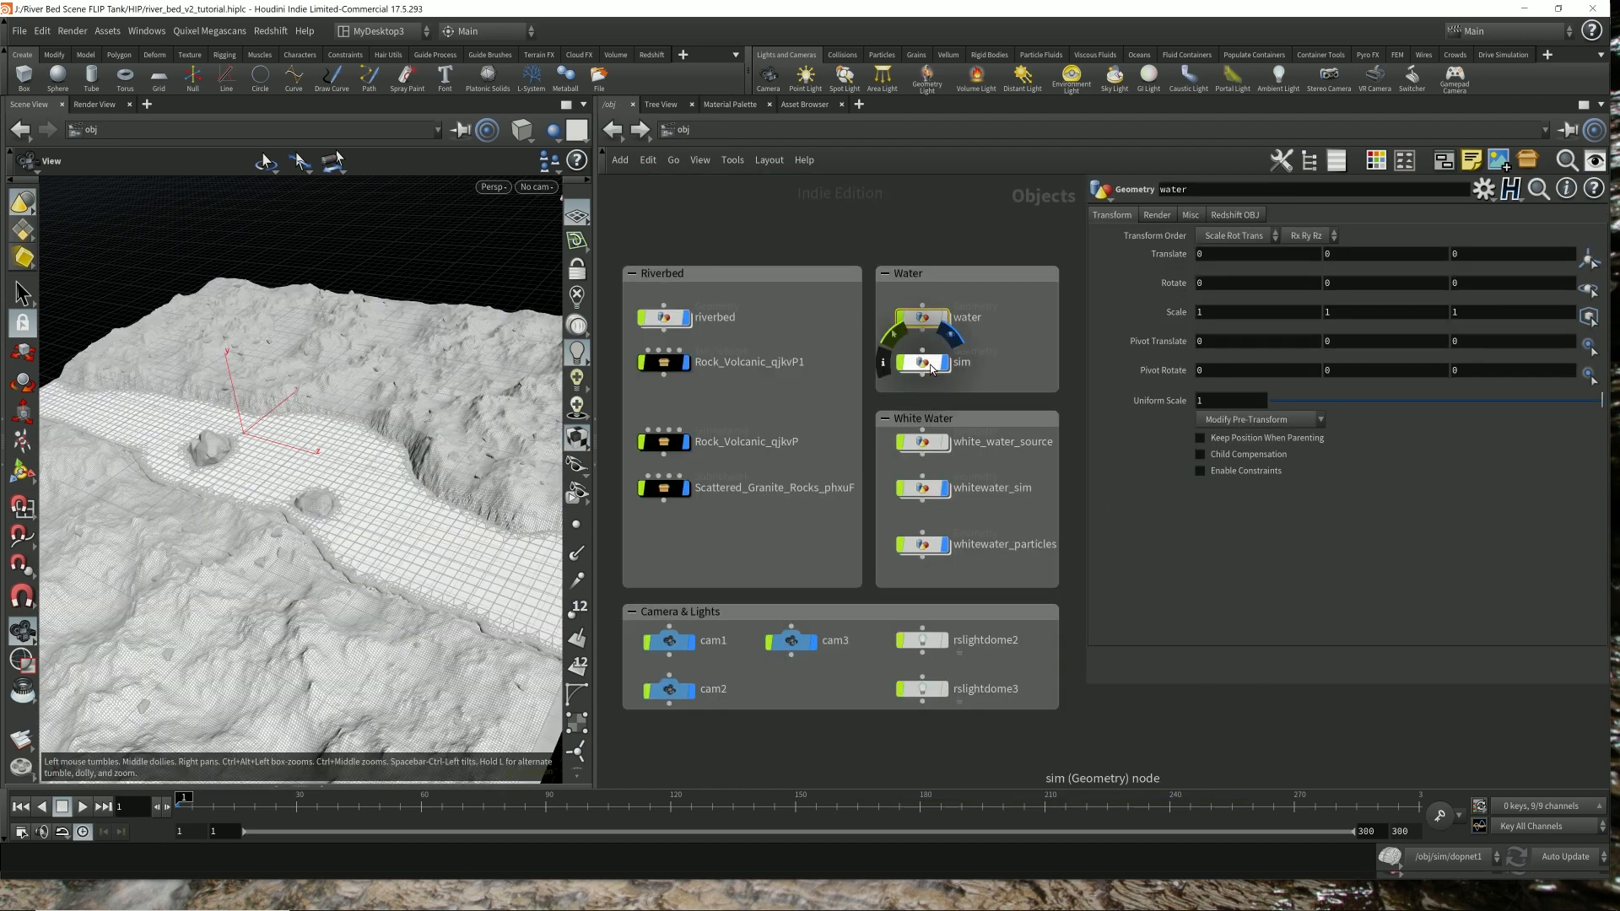
pyautogui.doubleClick(843, 340)
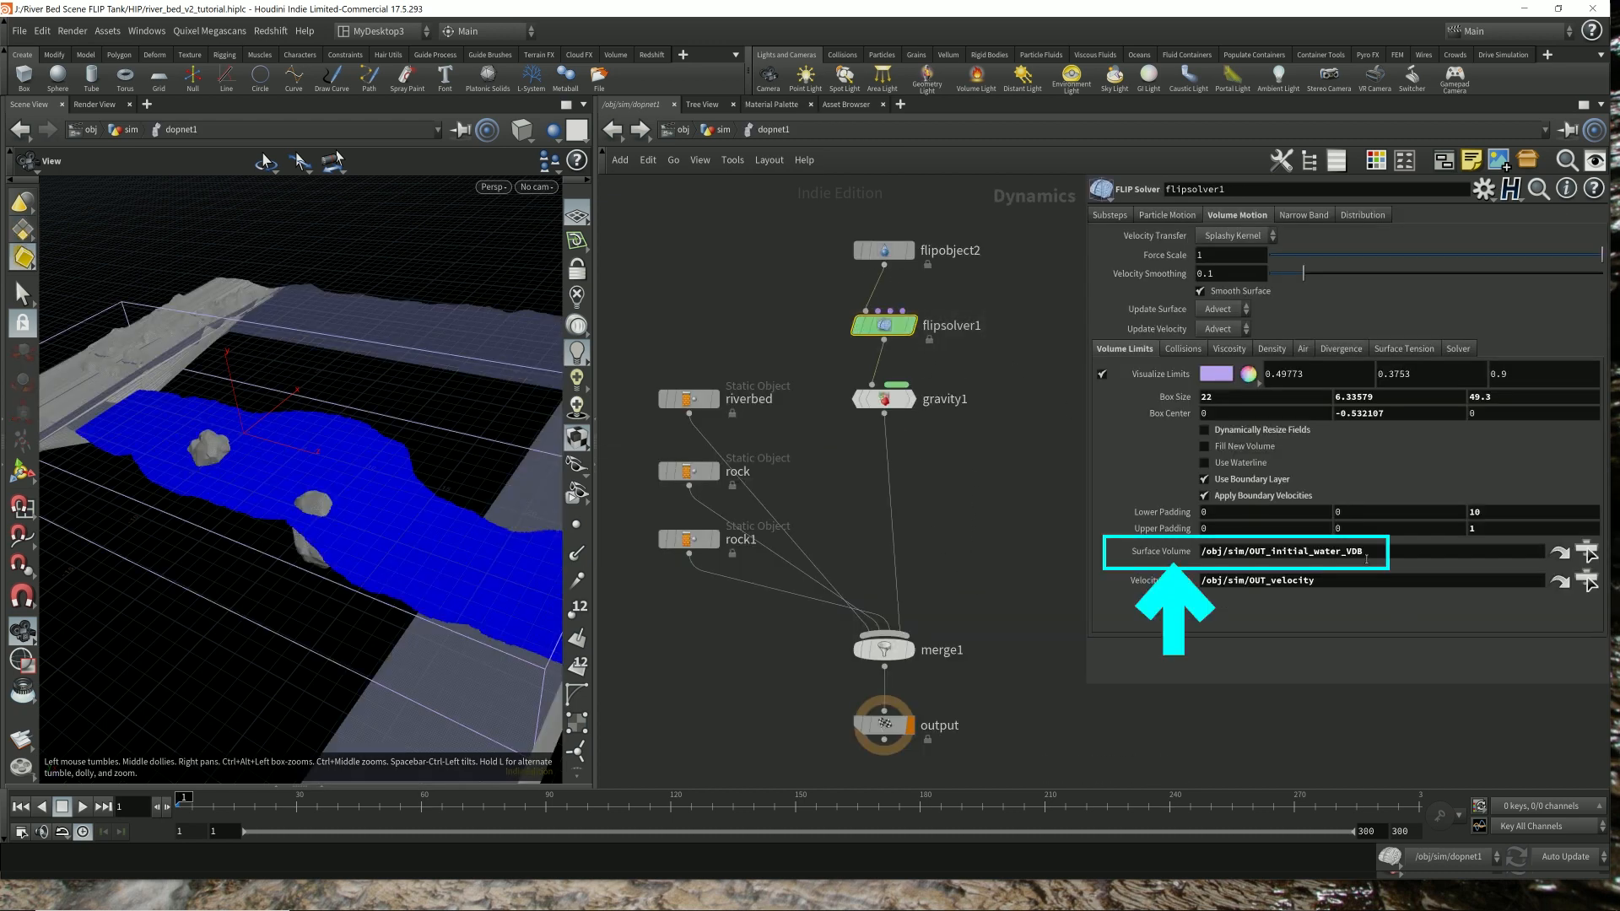
pyautogui.moveTo(1366, 557); pyautogui.dragTo(1195, 551)
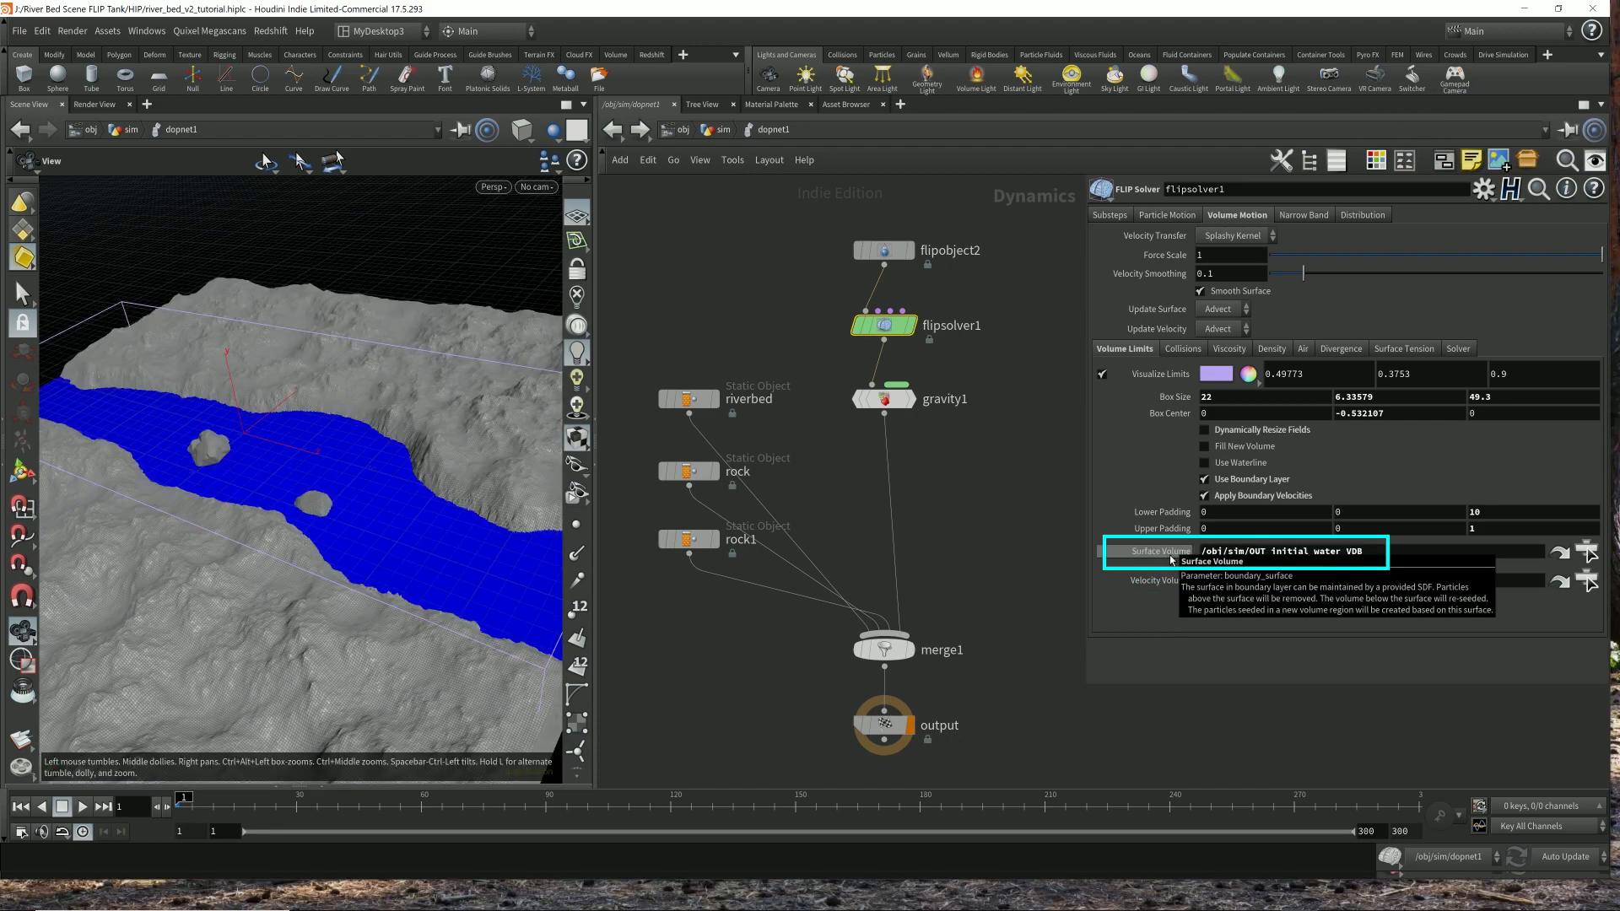
pyautogui.moveTo(502, 487)
pyautogui.mouseDown()
pyautogui.moveTo(449, 455)
pyautogui.moveTo(462, 445)
pyautogui.moveTo(475, 486)
pyautogui.mouseUp()
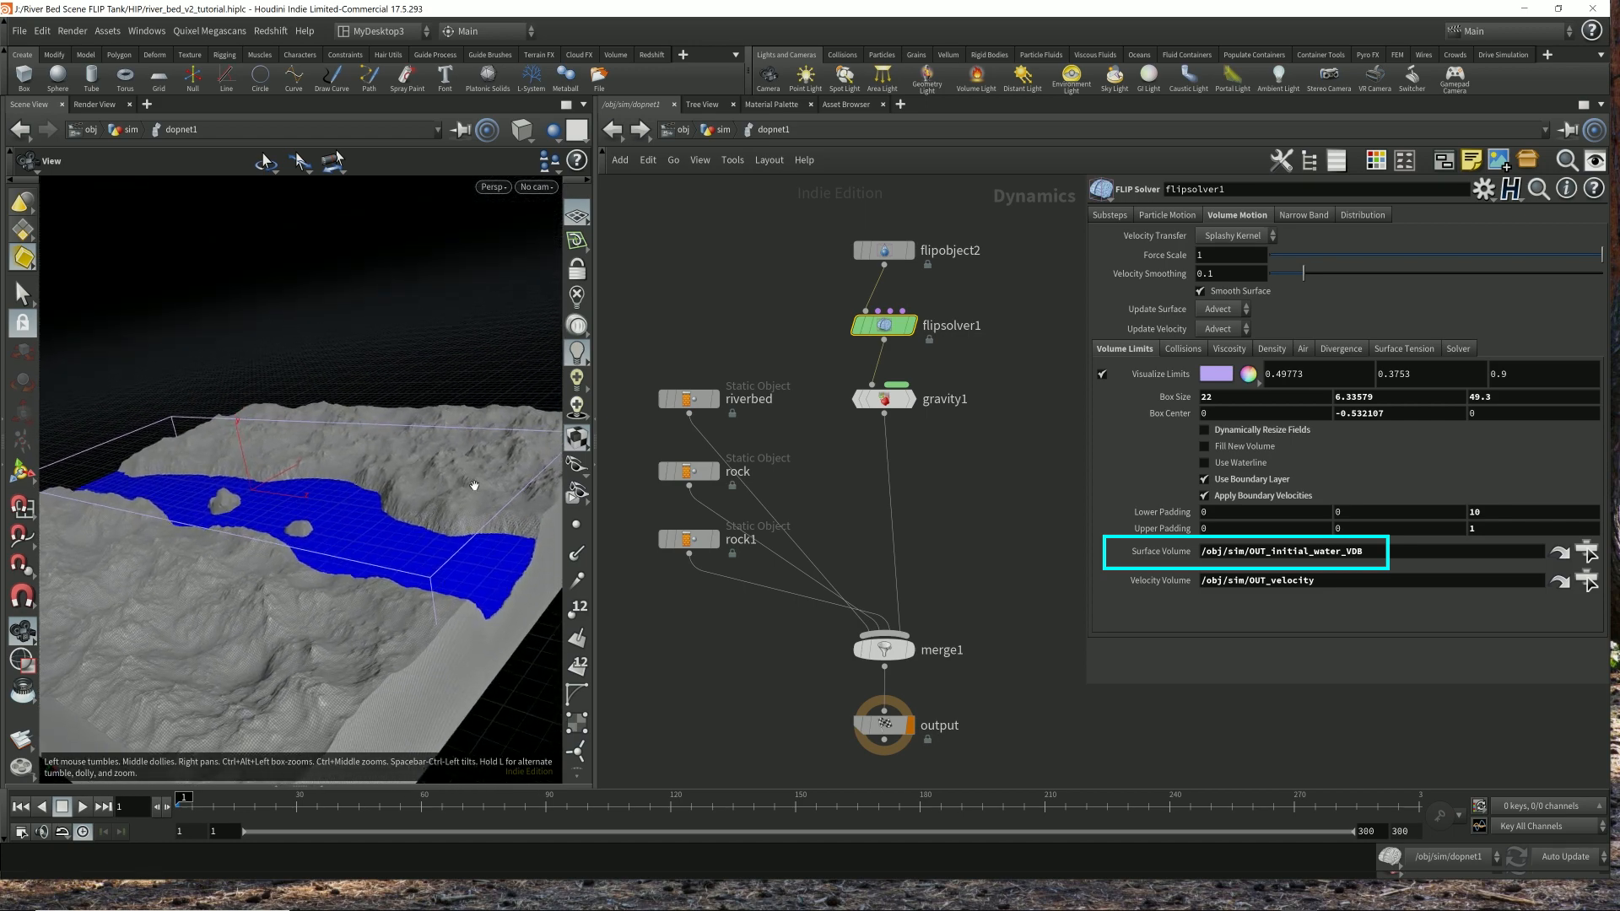
# - Highlight the Surface Volume path and examine the river ends where water is reseeded in the boundary layer
pyautogui.doubleClick(1393, 556)
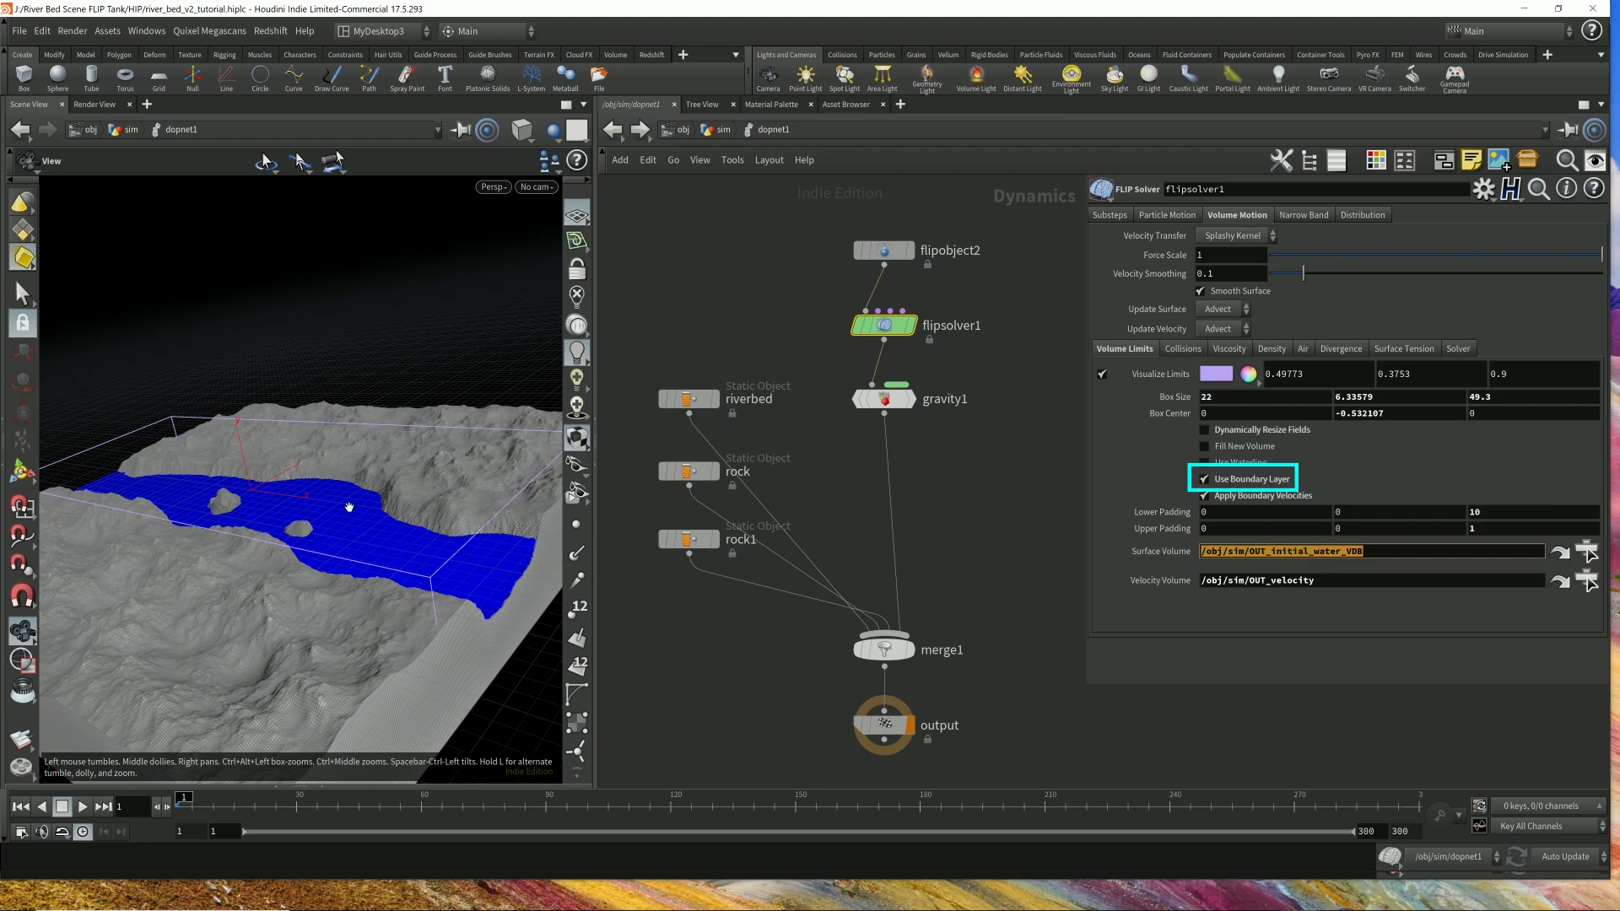
pyautogui.moveTo(451, 514); pyautogui.dragTo(458, 508)
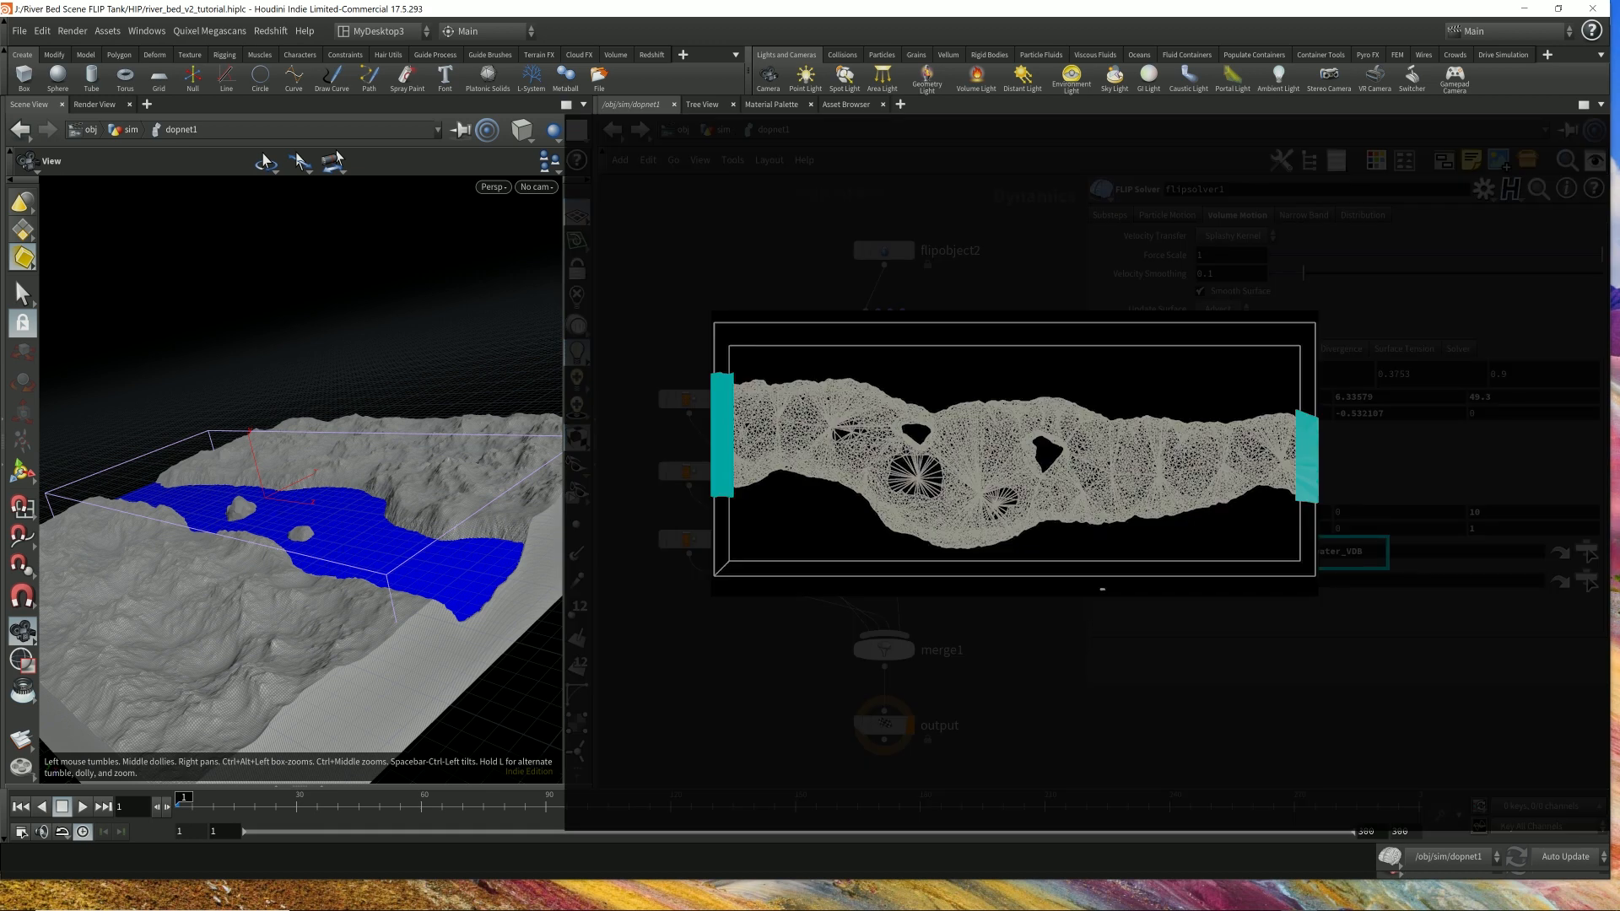
pyautogui.doubleClick(1283, 551)
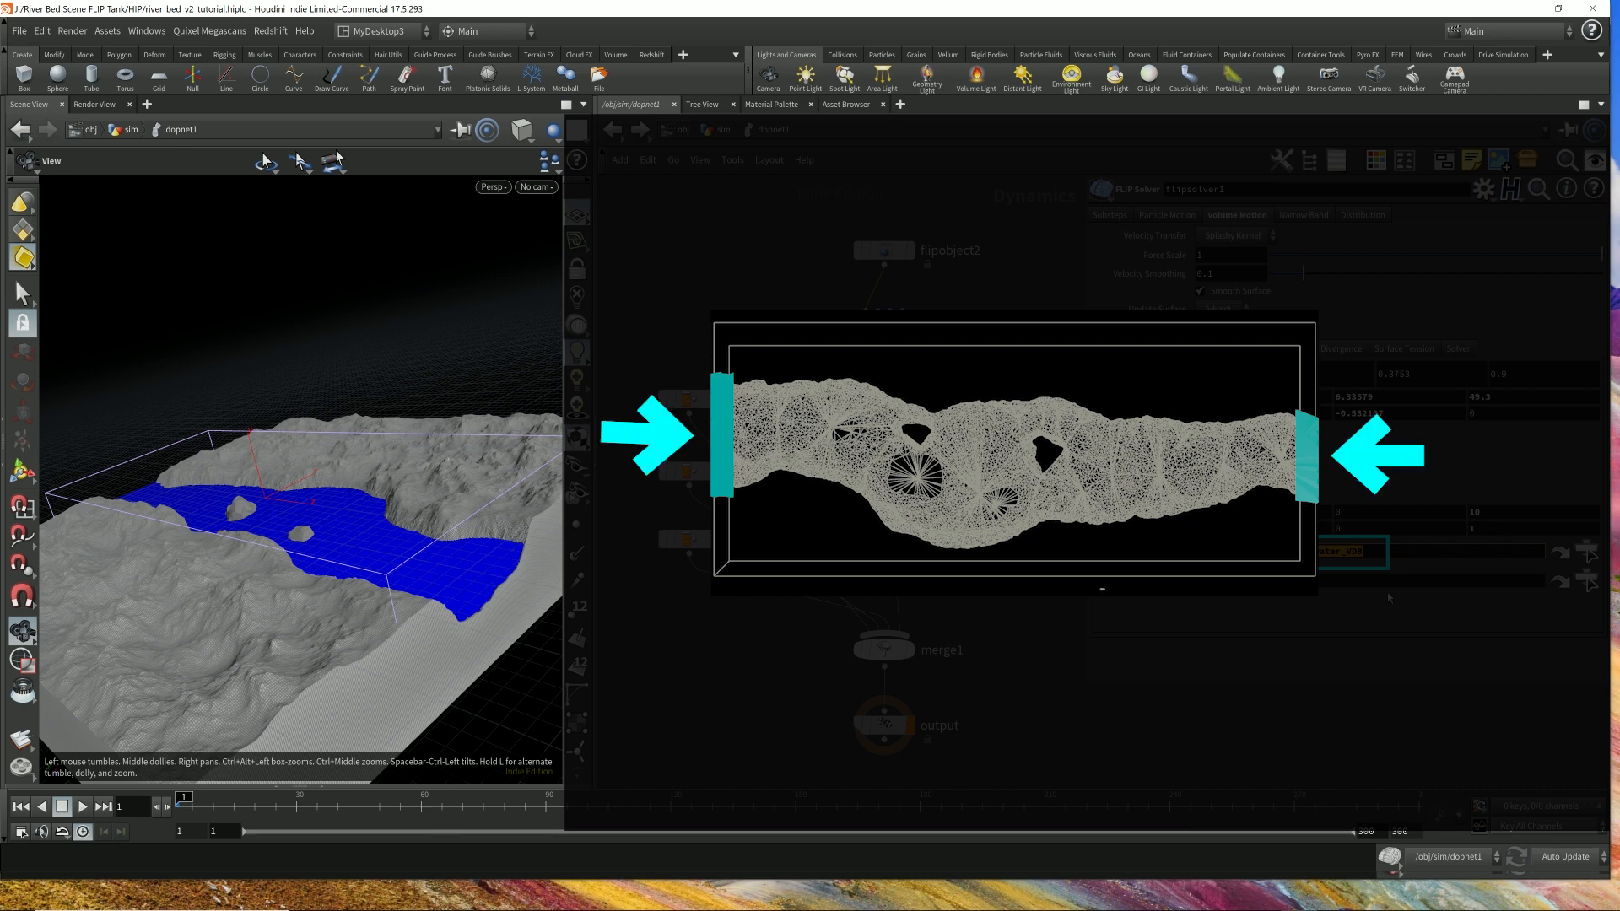
pyautogui.moveTo(506, 551); pyautogui.dragTo(468, 561)
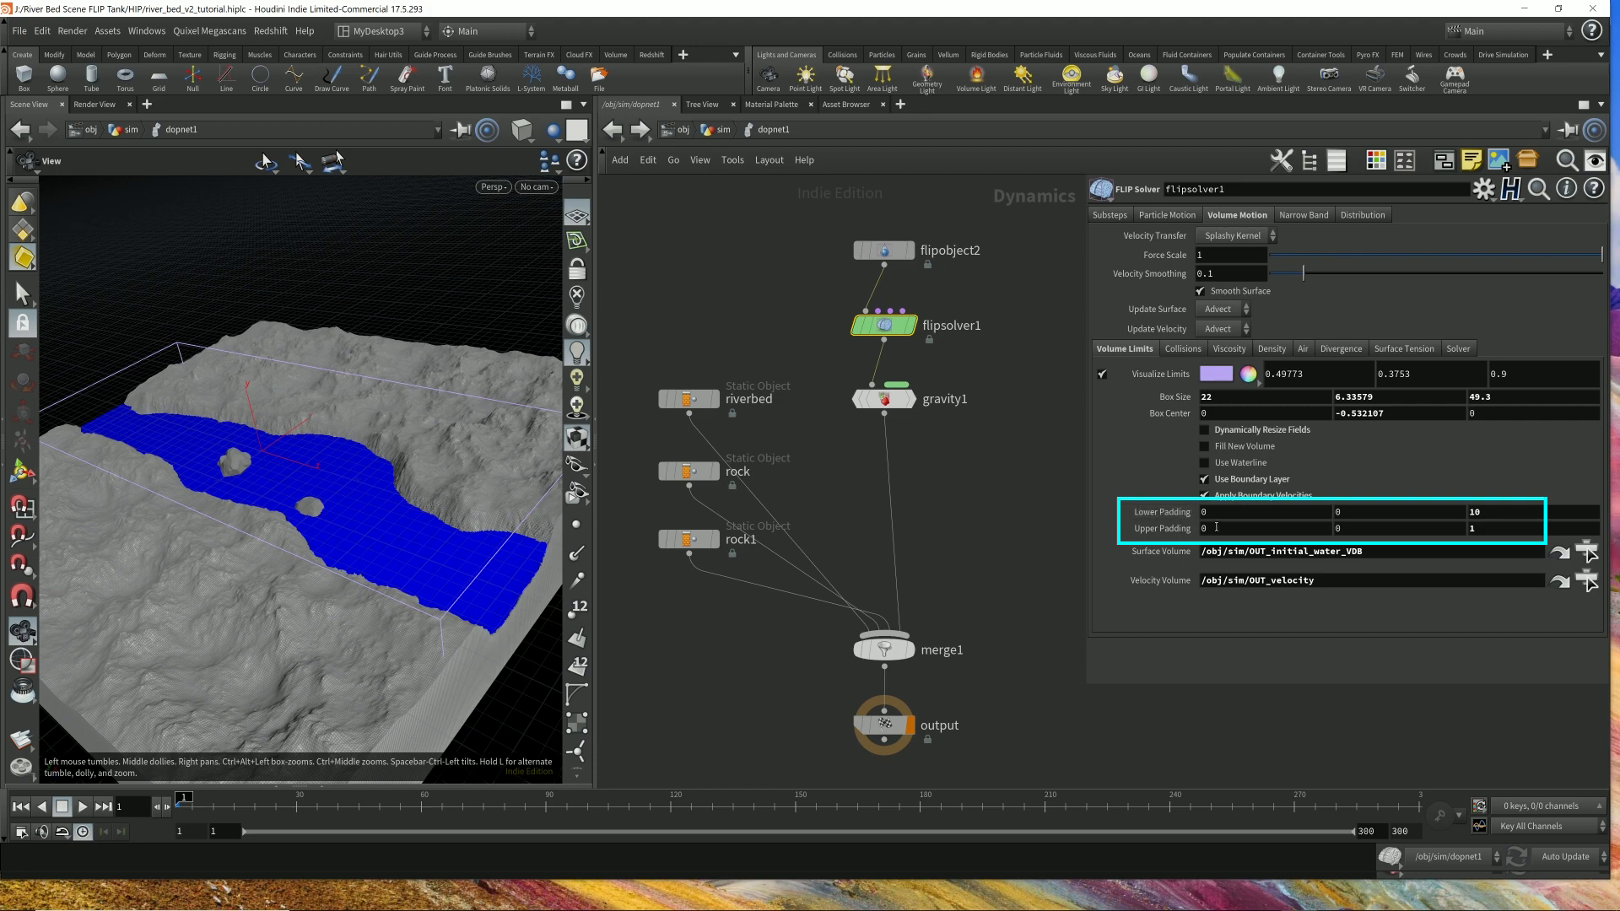
# - Simulate to frame 5 and examine how flipsolver1's Lower and Upper Padding define the reseeding zones at both river ends
pyautogui.moveTo(1501, 517); pyautogui.dragTo(1373, 554)
pyautogui.click(1015, 555)
pyautogui.press('Up')
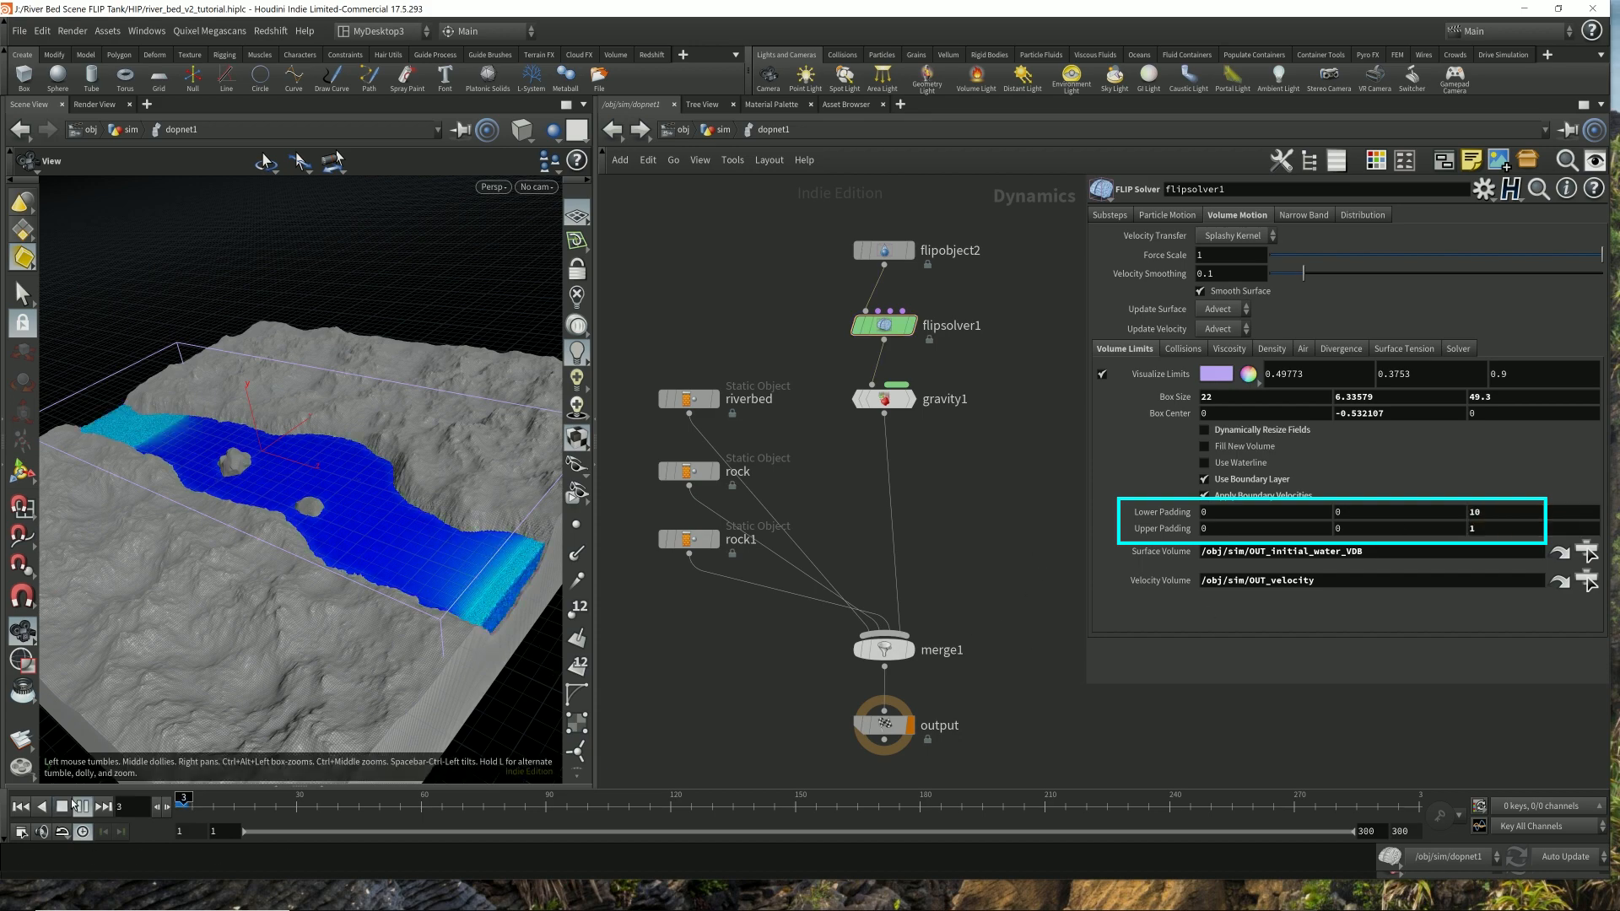
pyautogui.moveTo(353, 447); pyautogui.dragTo(414, 555)
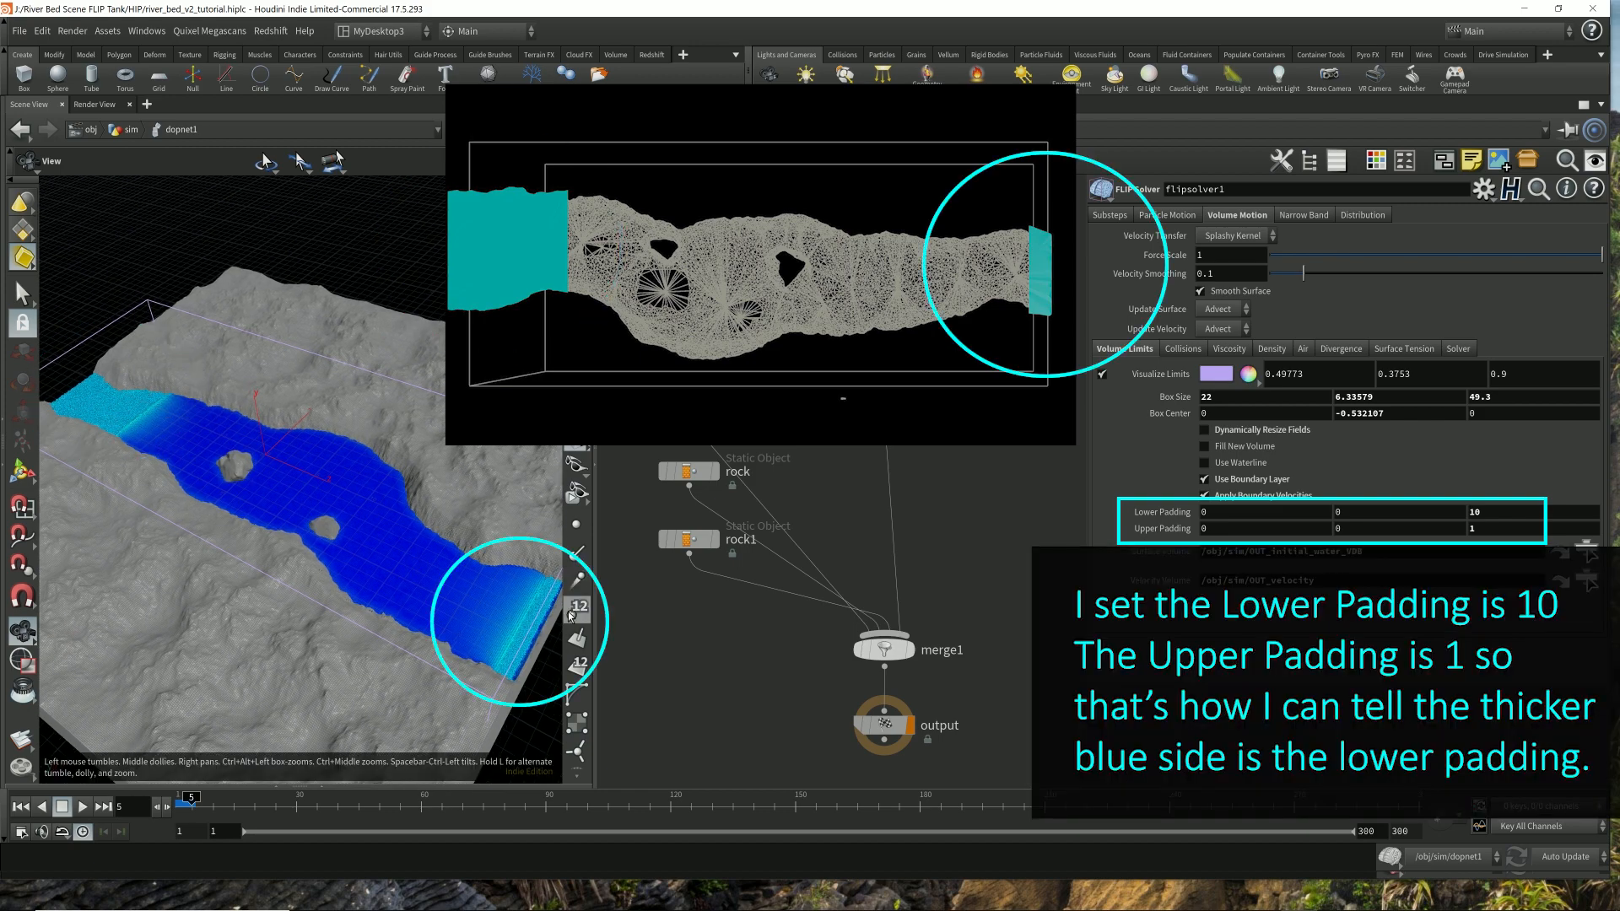
pyautogui.moveTo(434, 596)
pyautogui.mouseDown()
pyautogui.moveTo(381, 496)
pyautogui.moveTo(289, 596)
pyautogui.moveTo(416, 586)
pyautogui.moveTo(526, 538)
pyautogui.moveTo(411, 663)
pyautogui.moveTo(349, 530)
pyautogui.moveTo(207, 507)
pyautogui.moveTo(447, 572)
pyautogui.moveTo(500, 497)
pyautogui.mouseUp()
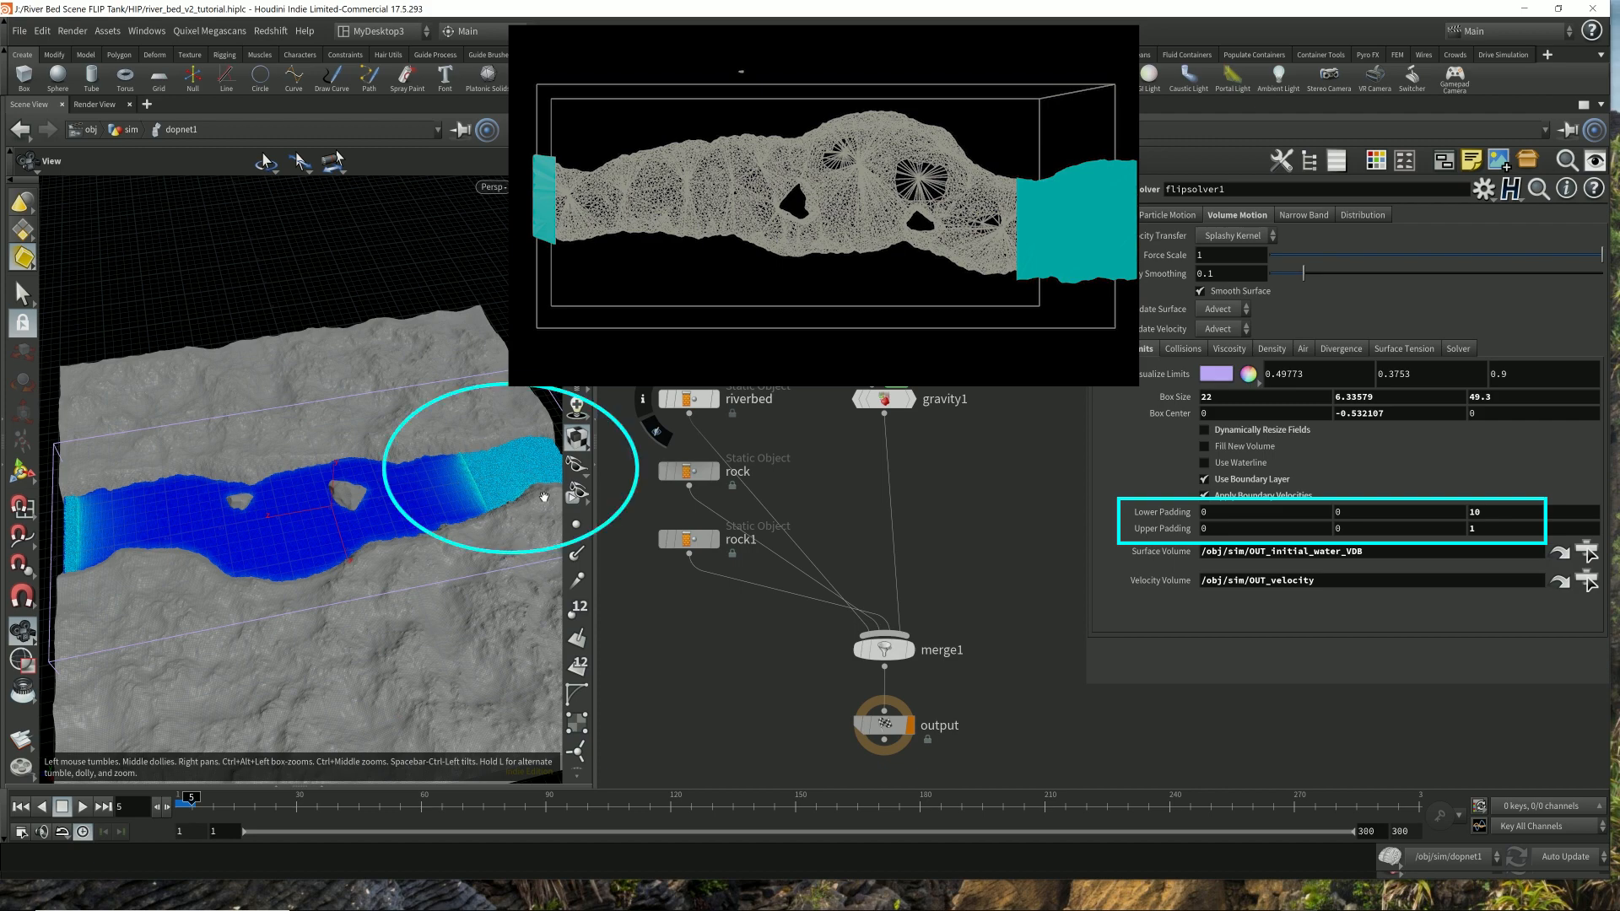
pyautogui.doubleClick(1488, 514)
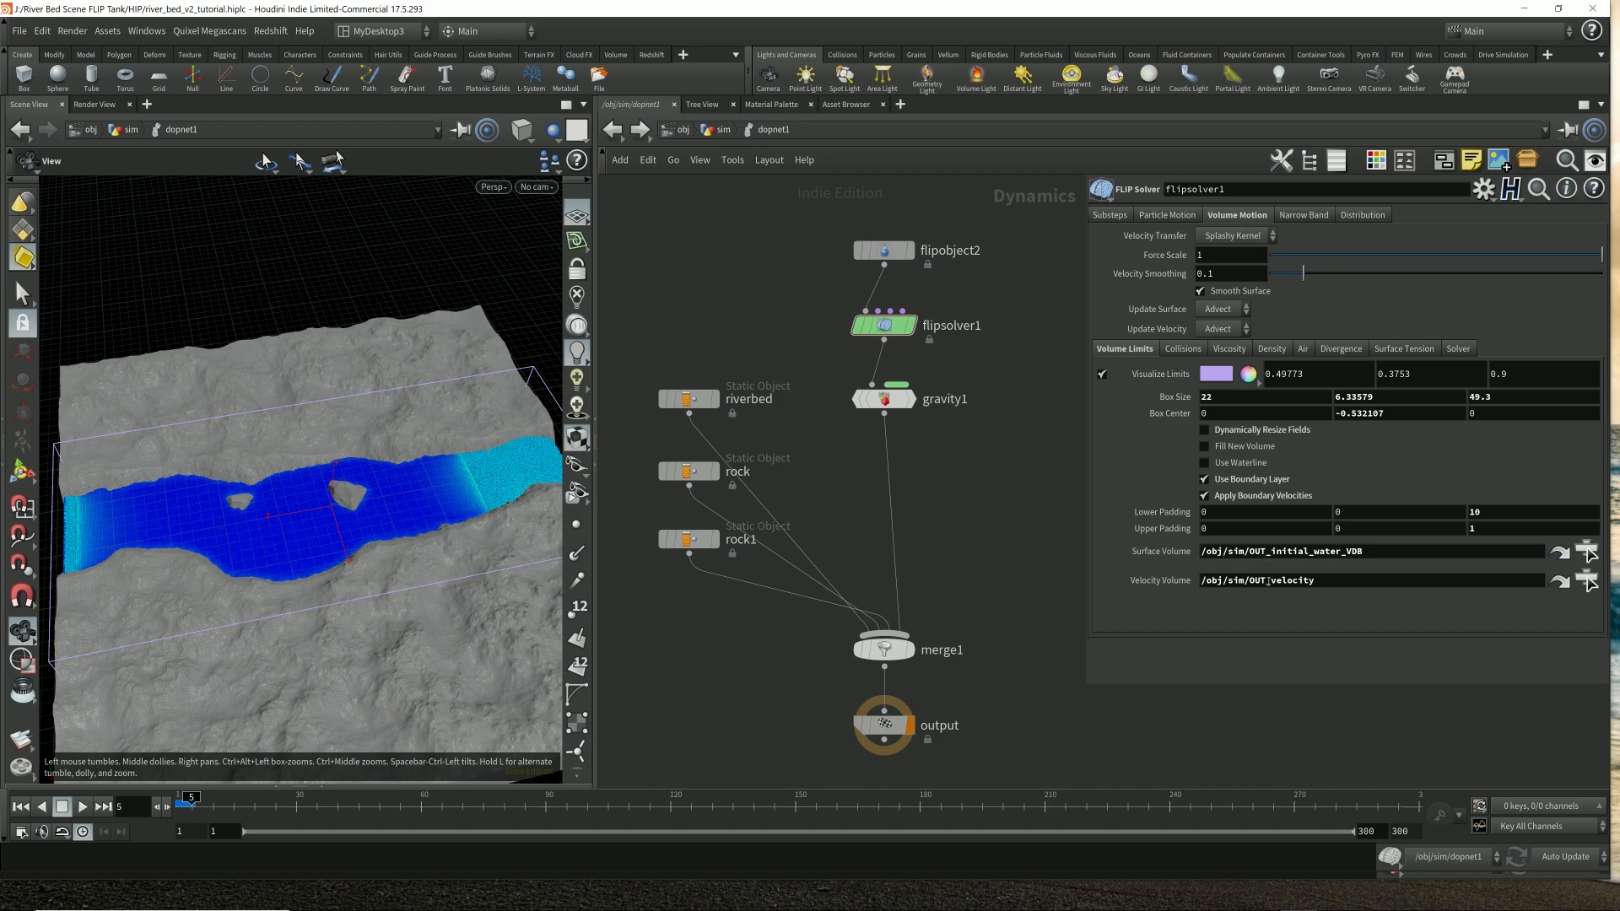
# - Highlight flipsolver1's Velocity Volume path, return to the object level and enter the water network
pyautogui.doubleClick(1339, 583)
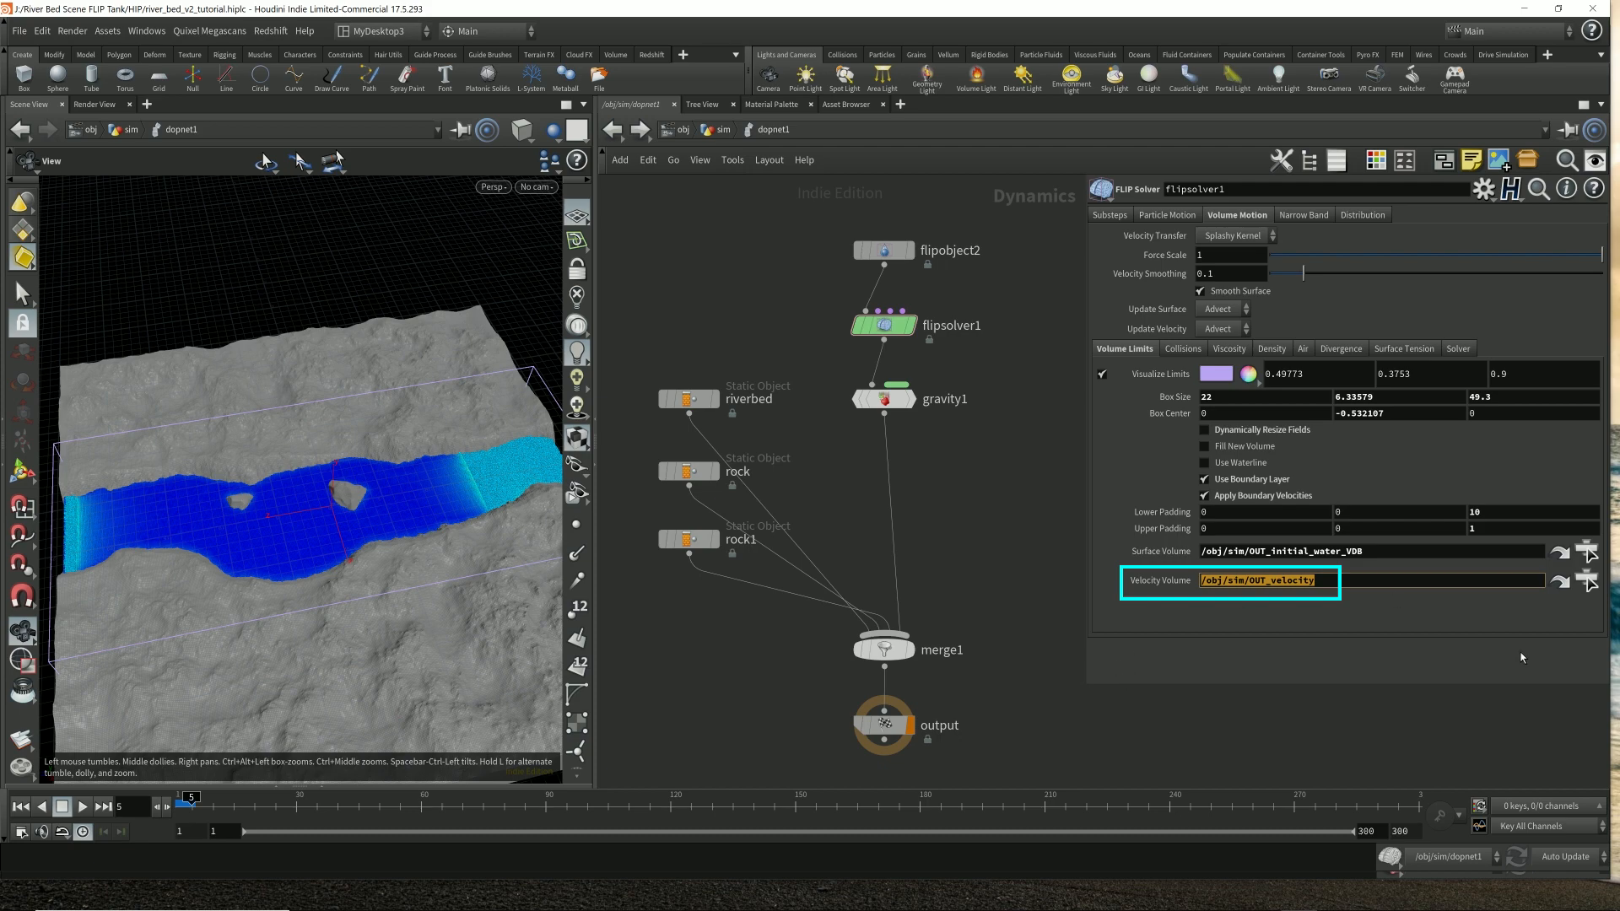
pyautogui.click(728, 131)
pyautogui.click(680, 130)
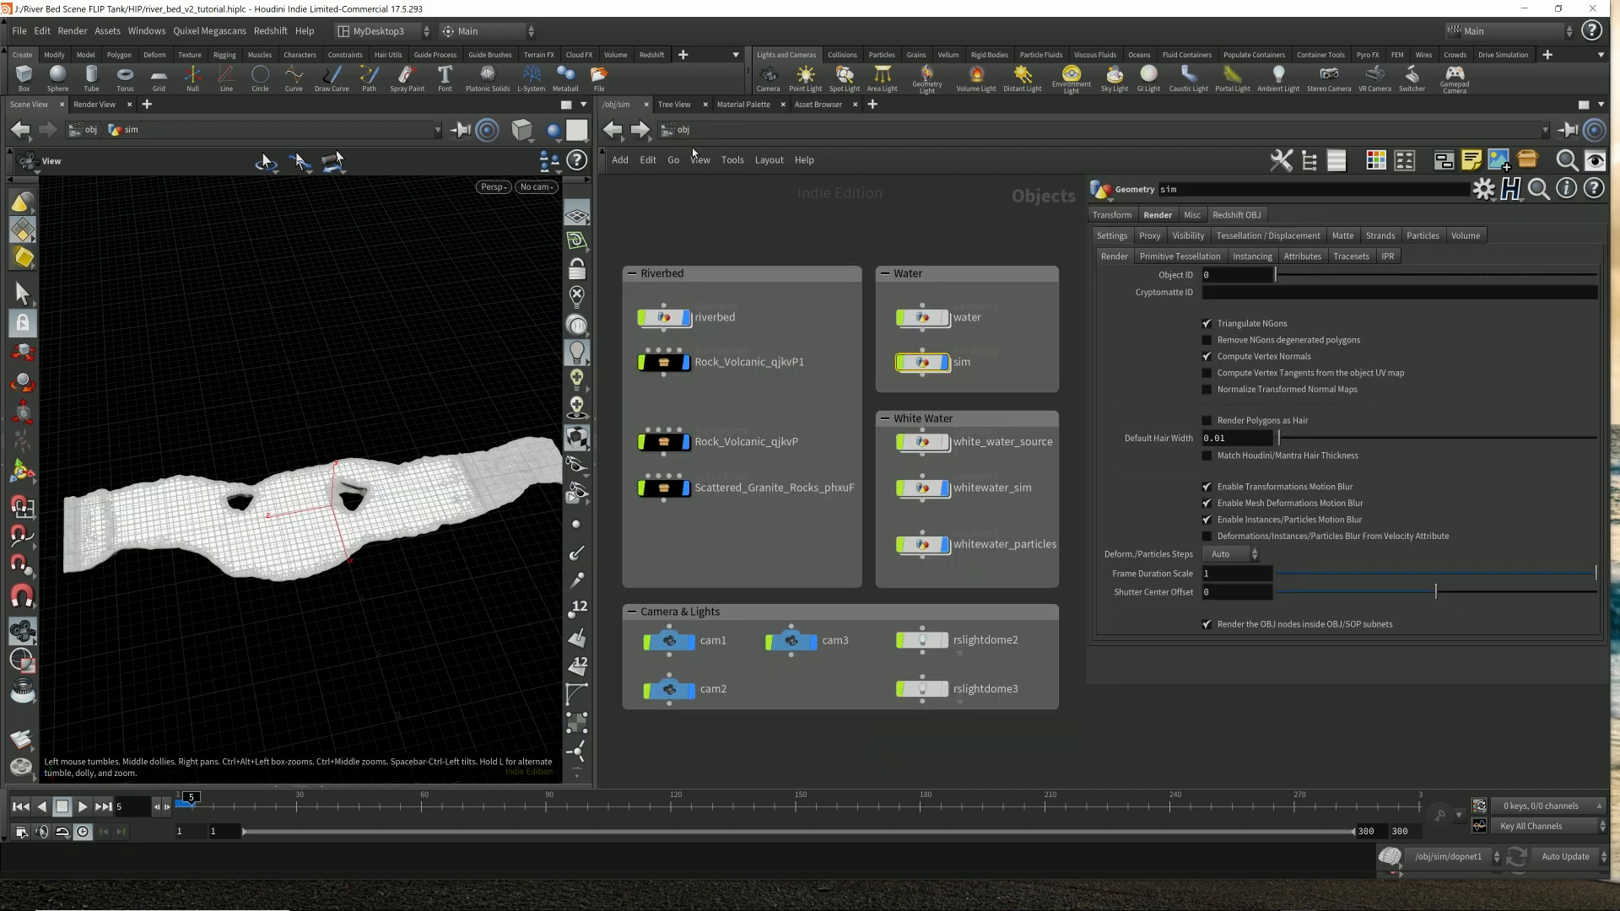
pyautogui.doubleClick(922, 320)
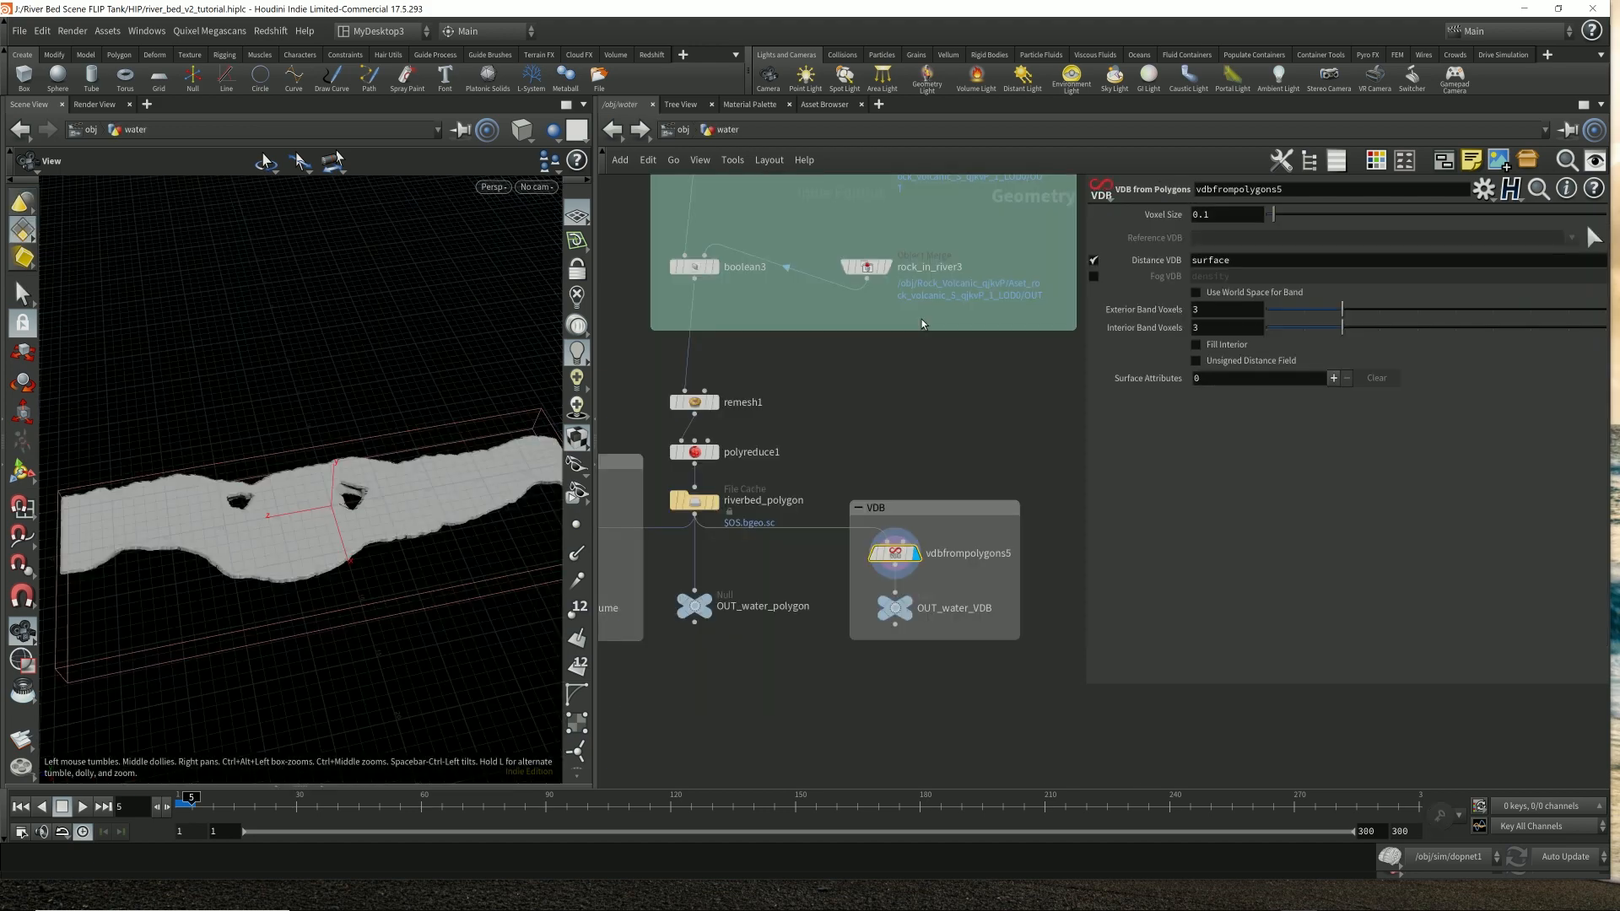
# - Display the riverbed_polygon file cache beside the VELOCITY network box and inspect its mesh from another angle
pyautogui.moveTo(864, 398); pyautogui.dragTo(1013, 387, button='middle')
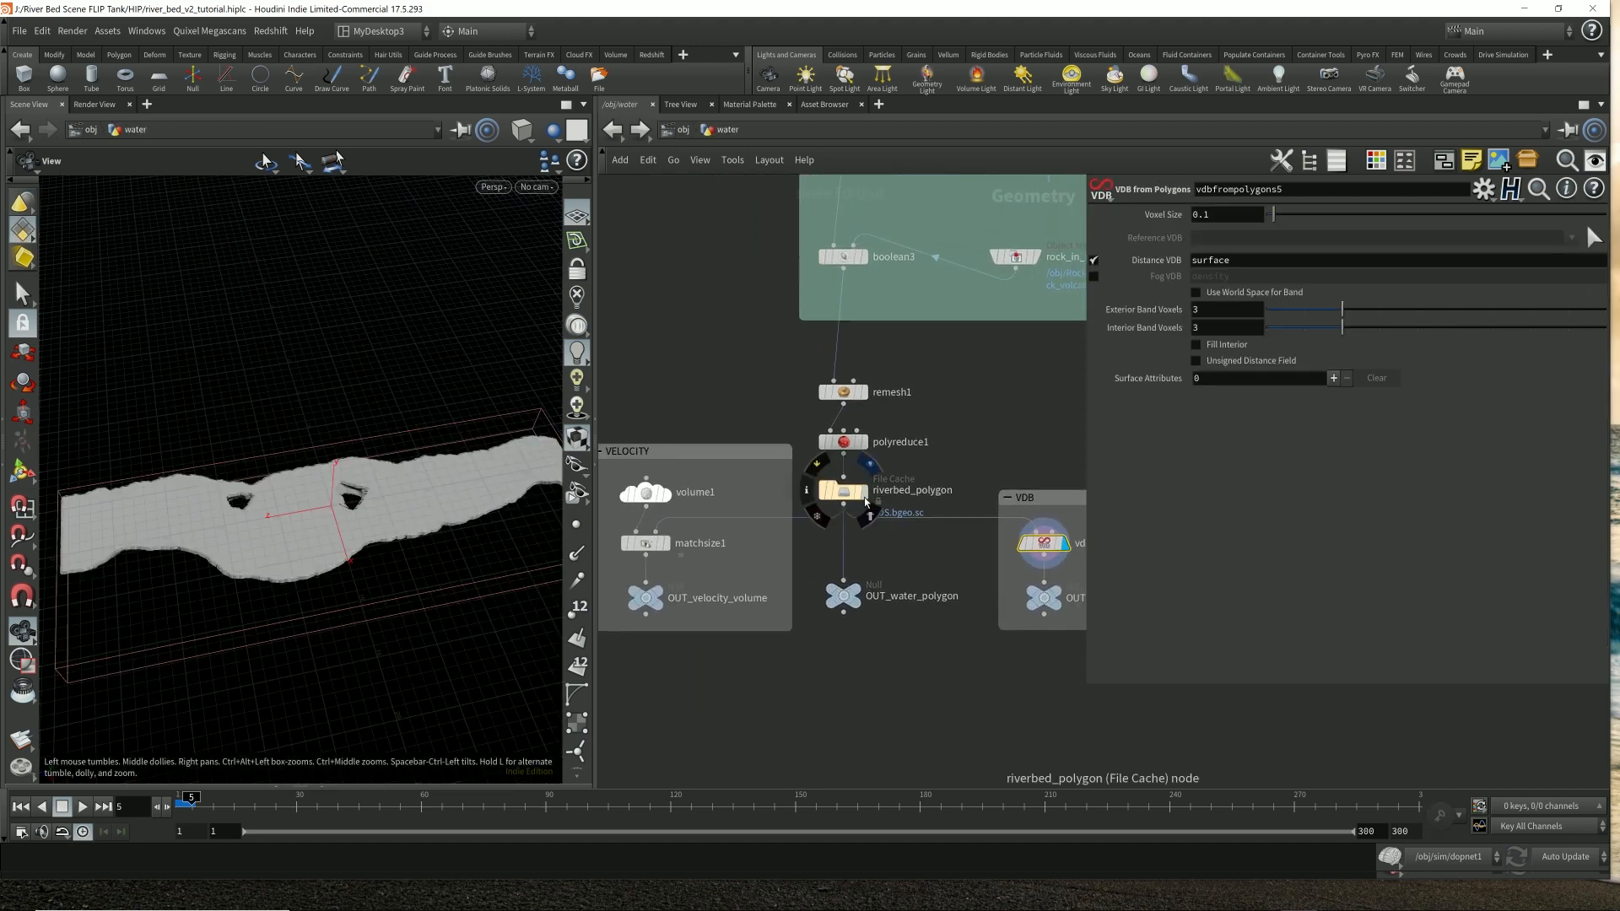
pyautogui.click(867, 498)
pyautogui.click(868, 498)
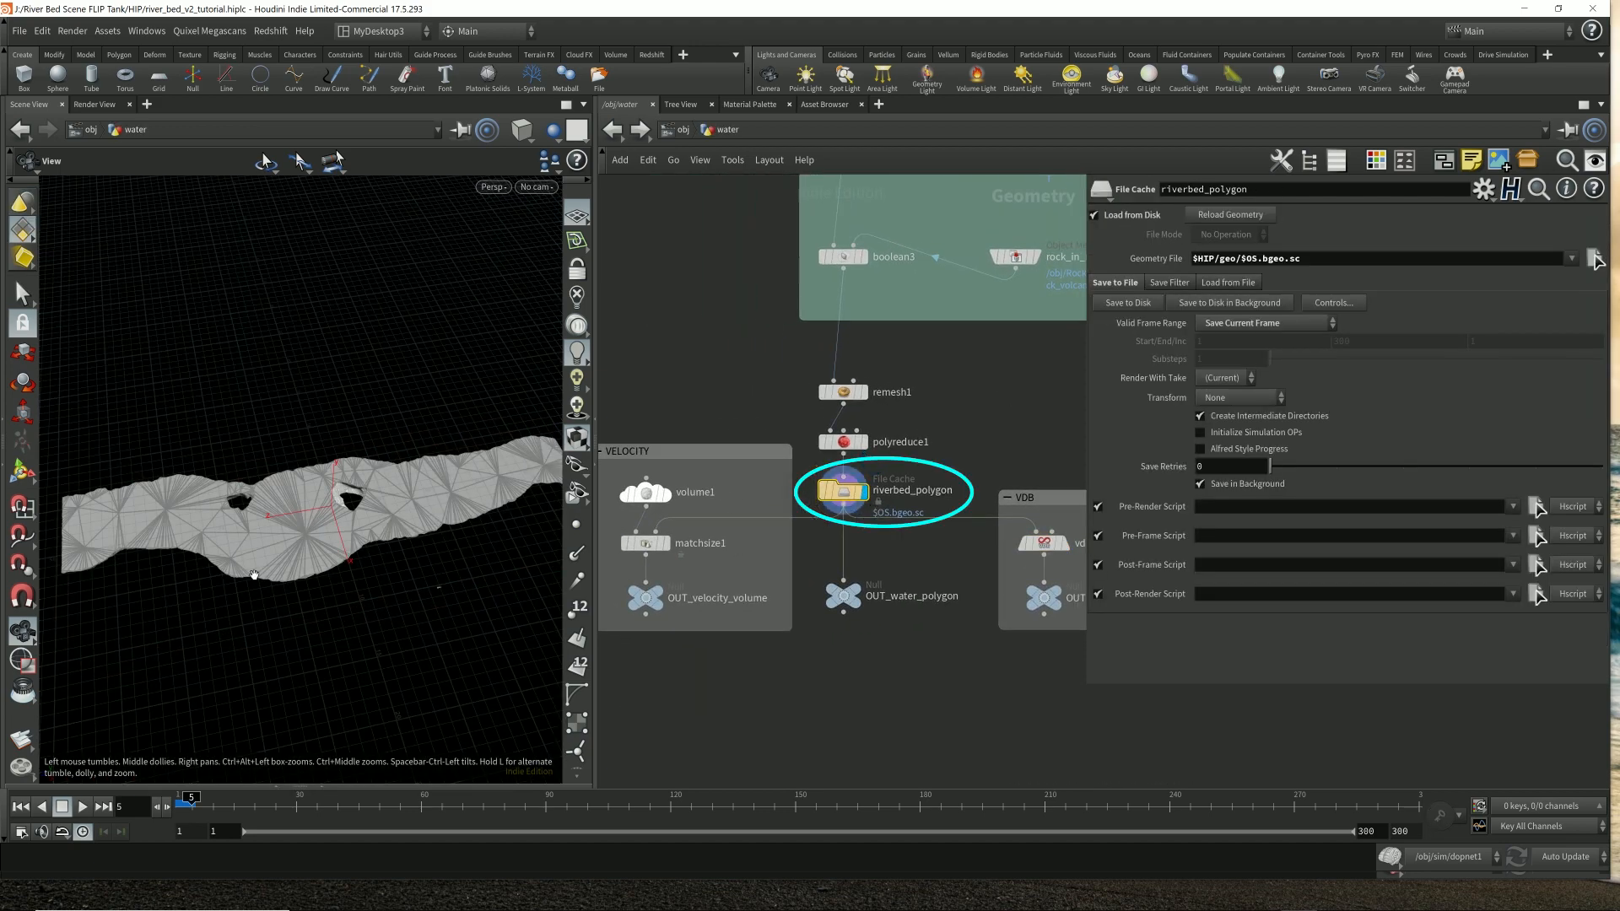
pyautogui.moveTo(234, 439); pyautogui.dragTo(317, 527)
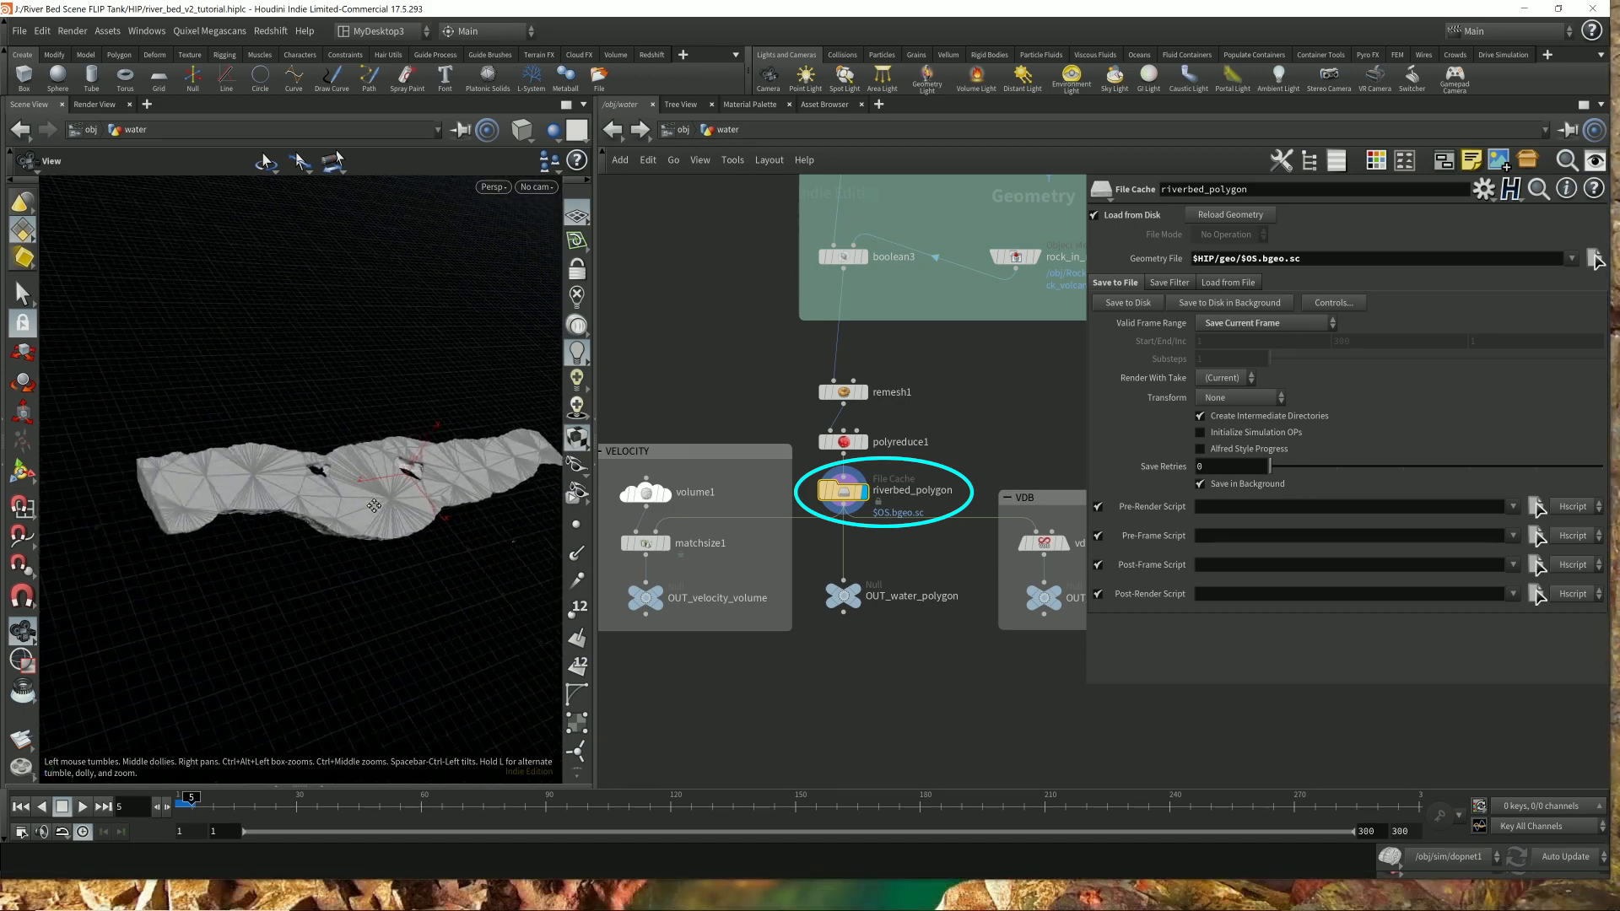
pyautogui.moveTo(843, 574); pyautogui.dragTo(870, 576, button='middle')
pyautogui.moveTo(870, 597); pyautogui.dragTo(870, 606)
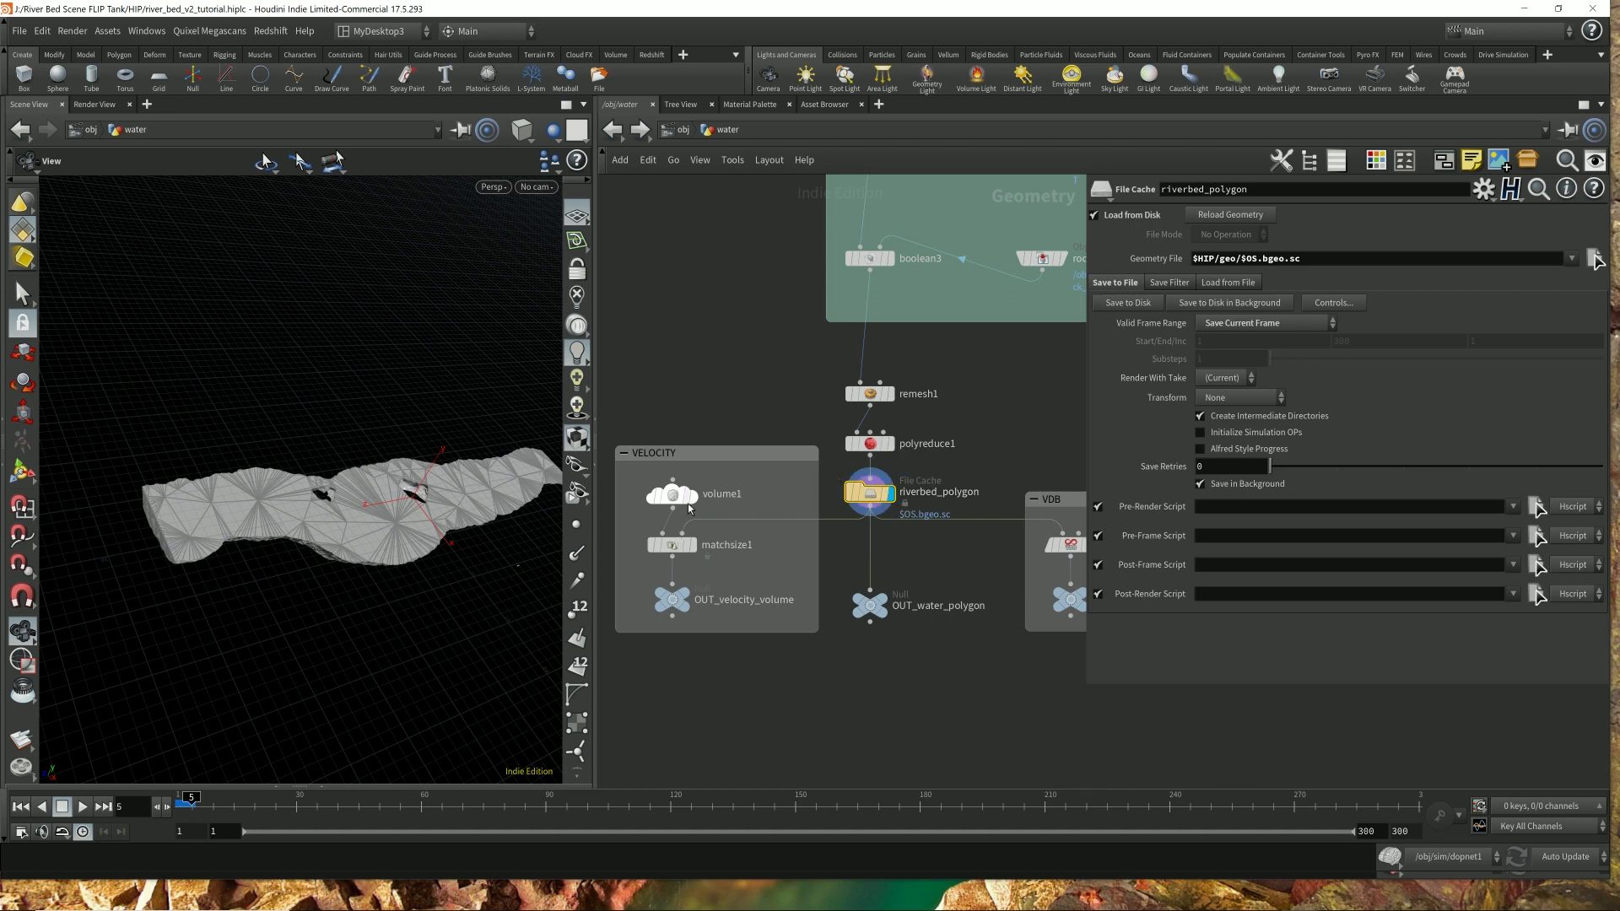
# - Display volume1 in the VELOCITY network box and highlight its volume name, vel
pyautogui.moveTo(692, 496)
pyautogui.click(682, 502)
pyautogui.click(682, 503)
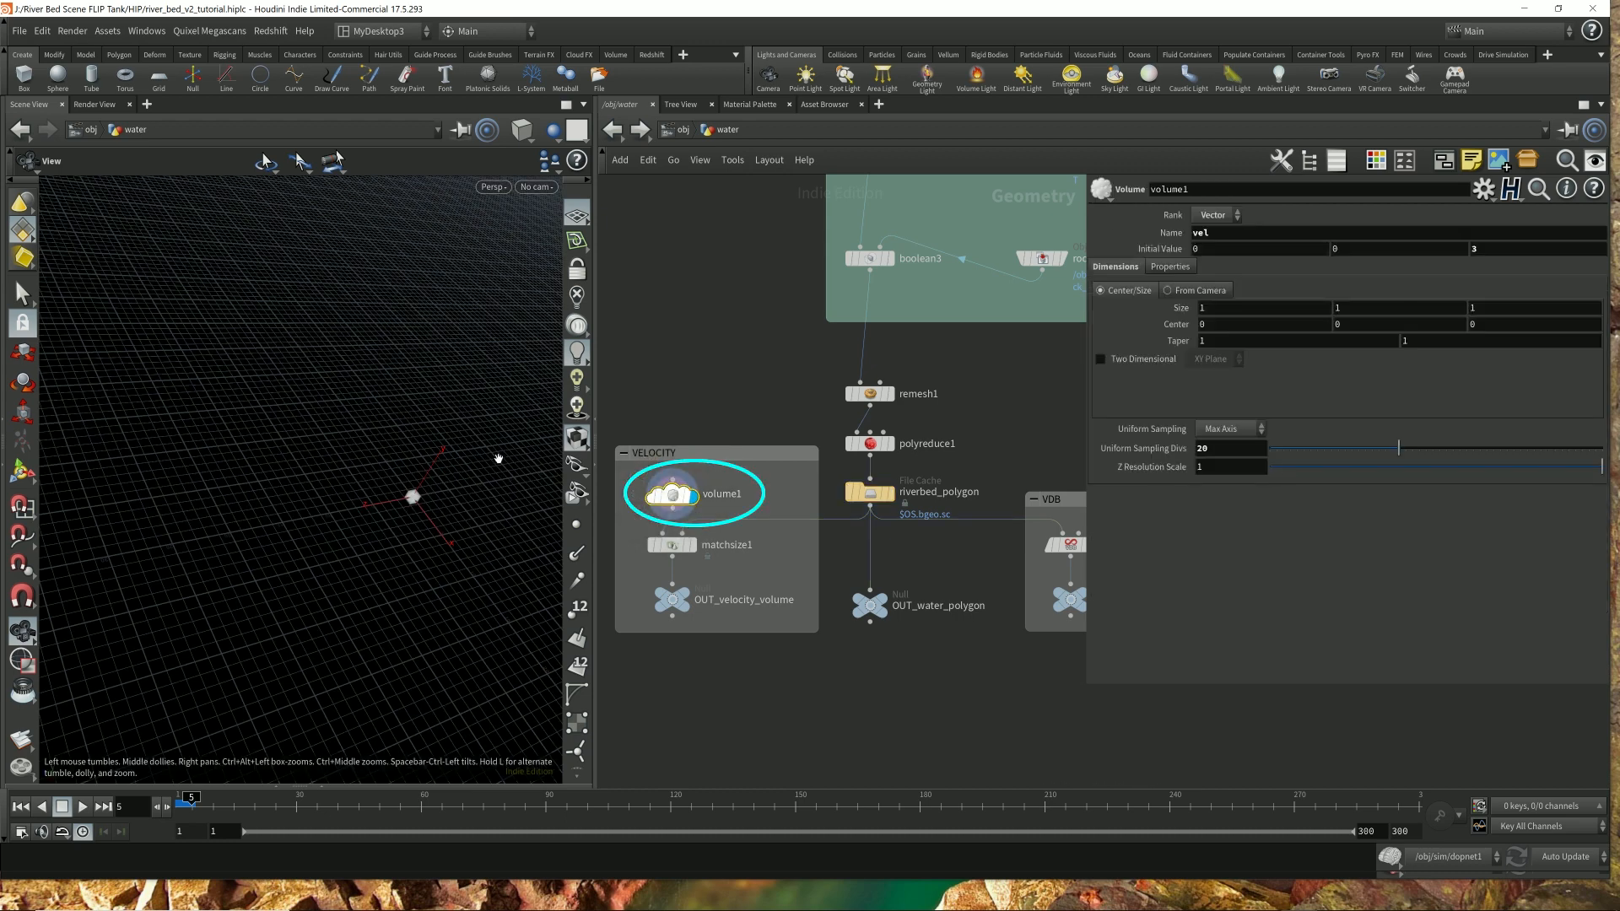
pyautogui.doubleClick(1227, 235)
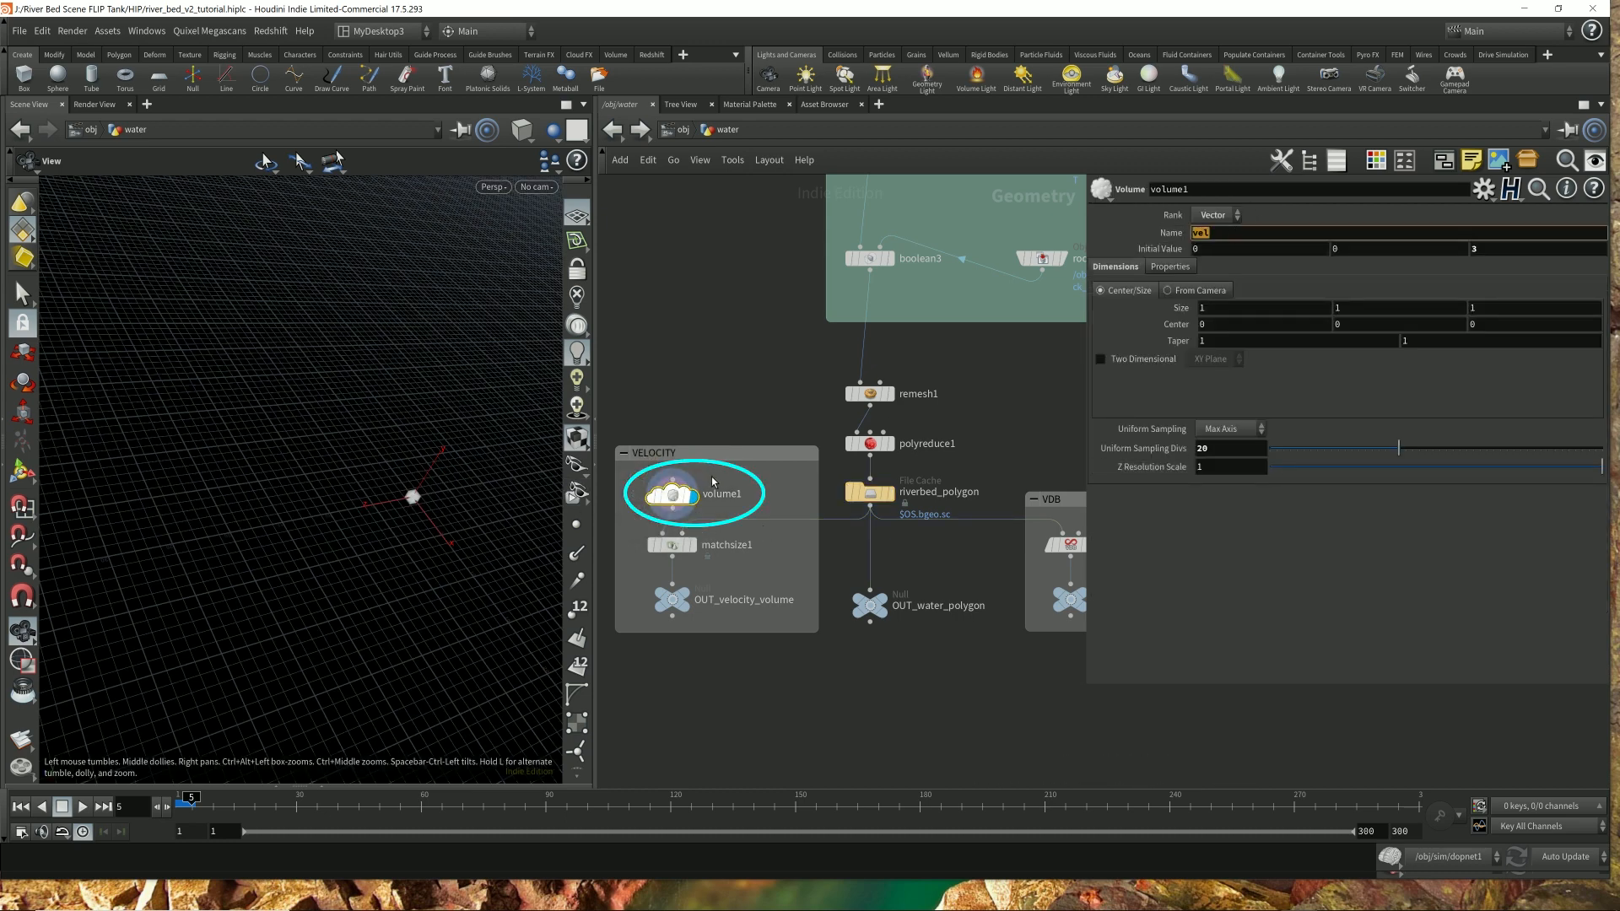
pyautogui.click(764, 485)
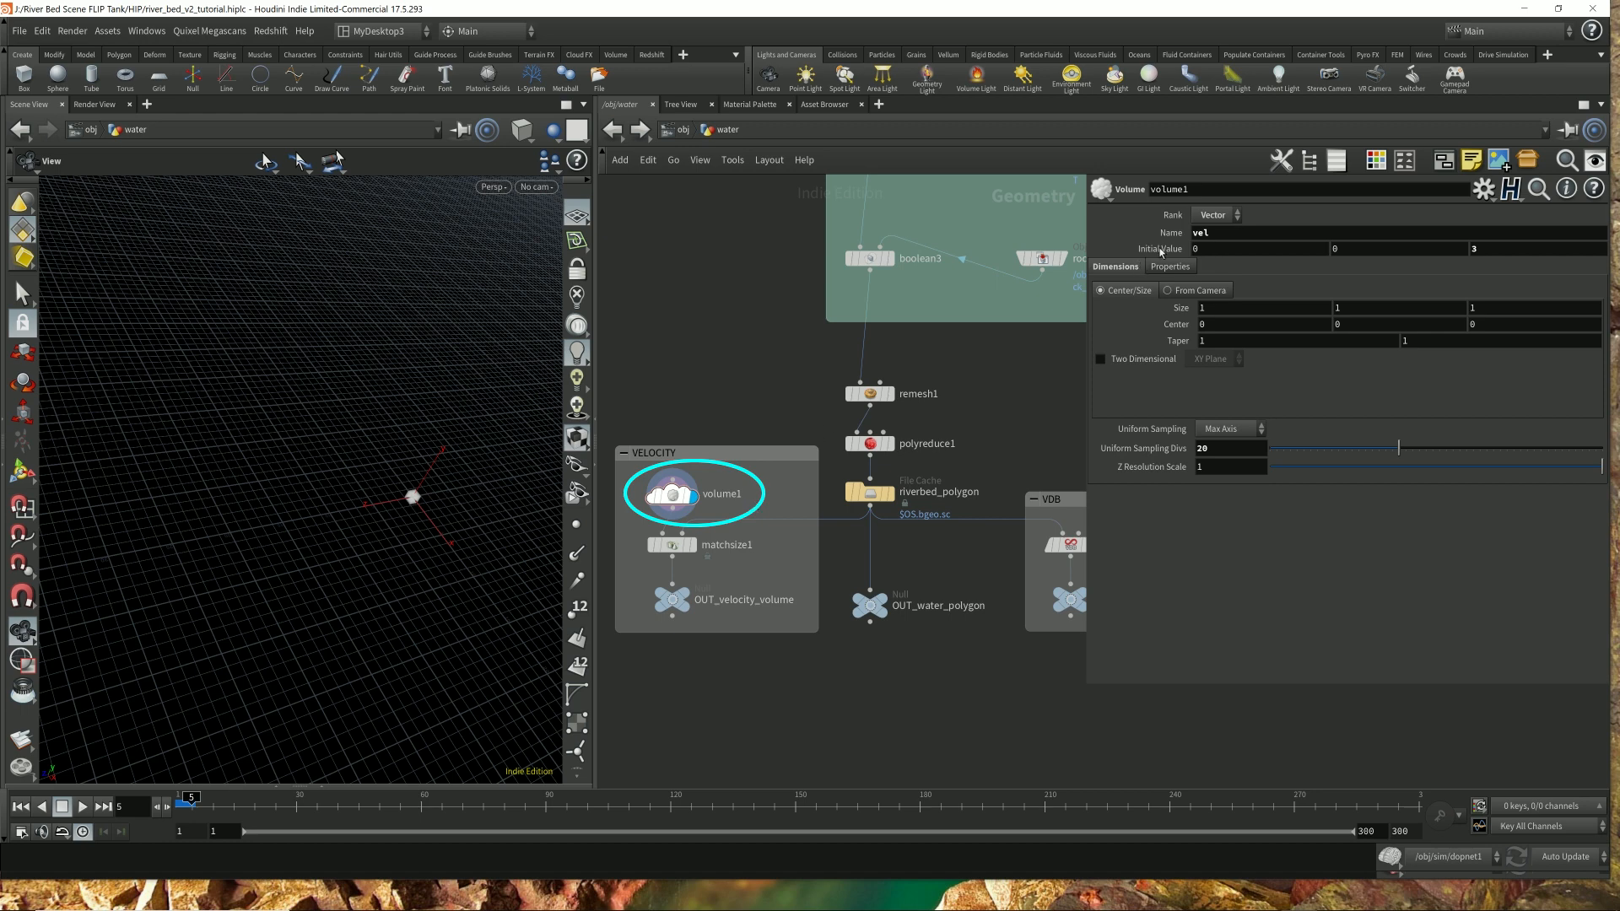
pyautogui.moveTo(1225, 234); pyautogui.dragTo(1060, 272)
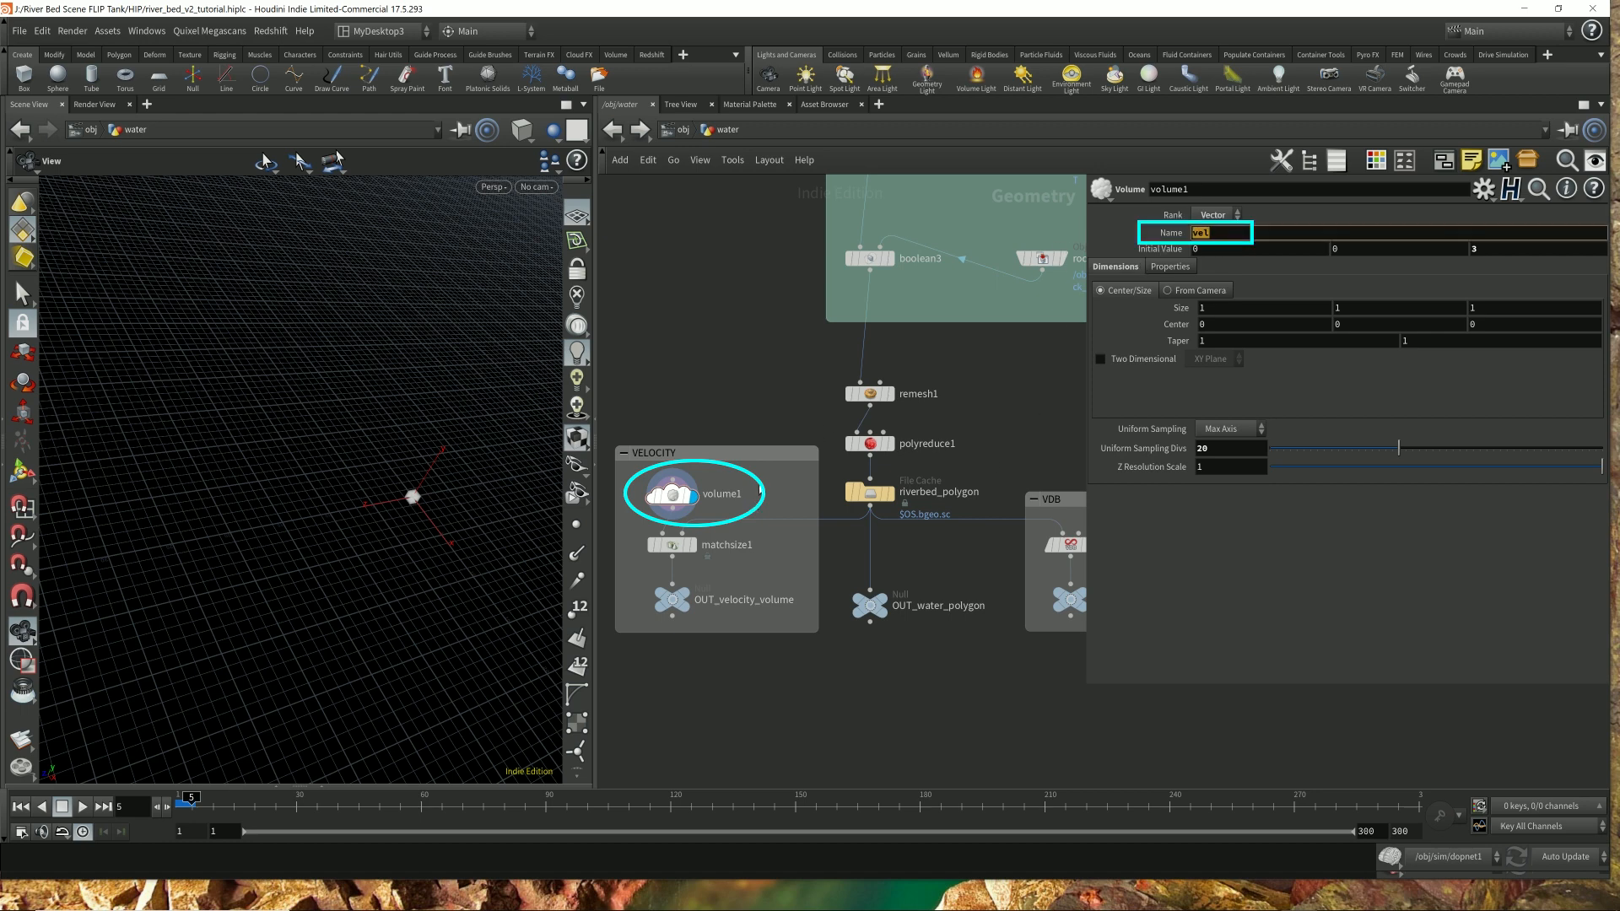
# - Check the velocity components in volume1's node information, close it and view the small volume in the scene
pyautogui.click(633, 495)
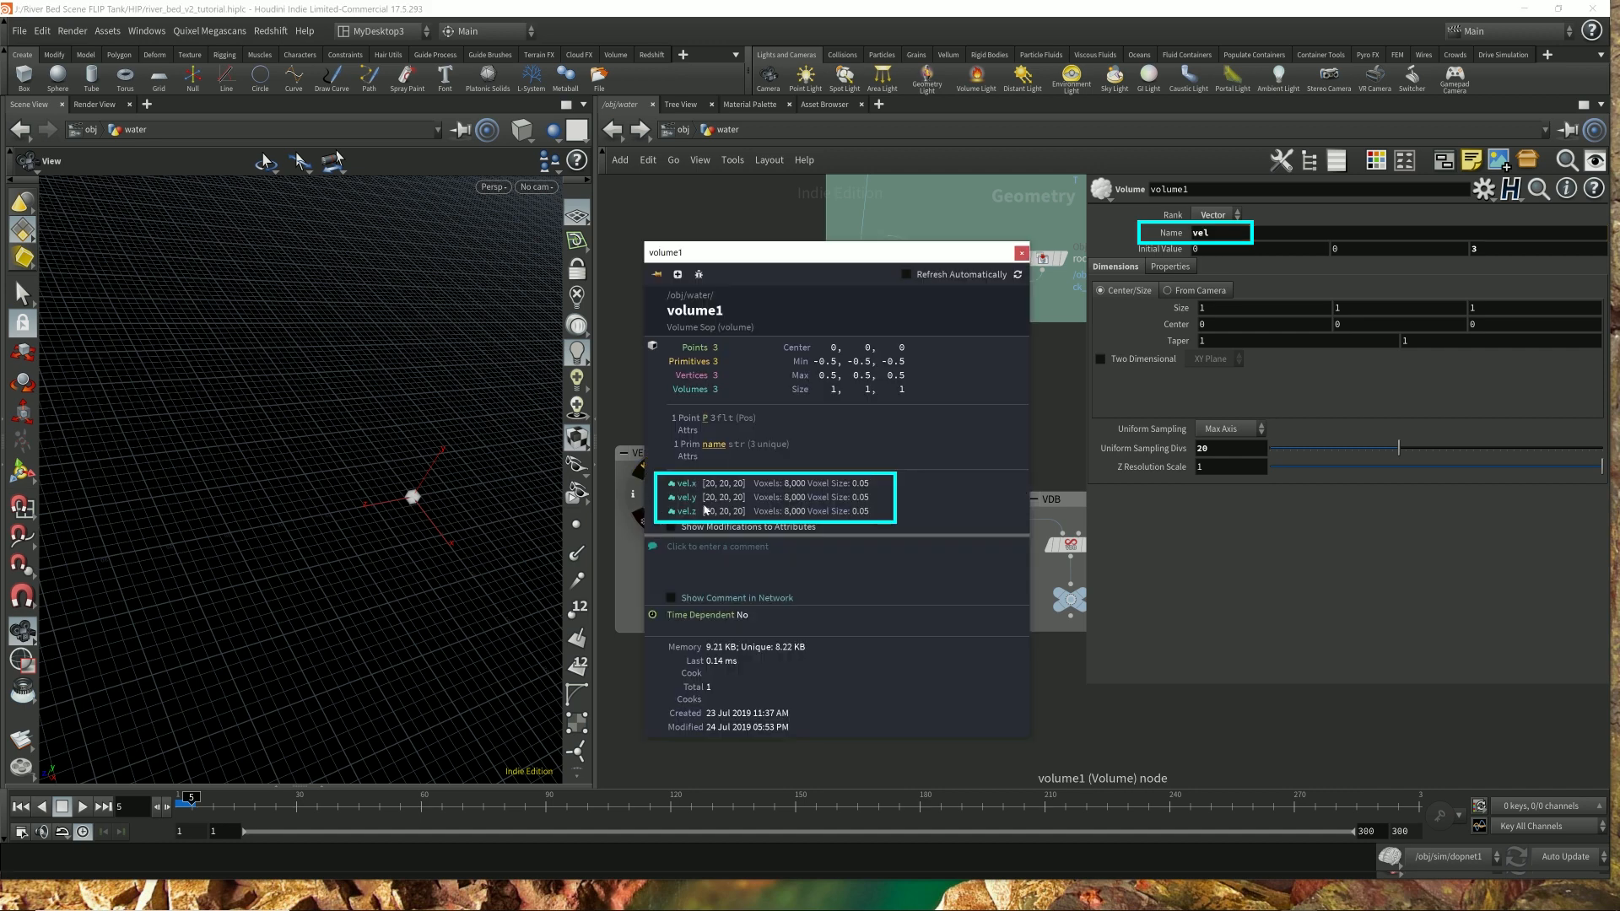
pyautogui.moveTo(749, 254); pyautogui.dragTo(870, 258)
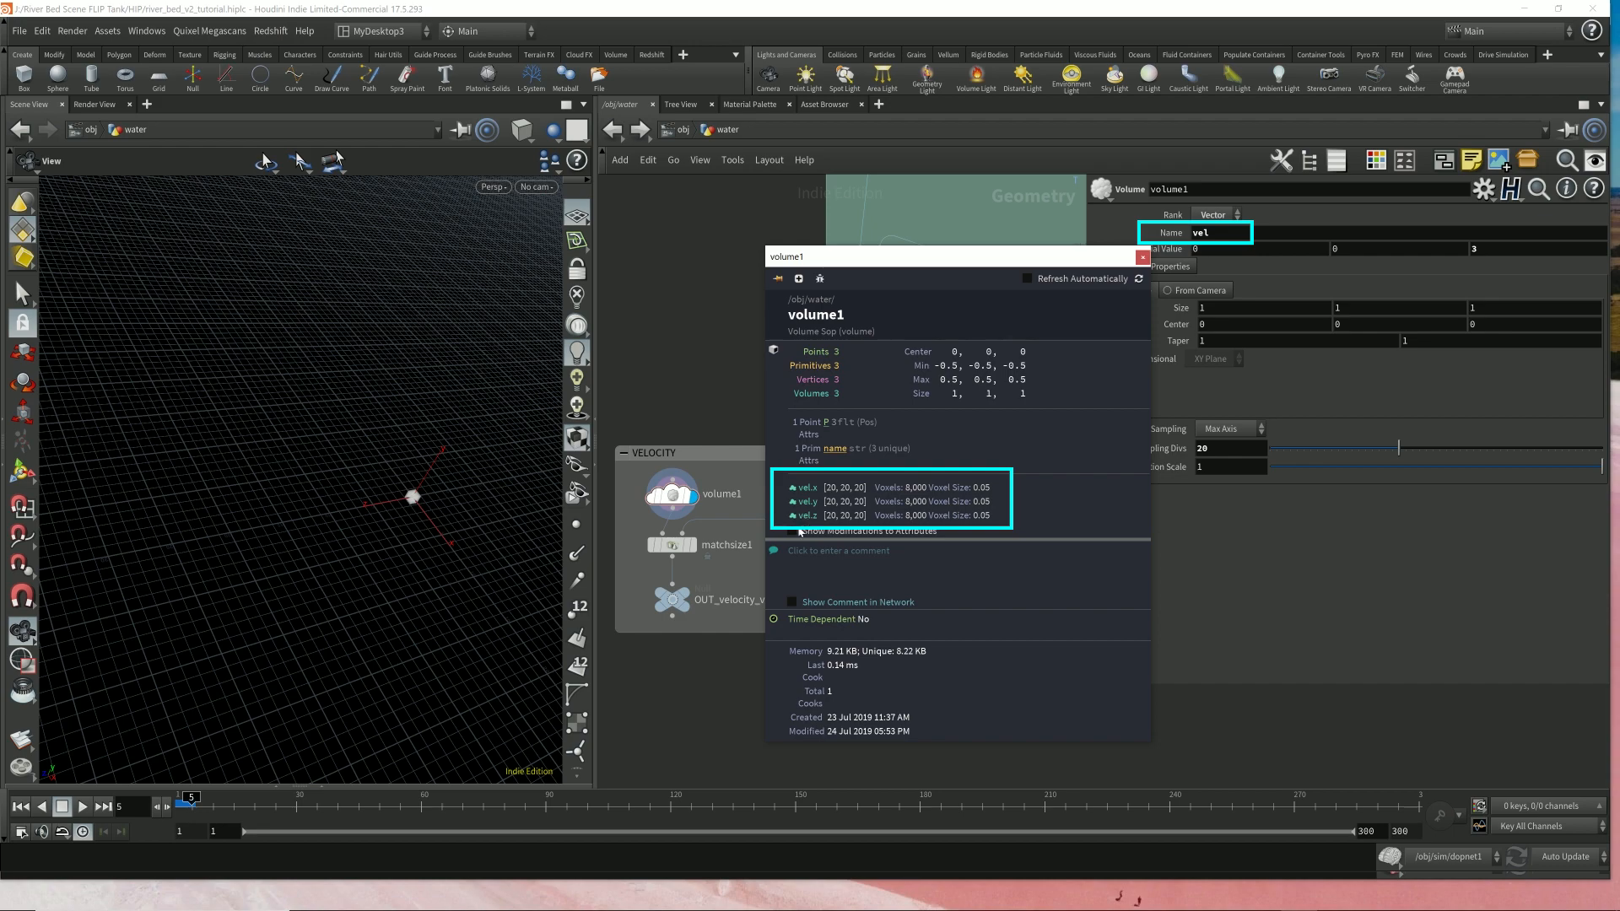
pyautogui.click(1144, 258)
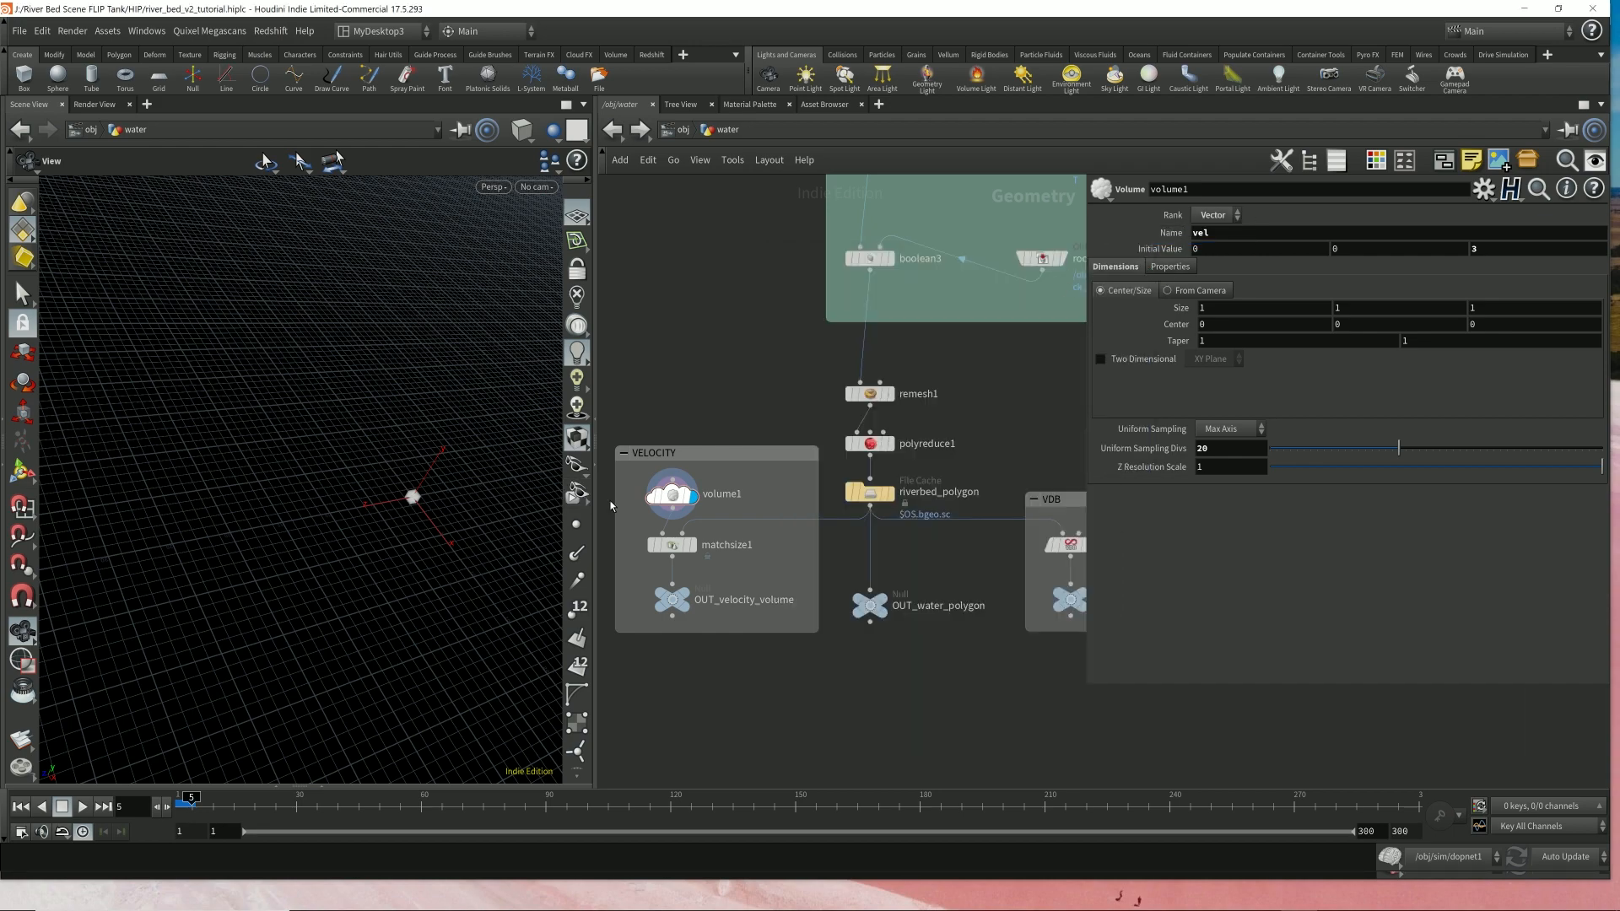
pyautogui.moveTo(442, 496); pyautogui.dragTo(382, 509)
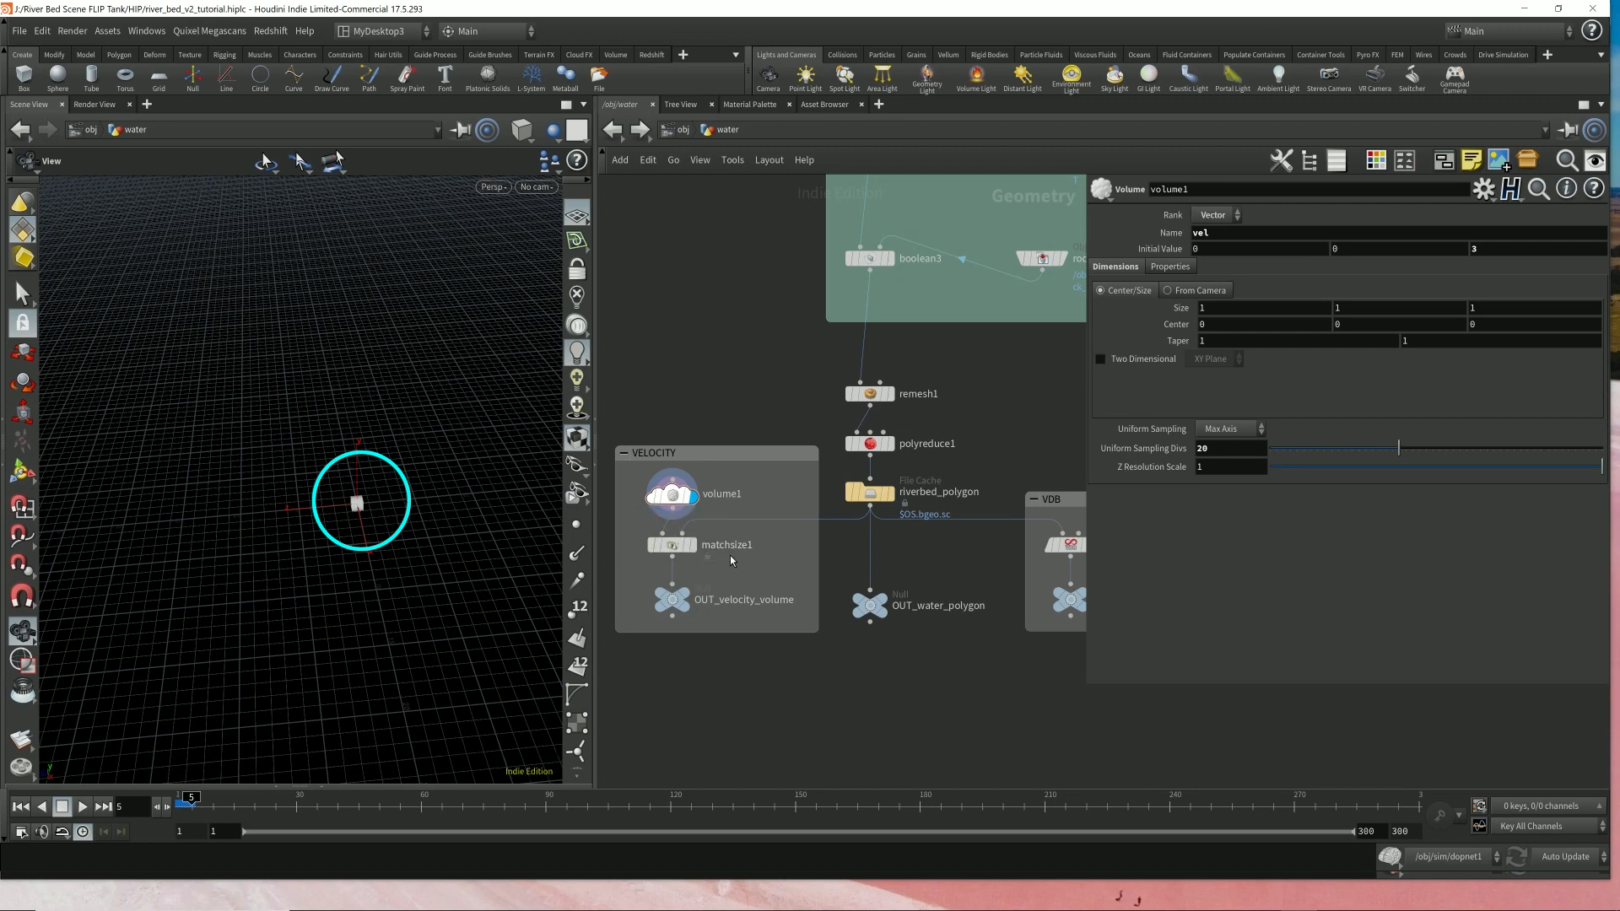
# - Display matchsize1, view the scaled velocity volume as a whole and review volume1's parameters
pyautogui.click(697, 553)
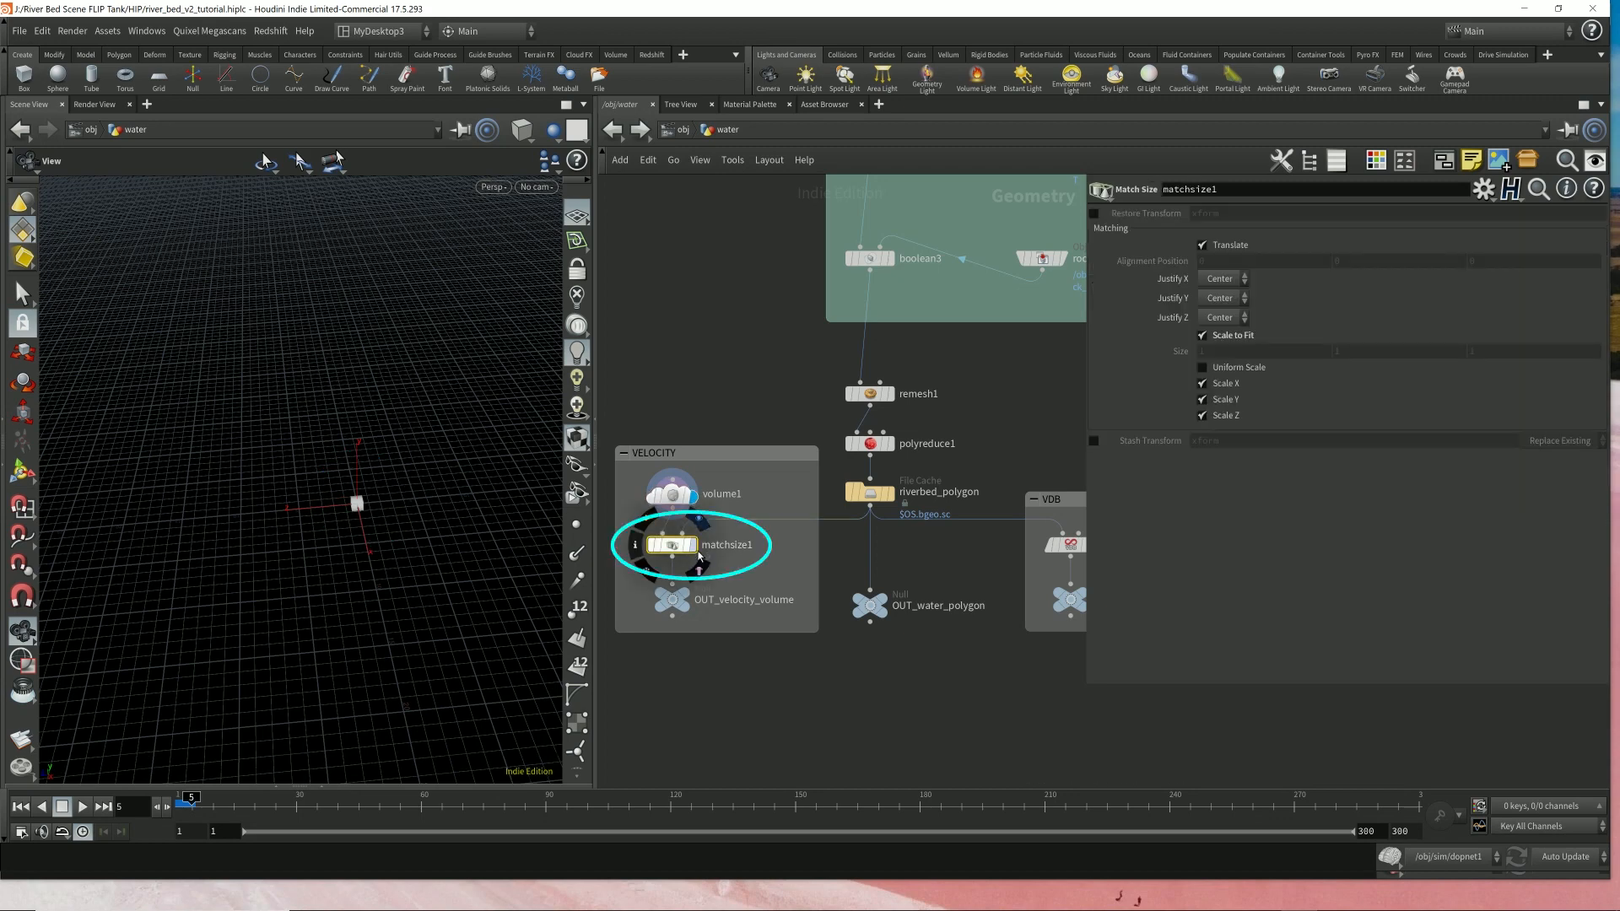
pyautogui.click(692, 545)
pyautogui.moveTo(498, 525); pyautogui.dragTo(482, 529)
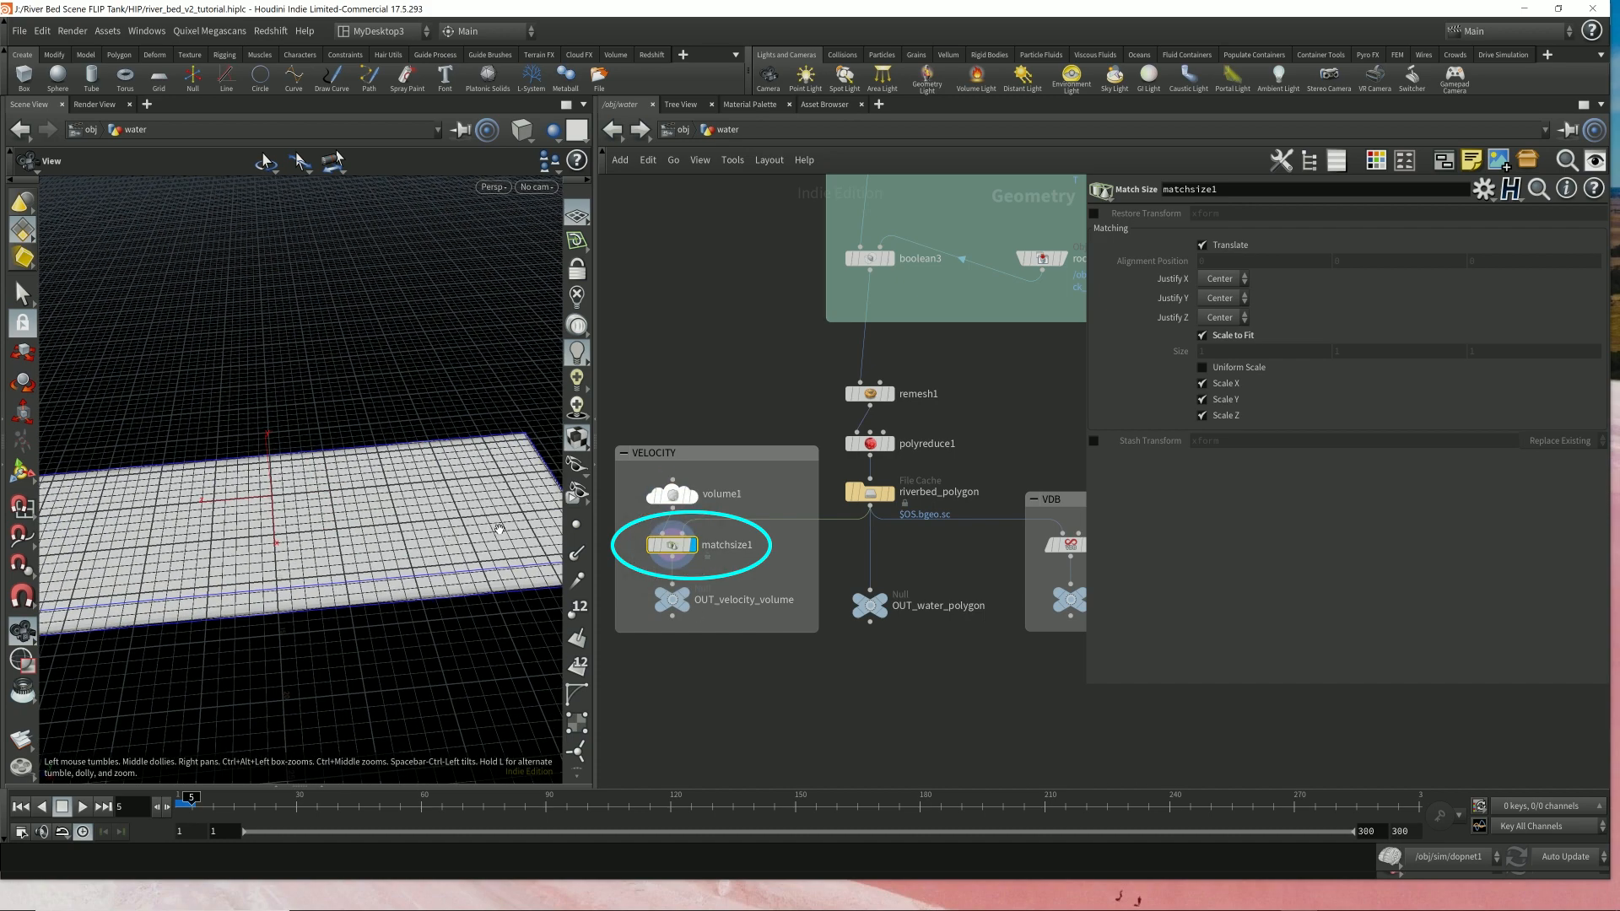
pyautogui.scroll(-3, 482, 529)
pyautogui.click(678, 498)
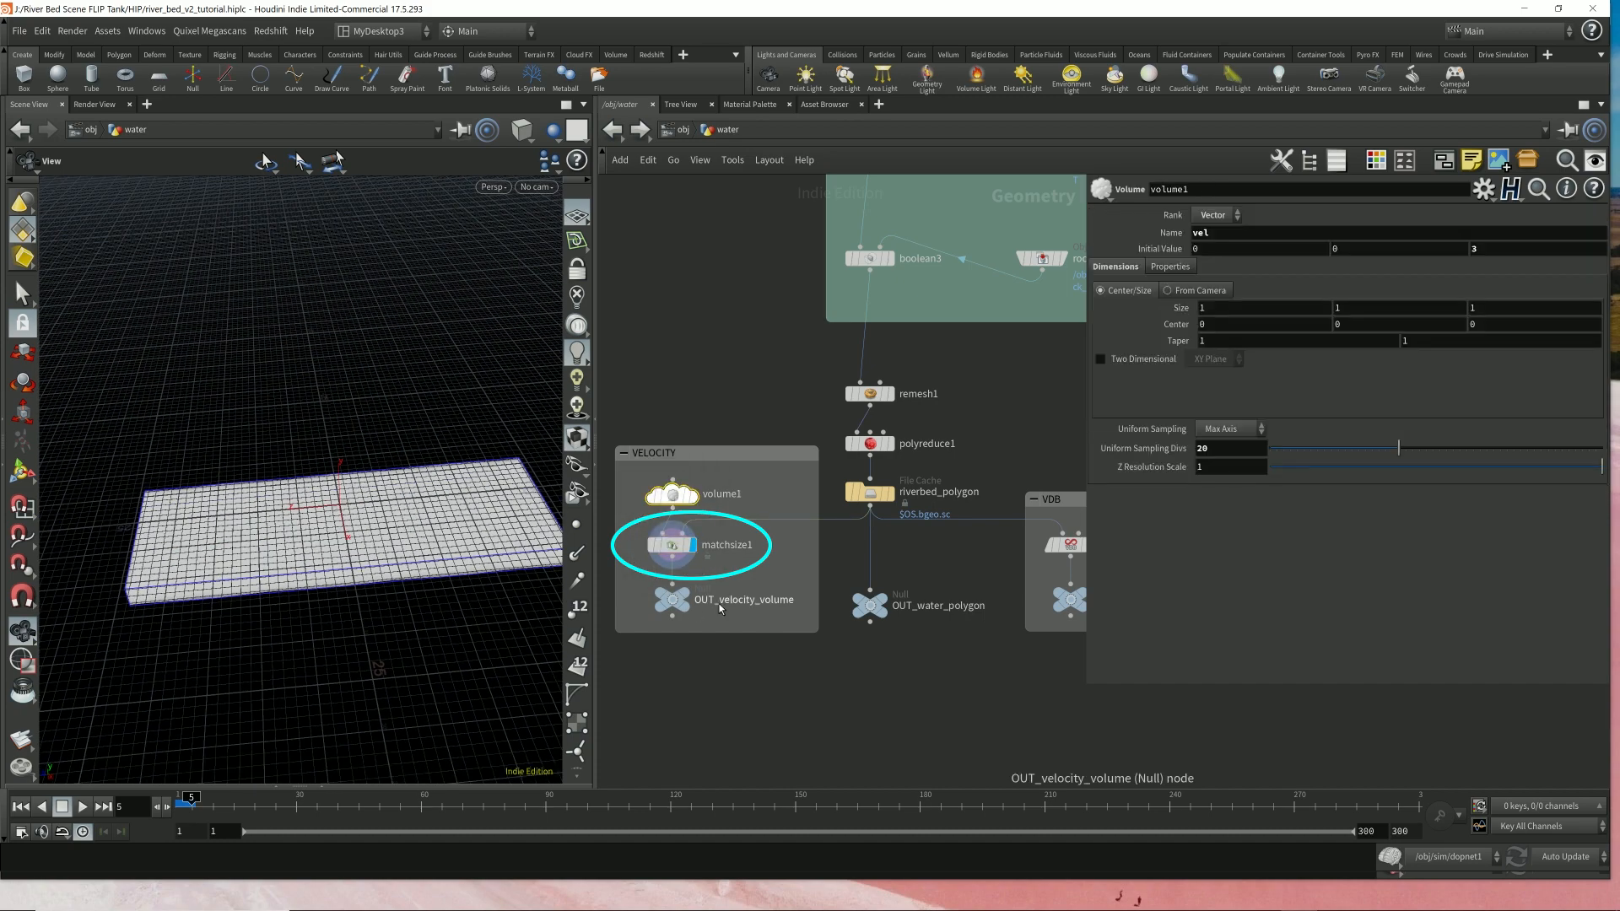
pyautogui.moveTo(507, 517); pyautogui.dragTo(444, 513)
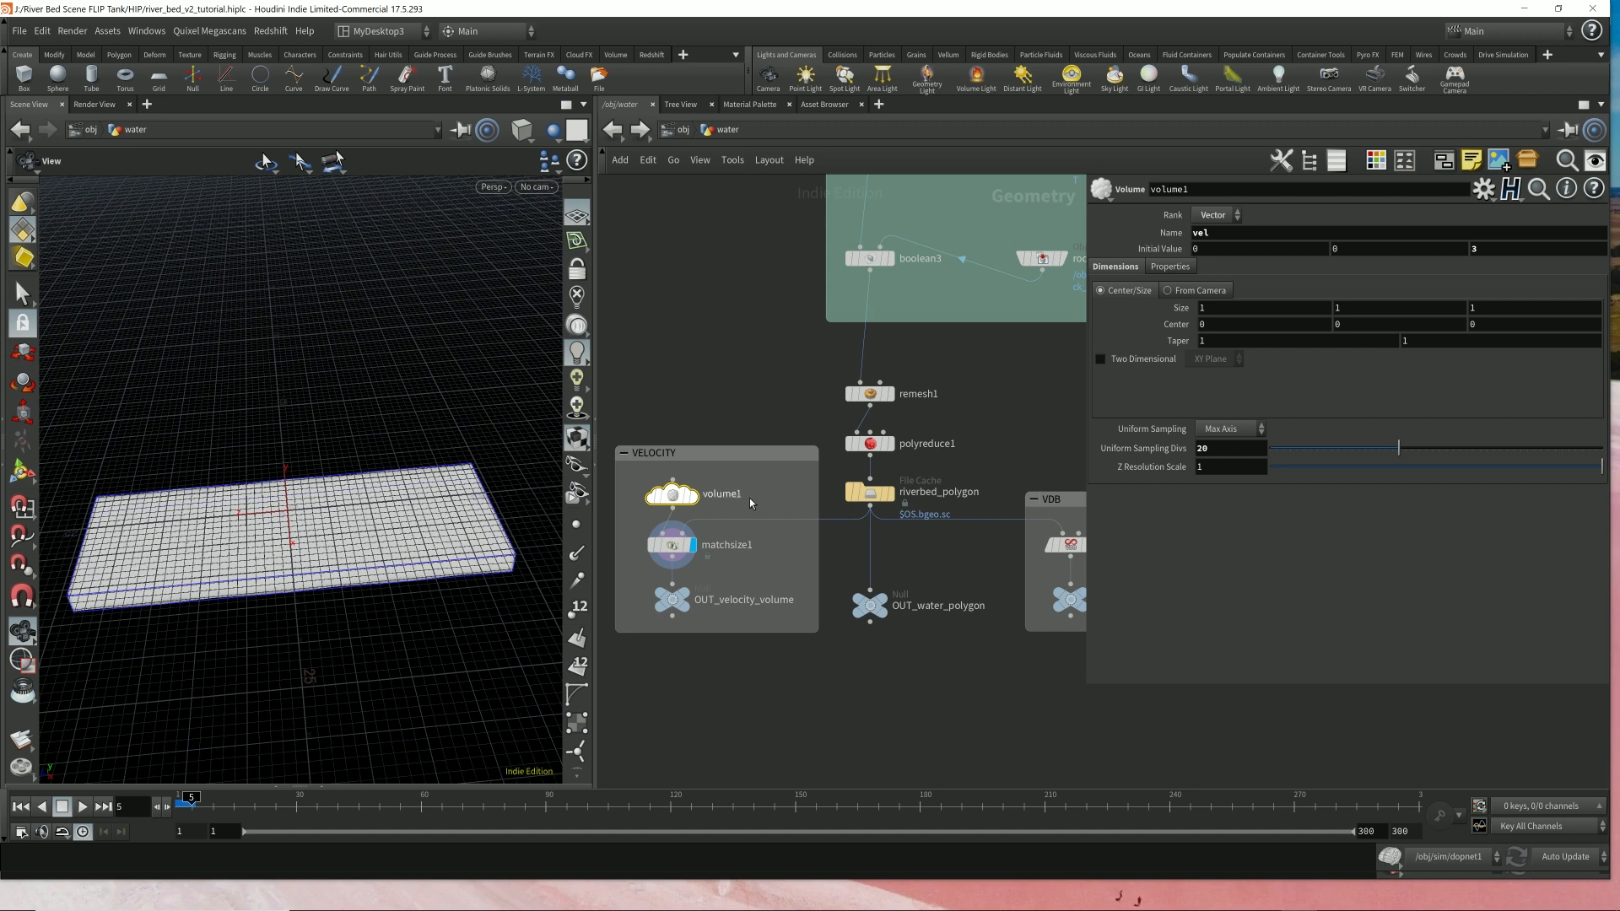
# - Display riverbed_polygon as the size reference, then review the matchsize1 and volume1 settings against it
pyautogui.moveTo(896, 499)
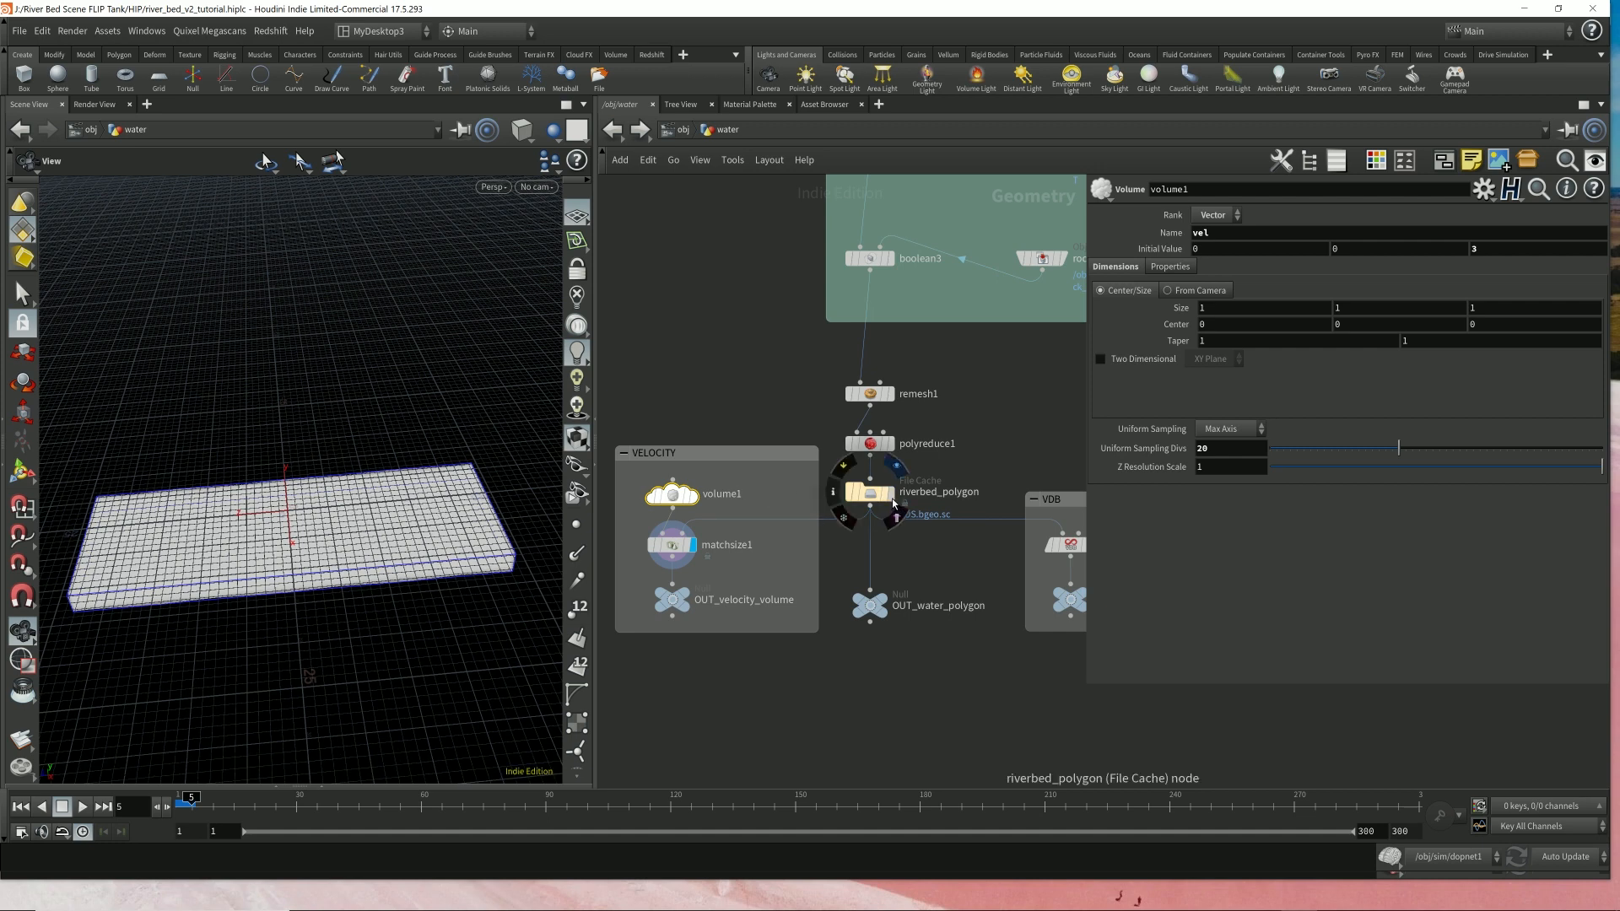
pyautogui.click(894, 503)
pyautogui.click(870, 492)
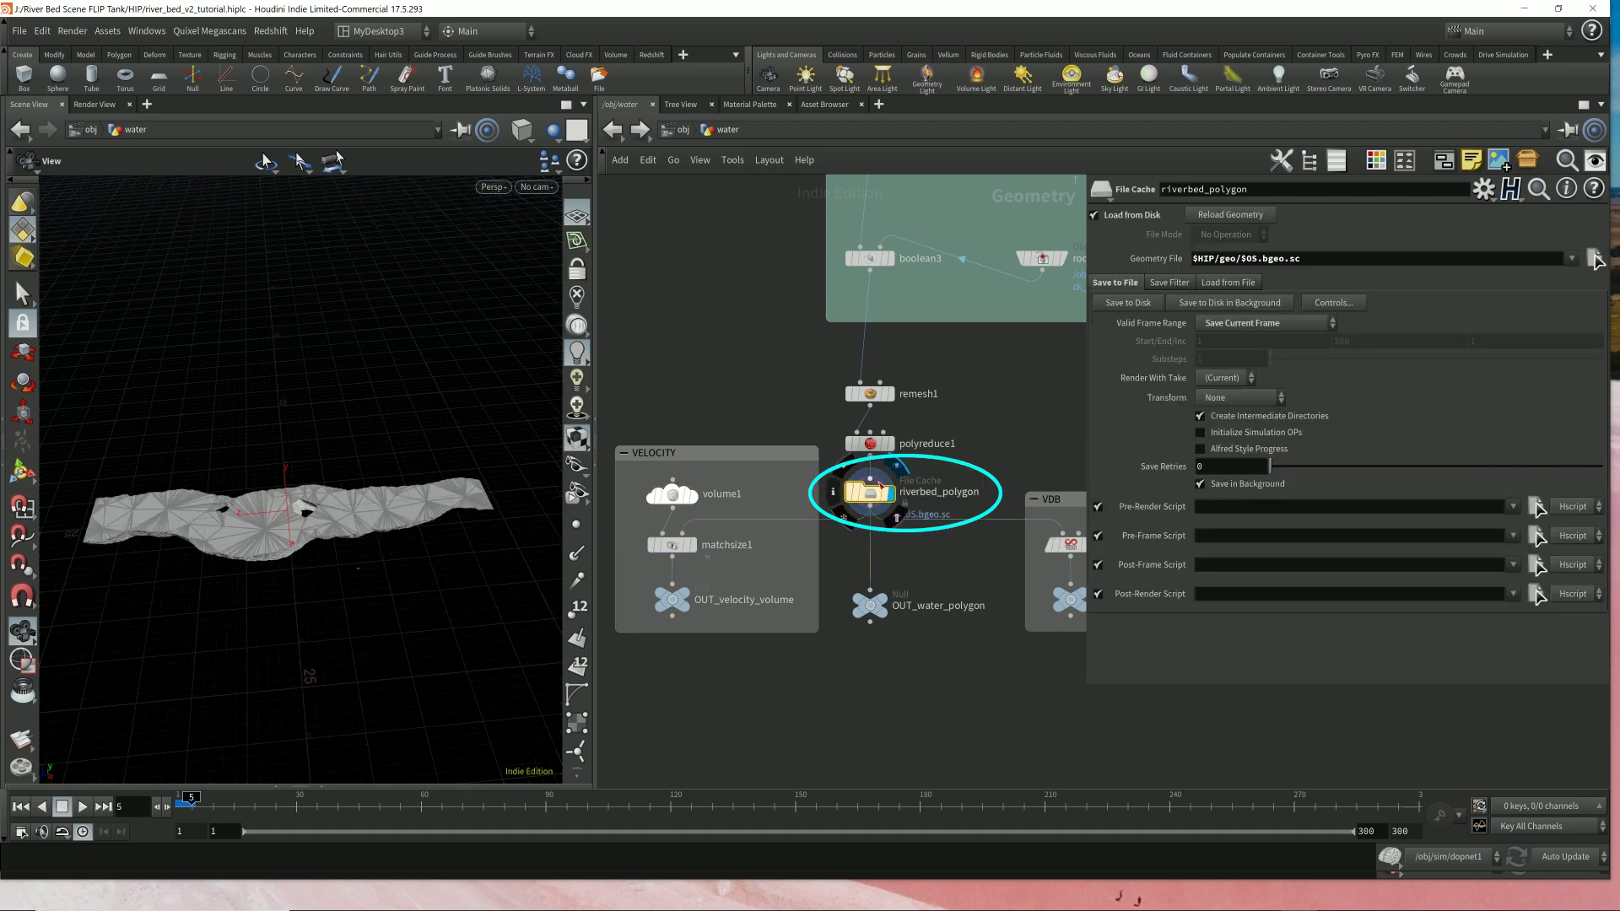
pyautogui.moveTo(368, 457); pyautogui.dragTo(376, 576)
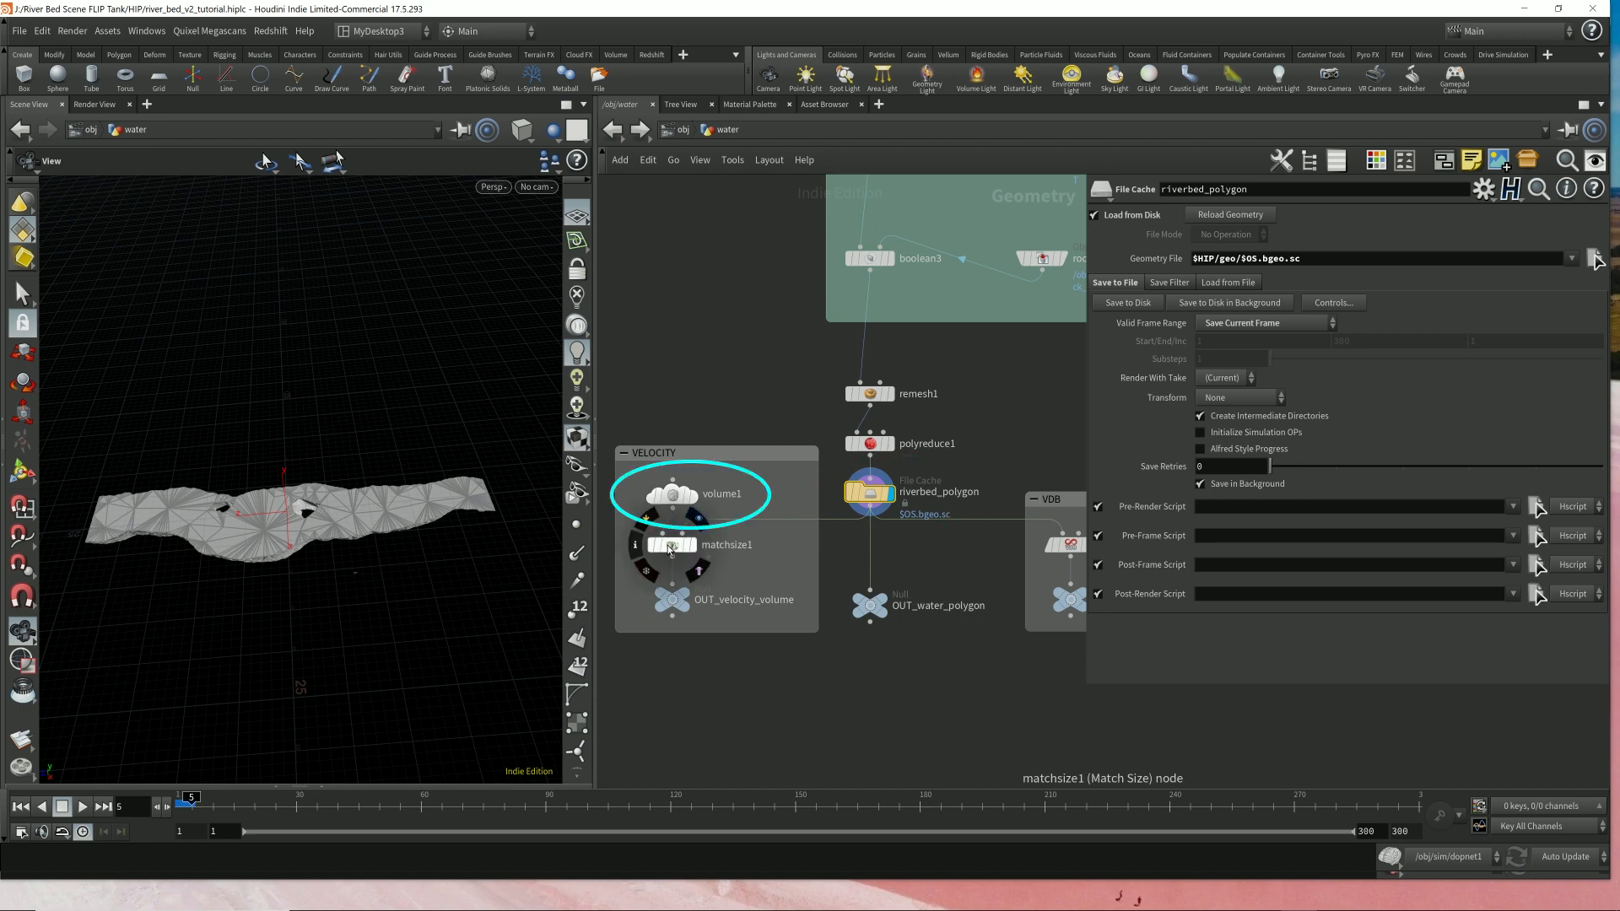
pyautogui.click(671, 547)
pyautogui.click(675, 498)
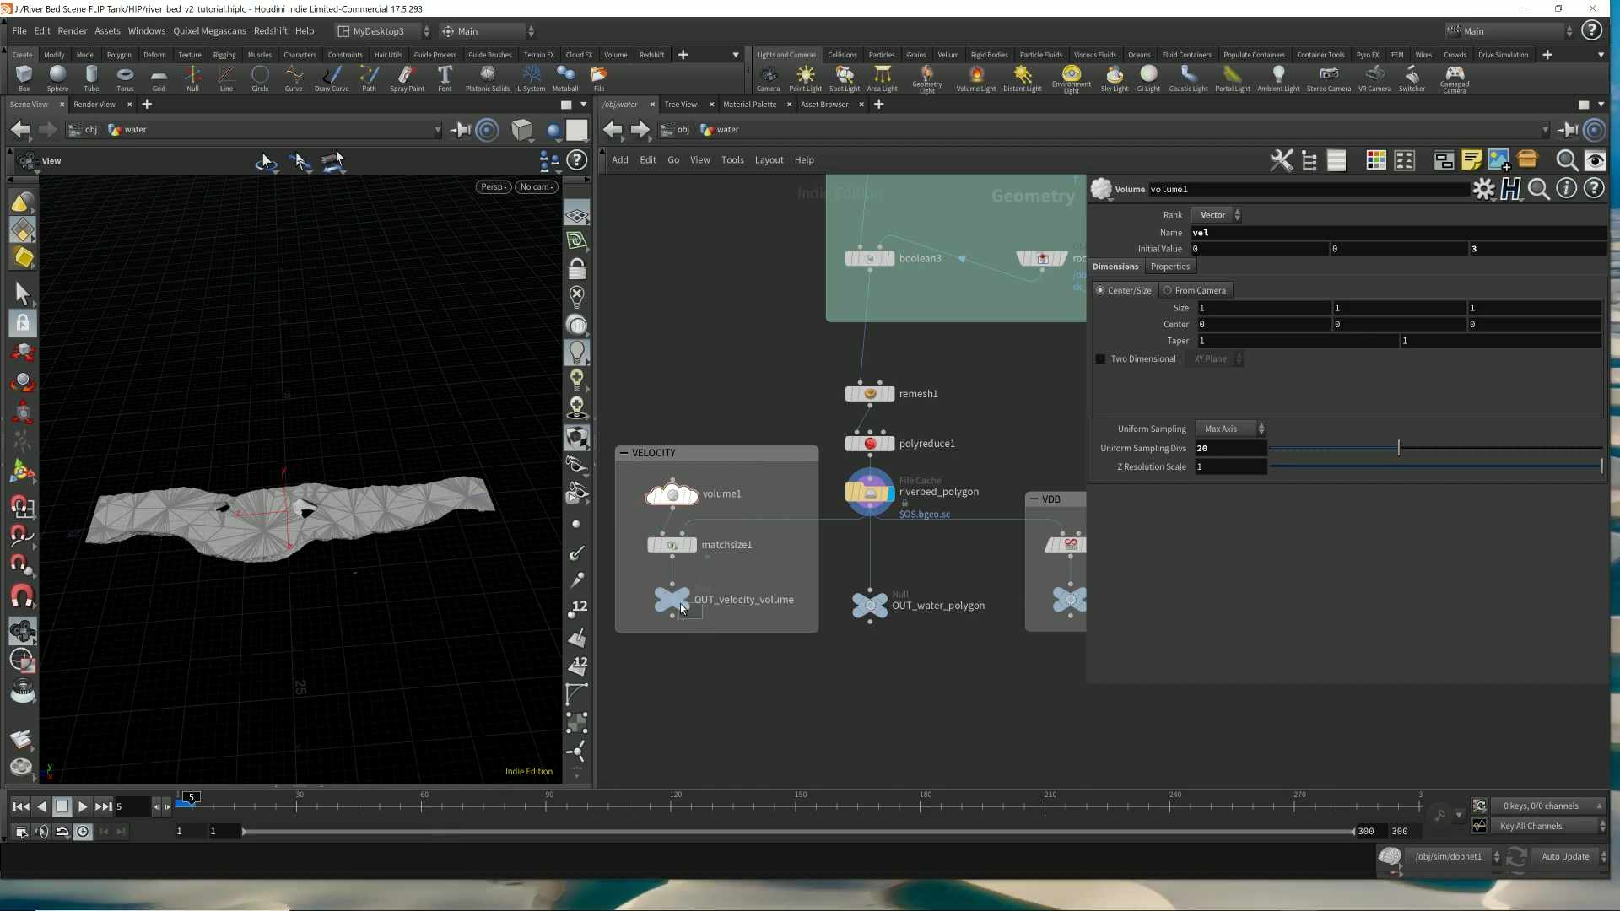
# - Display OUT_velocity_volume and check its vel volumes and voxel sizes in the node information
pyautogui.click(679, 604)
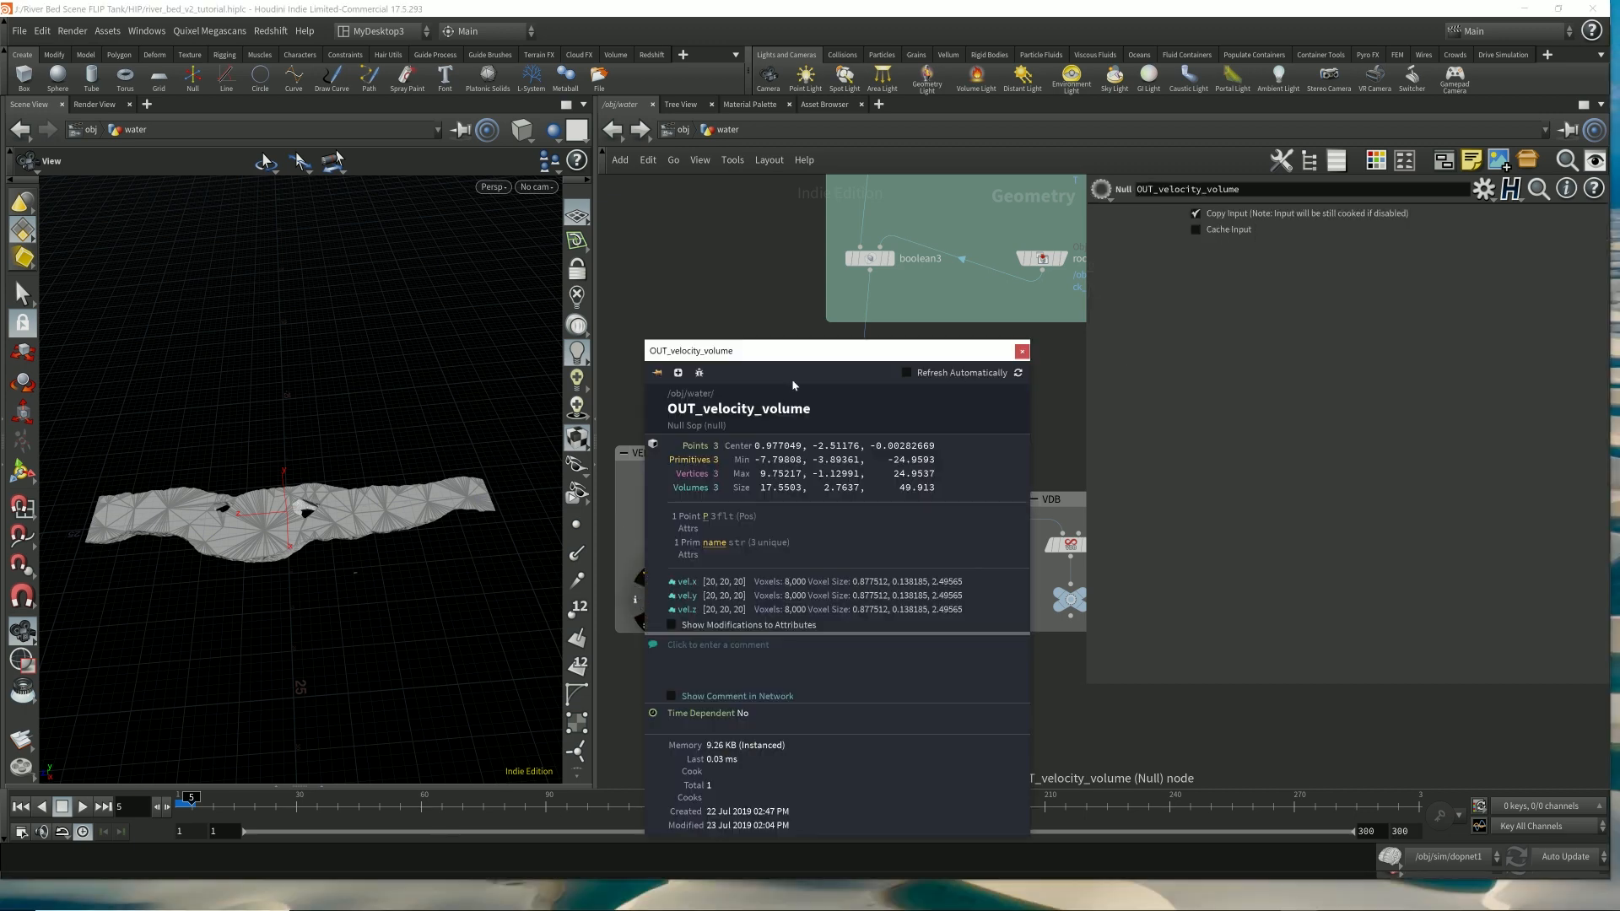
pyautogui.click(639, 602)
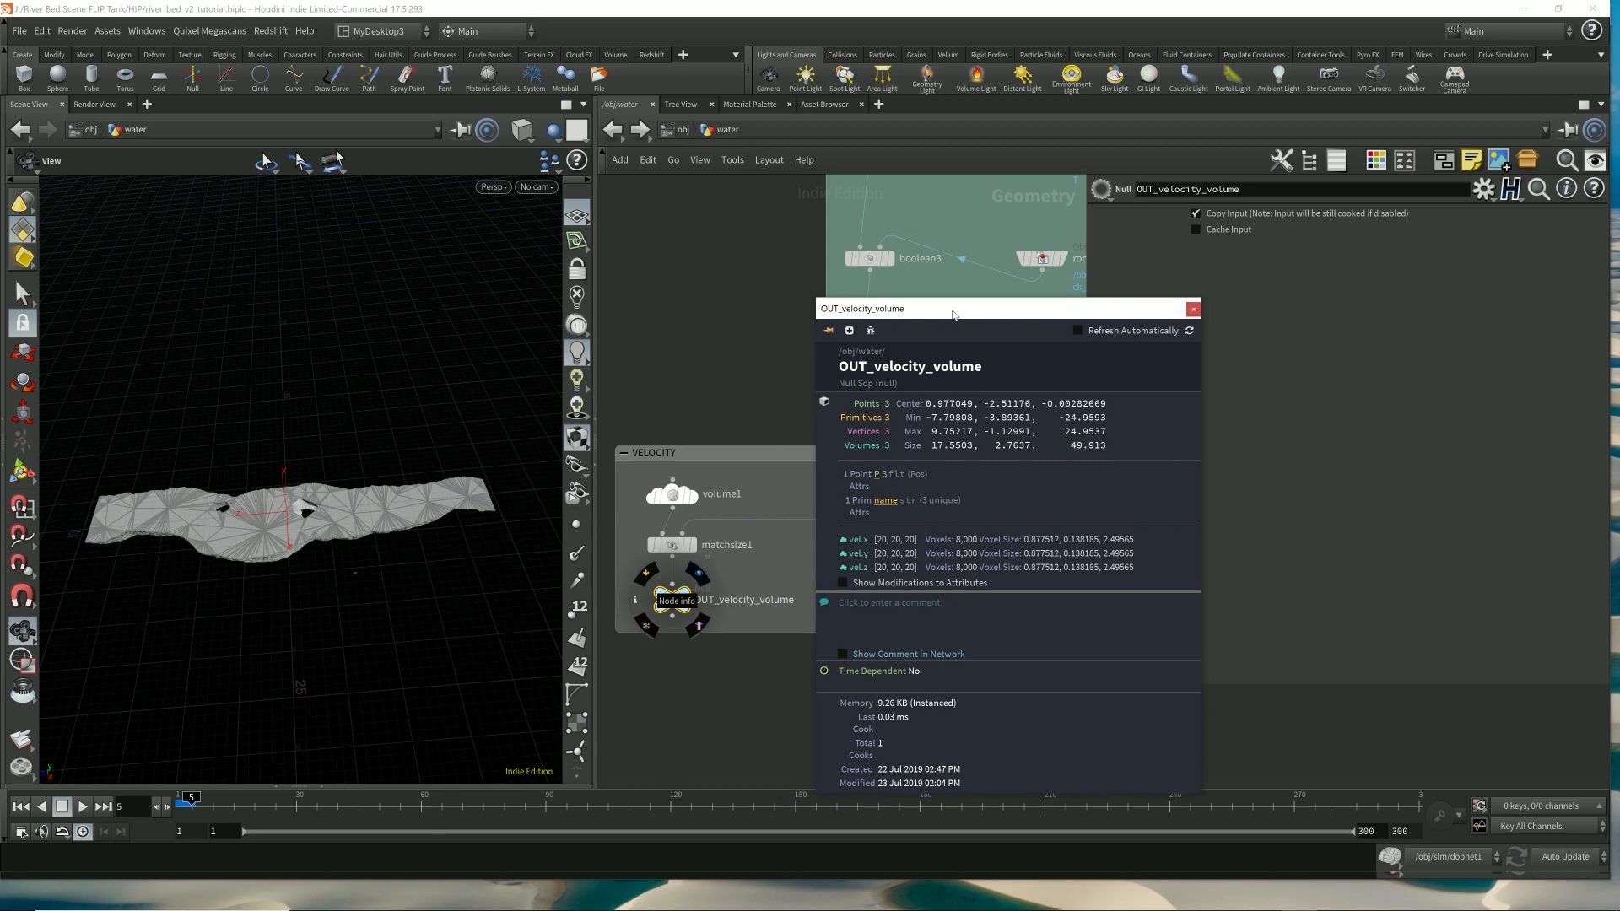
pyautogui.click(686, 598)
pyautogui.click(635, 600)
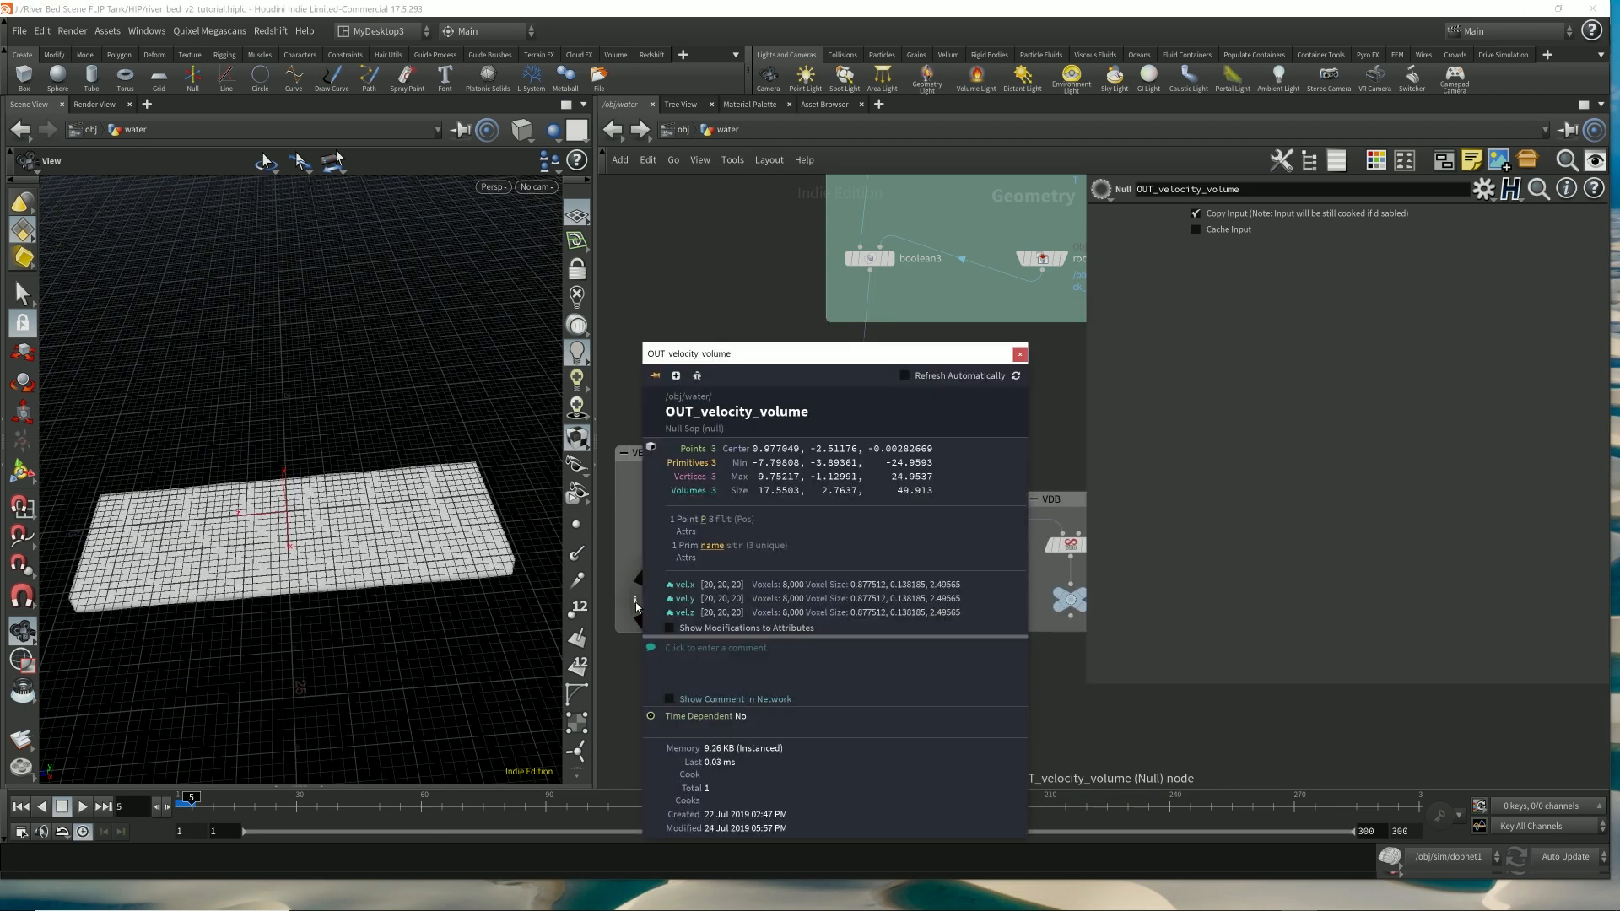
pyautogui.moveTo(773, 353); pyautogui.dragTo(964, 320)
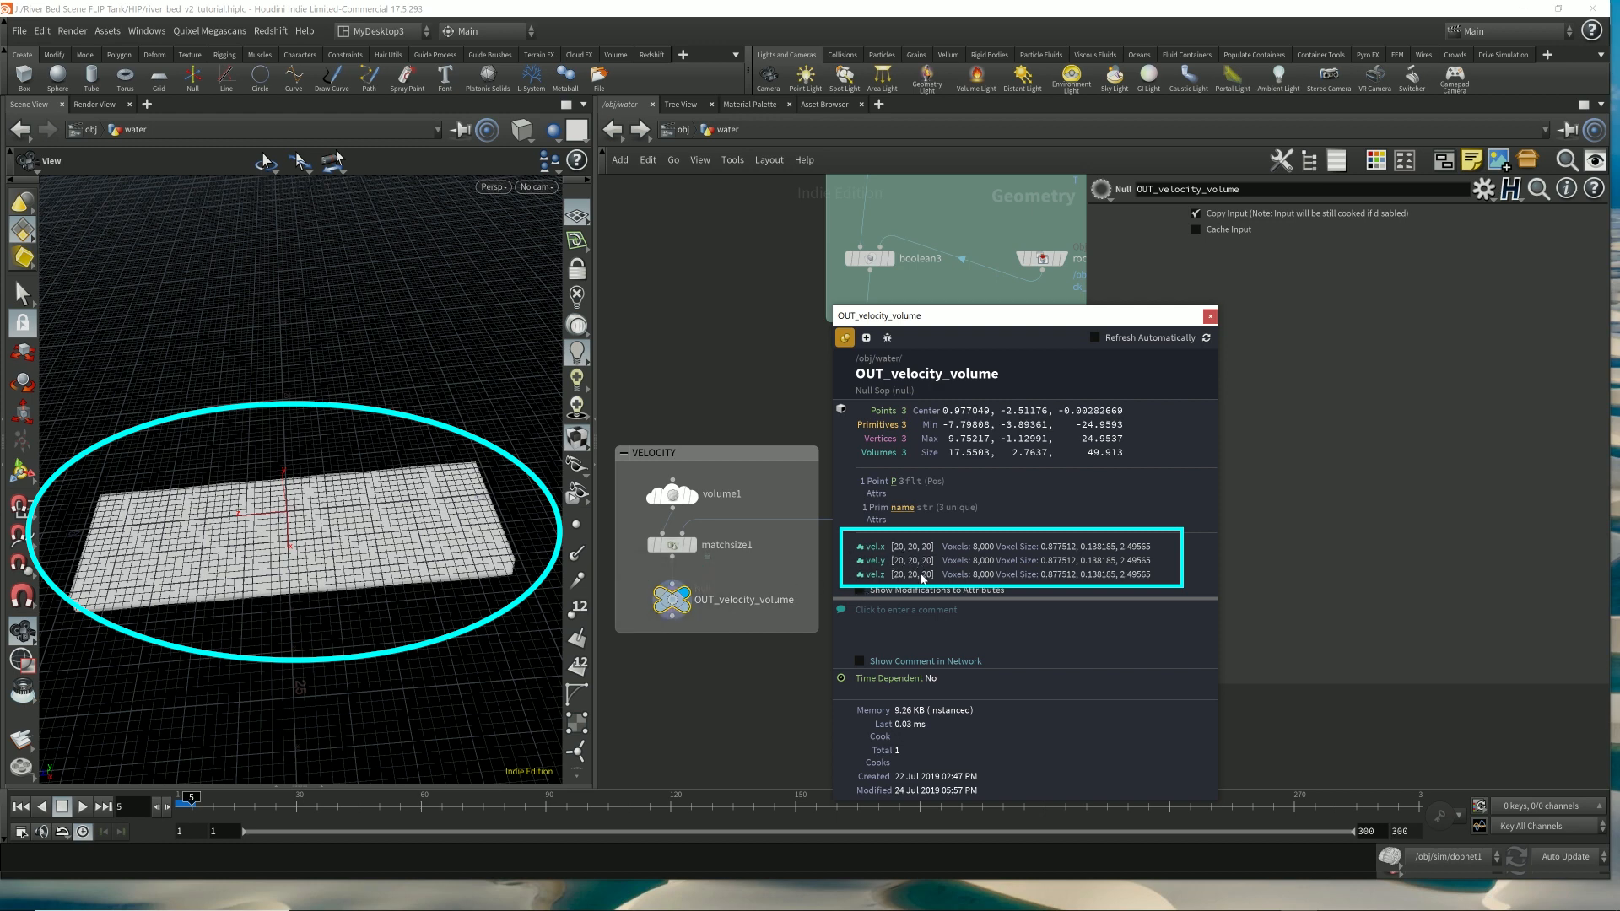
pyautogui.click(1211, 316)
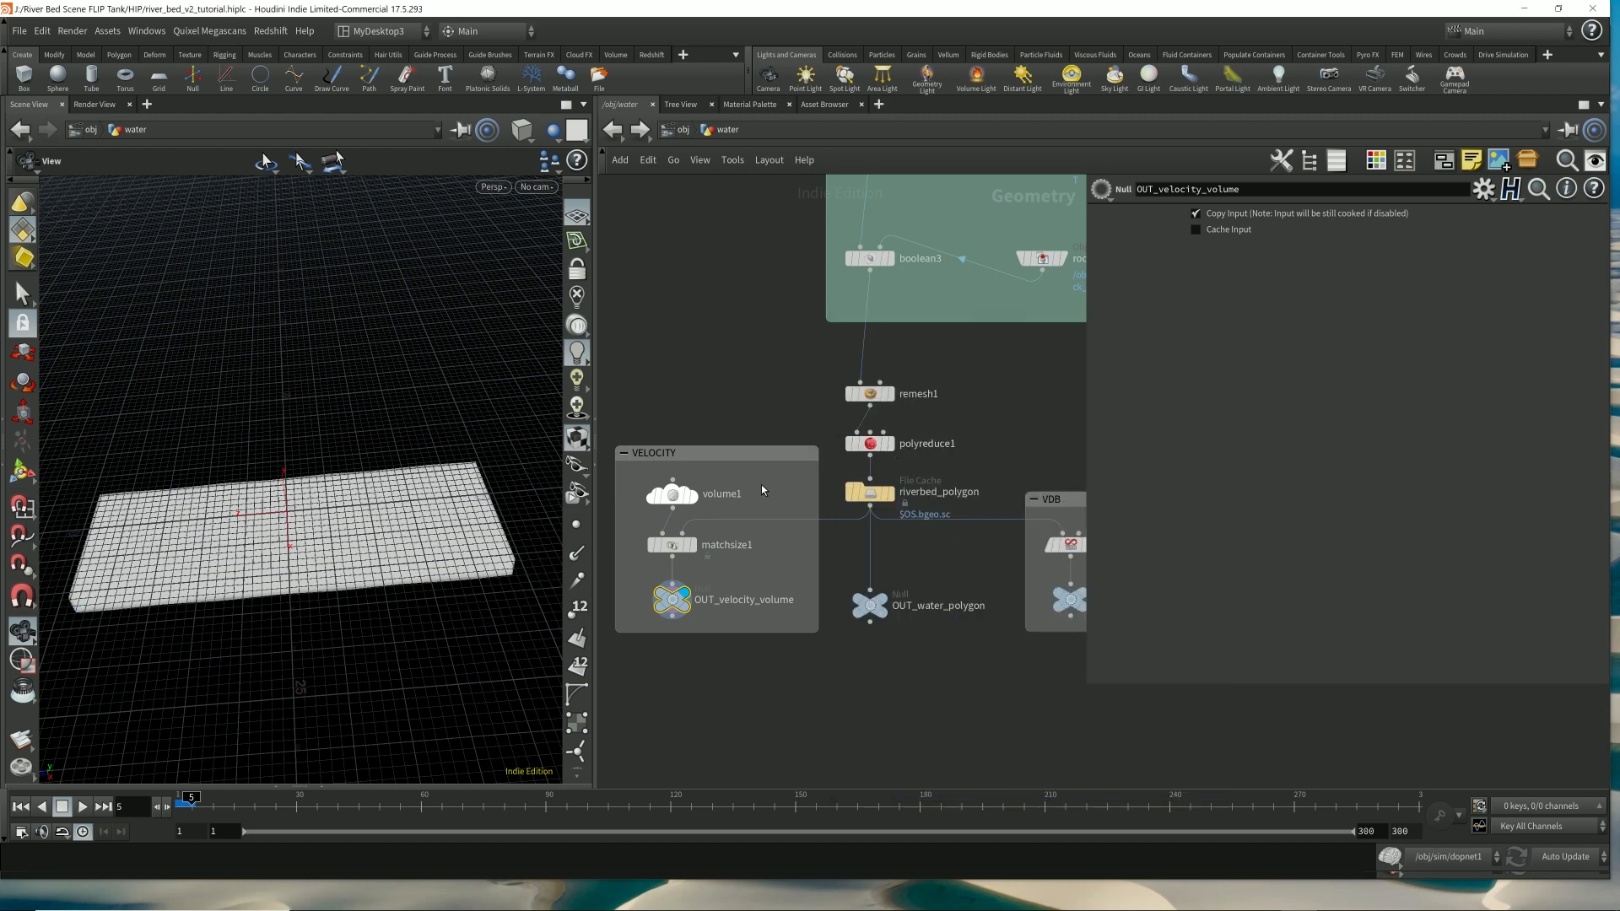
# - Select volume1 and examine the Z component of its Initial Value
pyautogui.click(670, 501)
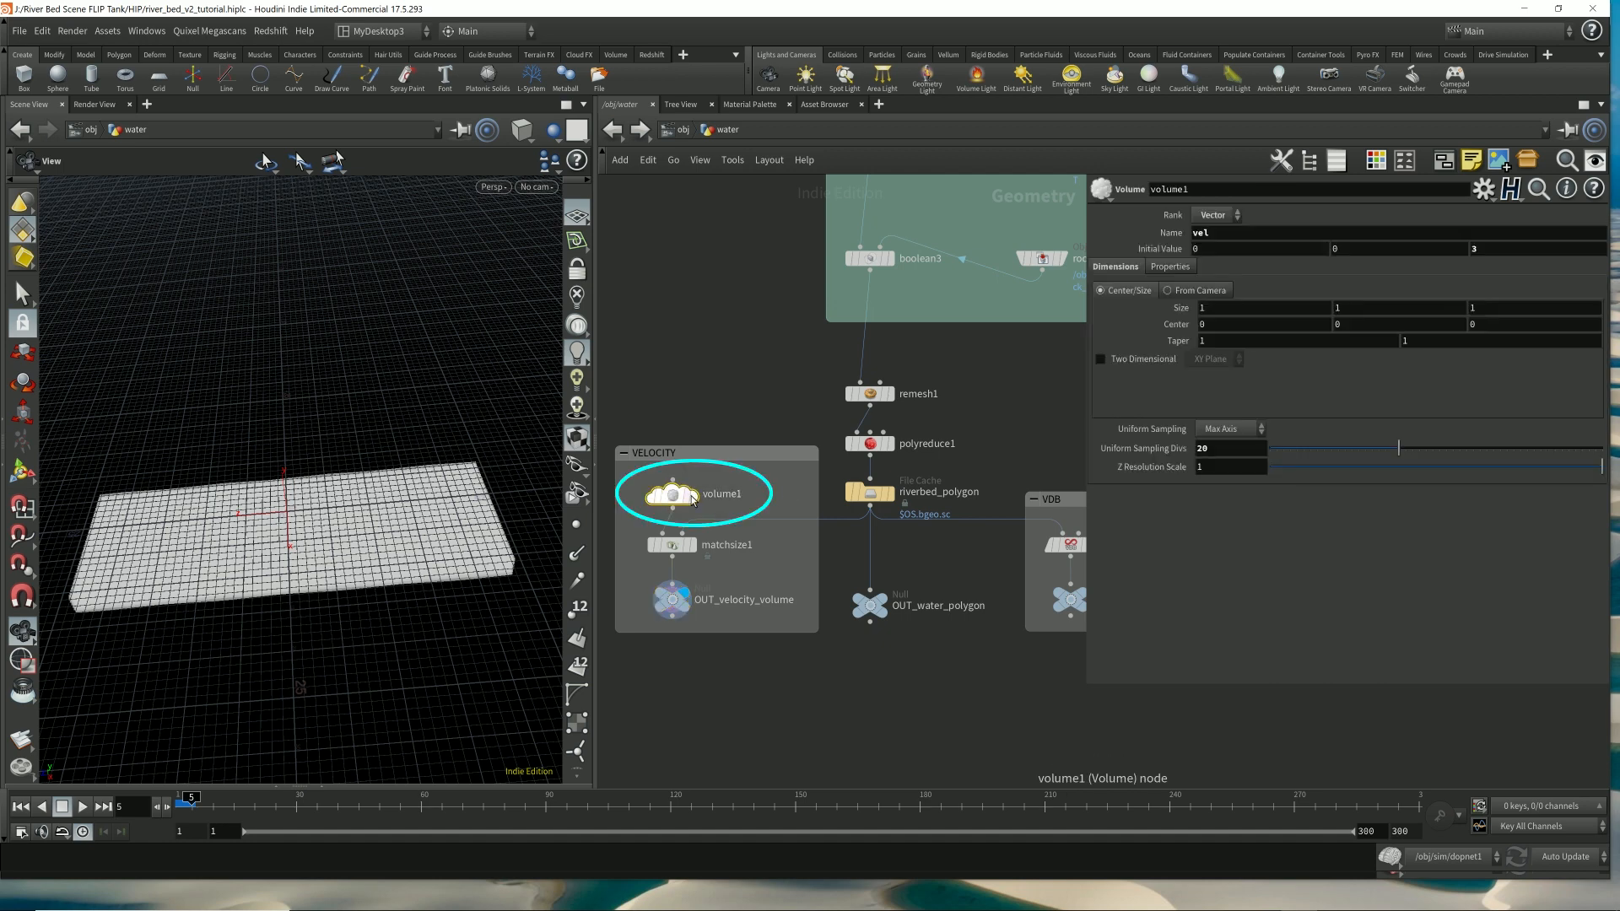
pyautogui.moveTo(673, 504)
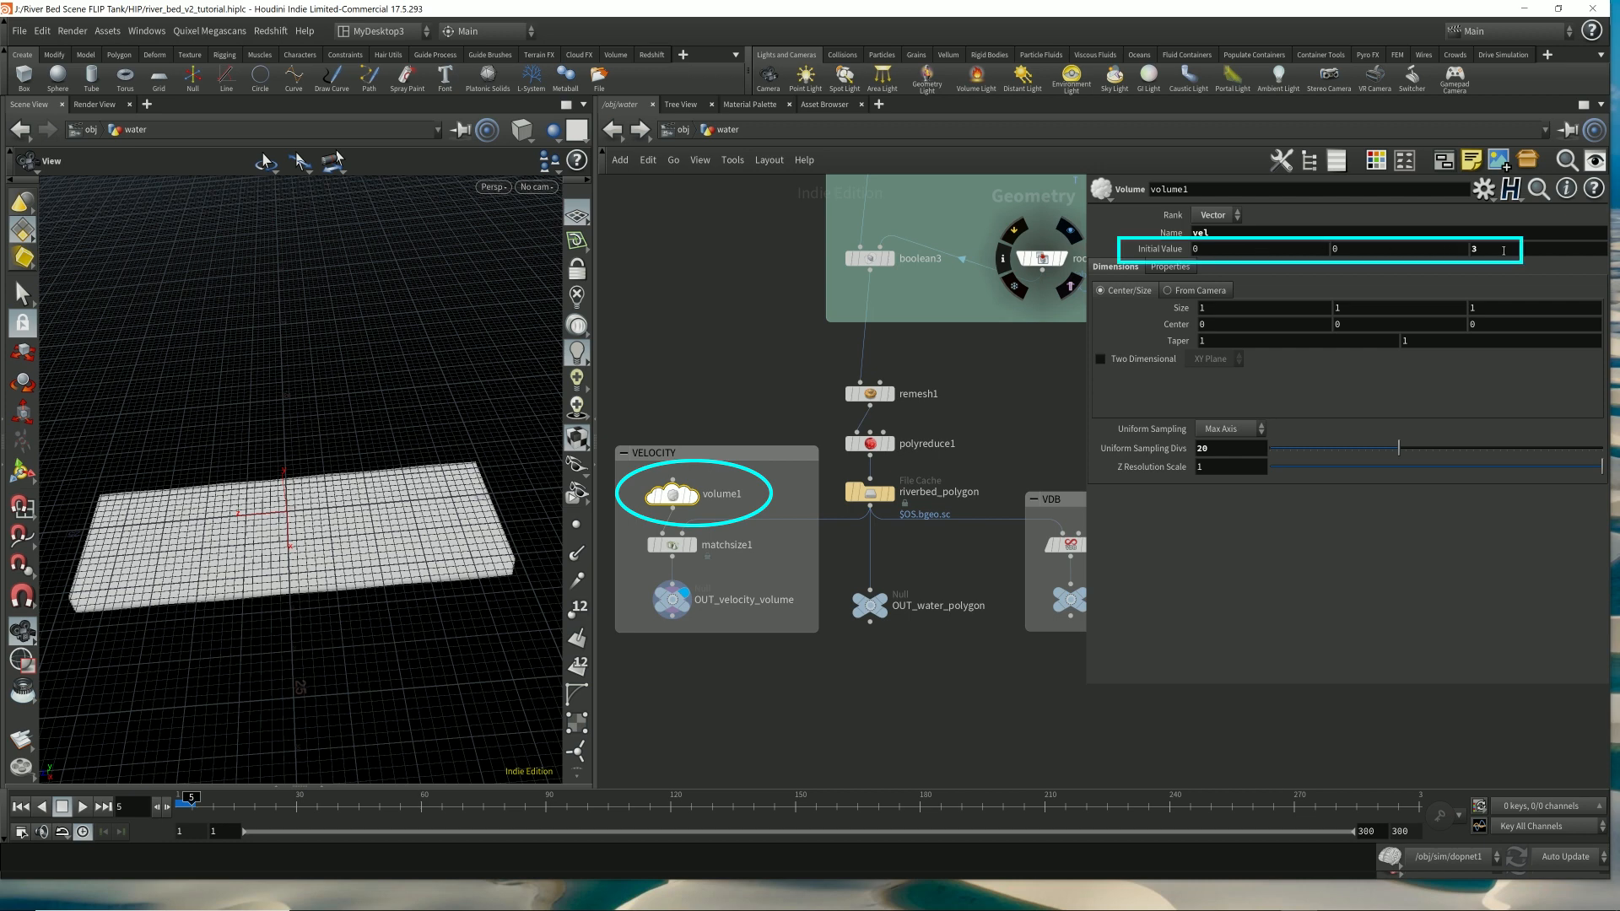
pyautogui.click(1469, 249)
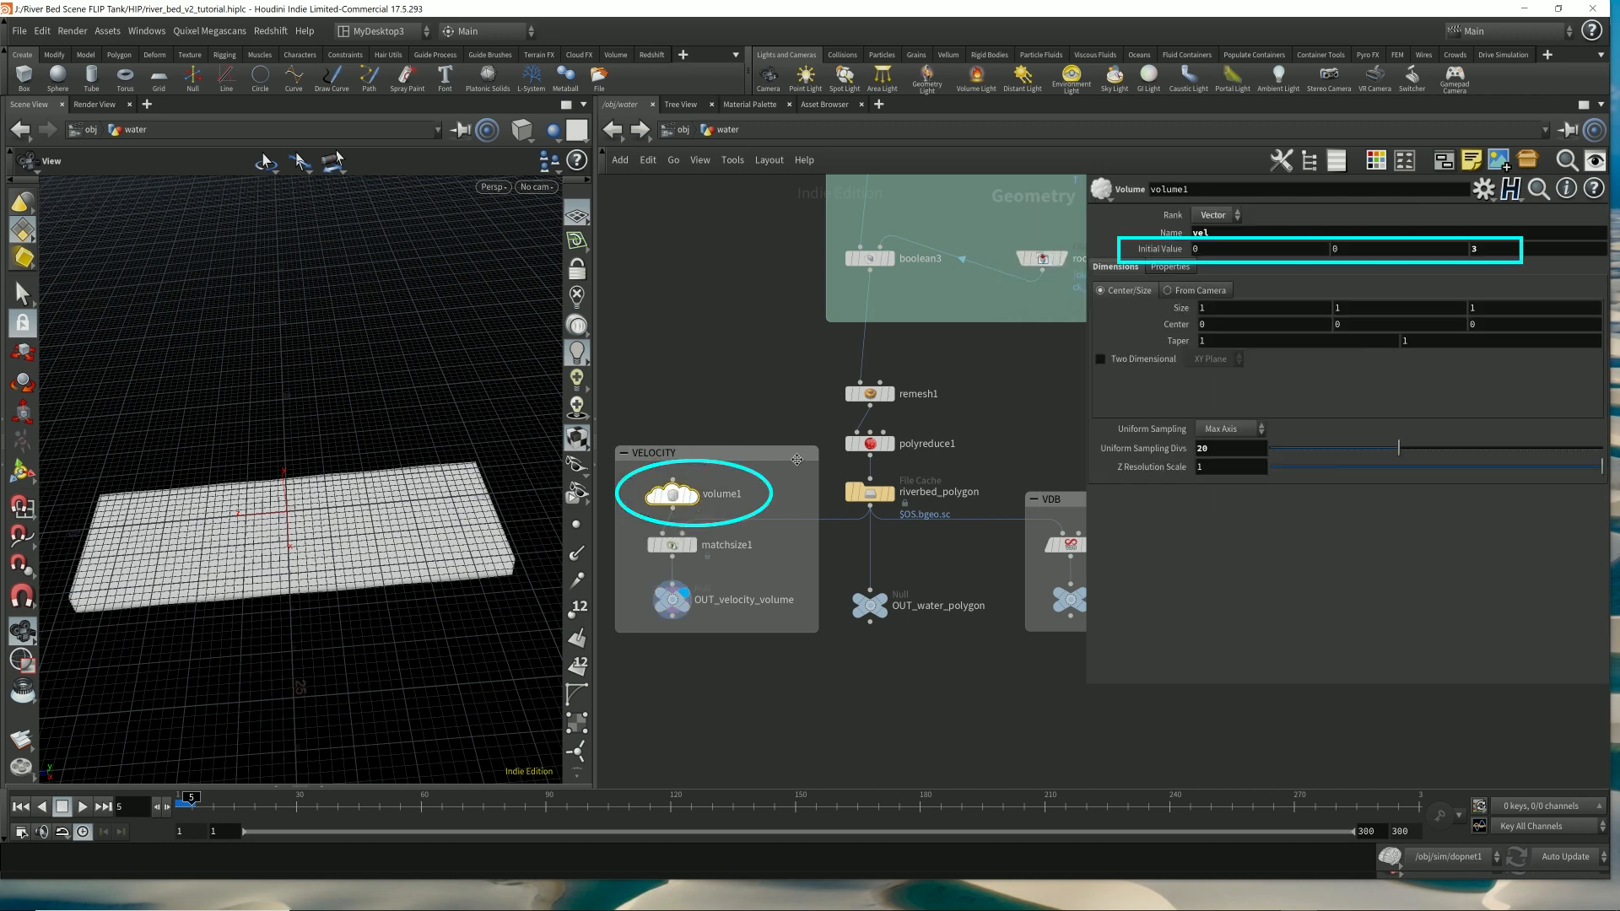
# - Examine volume1's Z Initial Value and the Velocity Volume path on flipsolver1 in dopnet1
pyautogui.click(1494, 249)
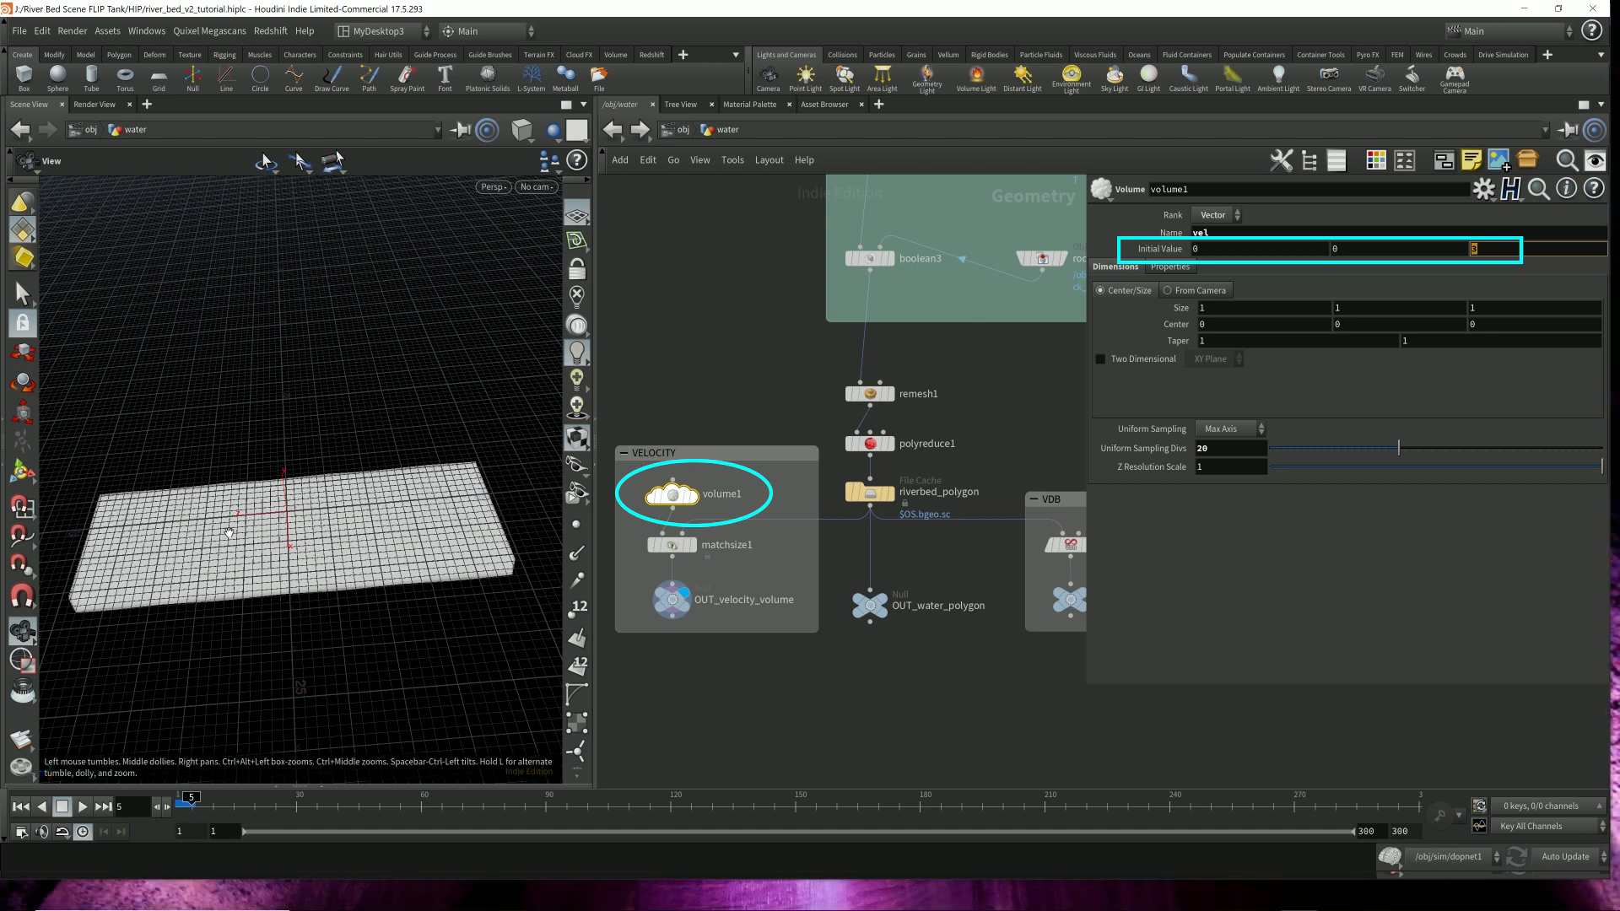
pyautogui.click(1509, 250)
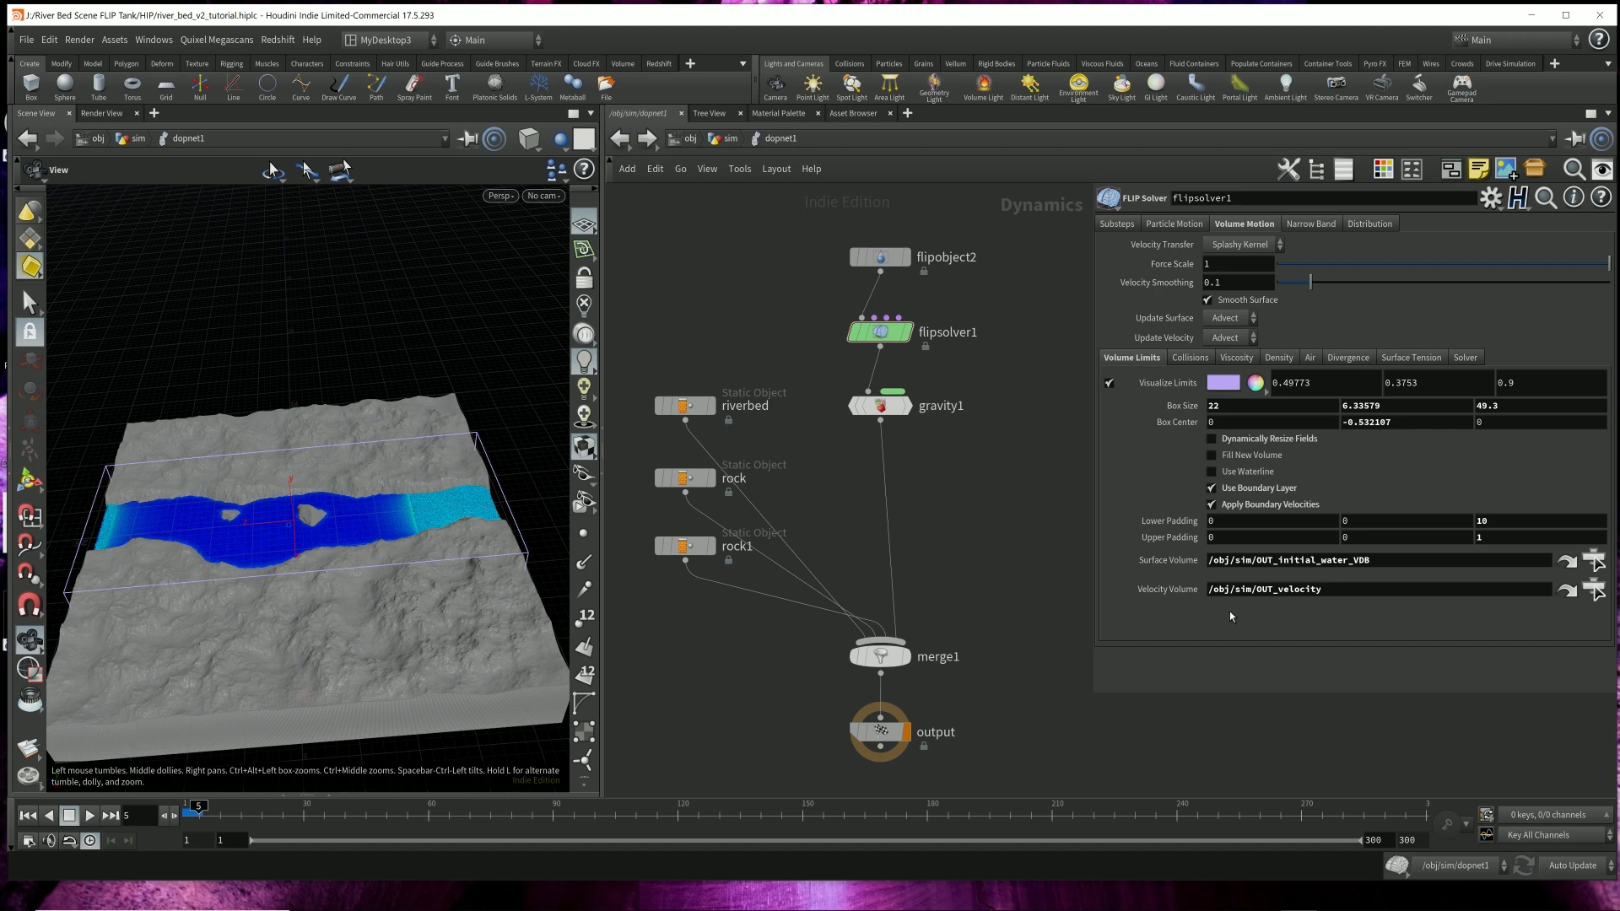
pyautogui.moveTo(1257, 590); pyautogui.dragTo(1337, 592)
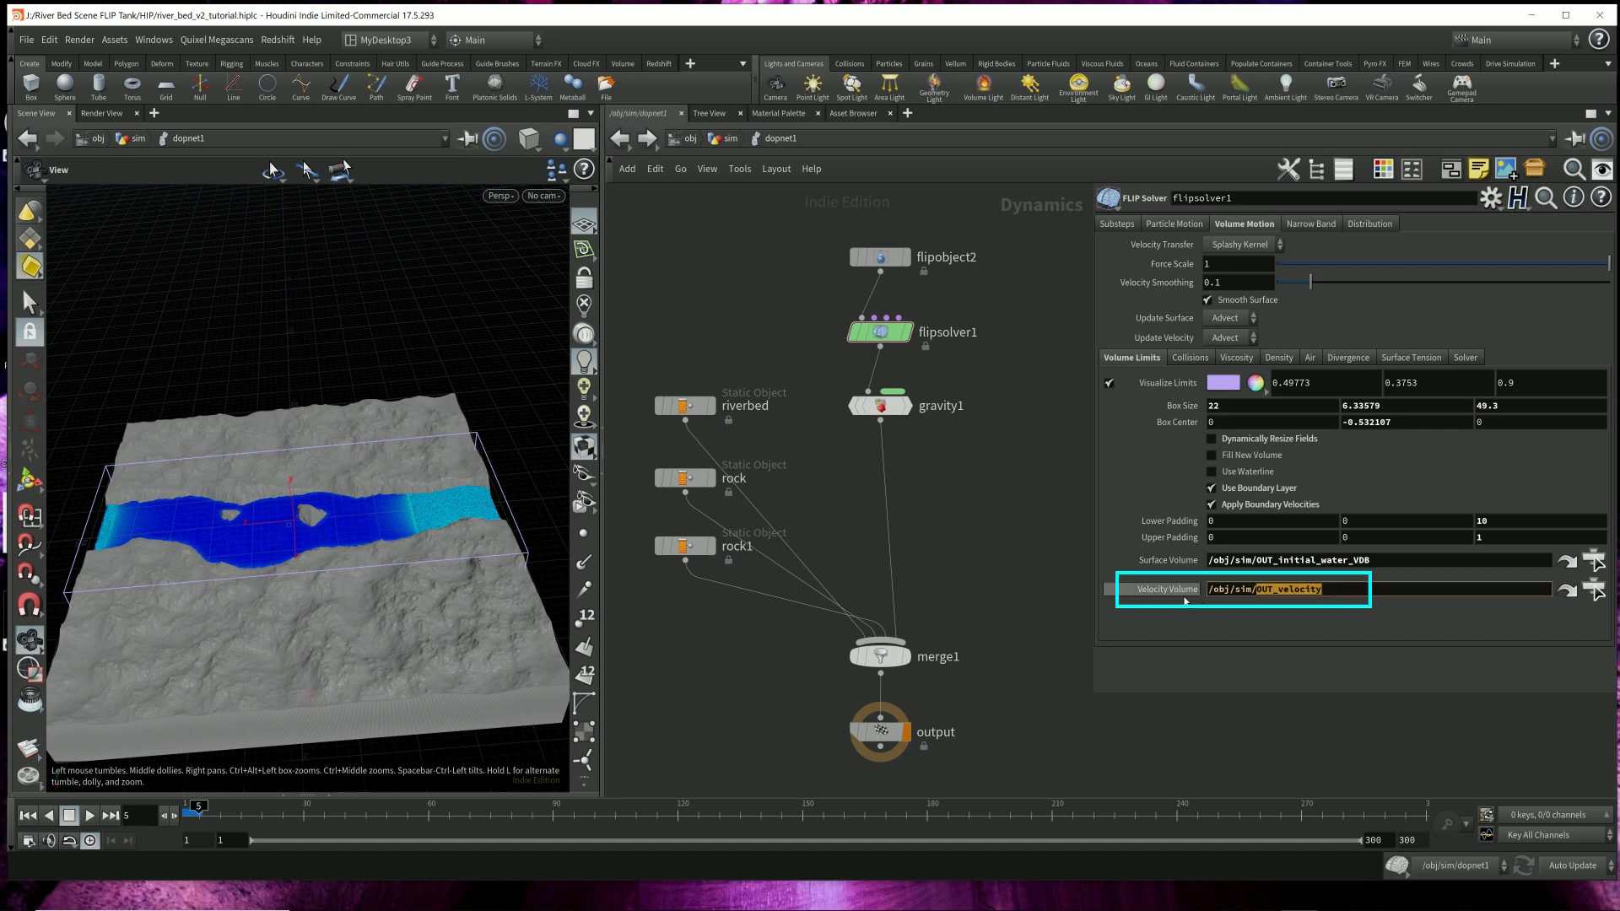
pyautogui.moveTo(1335, 591); pyautogui.dragTo(1129, 590)
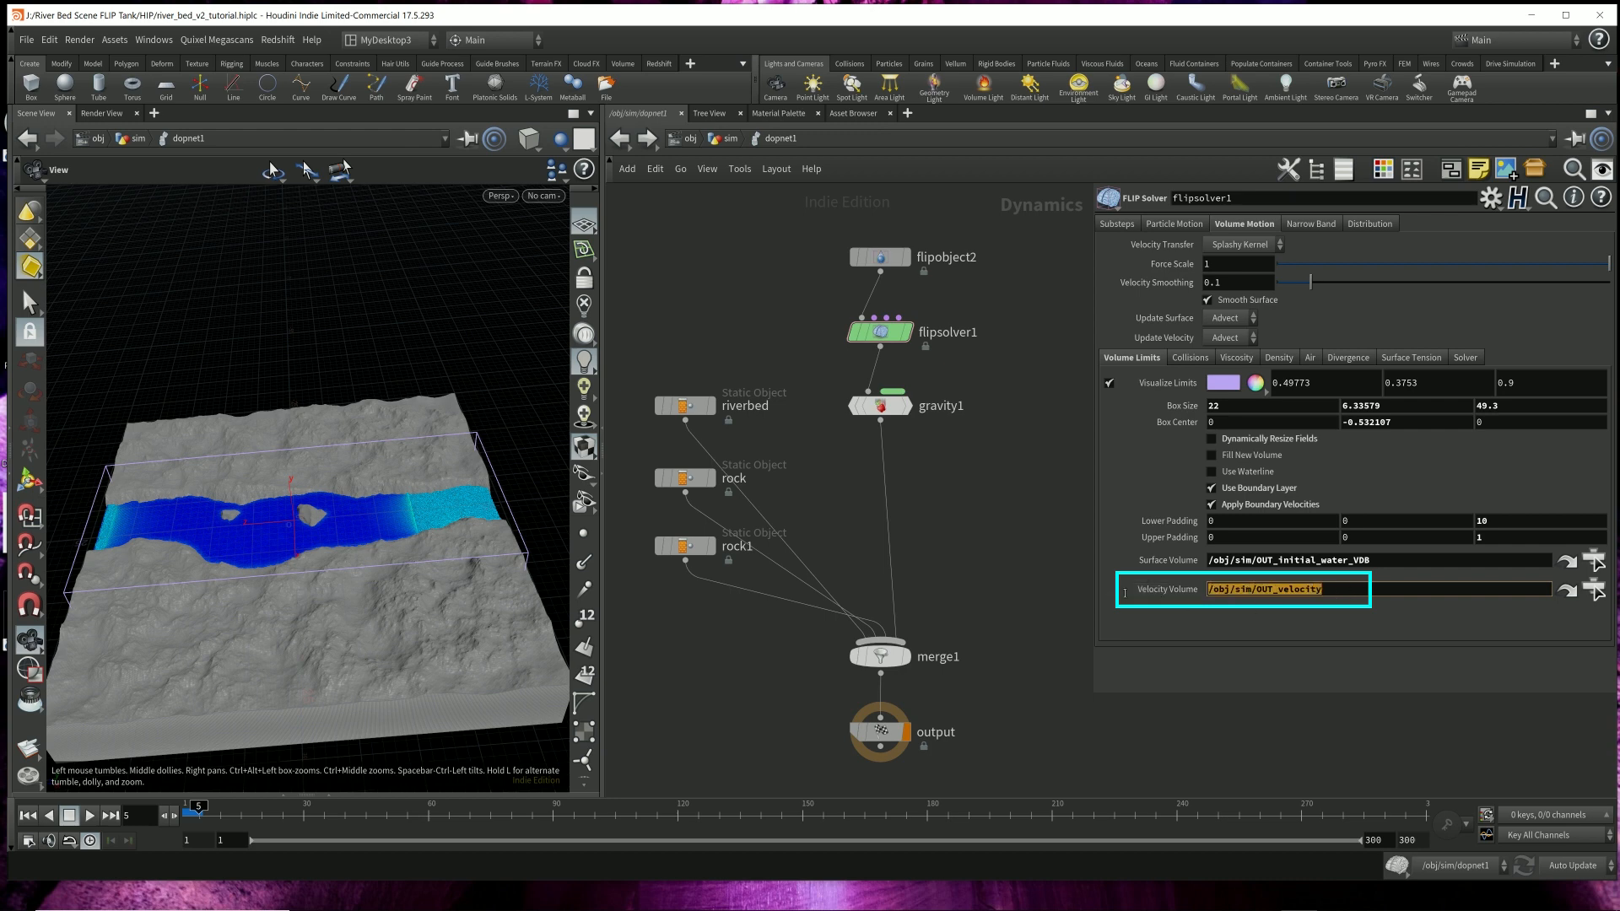
# - Select flipsolver1 and review its Surface Volume path together with its Velocity Volume path
pyautogui.moveTo(985, 369); pyautogui.dragTo(847, 316)
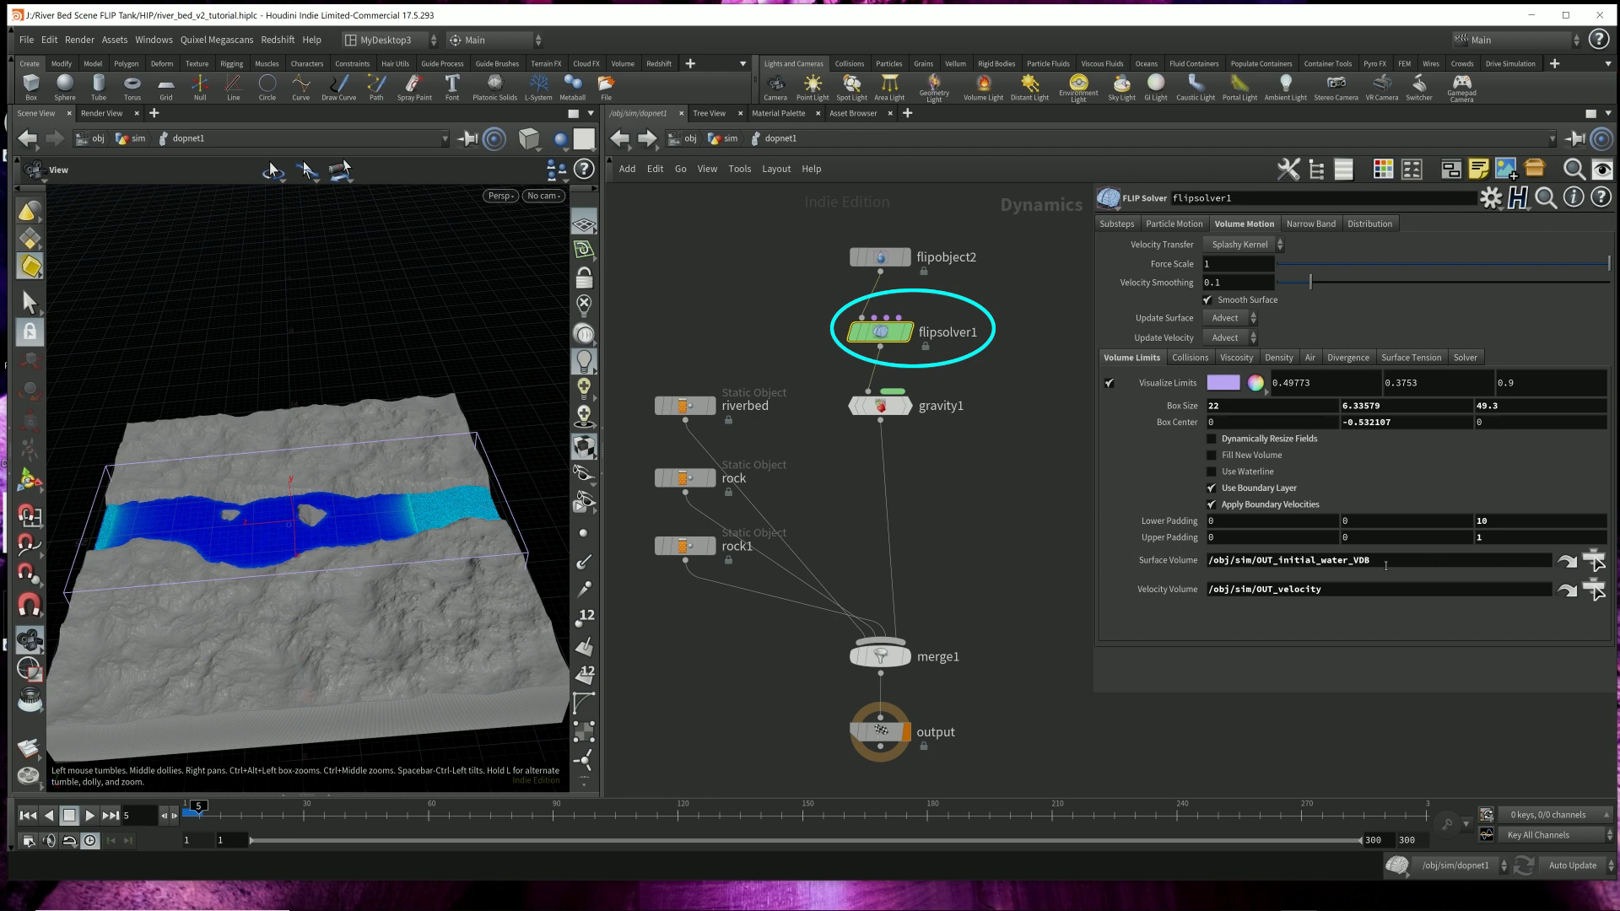
pyautogui.moveTo(1416, 563); pyautogui.dragTo(1205, 564)
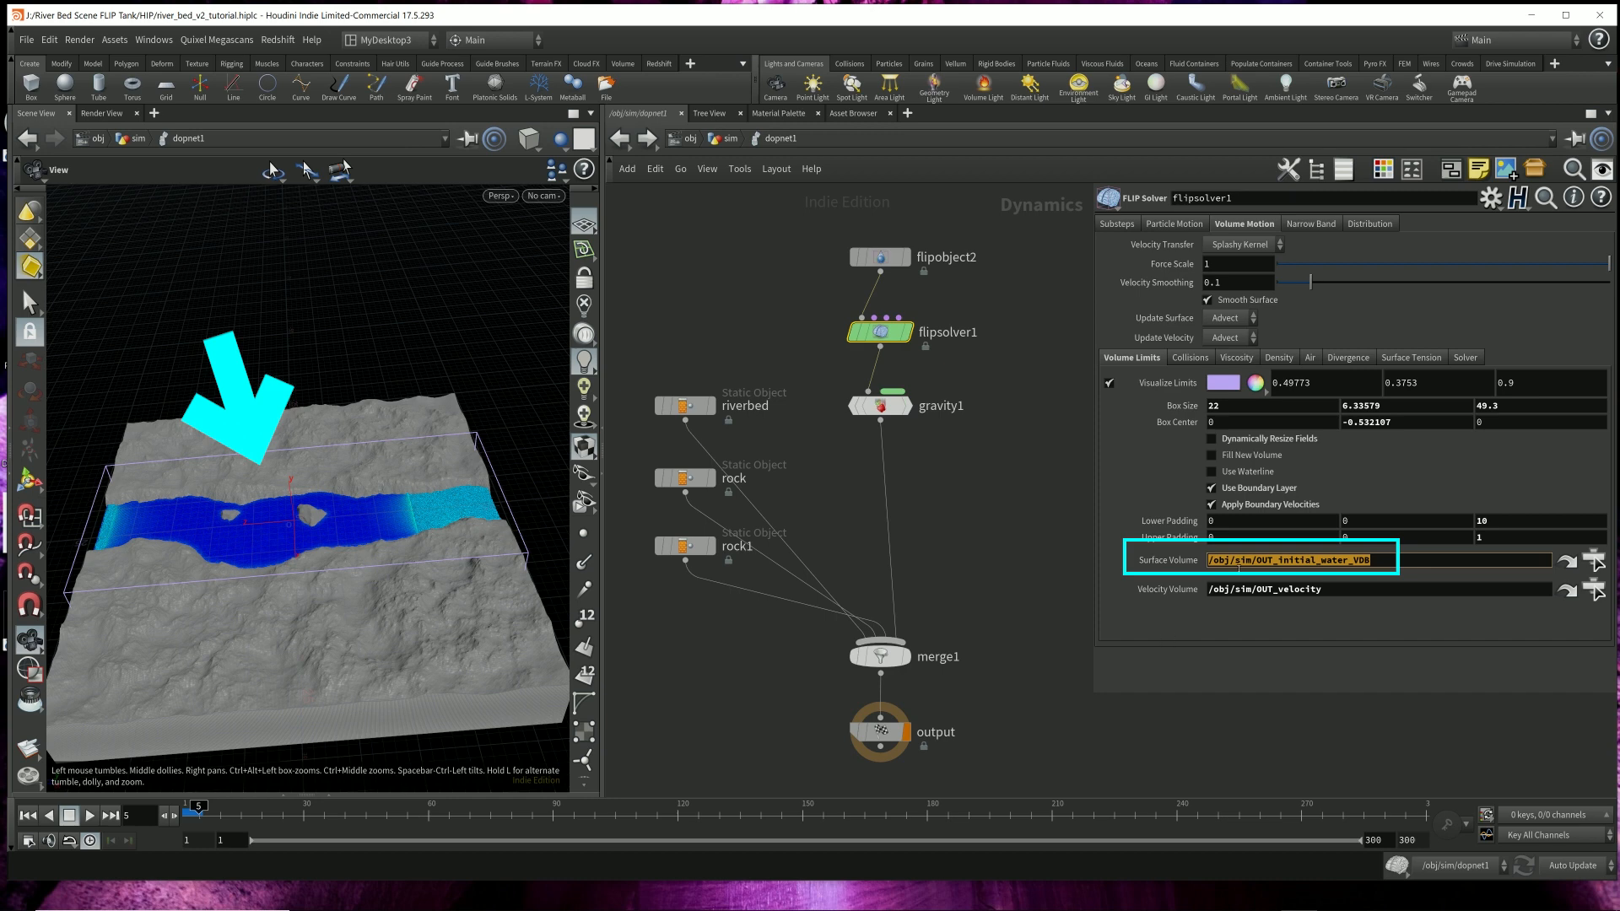
pyautogui.moveTo(1372, 592); pyautogui.dragTo(1205, 591)
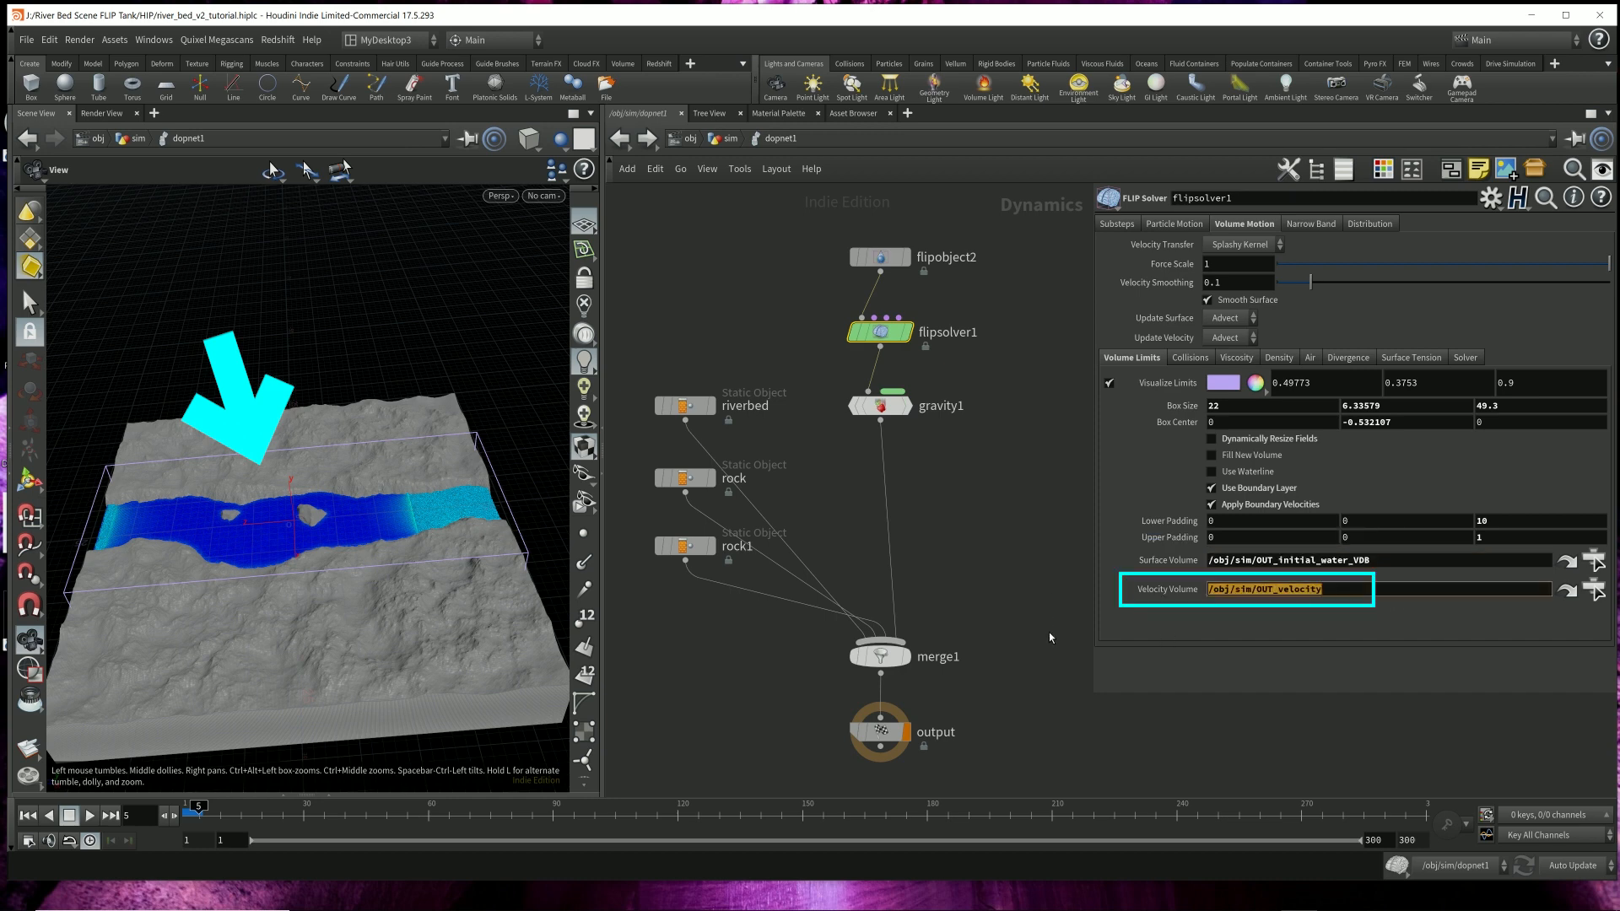
pyautogui.click(1478, 559)
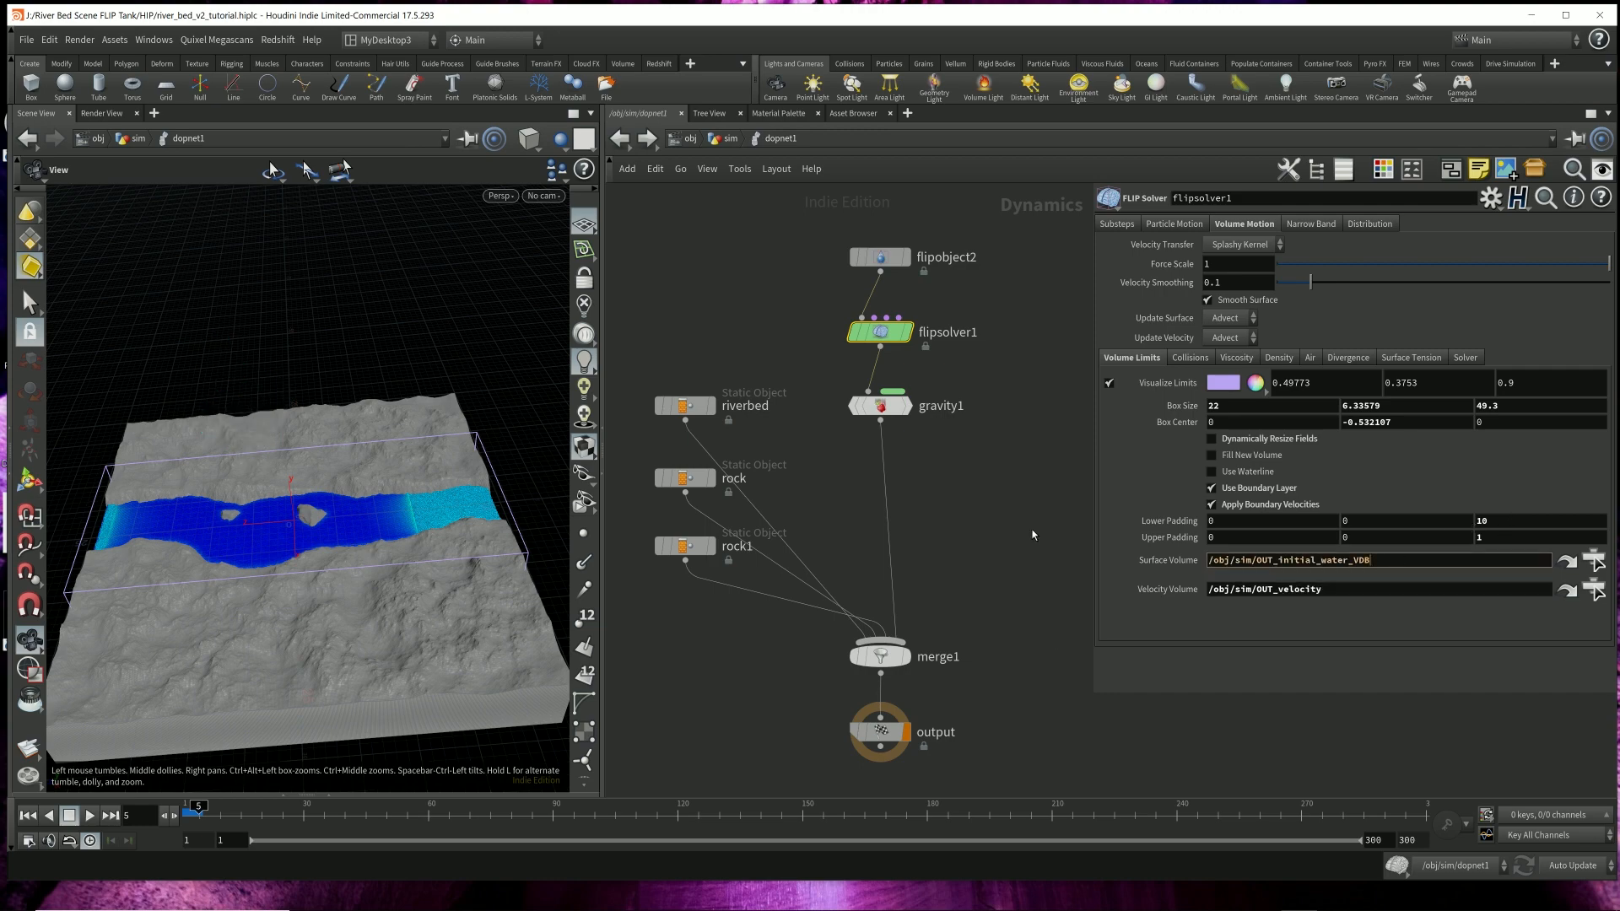
# - Inspect the water's inflow end against flipsolver1's Z Lower Padding, Velocity Volume and Surface Volume settings
pyautogui.moveTo(466, 510); pyautogui.dragTo(469, 517)
pyautogui.moveTo(1497, 522); pyautogui.dragTo(1442, 525)
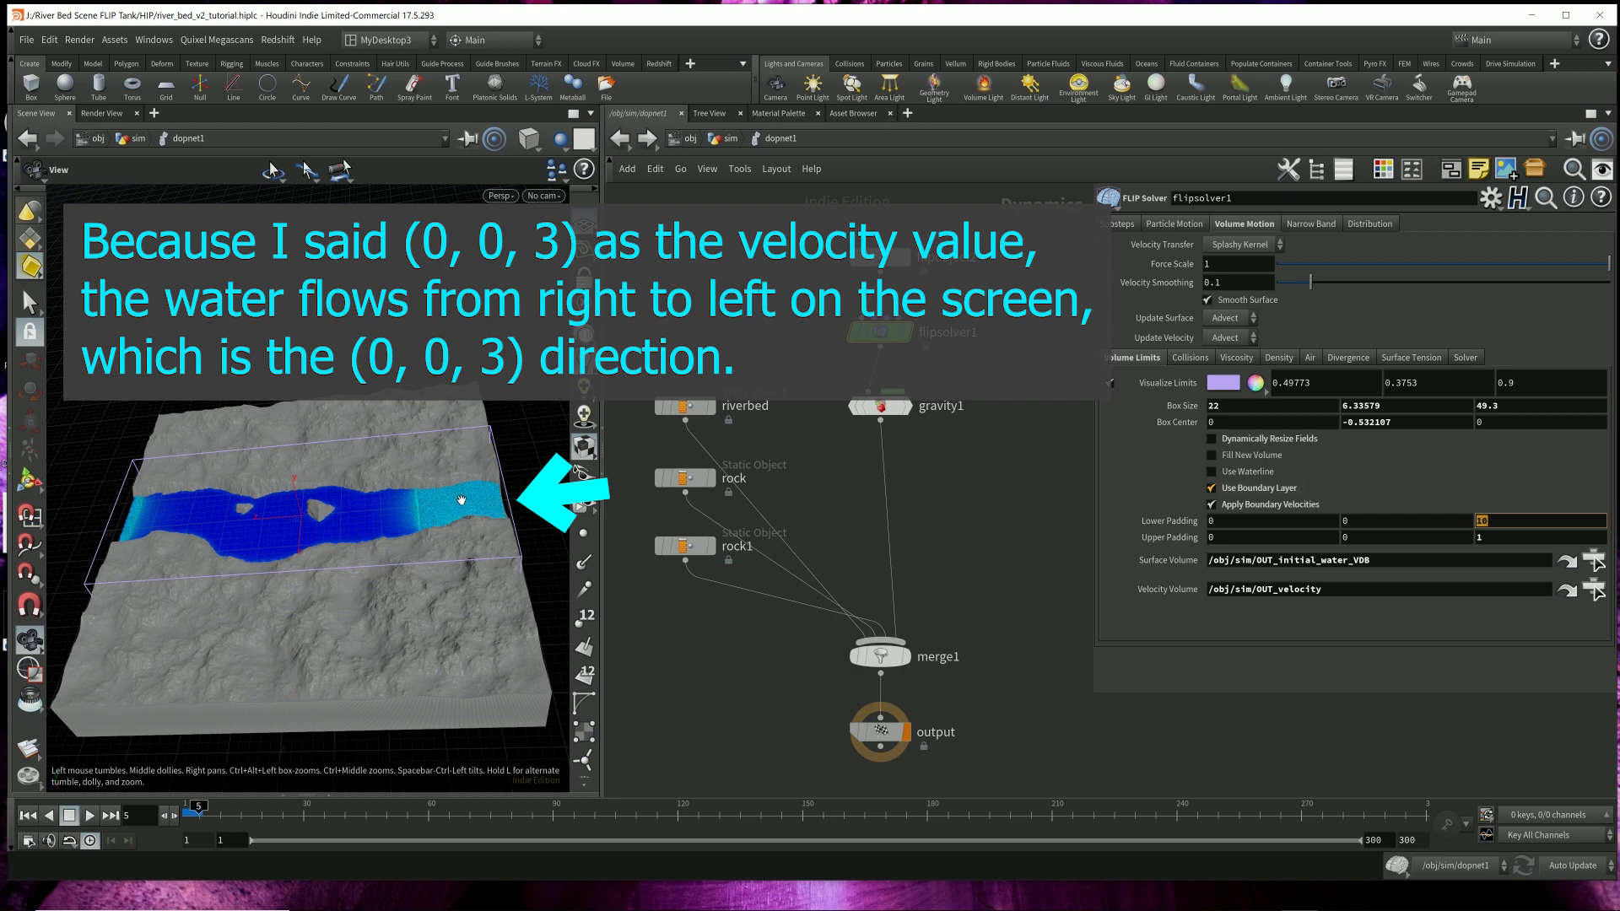
pyautogui.click(1369, 590)
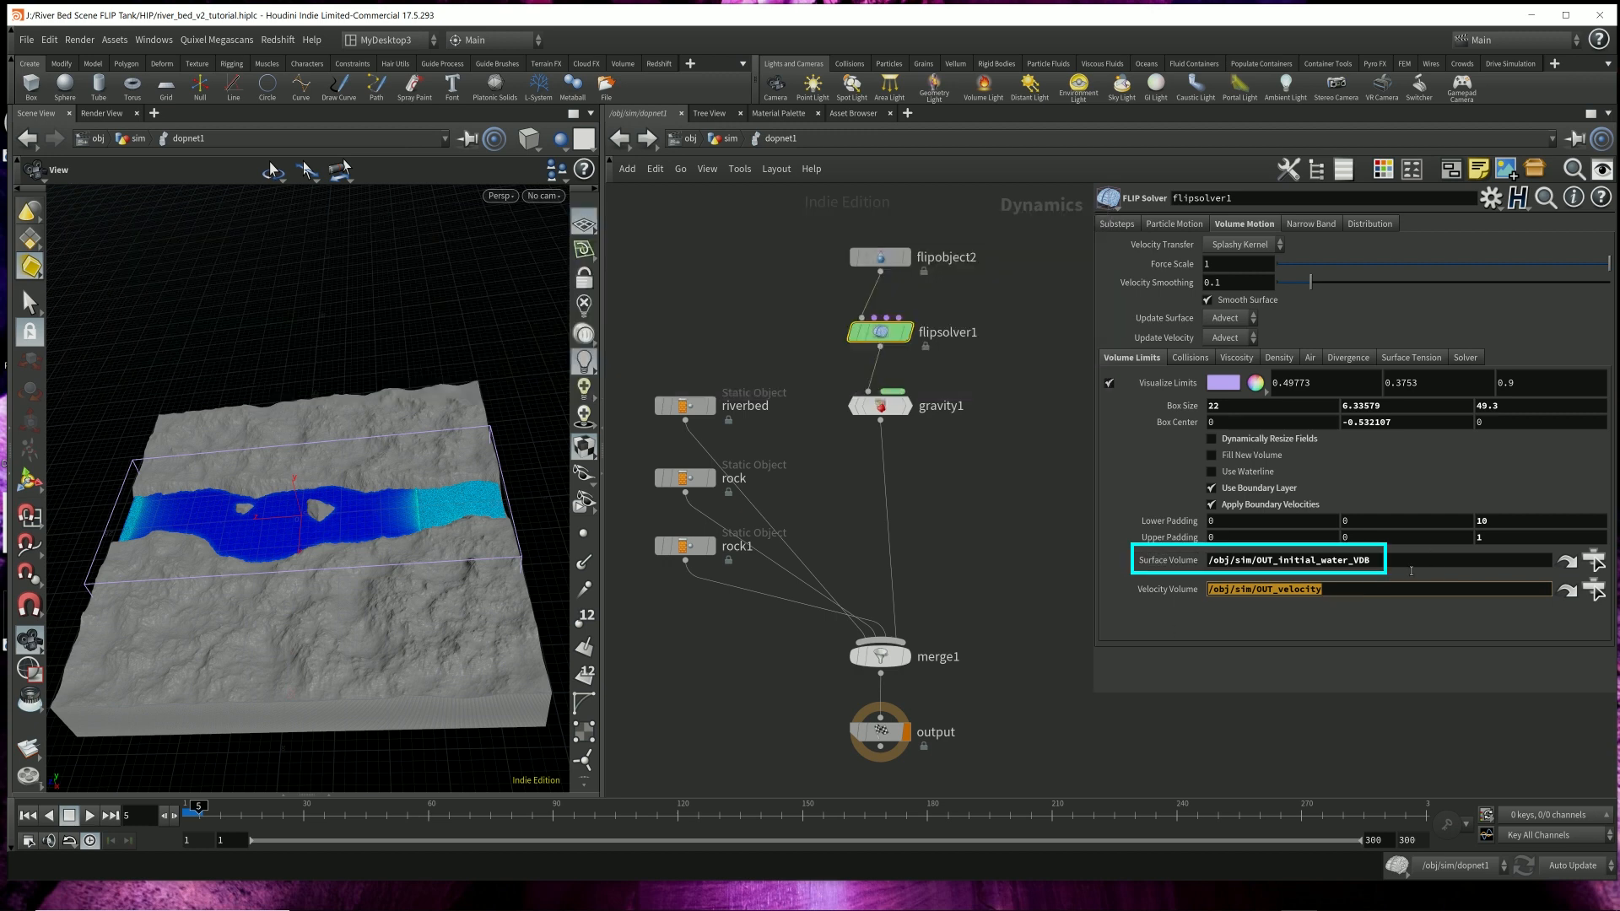
pyautogui.click(1398, 564)
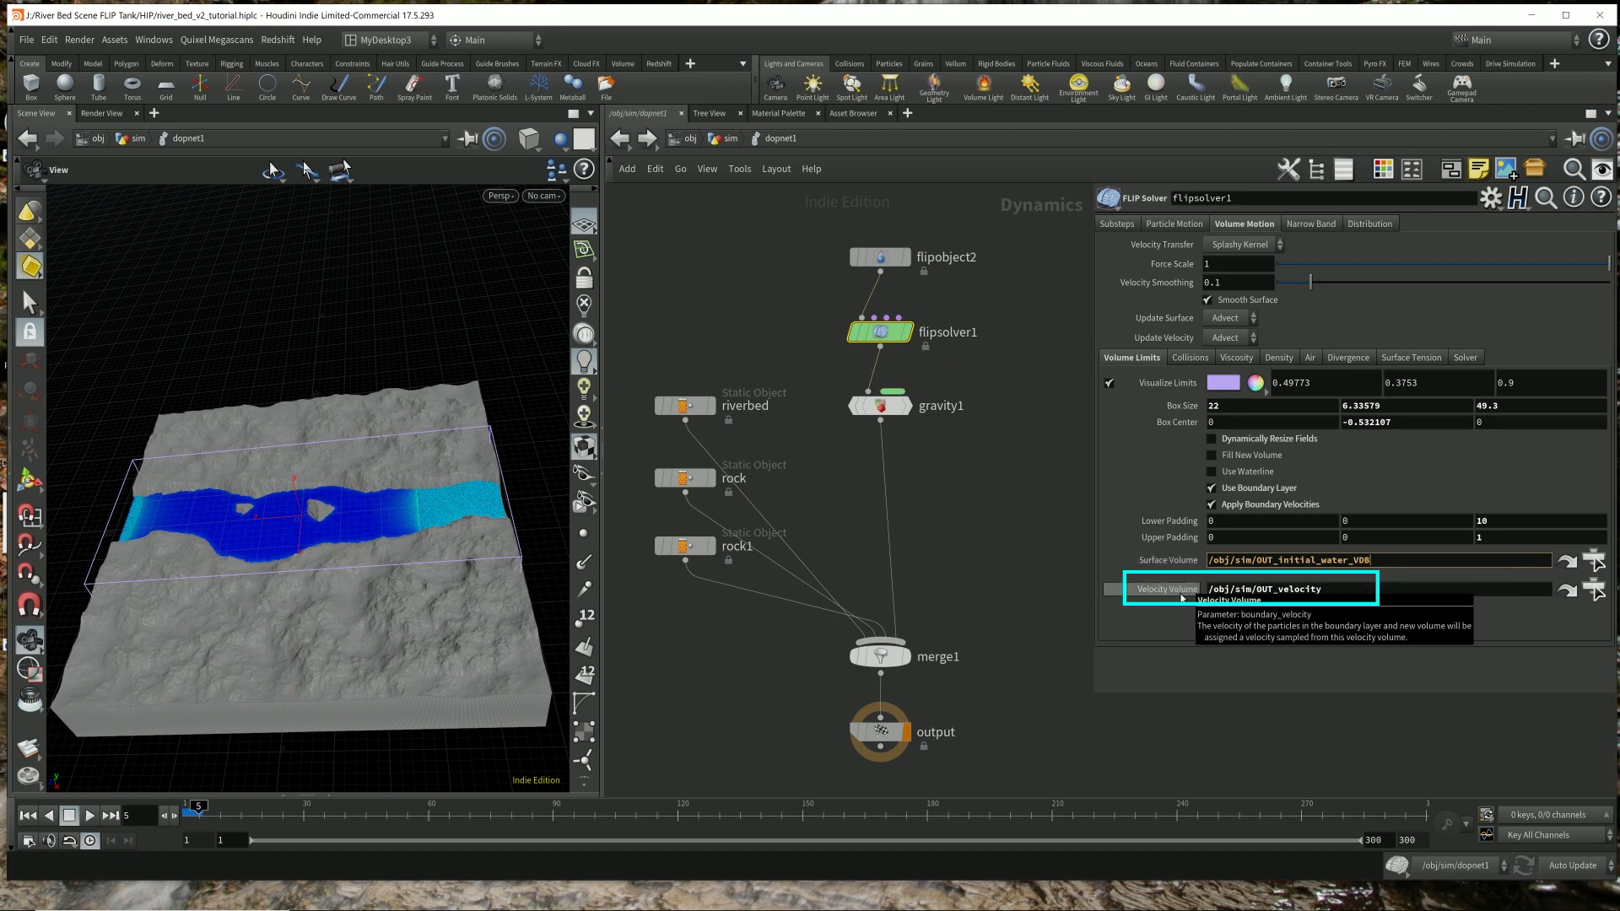
# - Go from the simulation network to the water geometry network and display riverbed_polygon
pyautogui.click(731, 138)
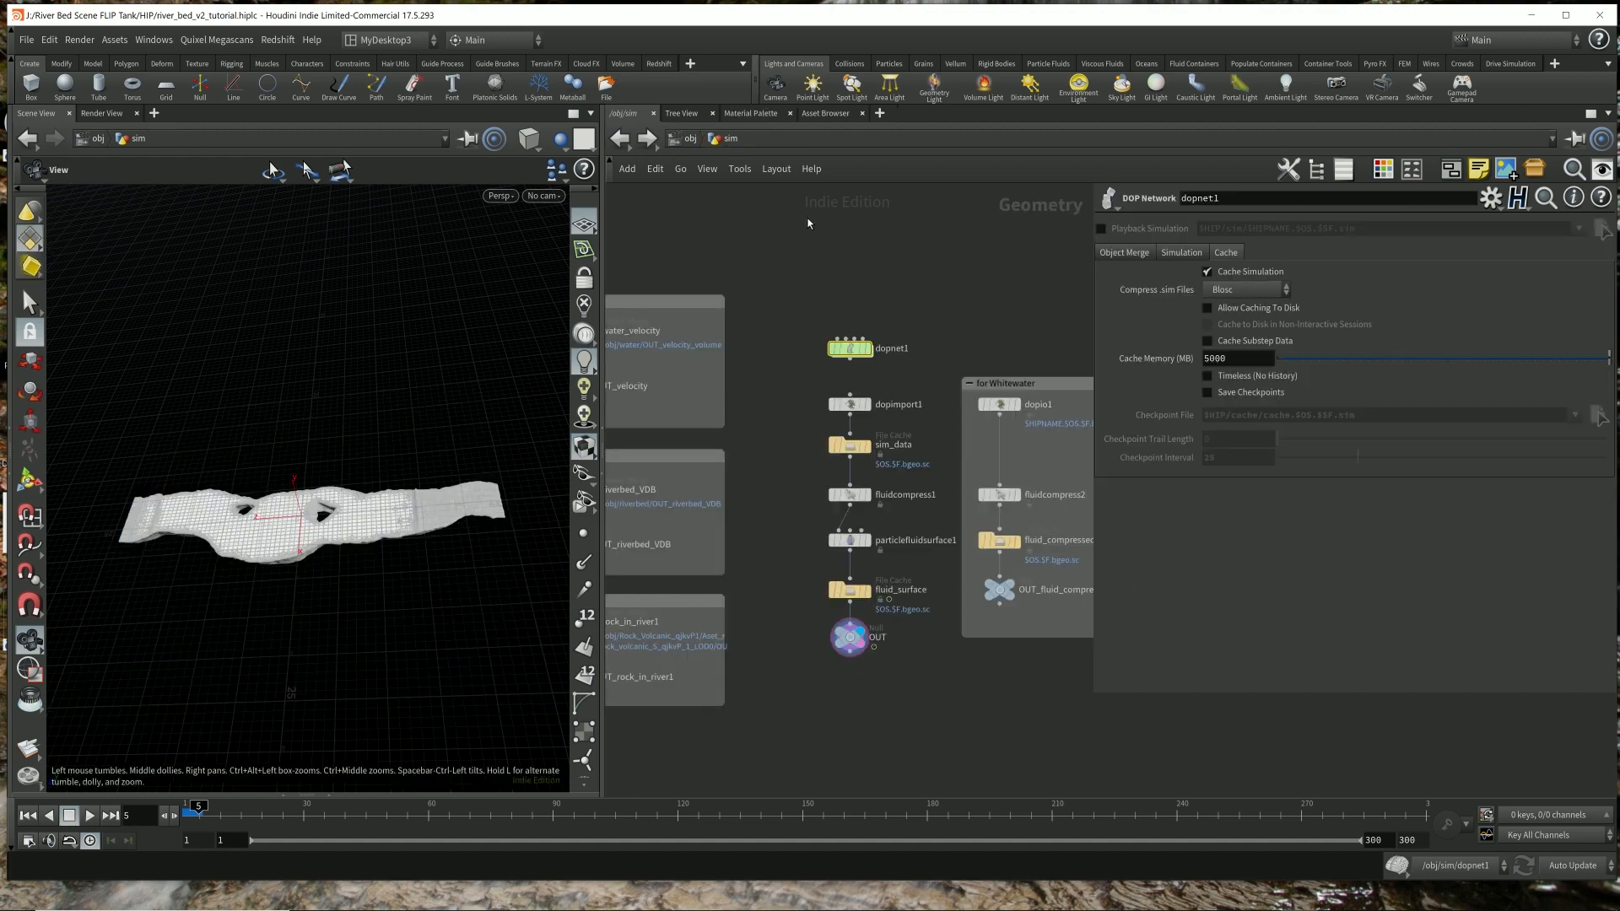
pyautogui.click(691, 138)
pyautogui.doubleClick(933, 333)
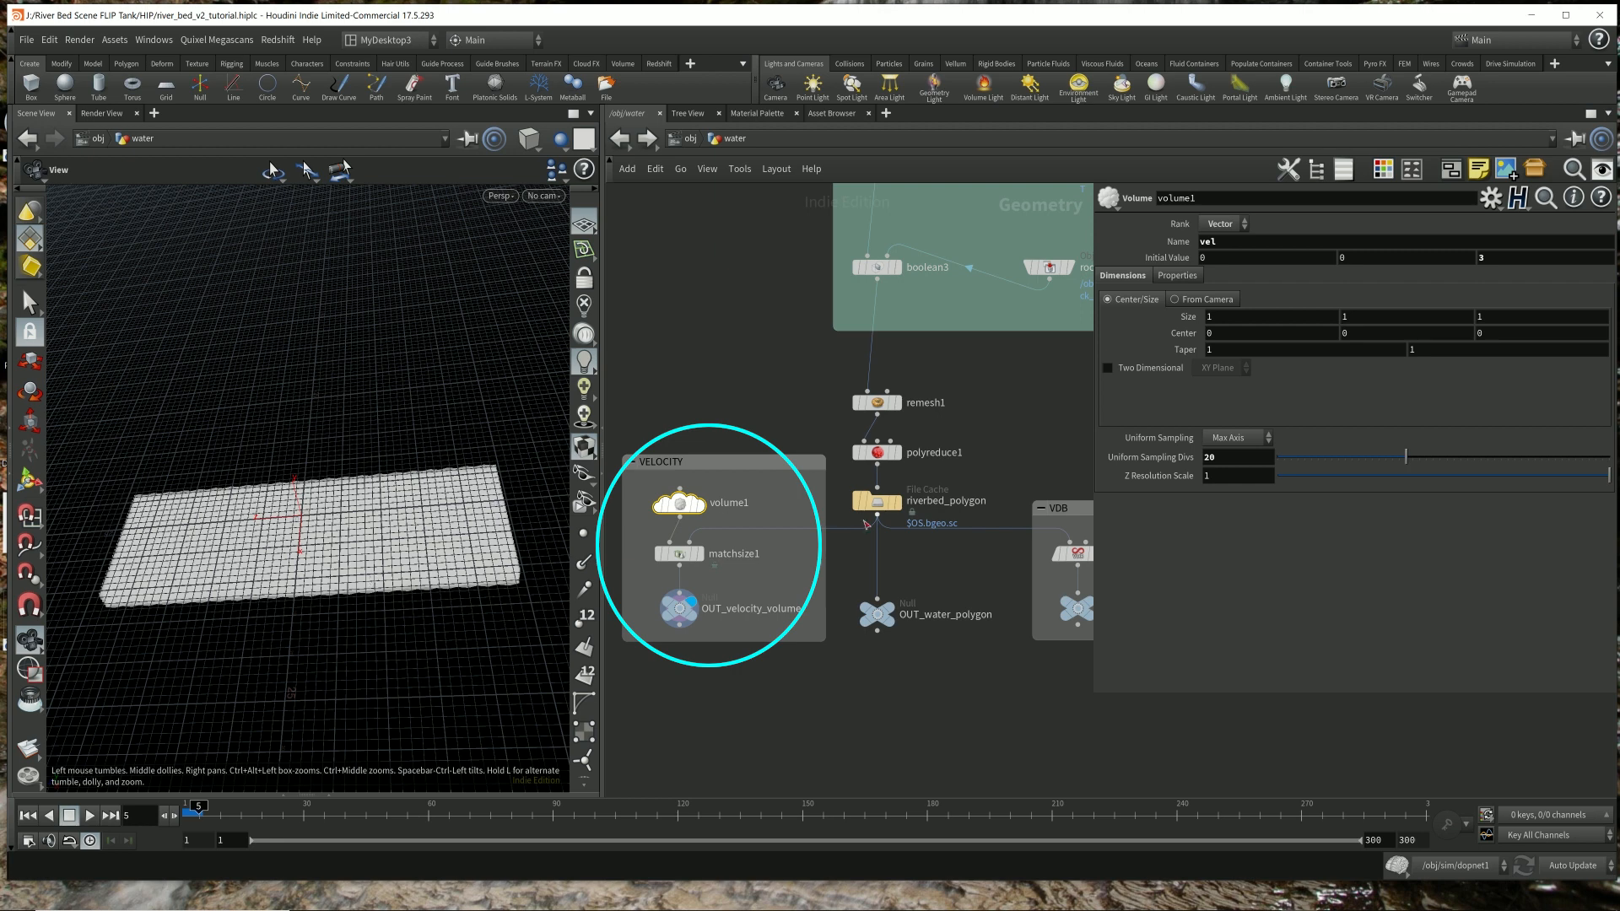
pyautogui.moveTo(892, 503)
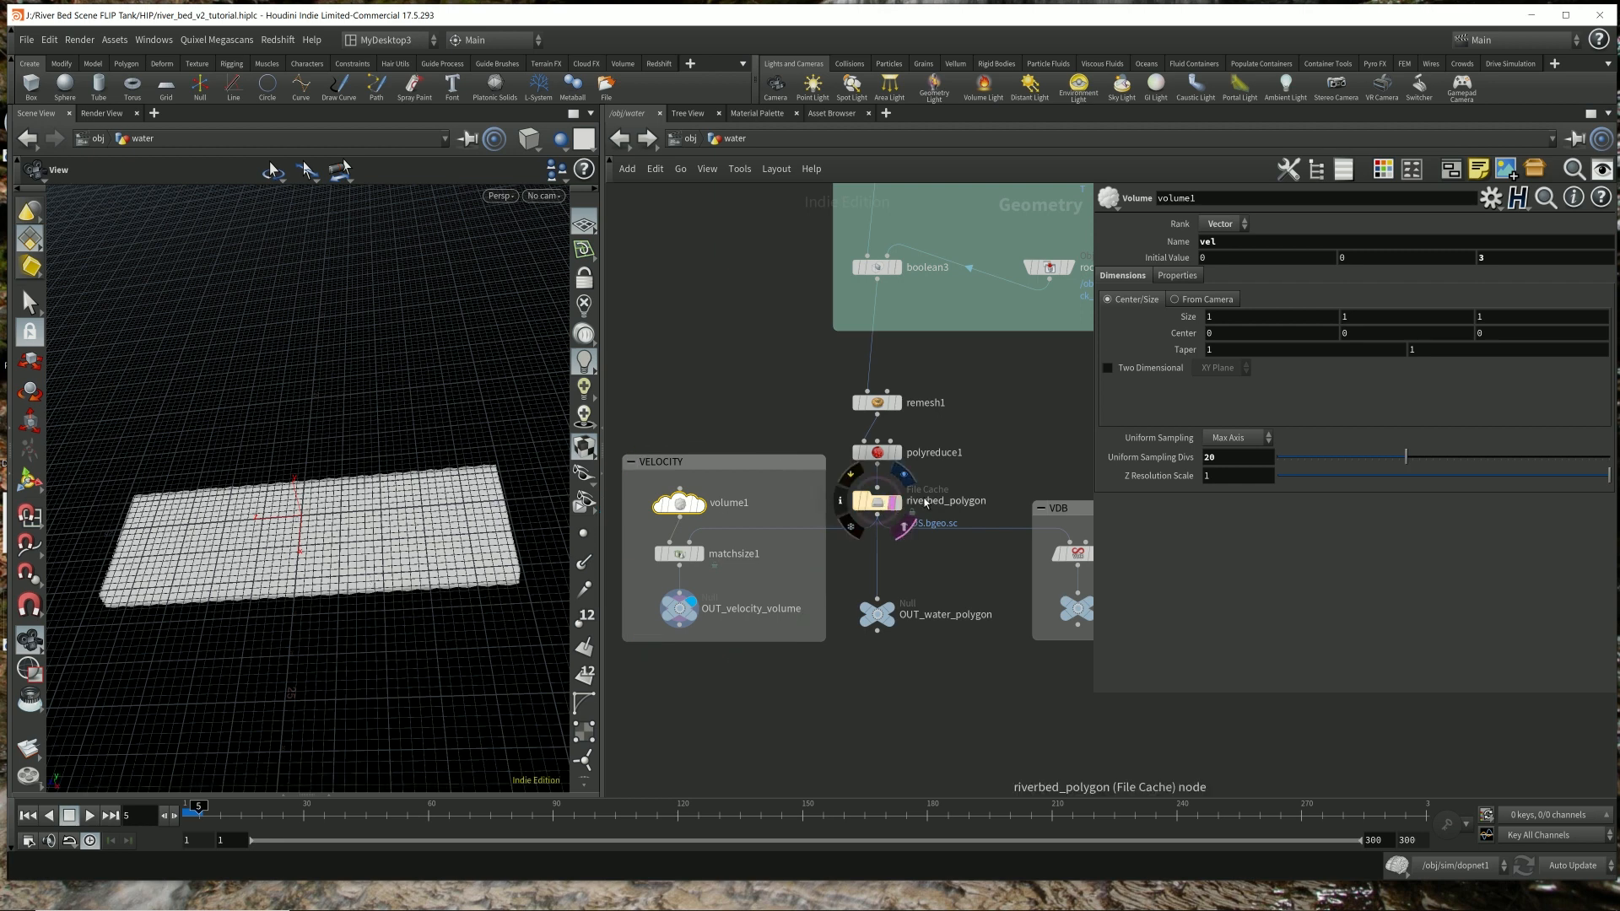
pyautogui.click(896, 511)
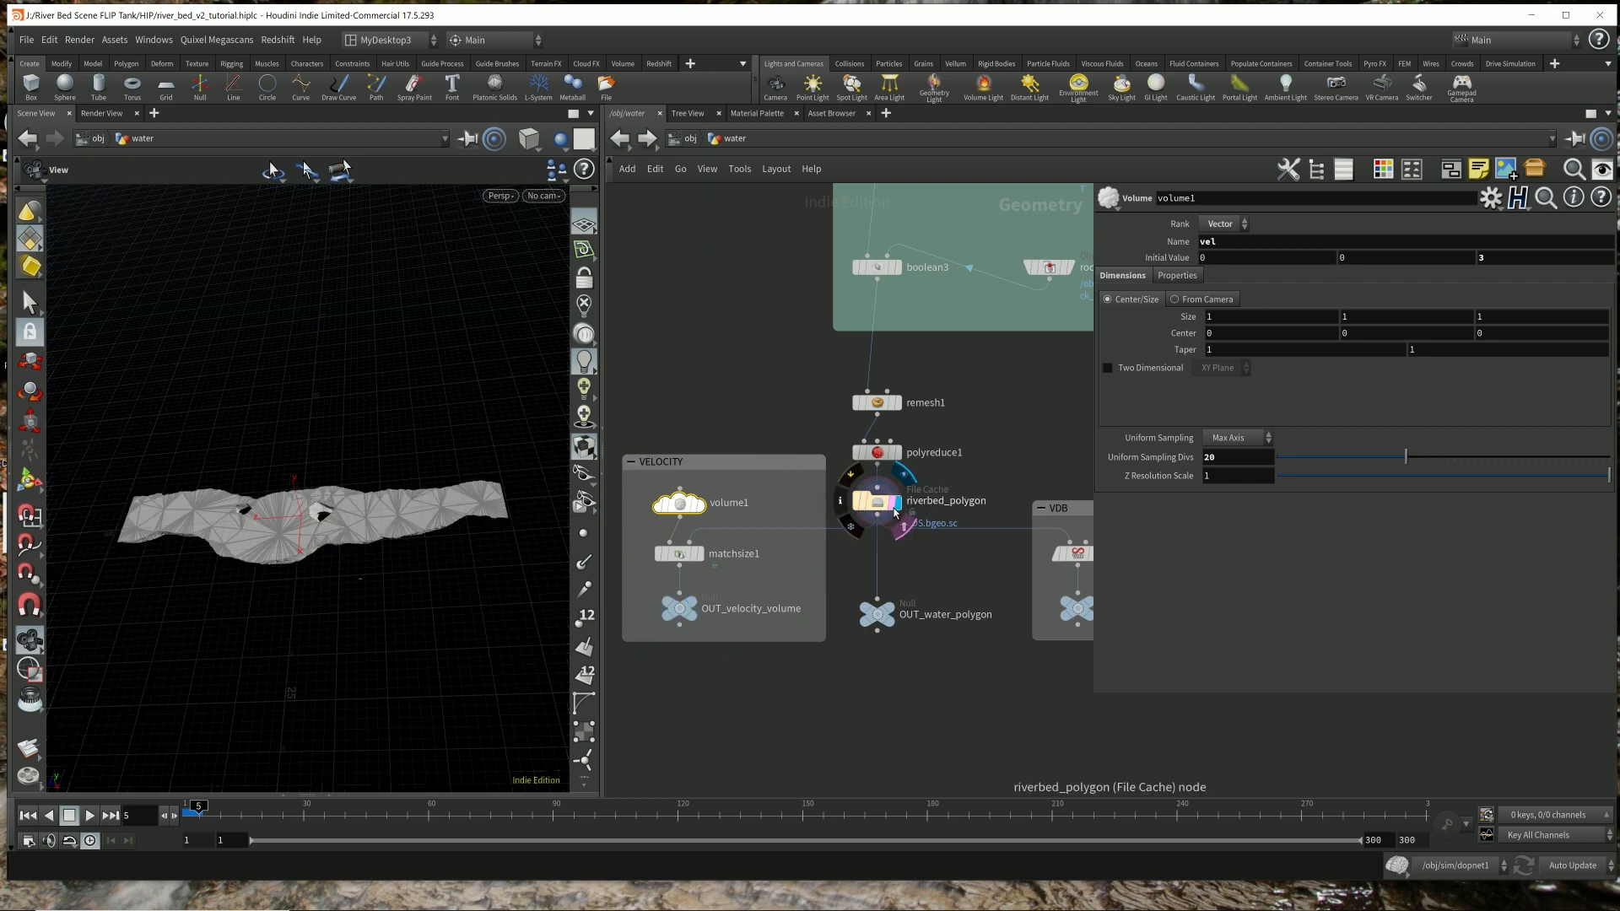
# - Show OUT_velocity_volume as a template over riverbed_polygon and compare their extents at the river's end
pyautogui.click(692, 619)
pyautogui.moveTo(368, 529); pyautogui.dragTo(392, 438)
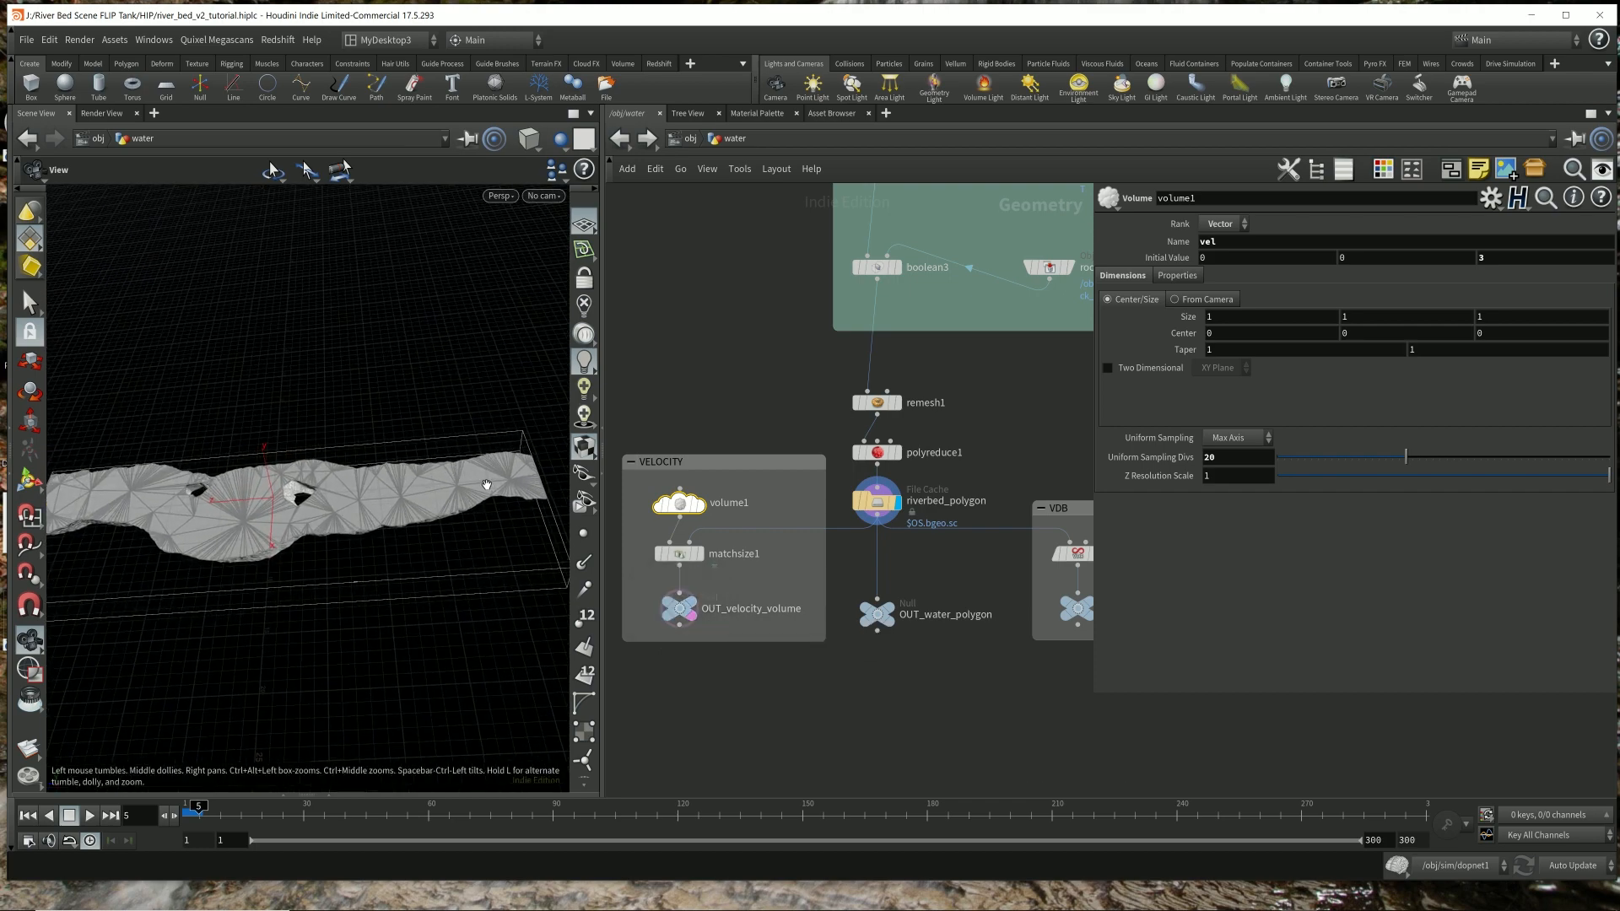
pyautogui.moveTo(398, 540)
pyautogui.mouseDown()
pyautogui.moveTo(393, 460)
pyautogui.moveTo(405, 561)
pyautogui.moveTo(550, 470)
pyautogui.mouseUp()
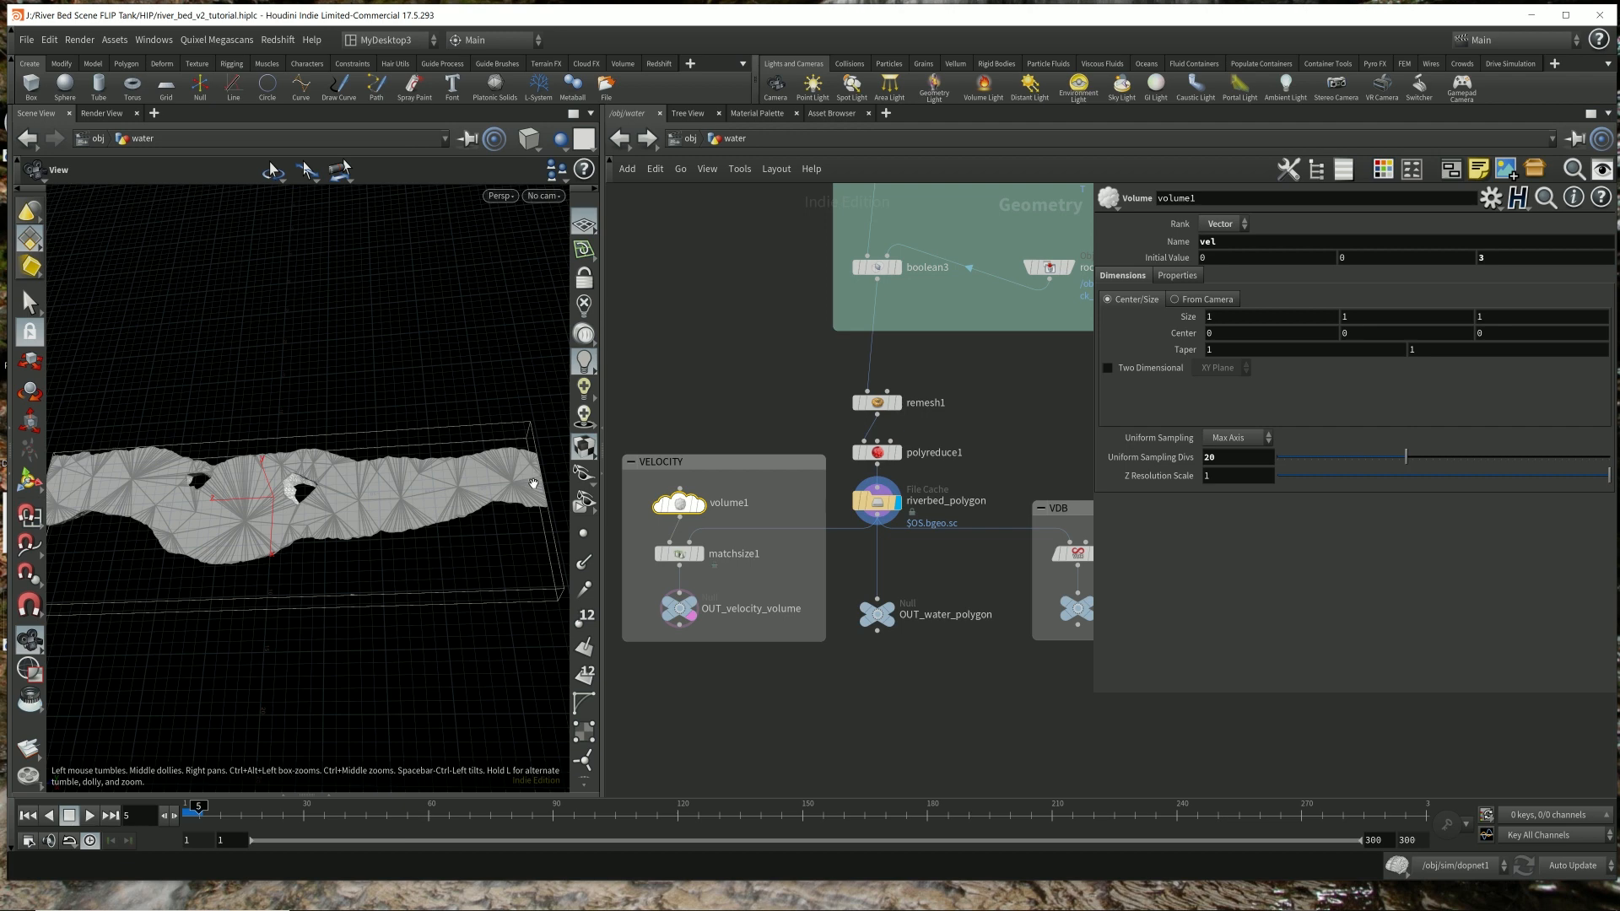
pyautogui.hotkey('ctrl', 'shift', '3')
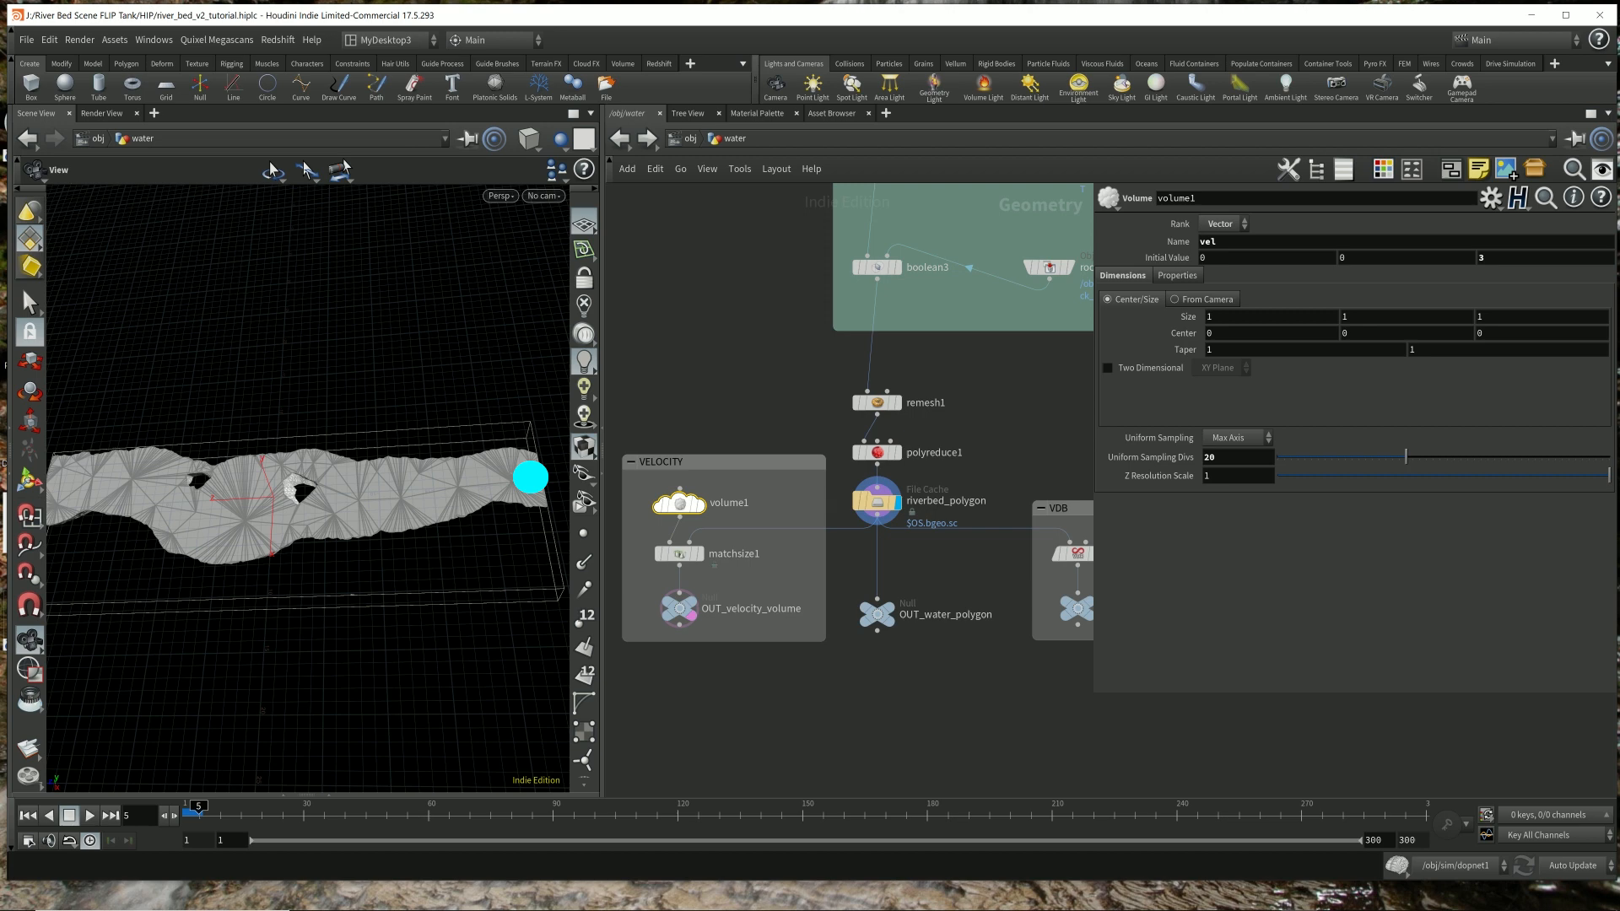
# - Select OUT_velocity_volume and riverbed_polygon in turn to relate the velocity volume to the river shape
pyautogui.moveTo(633, 626); pyautogui.dragTo(724, 583)
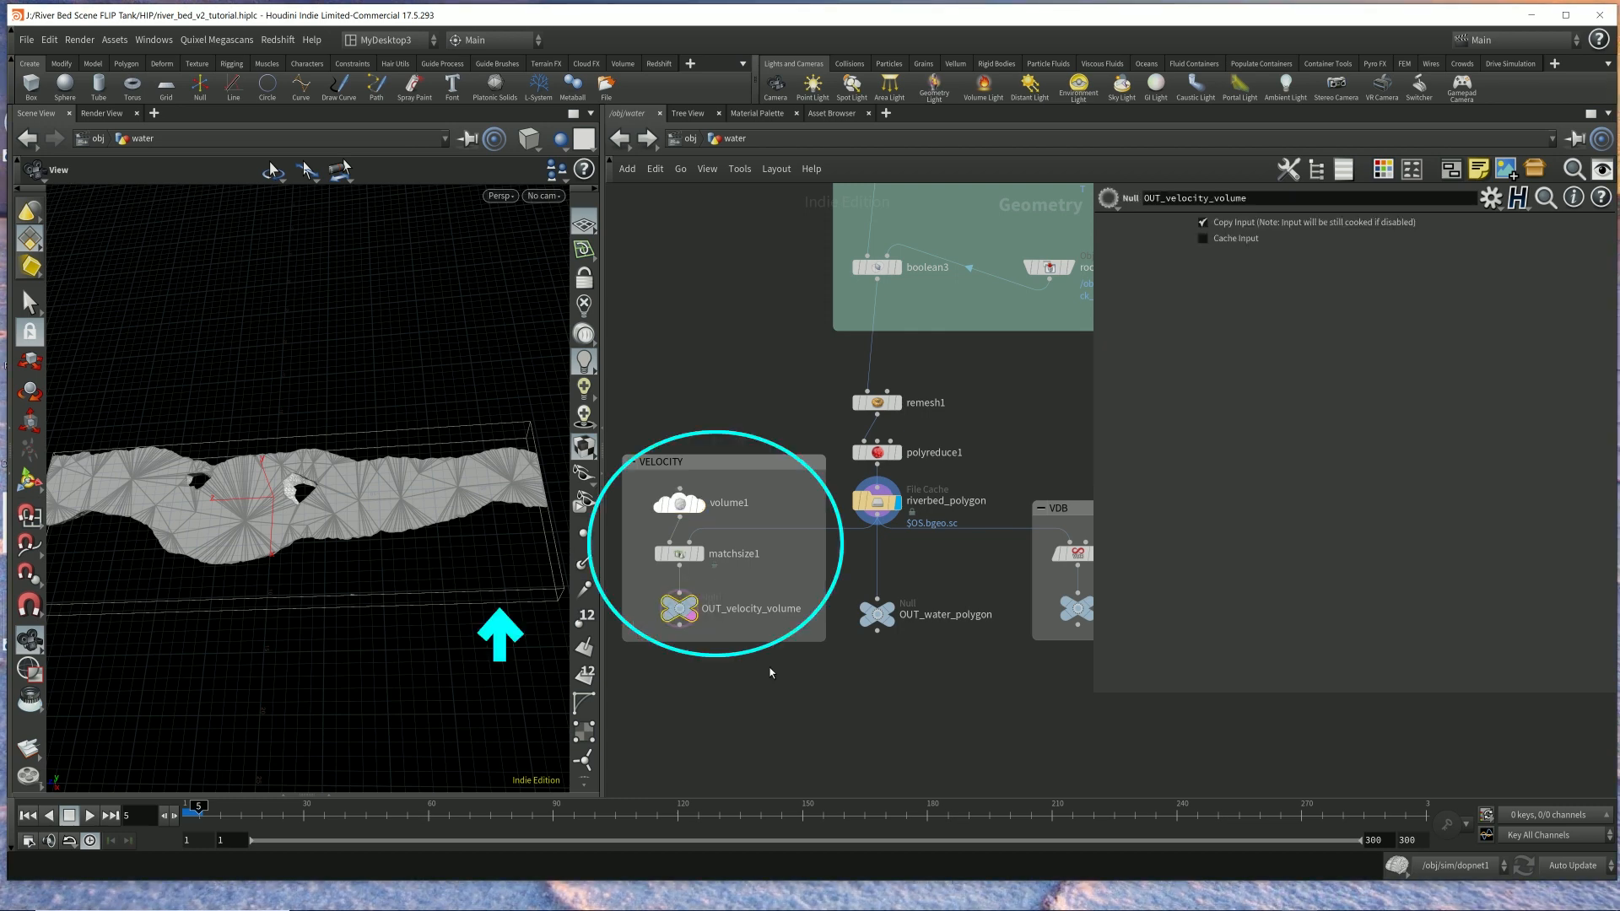
pyautogui.moveTo(635, 636); pyautogui.dragTo(711, 584)
pyautogui.moveTo(851, 515)
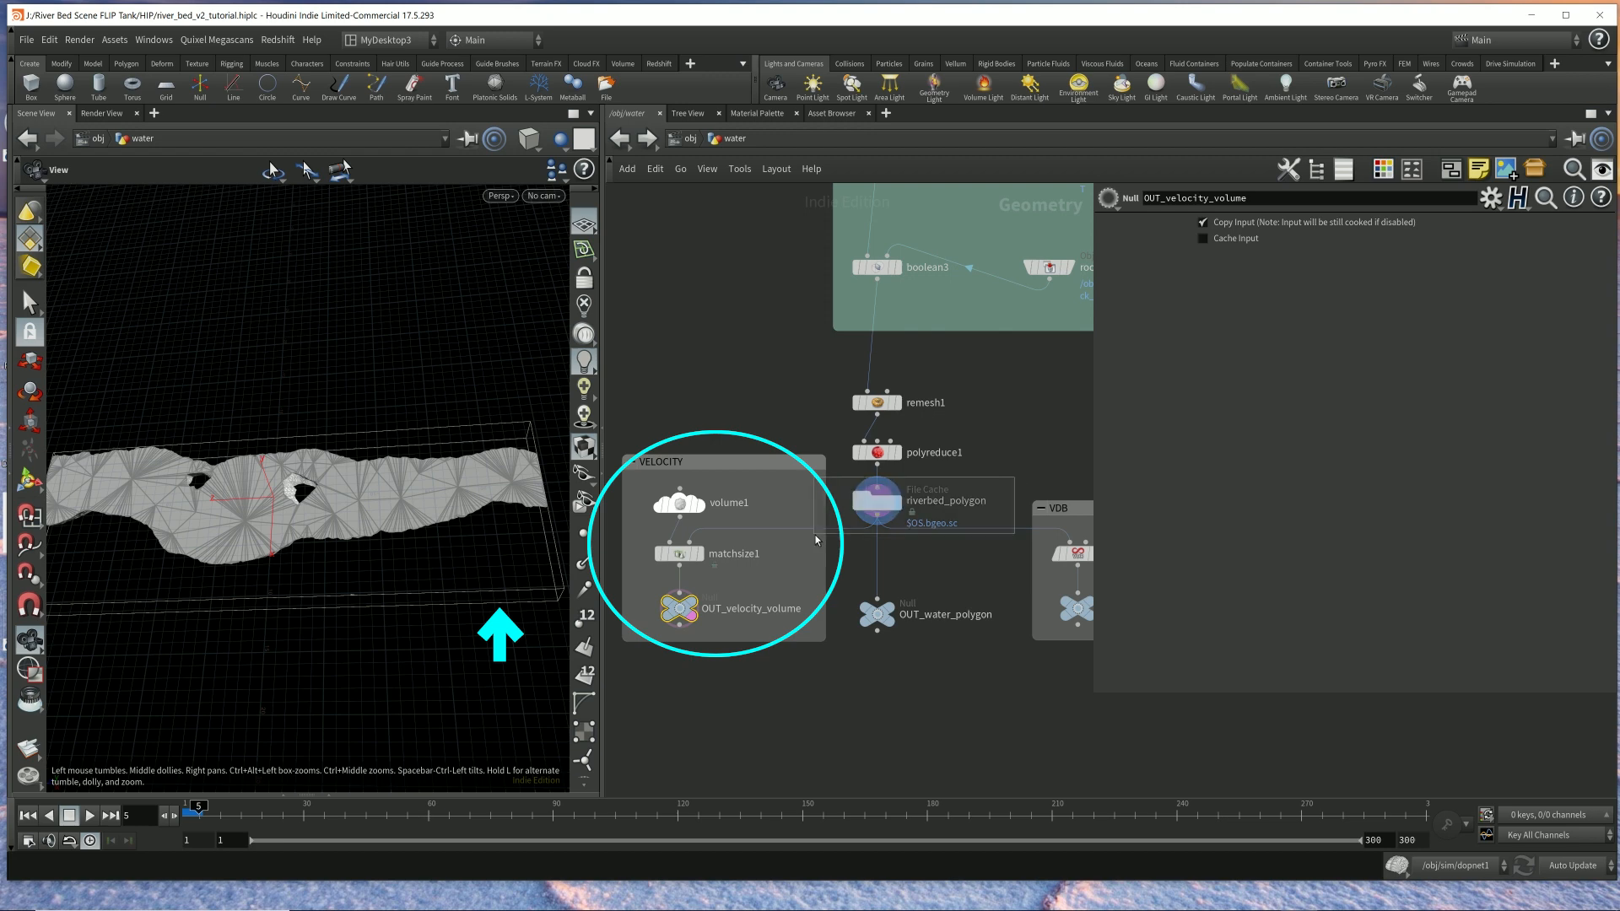
pyautogui.click(878, 503)
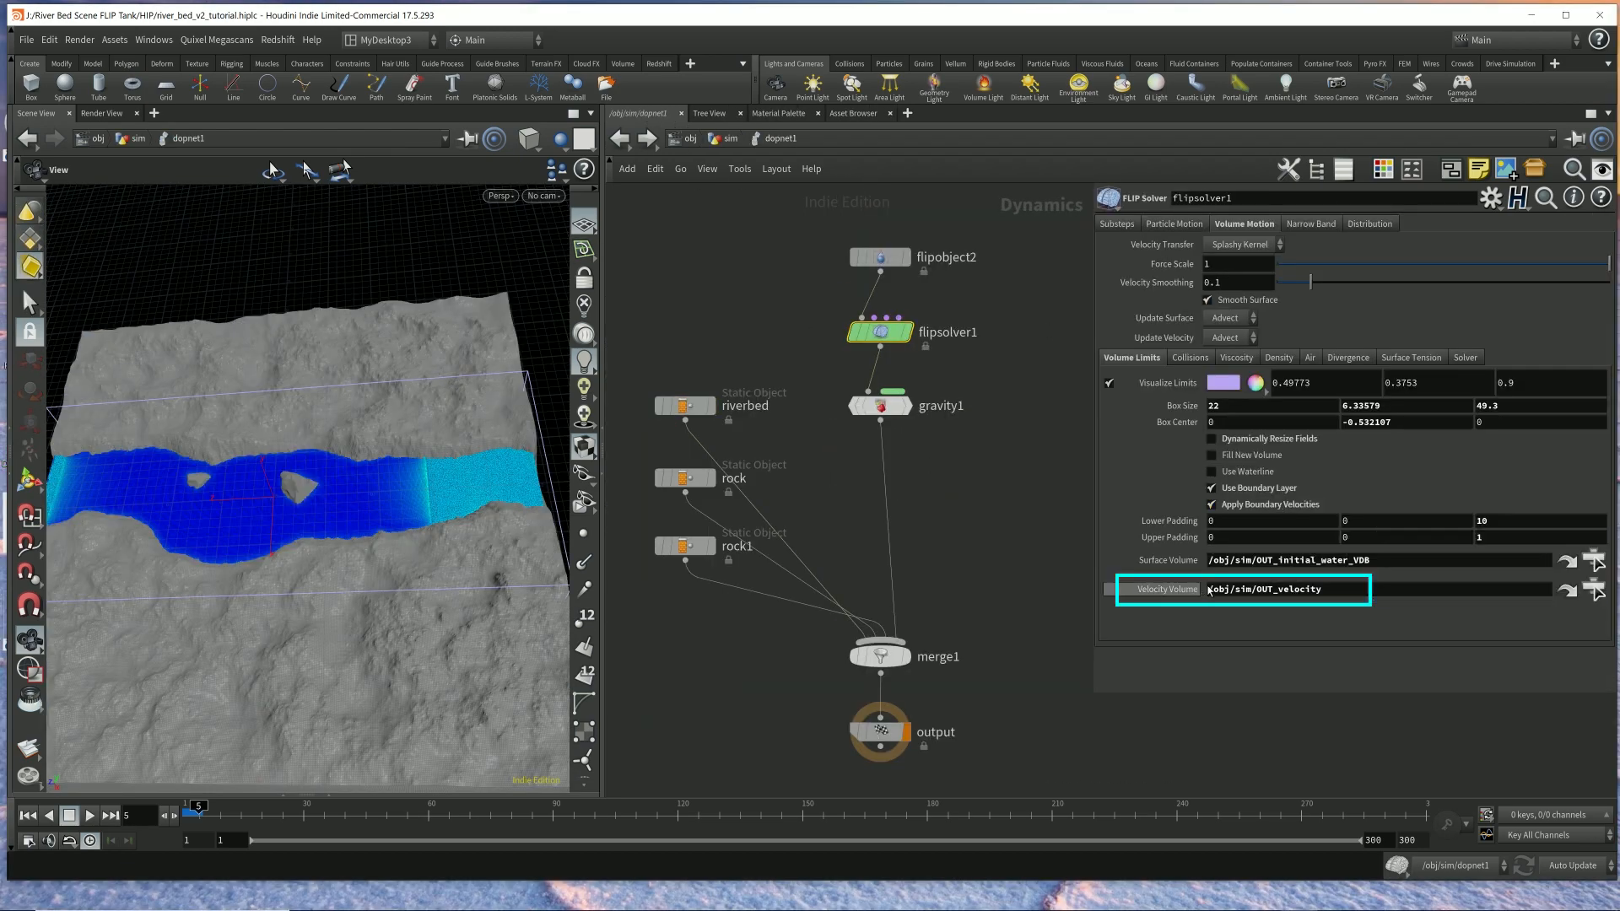
# - Recheck flipsolver1's Velocity Volume path, then review flipobject2's properties and view the water from a lower angle
pyautogui.moveTo(1343, 590); pyautogui.dragTo(1175, 589)
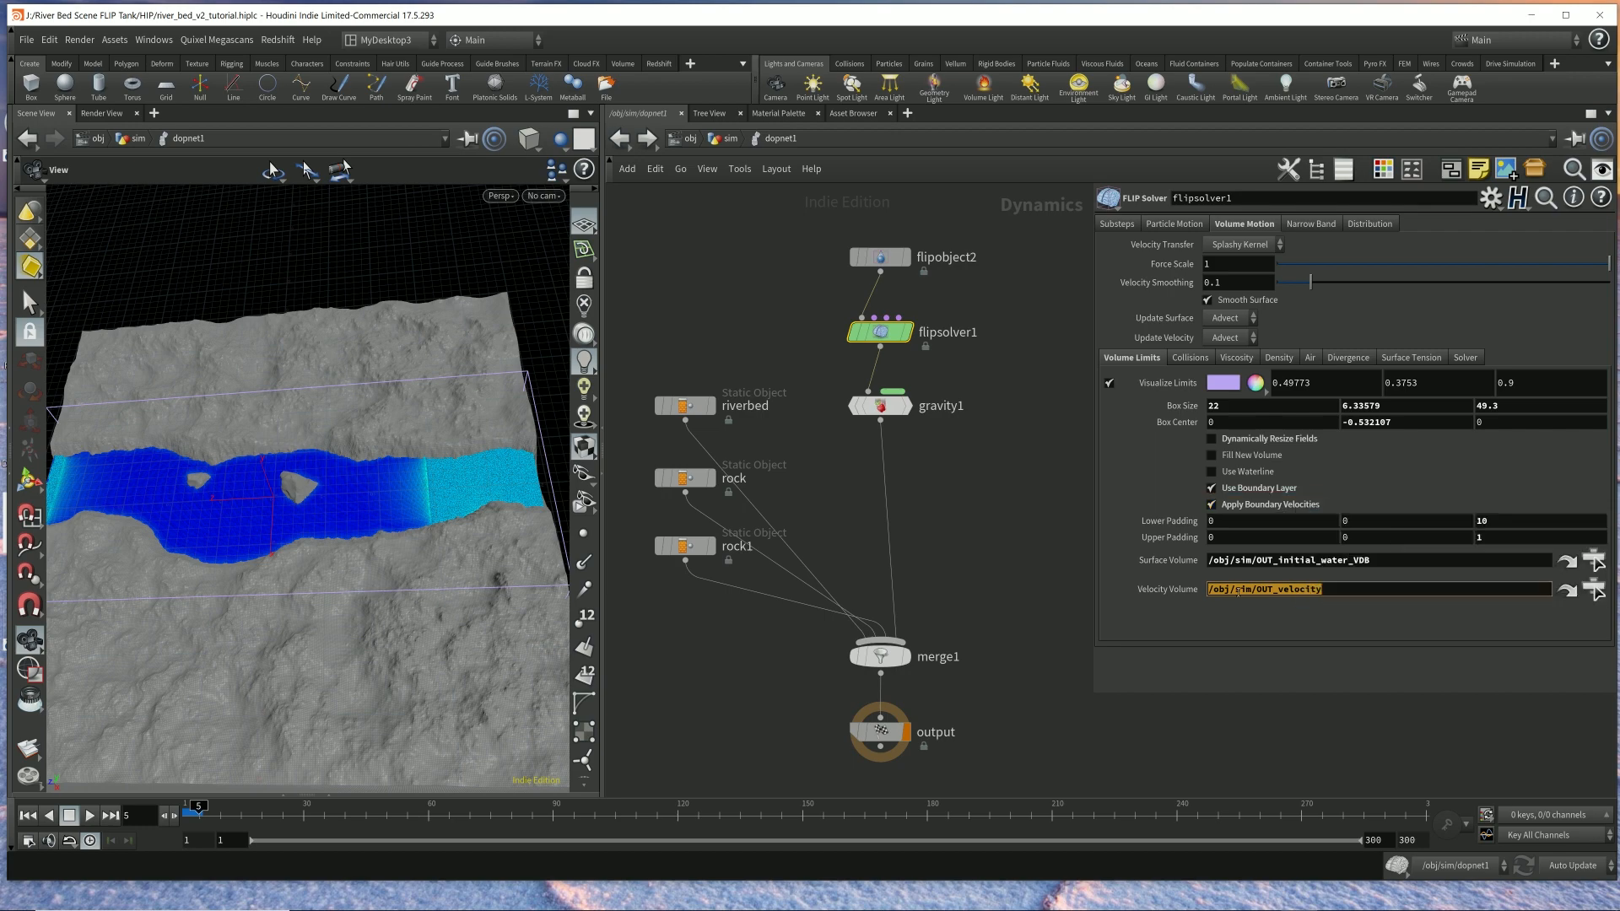
pyautogui.click(880, 256)
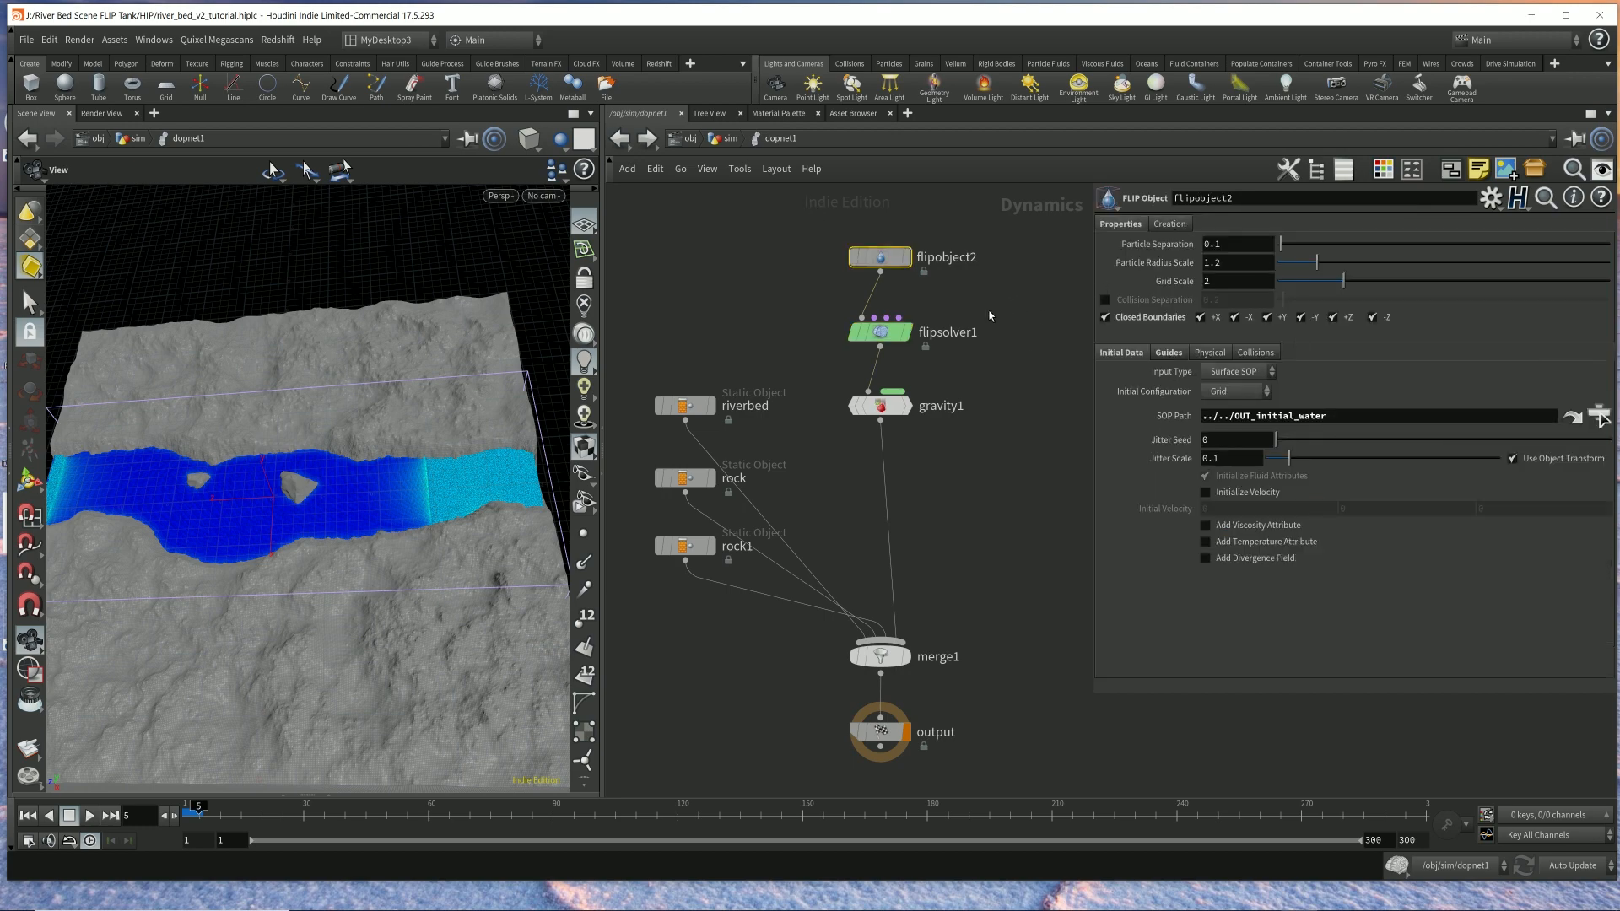
pyautogui.moveTo(428, 452); pyautogui.dragTo(427, 410)
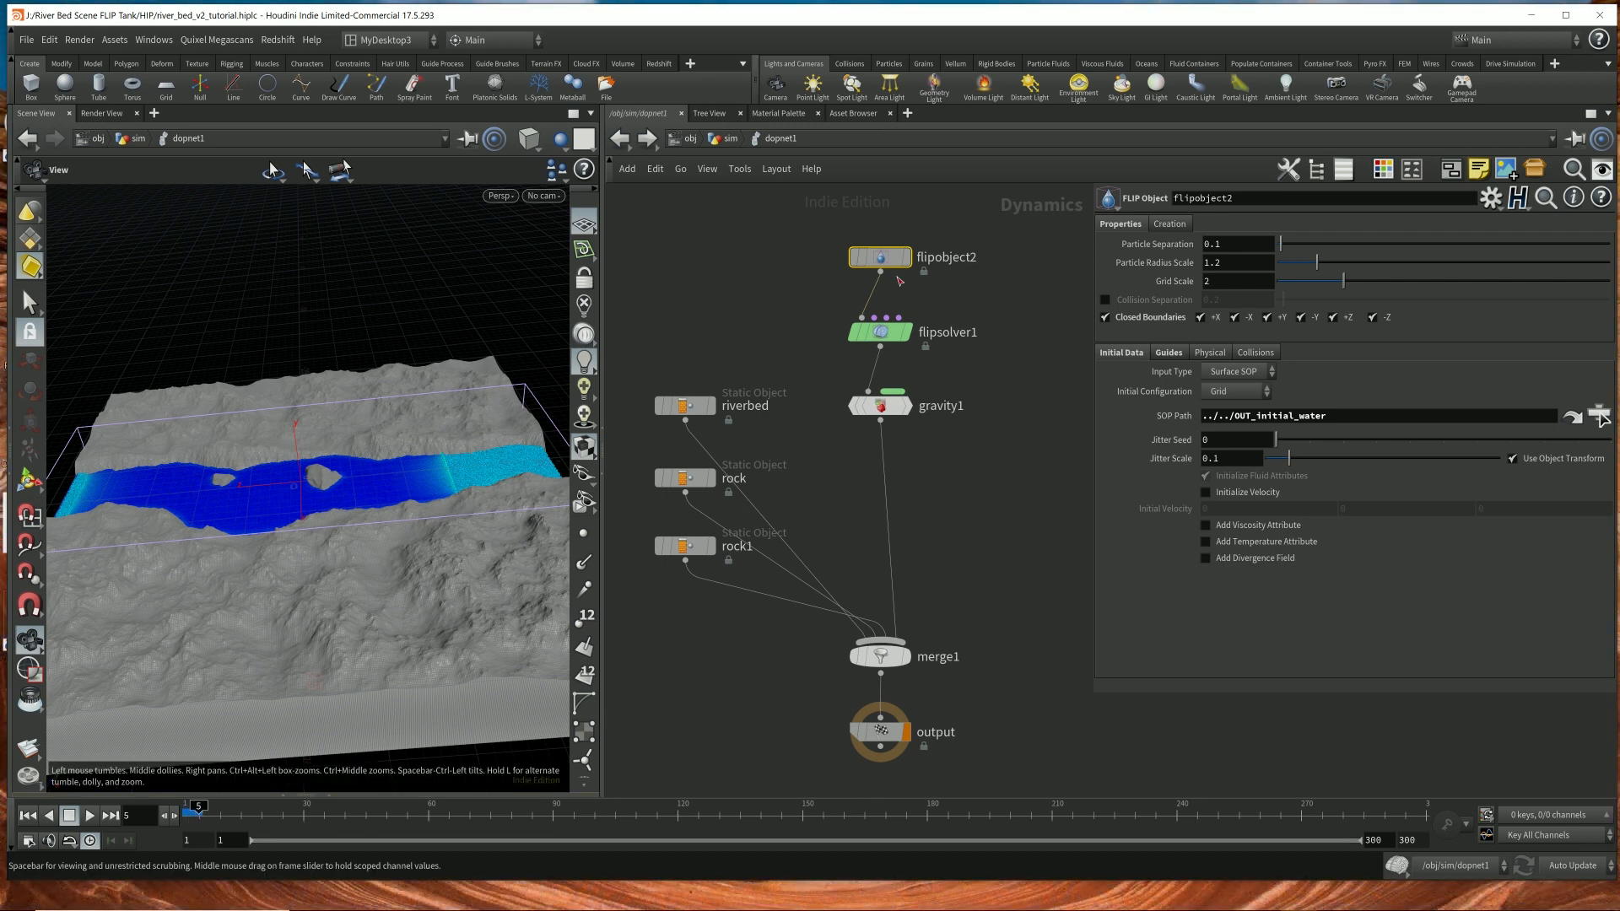
# - Display the sim_data cache in the sim network and scrub the timeline to about frame 286 to review the flow
pyautogui.click(724, 139)
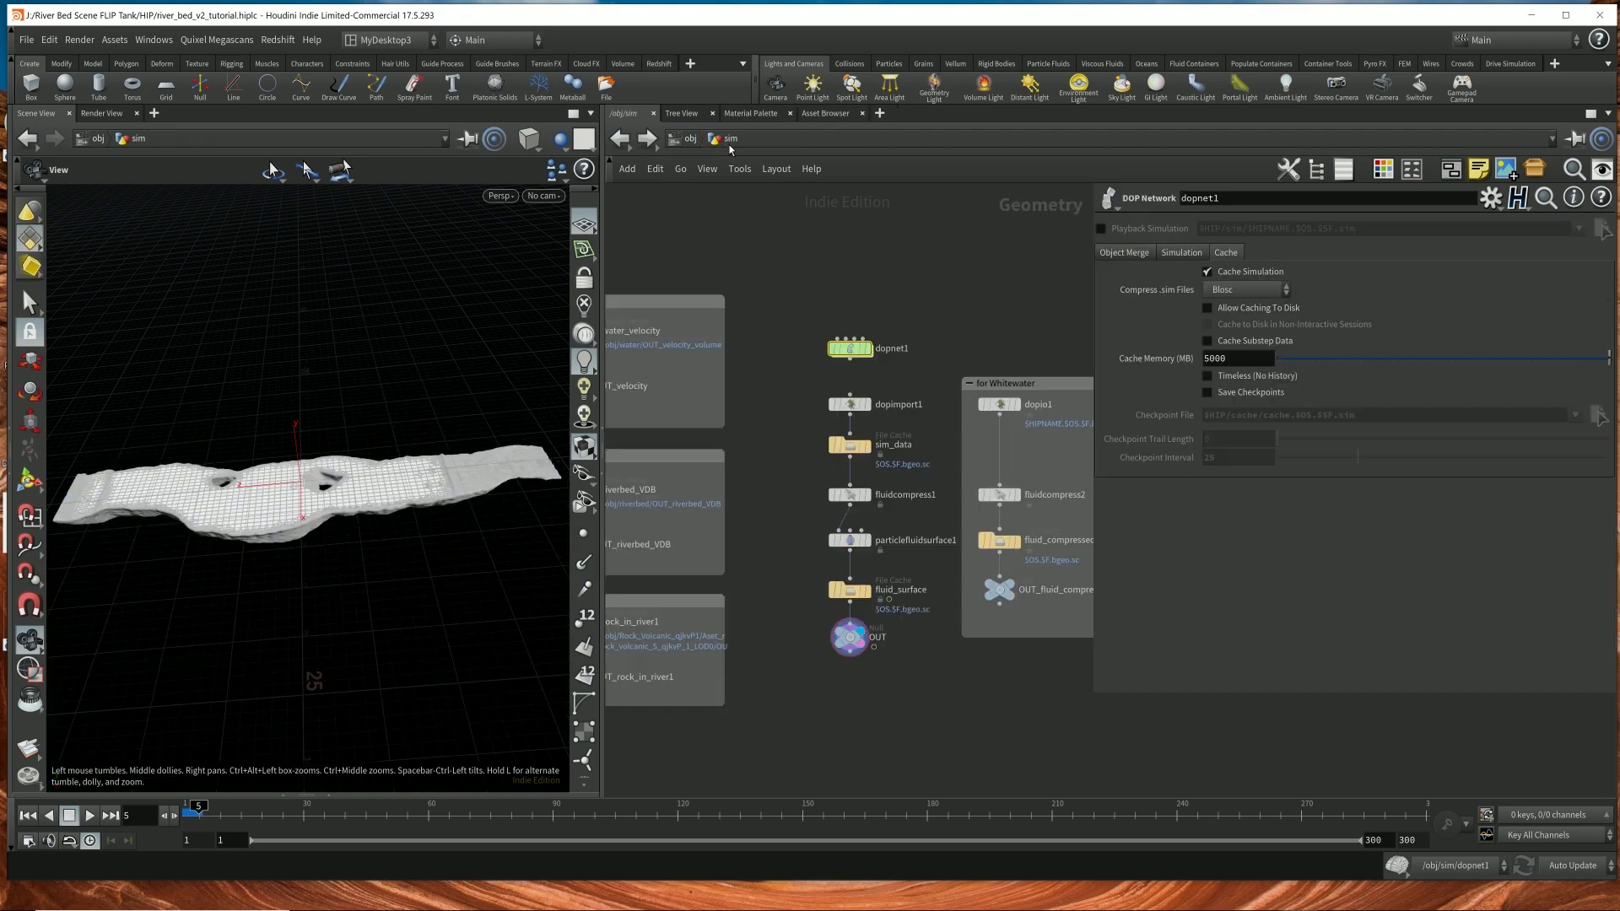
pyautogui.scroll(5, 913, 426)
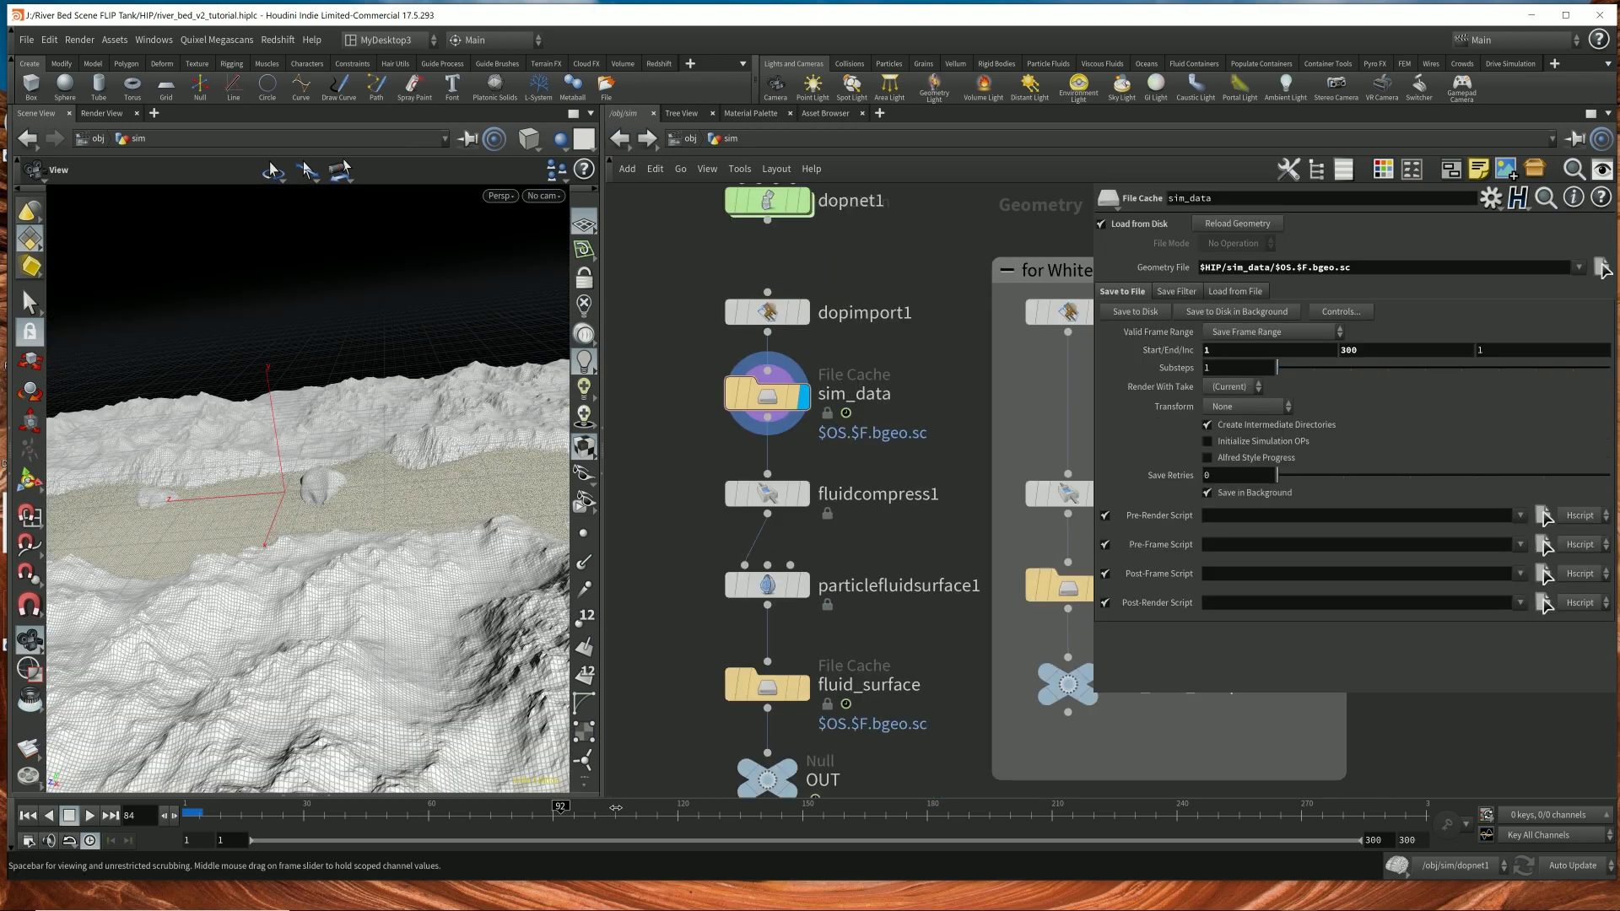
pyautogui.moveTo(647, 807); pyautogui.dragTo(777, 805)
pyautogui.moveTo(523, 451); pyautogui.dragTo(460, 500)
pyautogui.moveTo(777, 806); pyautogui.dragTo(825, 803)
pyautogui.moveTo(908, 803); pyautogui.dragTo(1030, 802)
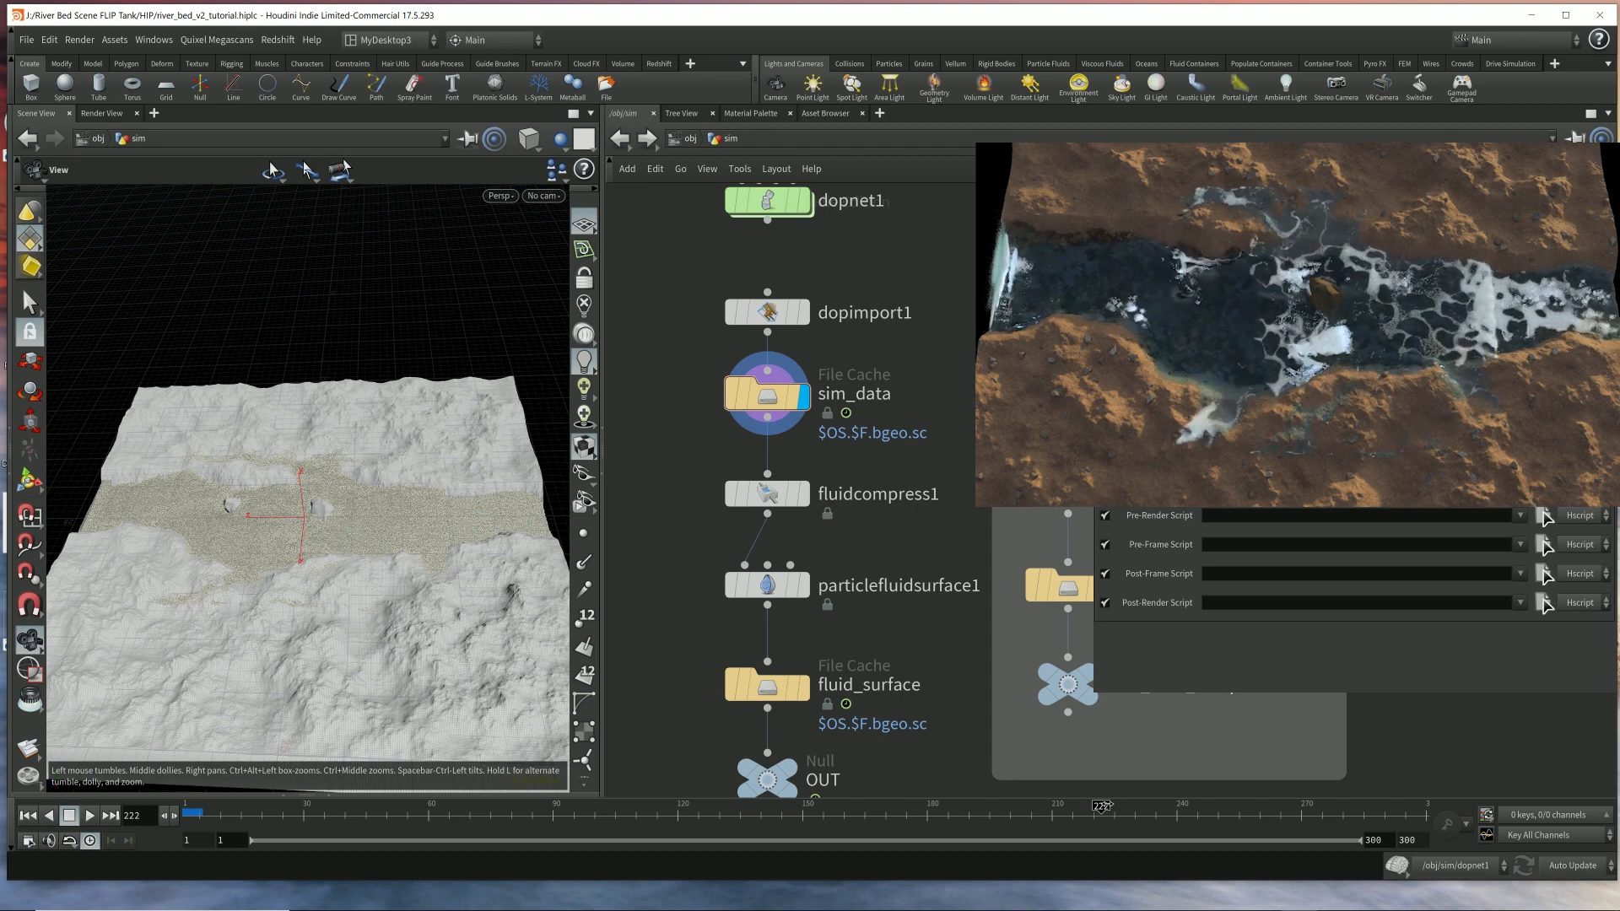
pyautogui.moveTo(1156, 810); pyautogui.dragTo(1363, 811)
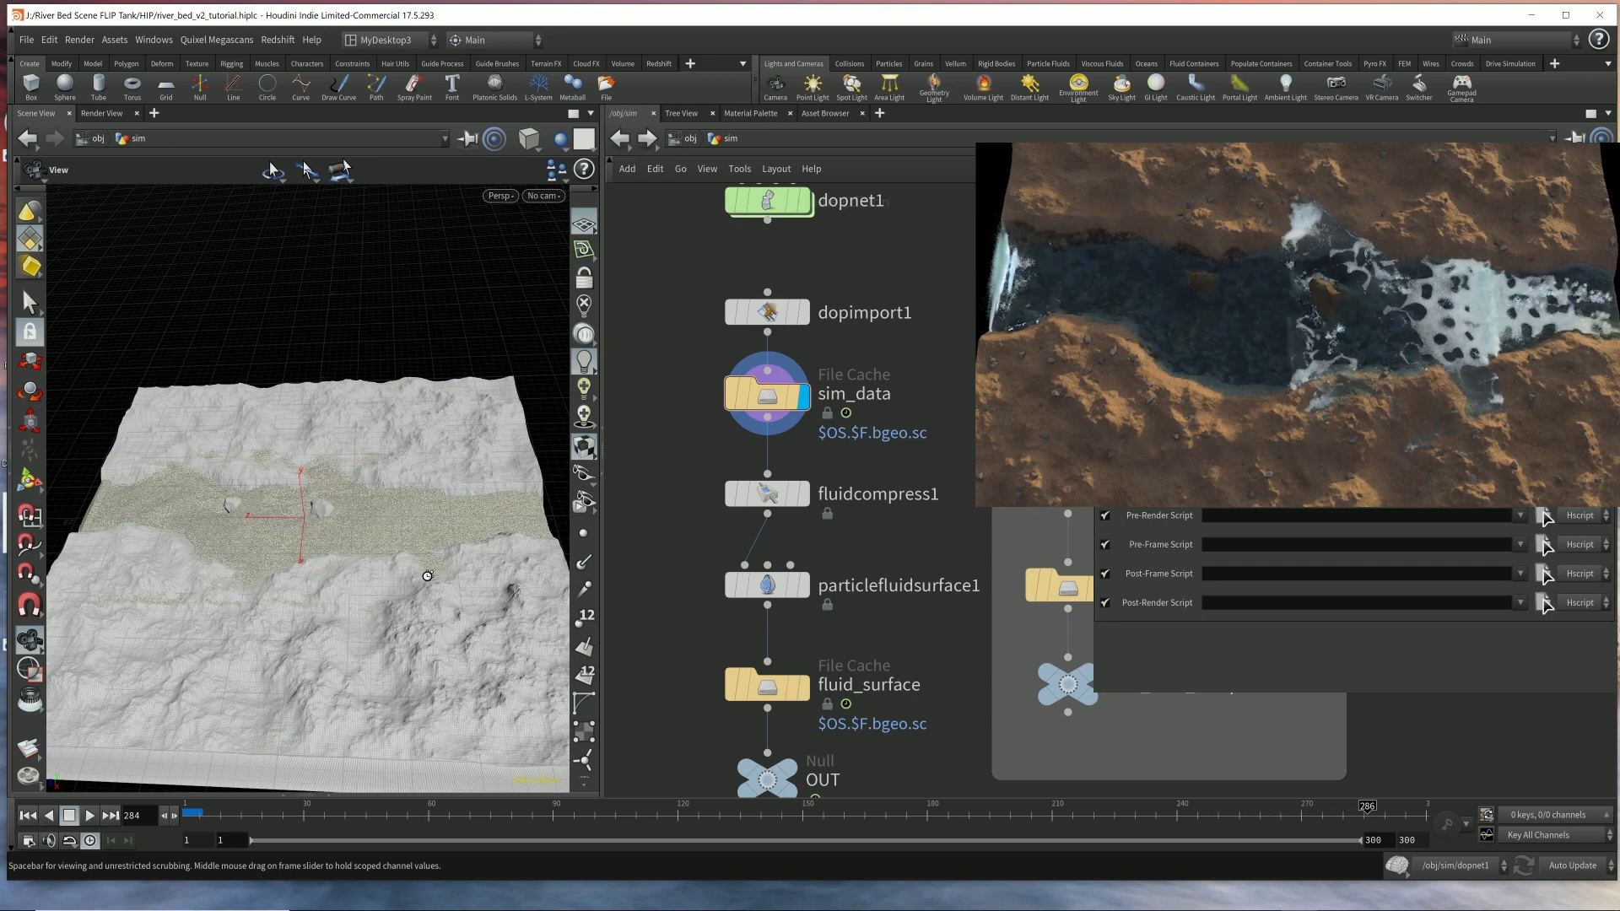